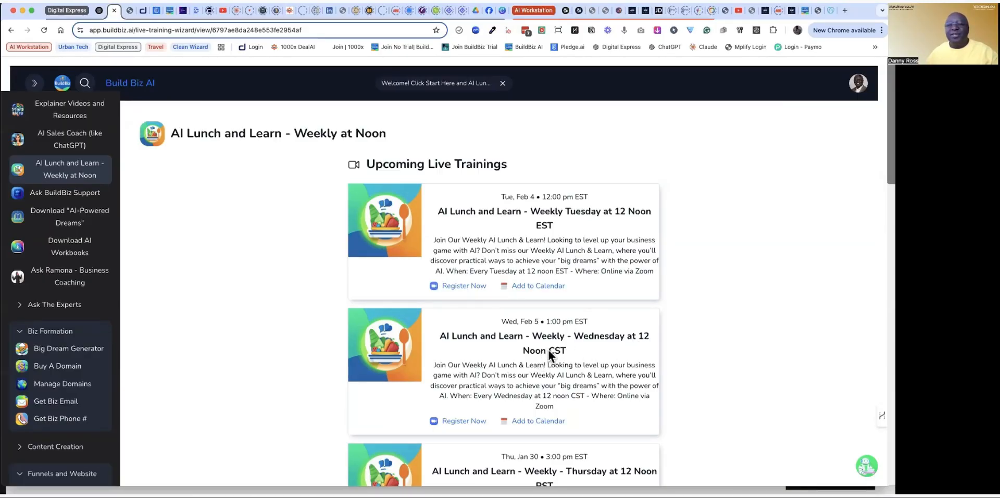
Step: Scroll down the Explainer Videos and Resources list of tutorial and explainer videos
{"action": "scroll", "coordinate": [602, 388], "scroll_direction": "down", "scroll_amount": 3}
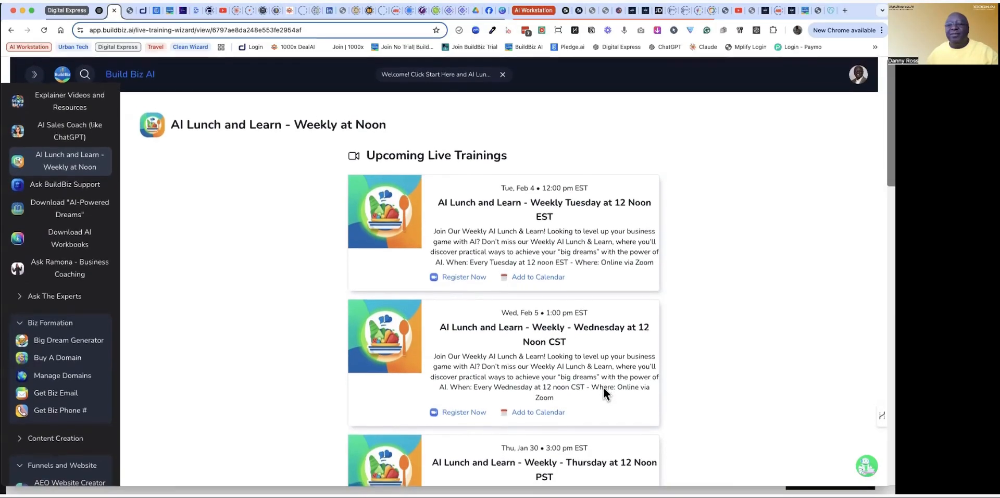
{"action": "scroll", "coordinate": [604, 388], "scroll_direction": "down", "scroll_amount": 1}
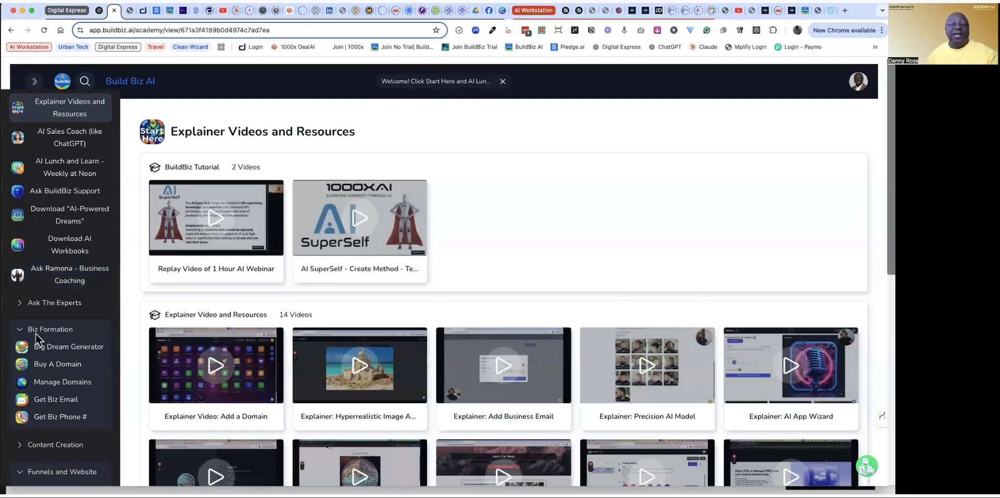
Step: Scroll down the Explainer Videos and Resources page, then back up to the top
{"action": "scroll", "coordinate": [38, 338], "scroll_direction": "down", "scroll_amount": 2}
{"action": "scroll", "coordinate": [38, 339], "scroll_direction": "down", "scroll_amount": 5}
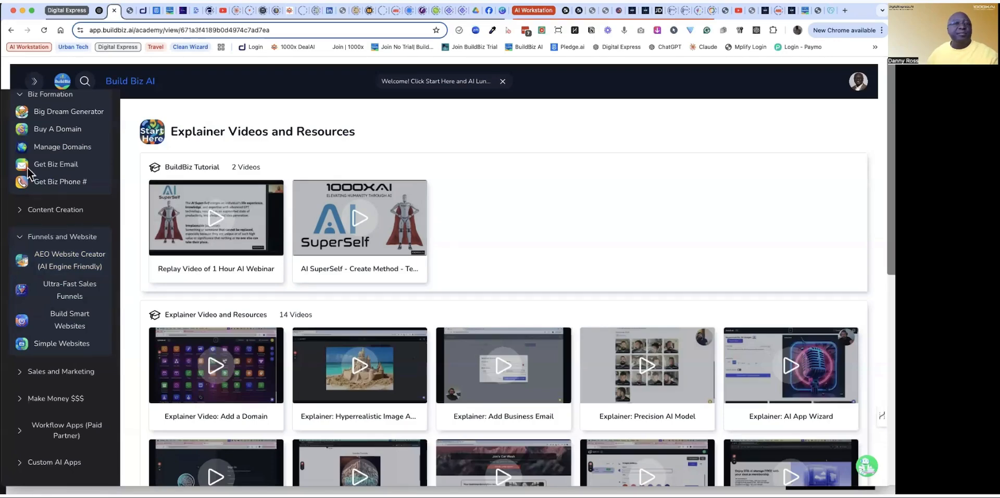
{"action": "scroll", "coordinate": [30, 152], "scroll_direction": "up", "scroll_amount": 1}
{"action": "scroll", "coordinate": [30, 152], "scroll_direction": "up", "scroll_amount": 4}
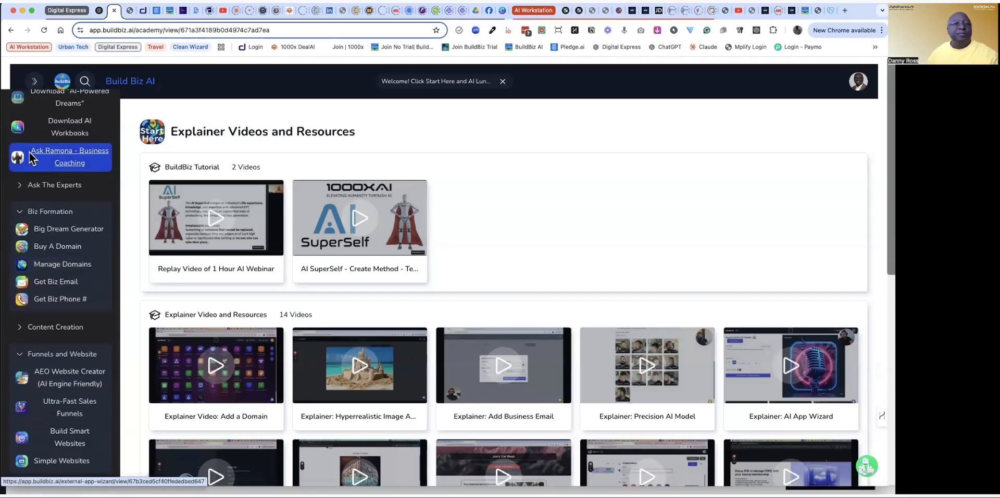
{"action": "scroll", "coordinate": [32, 156], "scroll_direction": "up", "scroll_amount": 5}
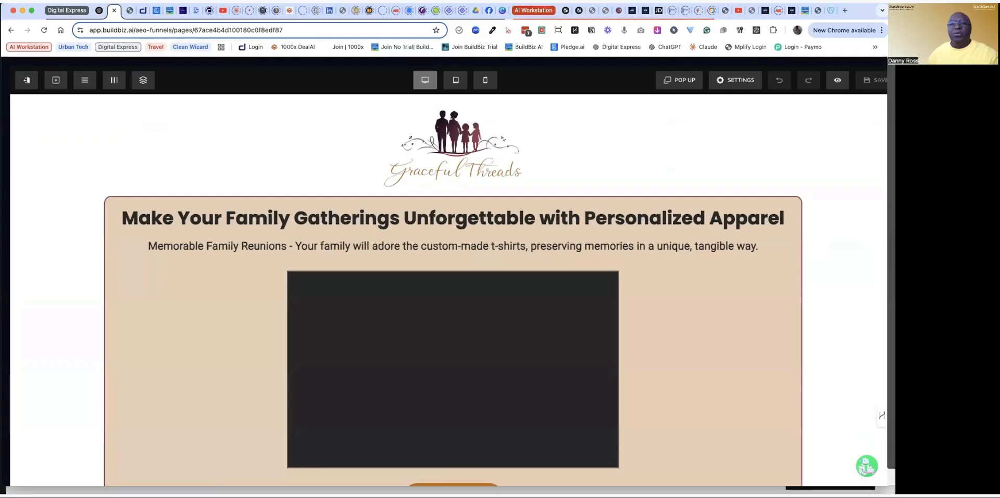
{"action": "scroll", "coordinate": [449, 290], "scroll_direction": "down", "scroll_amount": 1}
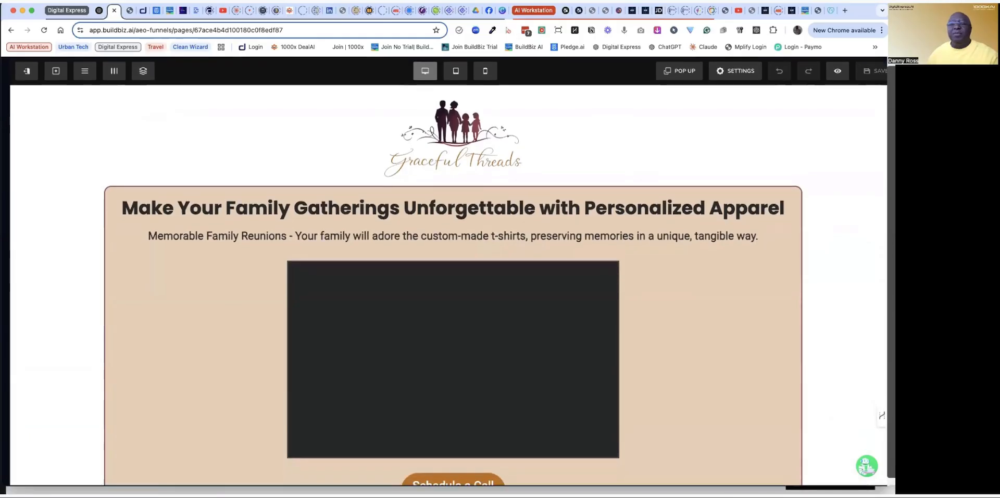
{"action": "scroll", "coordinate": [448, 289], "scroll_direction": "up", "scroll_amount": 1}
{"action": "scroll", "coordinate": [449, 289], "scroll_direction": "down", "scroll_amount": 1}
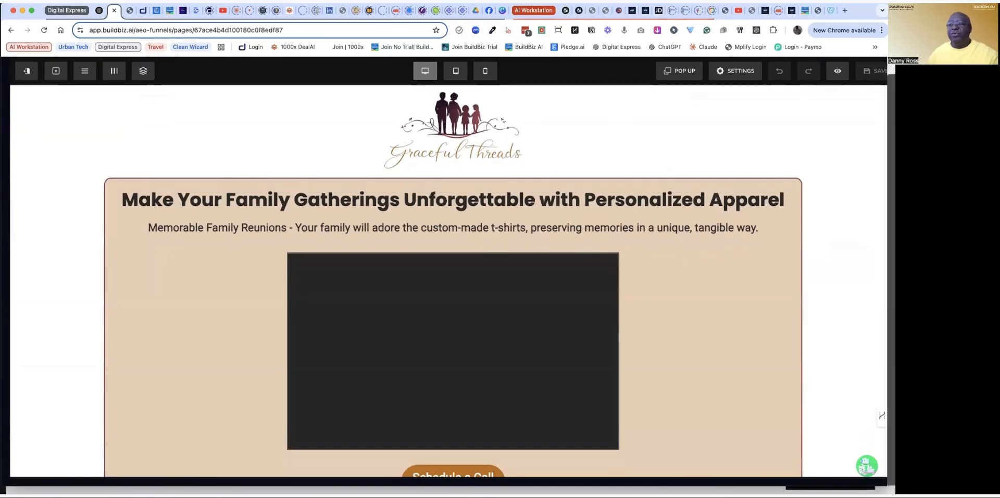
{"action": "scroll", "coordinate": [822, 281], "scroll_direction": "down", "scroll_amount": 10}
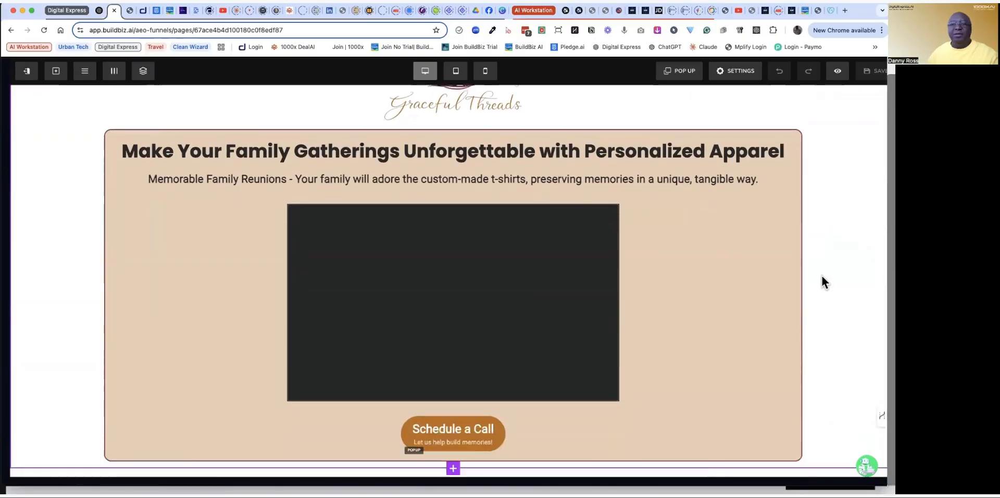
{"action": "scroll", "coordinate": [822, 277], "scroll_direction": "down", "scroll_amount": 5}
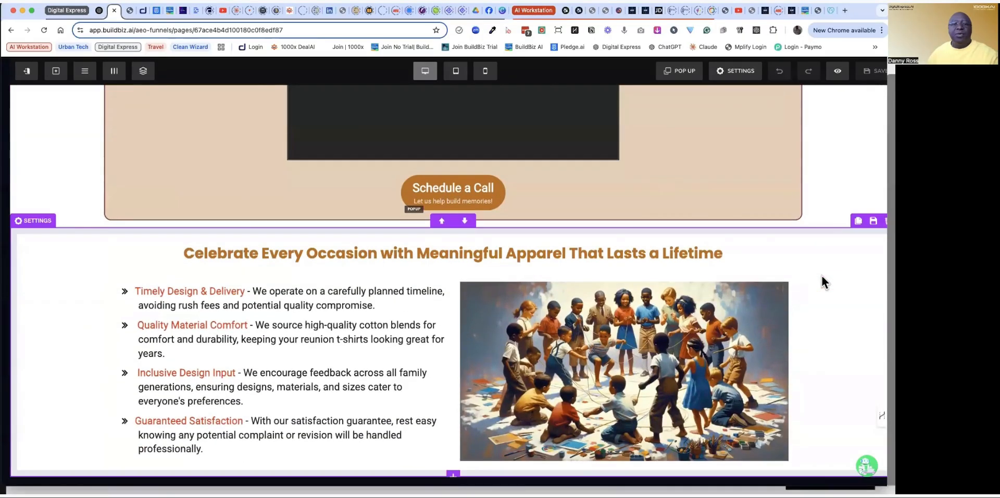
{"action": "scroll", "coordinate": [819, 276], "scroll_direction": "up", "scroll_amount": 10}
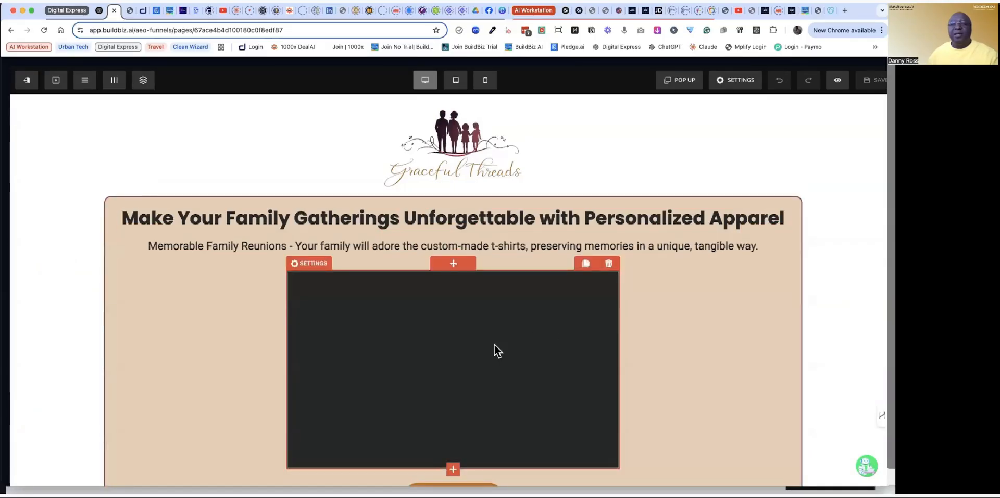
{"action": "scroll", "coordinate": [832, 332], "scroll_direction": "down", "scroll_amount": 3}
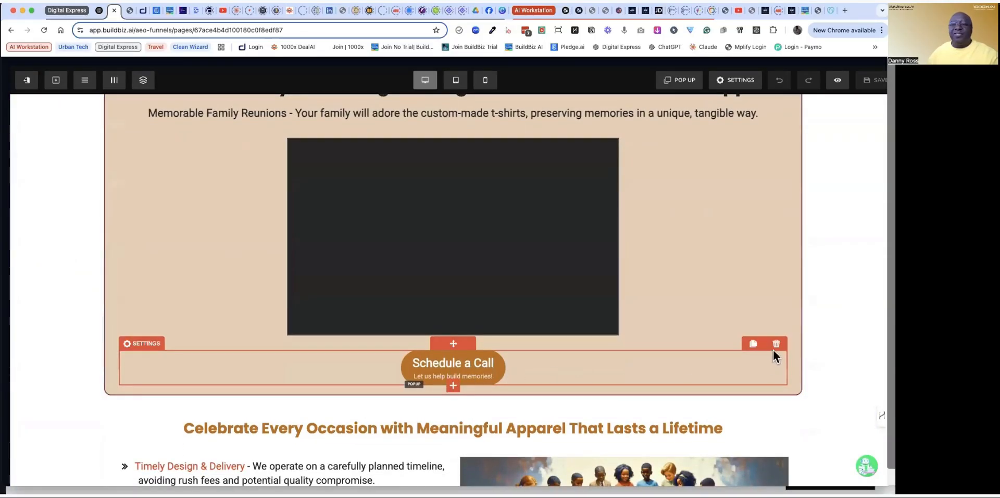
{"action": "scroll", "coordinate": [860, 312], "scroll_direction": "up", "scroll_amount": 3}
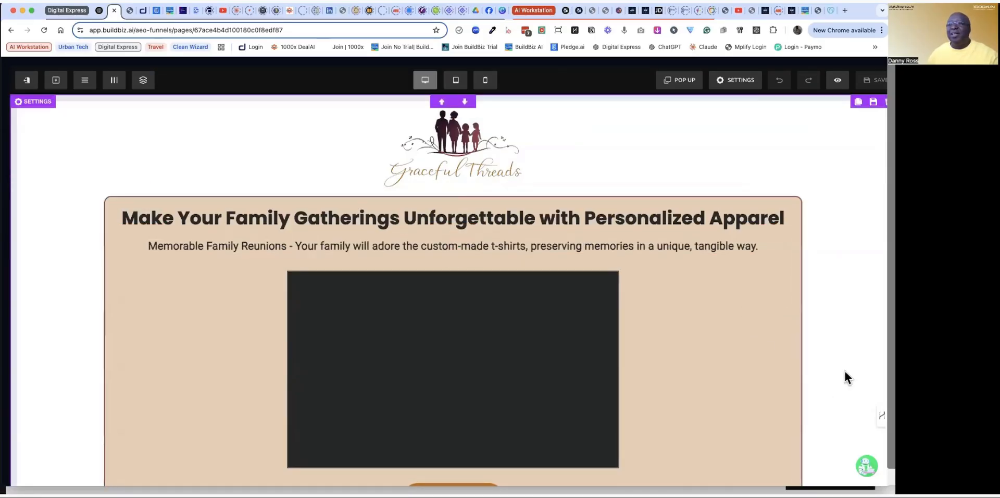
{"action": "scroll", "coordinate": [839, 186], "scroll_direction": "down", "scroll_amount": 1}
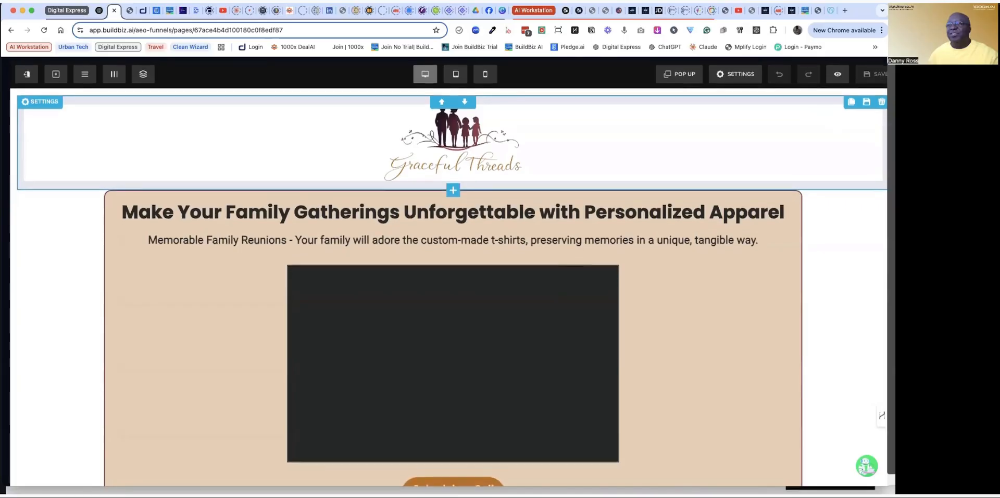
{"action": "scroll", "coordinate": [838, 265], "scroll_direction": "down", "scroll_amount": 6}
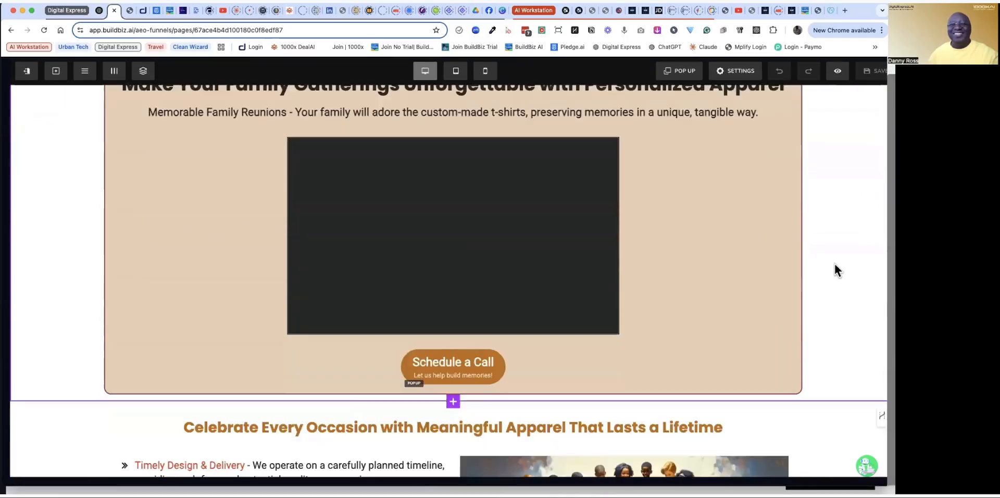
{"action": "scroll", "coordinate": [834, 270], "scroll_direction": "up", "scroll_amount": 6}
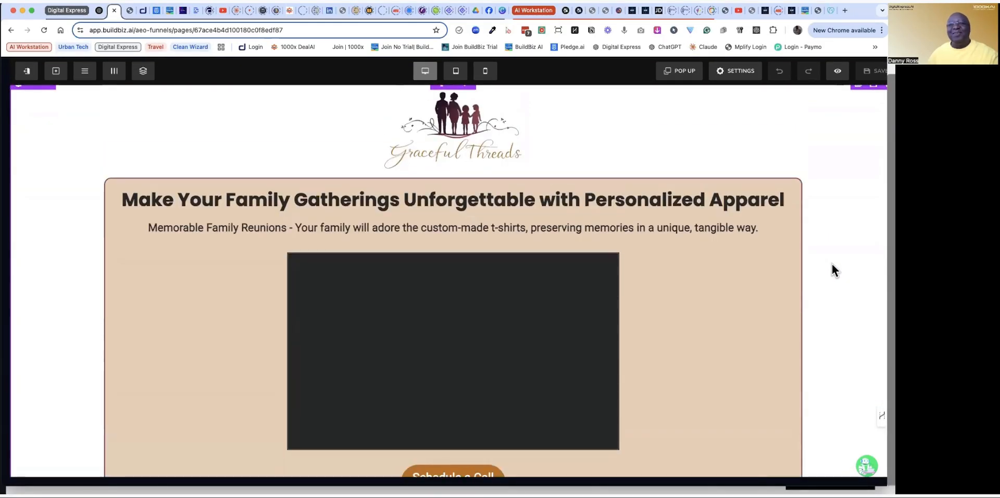
{"action": "scroll", "coordinate": [832, 264], "scroll_direction": "up", "scroll_amount": 1}
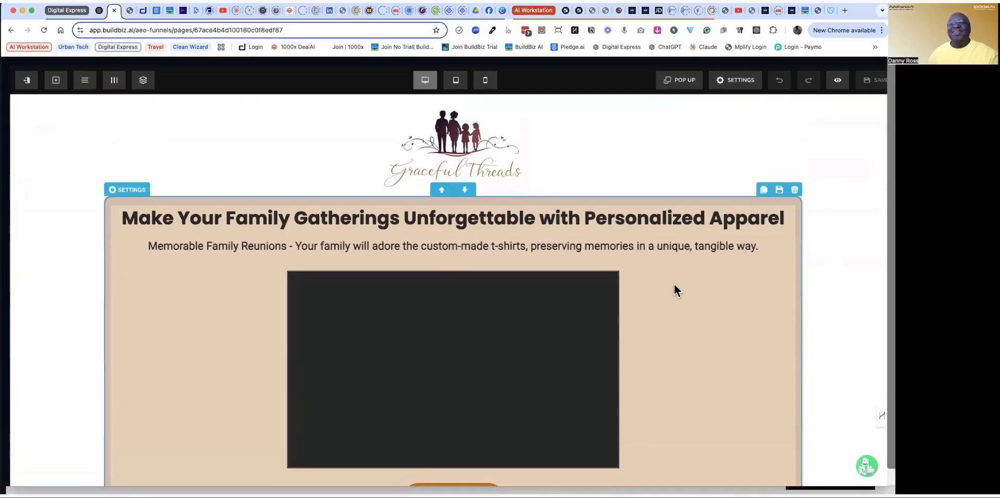
{"action": "scroll", "coordinate": [844, 336], "scroll_direction": "down", "scroll_amount": 3}
{"action": "scroll", "coordinate": [845, 338], "scroll_direction": "down", "scroll_amount": 4}
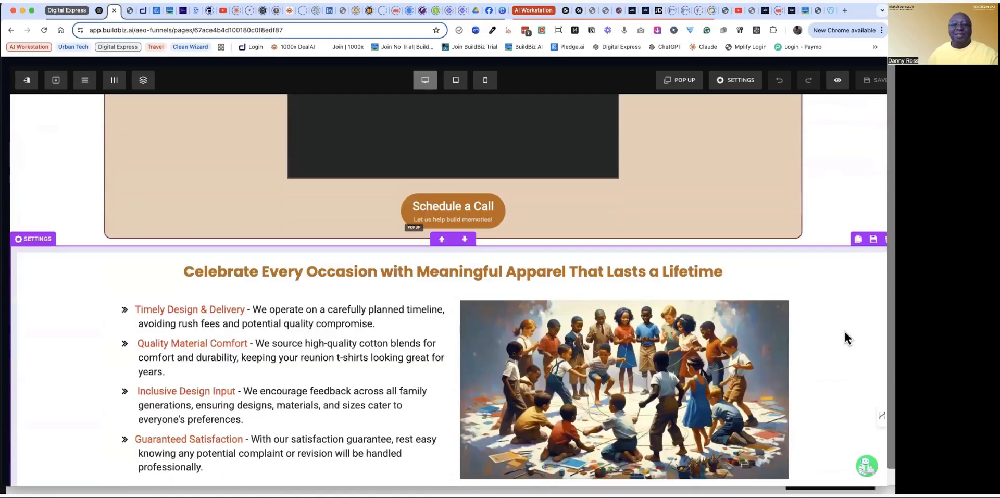
{"action": "scroll", "coordinate": [843, 332], "scroll_direction": "up", "scroll_amount": 7}
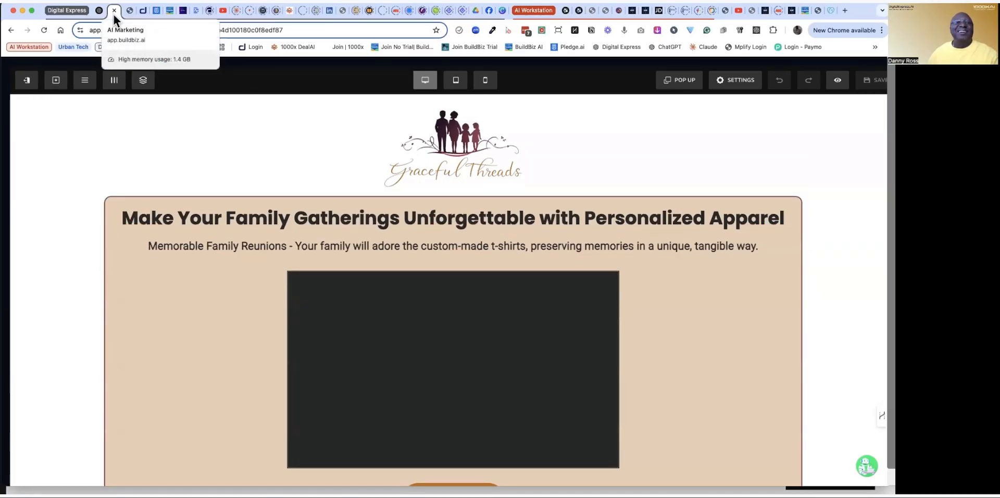
Step: Open deal.ai's AEO Funnels, start a manual funnel, and begin the title 'ASk Ra'
{"action": "left_click", "coordinate": [142, 14]}
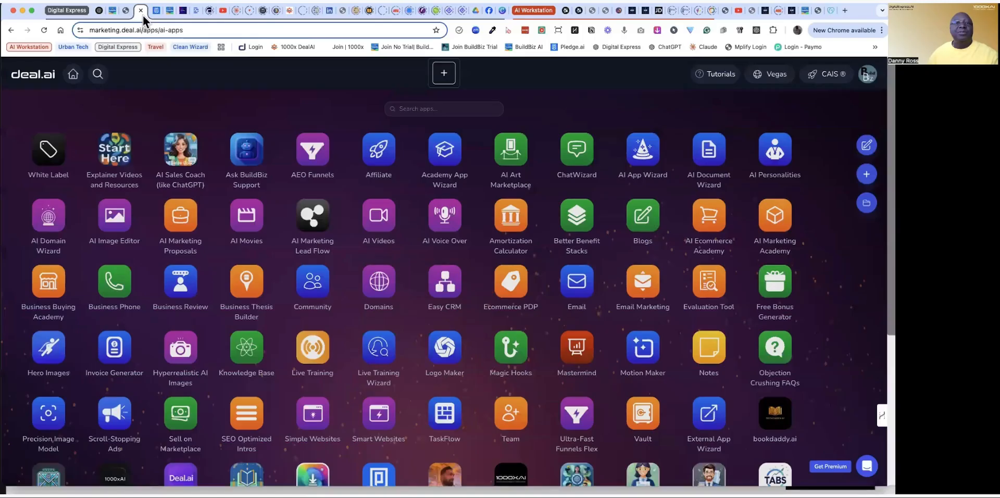
{"action": "left_click", "coordinate": [309, 154]}
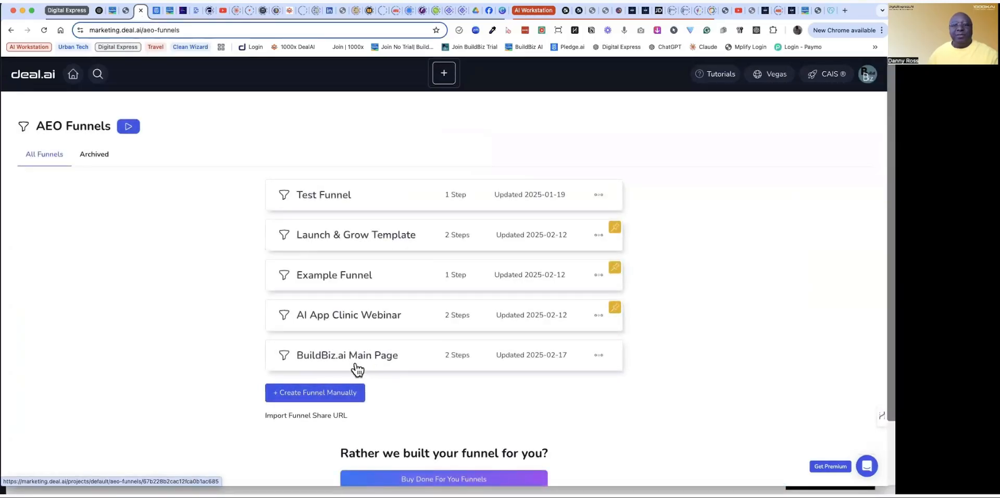
{"action": "left_click", "coordinate": [327, 394]}
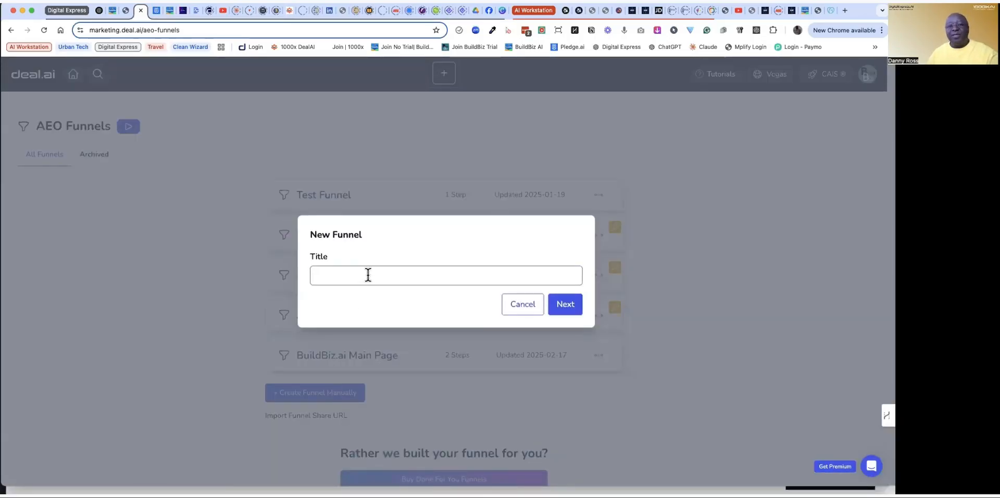
{"action": "type", "text": "ASk "}
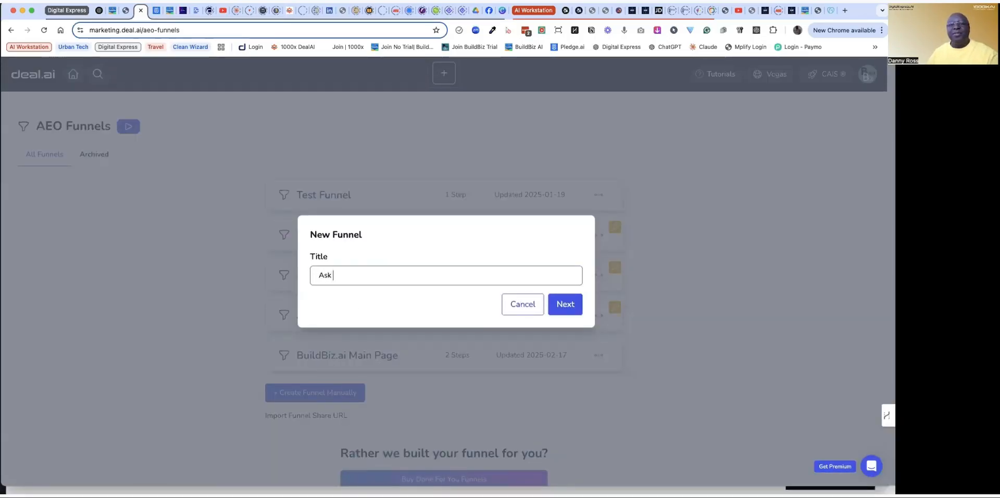
{"action": "type", "text": "Ramona"}
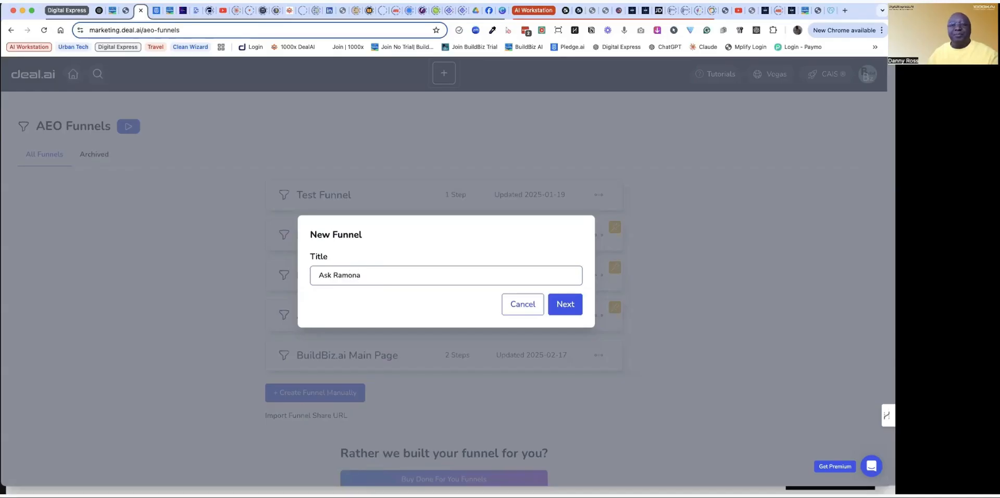
Step: Confirm the title, then browse the template gallery down to the Blank Template and back up
{"action": "left_click", "coordinate": [564, 308]}
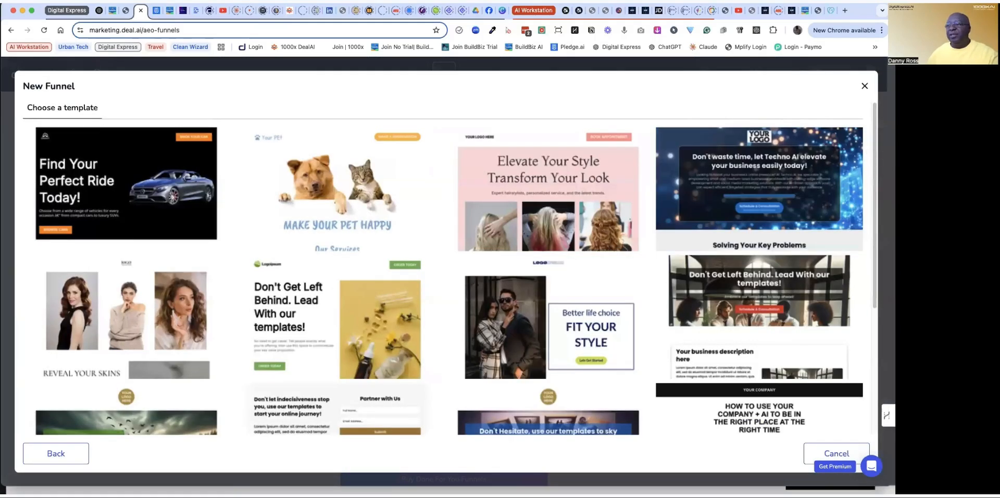
{"action": "left_click_drag", "start_coordinate": [875, 138], "coordinate": [875, 263]}
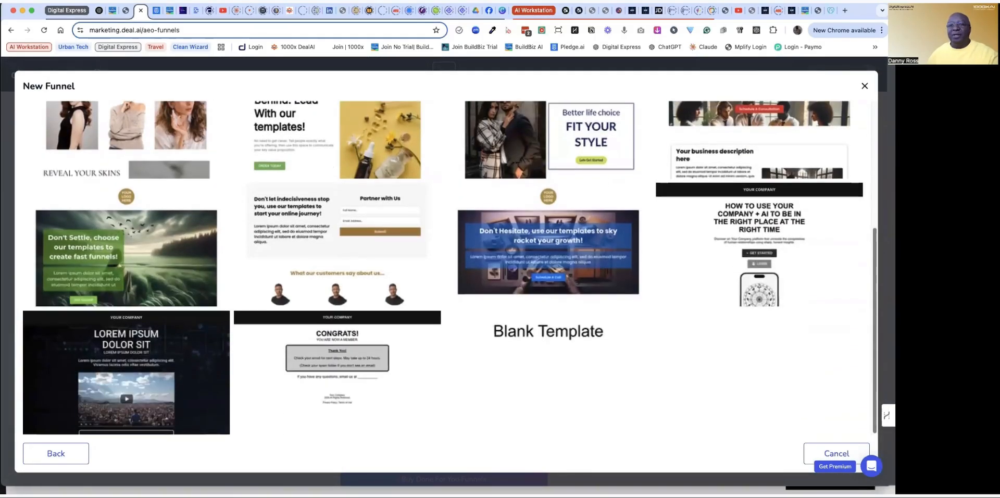
{"action": "mouse_move", "coordinate": [573, 359]}
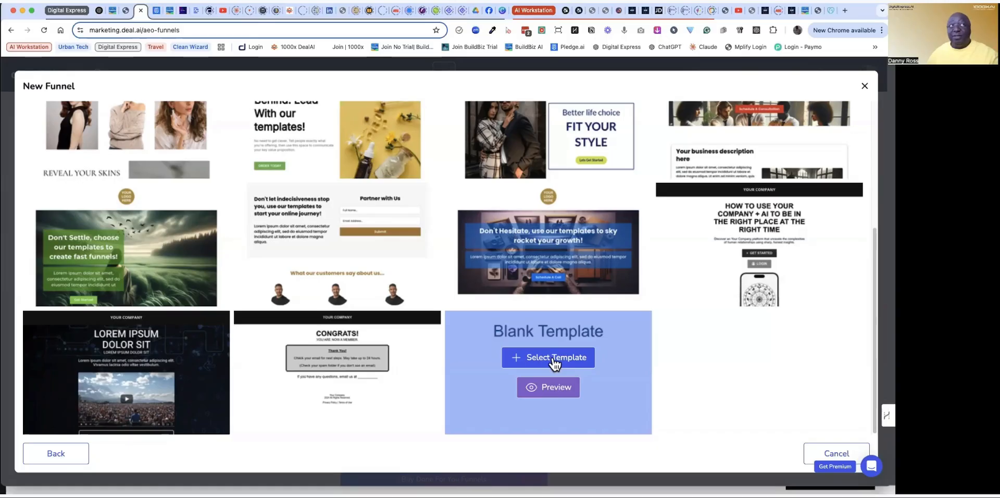
{"action": "scroll", "coordinate": [555, 364], "scroll_direction": "up", "scroll_amount": 4}
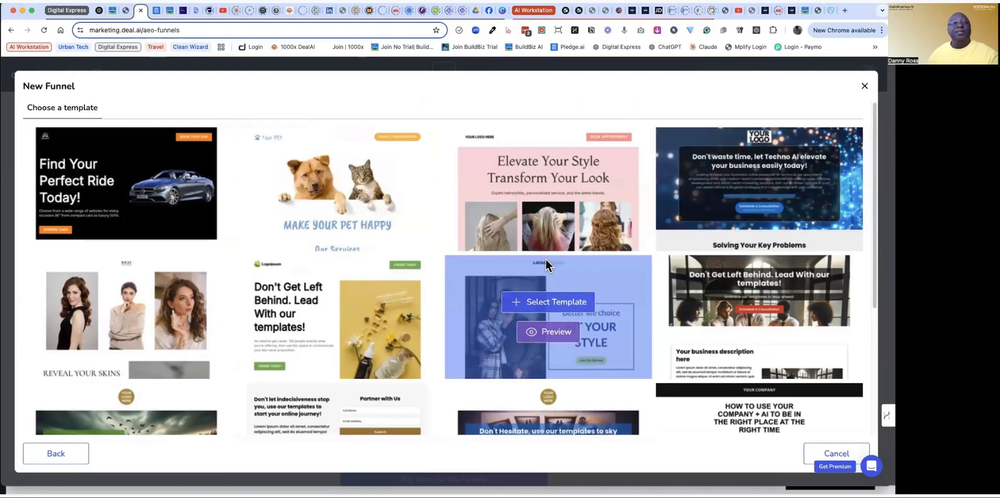
{"action": "scroll", "coordinate": [539, 259], "scroll_direction": "down", "scroll_amount": 1}
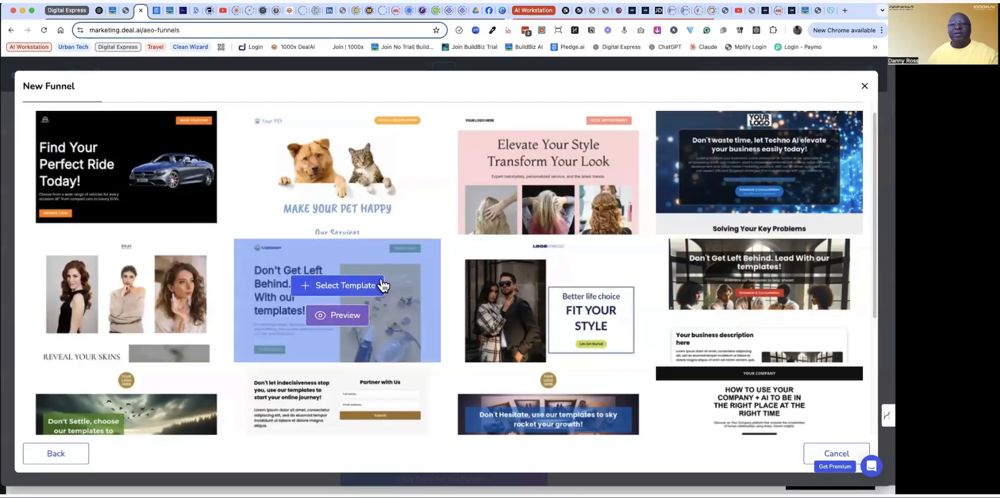
{"action": "scroll", "coordinate": [723, 294], "scroll_direction": "down", "scroll_amount": 5}
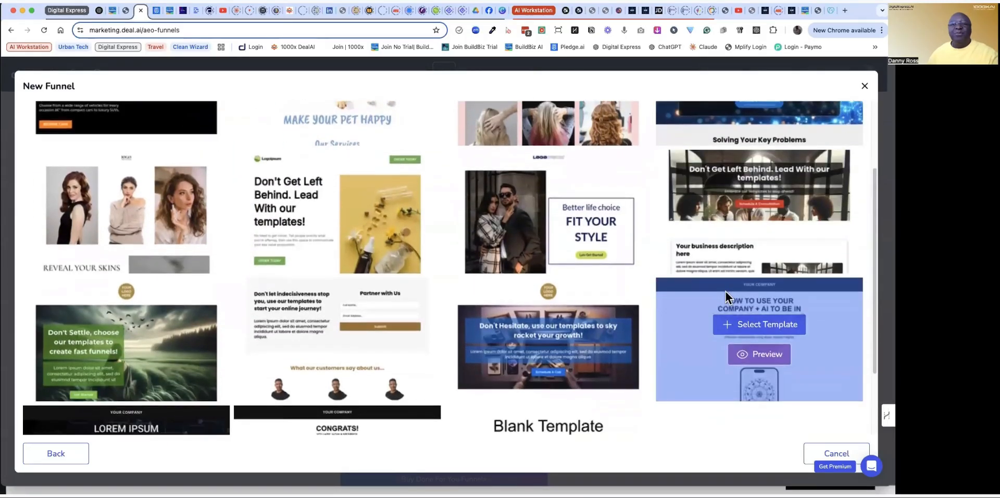
{"action": "scroll", "coordinate": [722, 296], "scroll_direction": "down", "scroll_amount": 4}
{"action": "scroll", "coordinate": [717, 298], "scroll_direction": "down", "scroll_amount": 1}
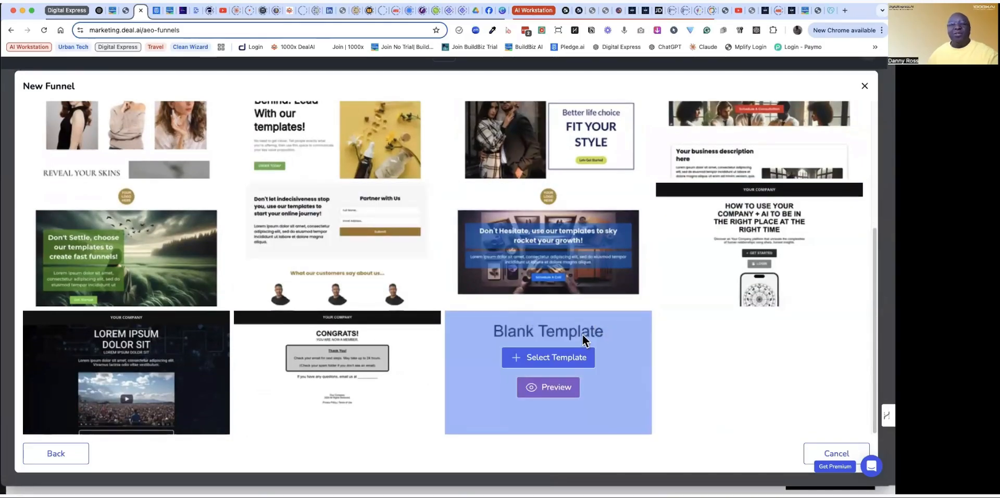
{"action": "scroll", "coordinate": [580, 334], "scroll_direction": "up", "scroll_amount": 10}
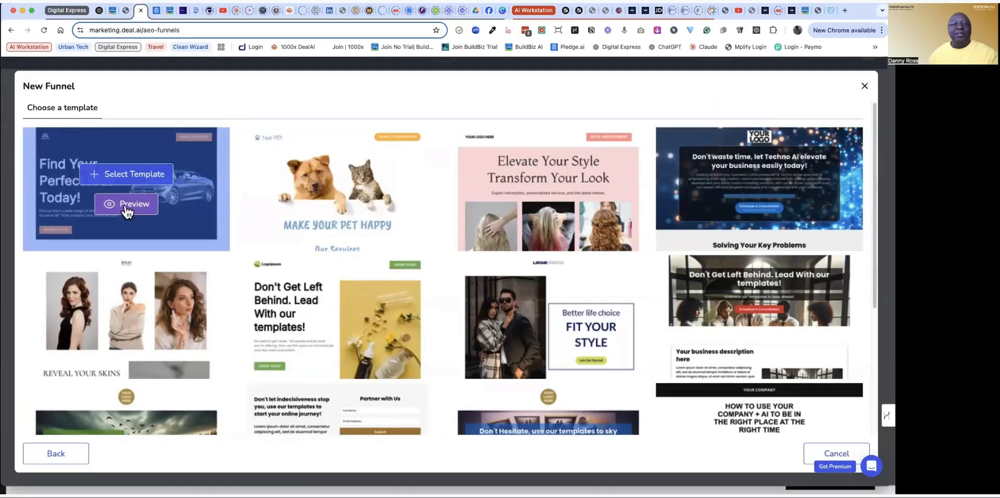
Step: Preview the car rental template, then page on through the pet care and hair salon templates
{"action": "left_click", "coordinate": [126, 211]}
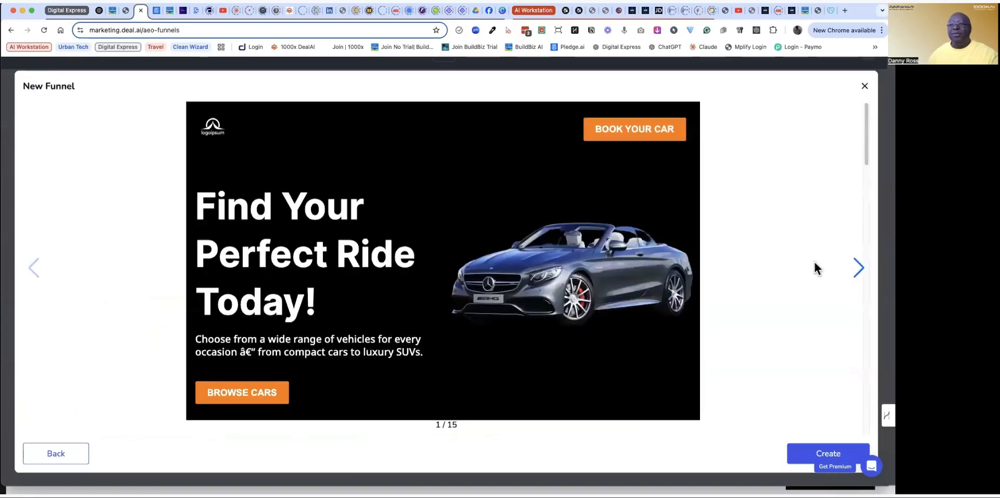
{"action": "scroll", "coordinate": [675, 265], "scroll_direction": "down", "scroll_amount": 20}
{"action": "scroll", "coordinate": [673, 267], "scroll_direction": "up", "scroll_amount": 19}
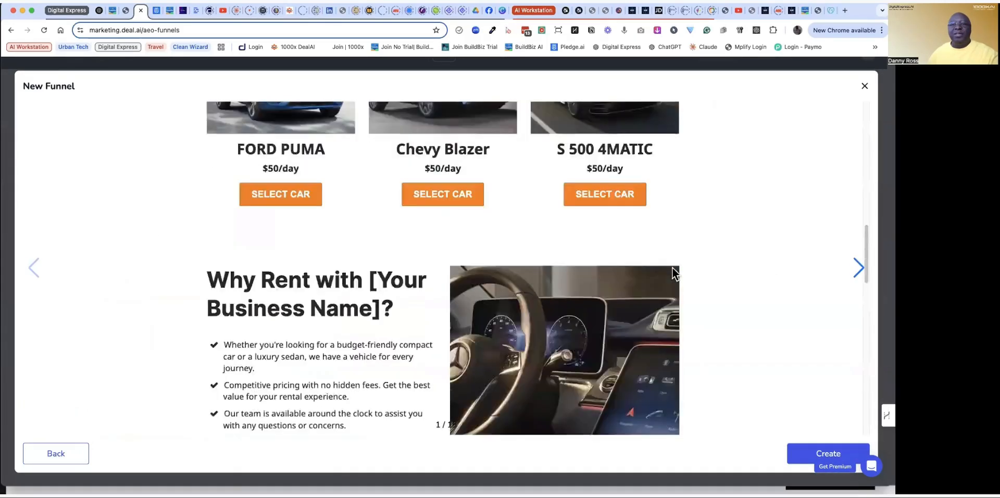
{"action": "scroll", "coordinate": [673, 269], "scroll_direction": "up", "scroll_amount": 3}
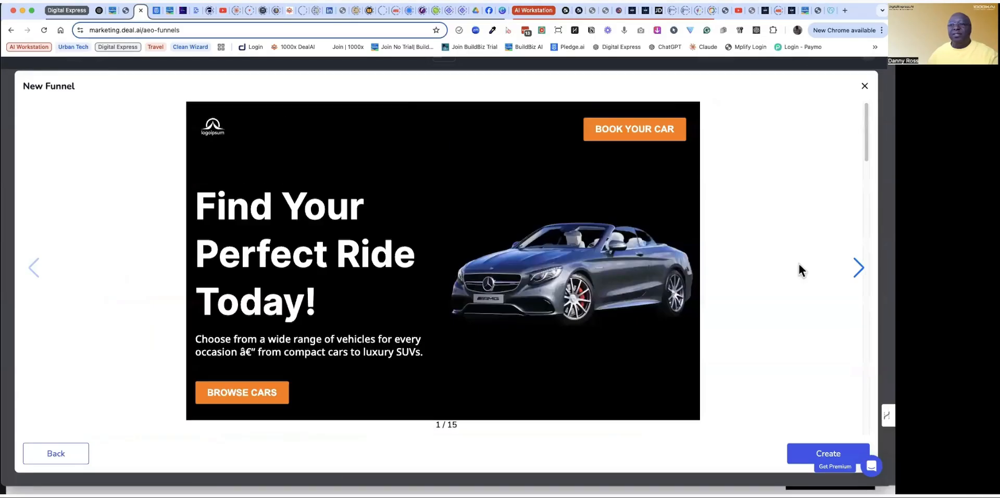
{"action": "left_click", "coordinate": [858, 268]}
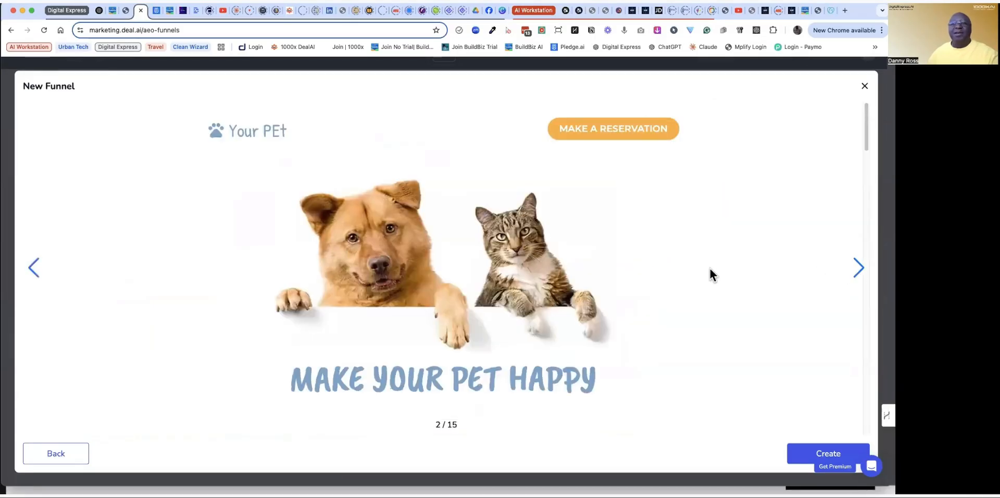
{"action": "scroll", "coordinate": [708, 268], "scroll_direction": "down", "scroll_amount": 10}
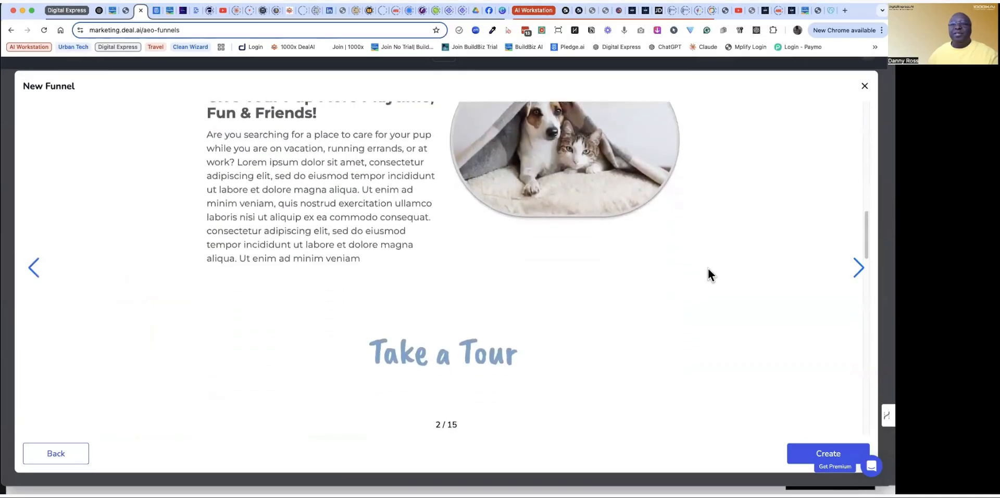
{"action": "left_click", "coordinate": [859, 268]}
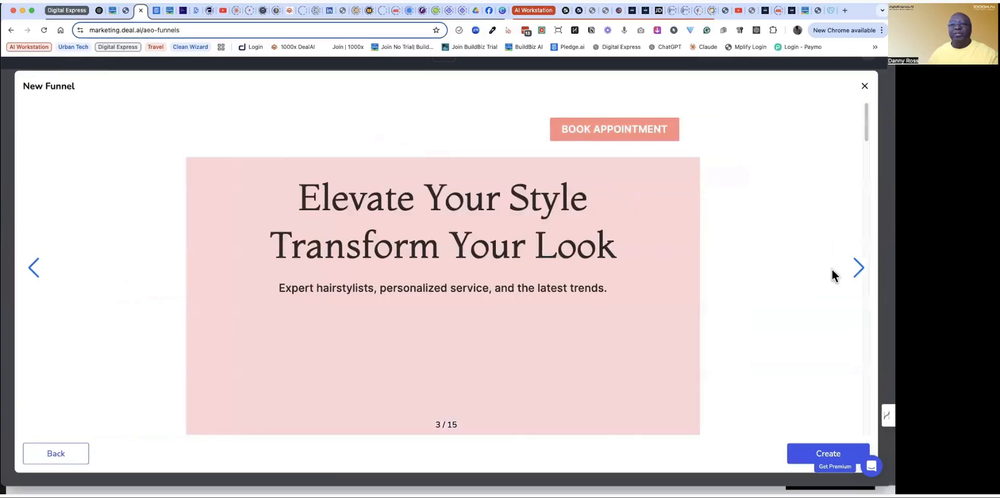
{"action": "scroll", "coordinate": [796, 267], "scroll_direction": "down", "scroll_amount": 10}
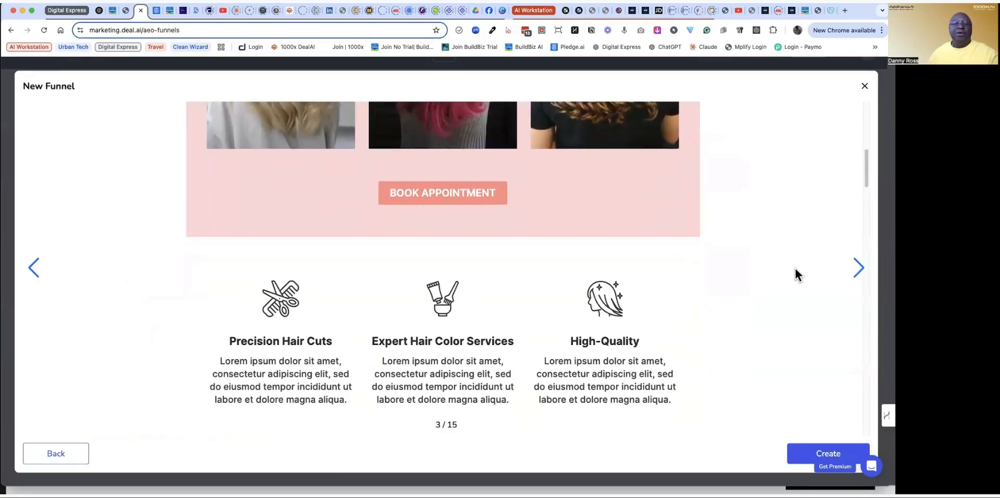
{"action": "scroll", "coordinate": [793, 267], "scroll_direction": "down", "scroll_amount": 10}
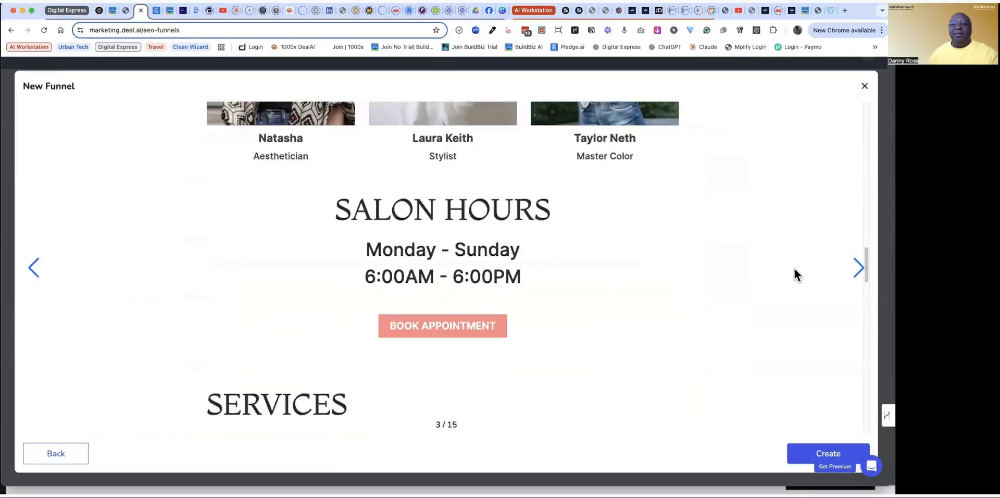
Step: Preview the Techno AI and skincare templates, then close the New Funnel dialog
{"action": "left_click", "coordinate": [858, 268]}
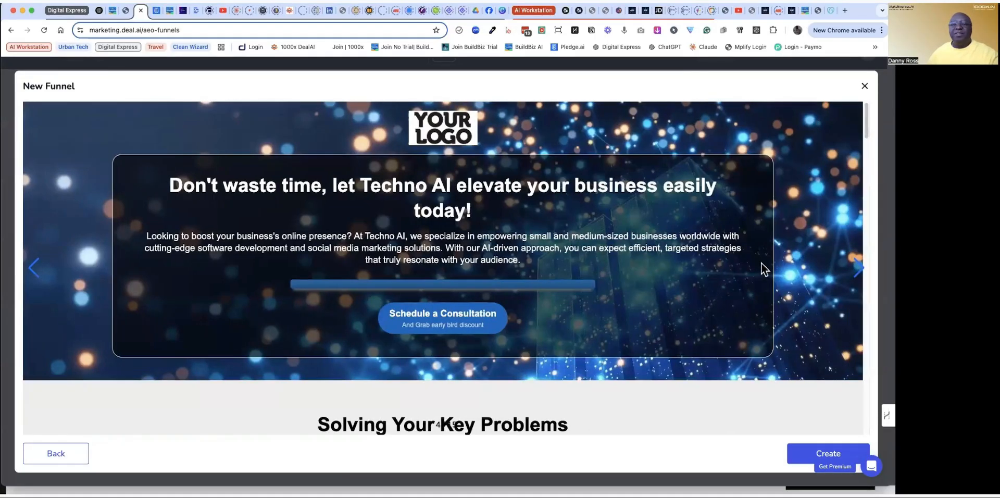
{"action": "scroll", "coordinate": [761, 267], "scroll_direction": "down", "scroll_amount": 10}
{"action": "scroll", "coordinate": [761, 264], "scroll_direction": "down", "scroll_amount": 10}
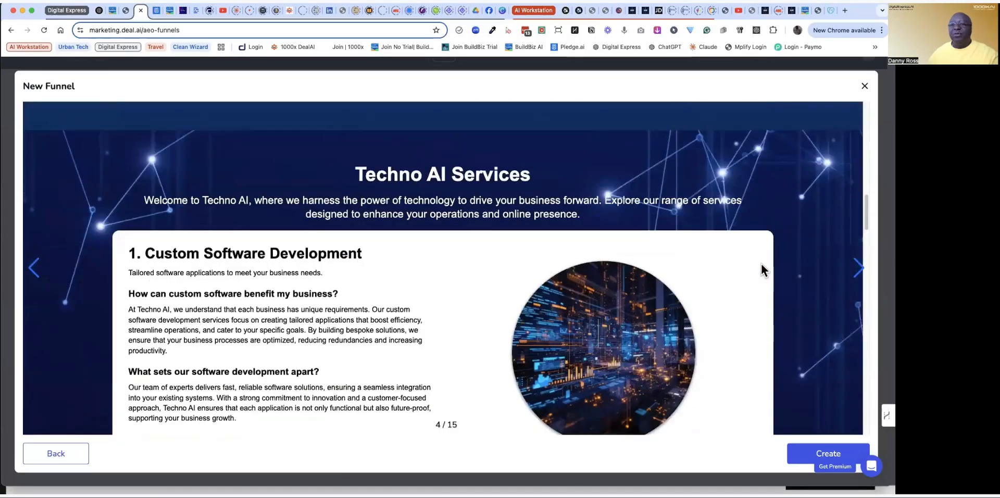
{"action": "left_click", "coordinate": [858, 268]}
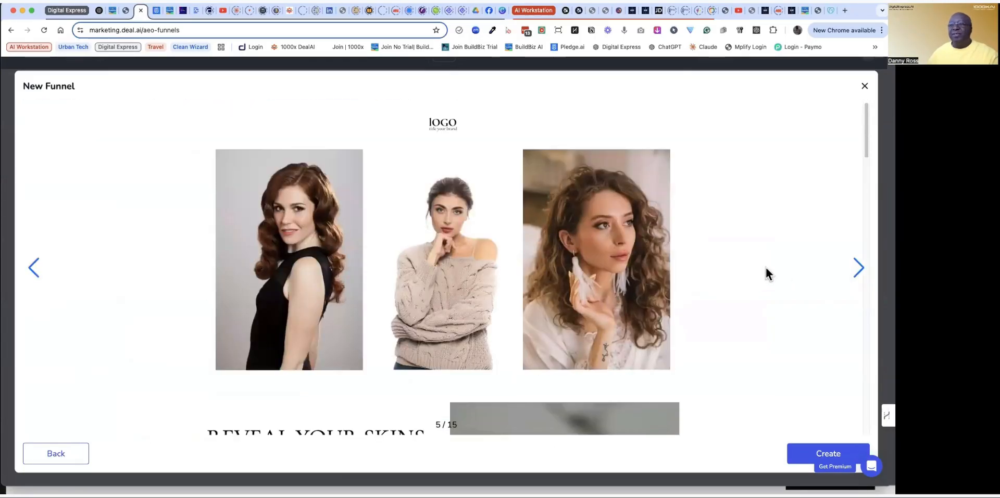
{"action": "left_click", "coordinate": [864, 87]}
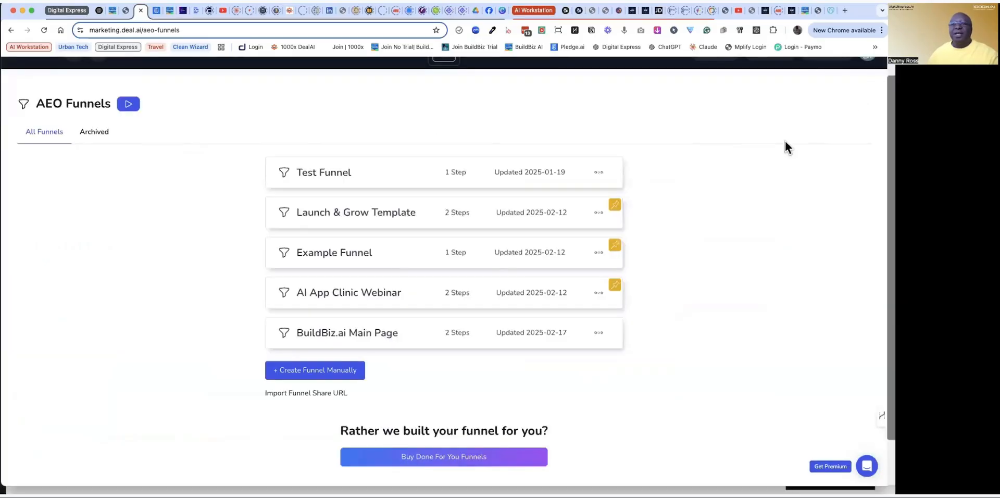
Step: Create a manual funnel titled 'Ask ramona' and choose the Blank Template for it
{"action": "left_click", "coordinate": [324, 370]}
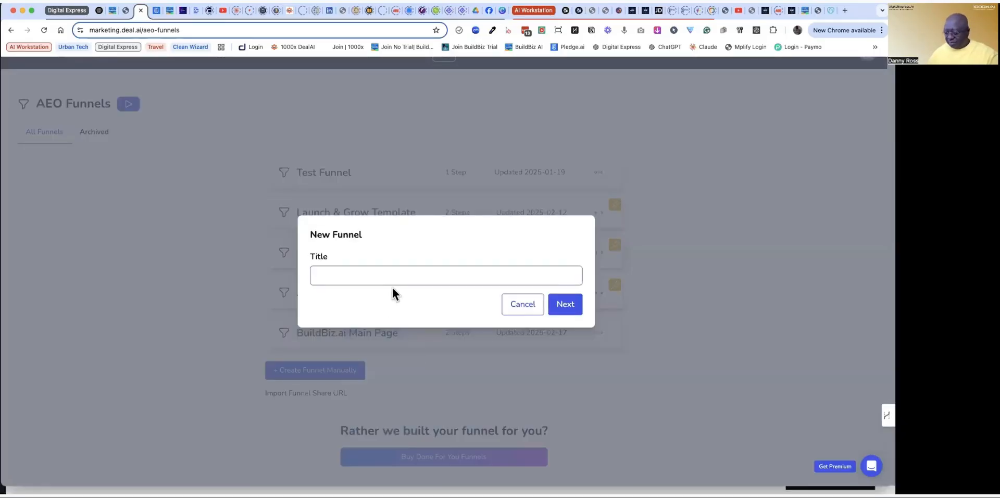
{"action": "type", "text": "Ask ramona"}
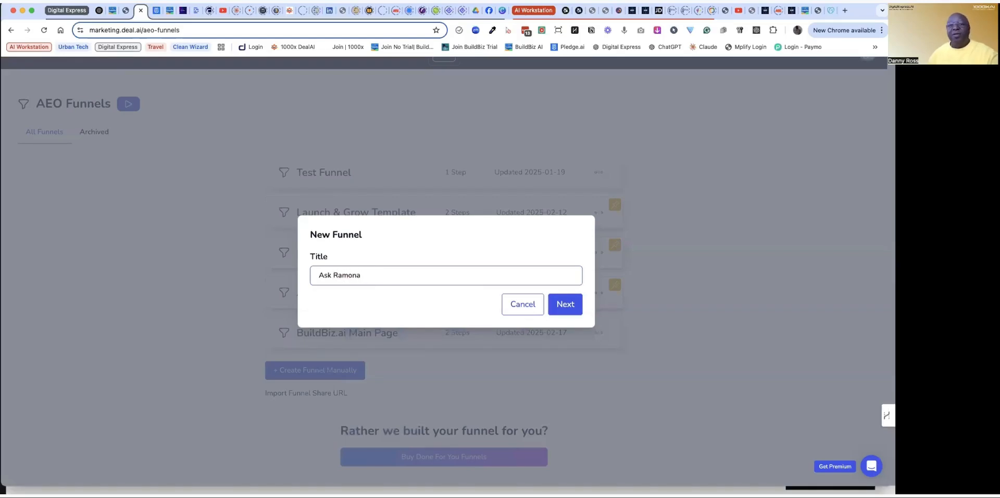
{"action": "left_click", "coordinate": [561, 305]}
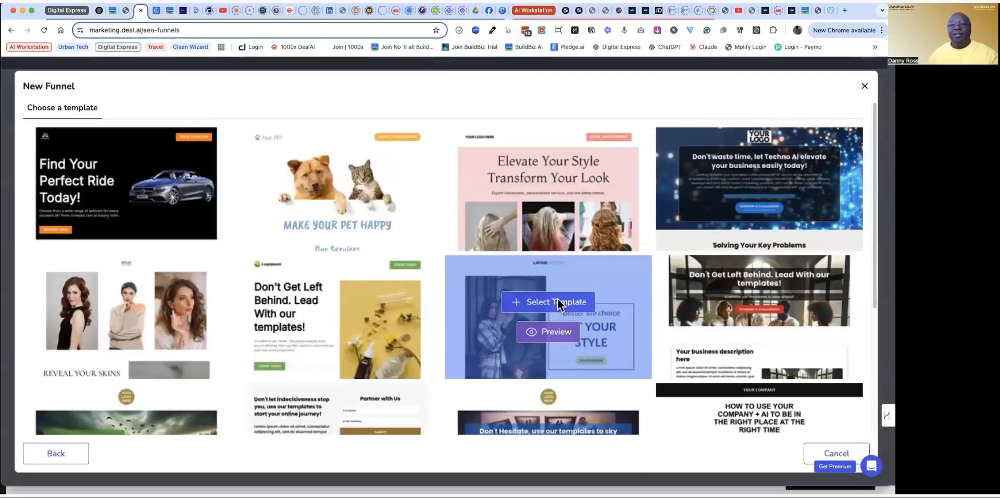
{"action": "left_click_drag", "start_coordinate": [875, 181], "coordinate": [876, 325]}
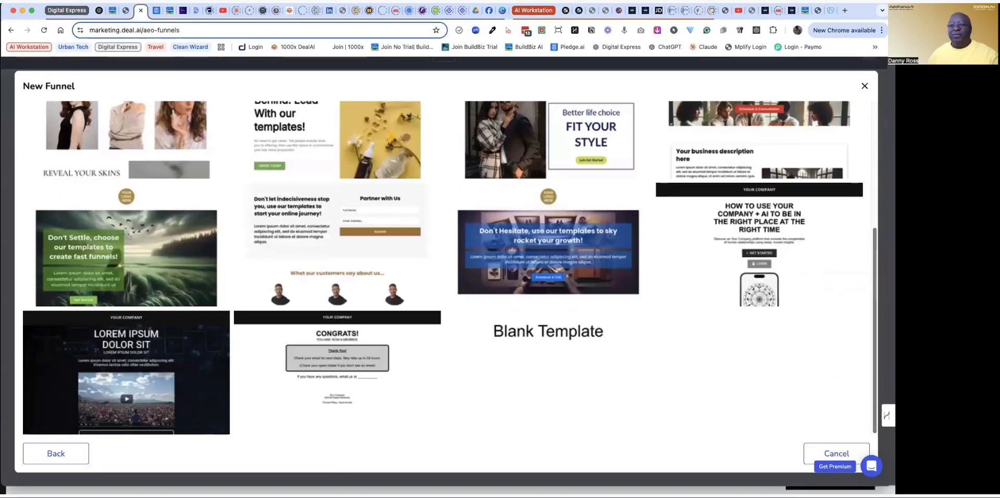
{"action": "mouse_move", "coordinate": [612, 329]}
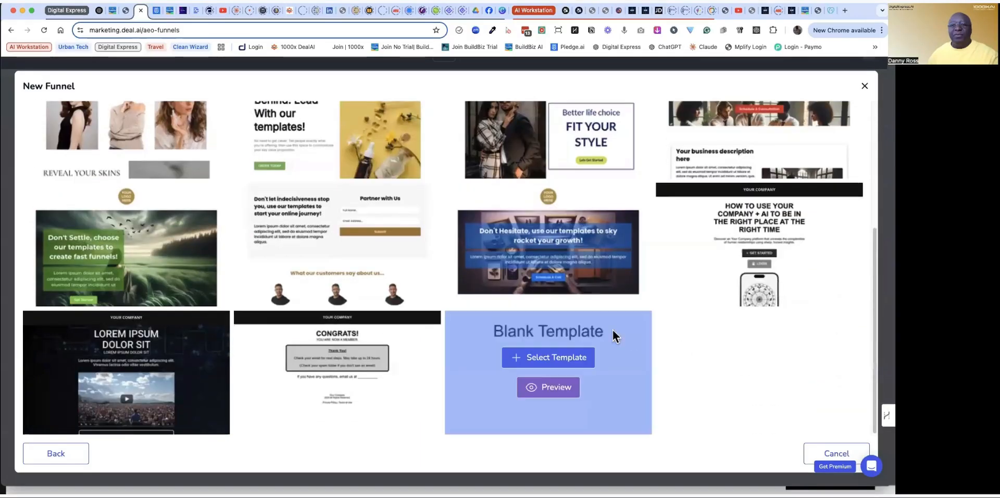
{"action": "left_click", "coordinate": [556, 361]}
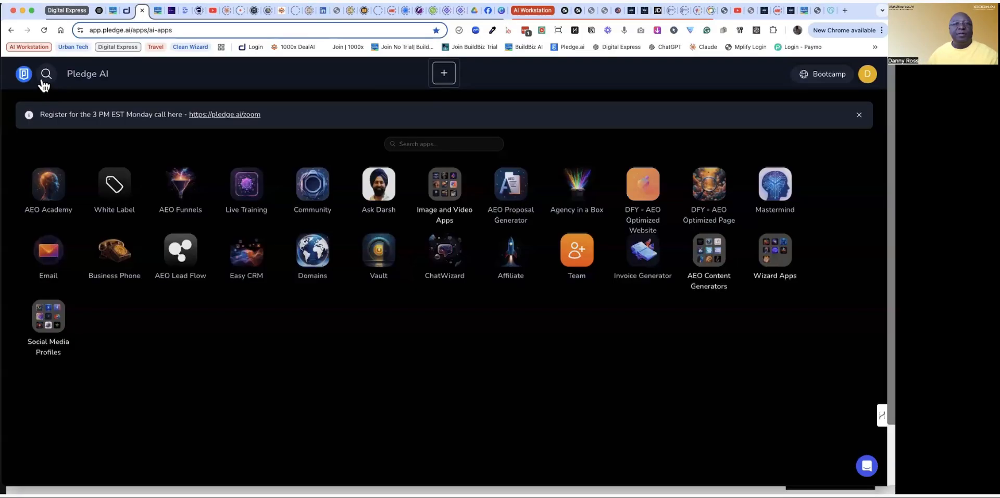
Step: In deal.ai's AEO Funnels, start a manual funnel titled 'Ask Ramona' and scroll to the Blank Template
{"action": "left_click", "coordinate": [121, 12]}
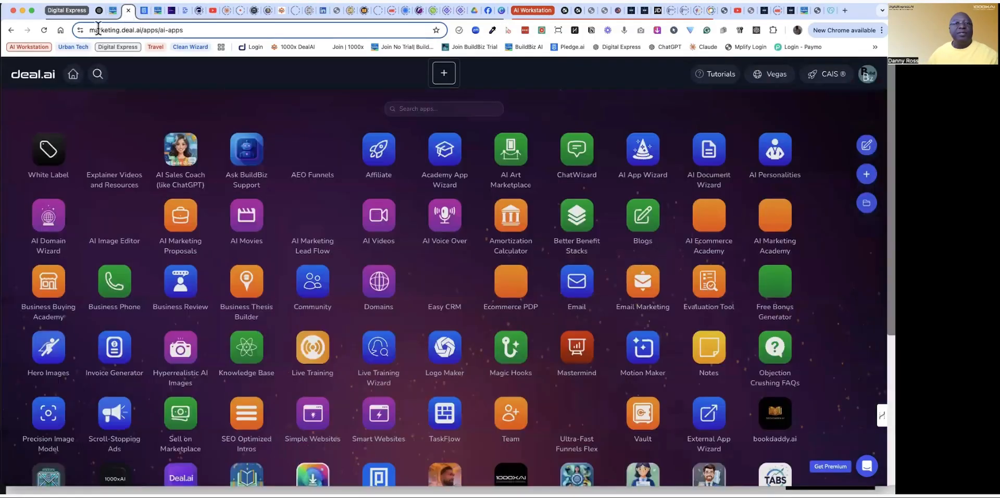
{"action": "left_click", "coordinate": [309, 158]}
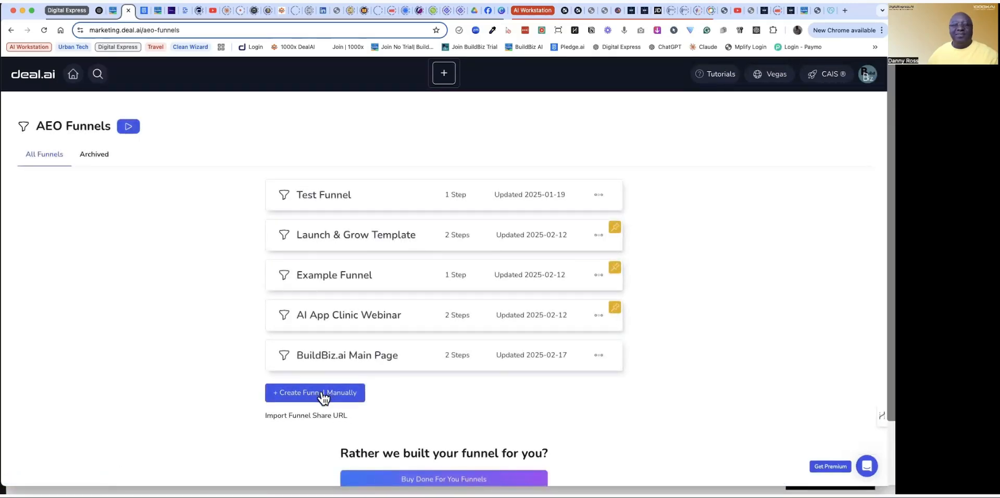
{"action": "left_click", "coordinate": [323, 397]}
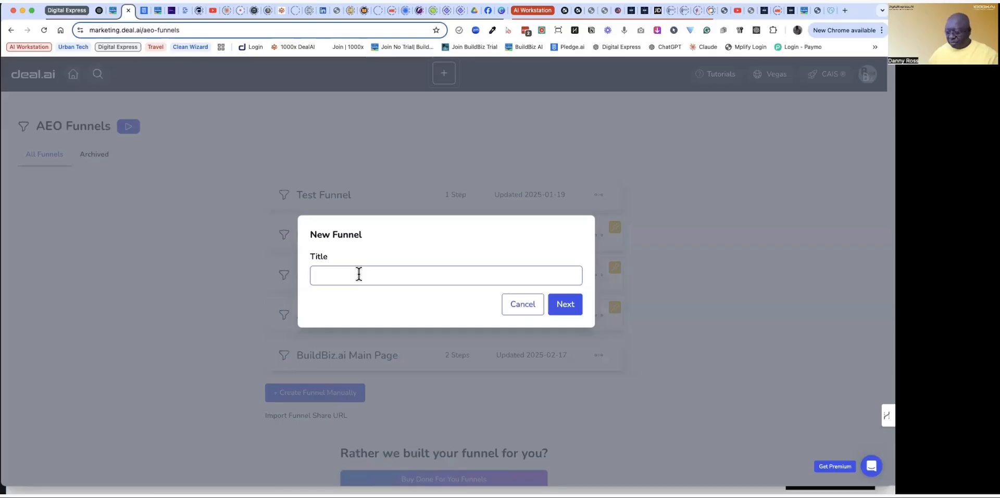
{"action": "type", "text": "Ask Ramon"}
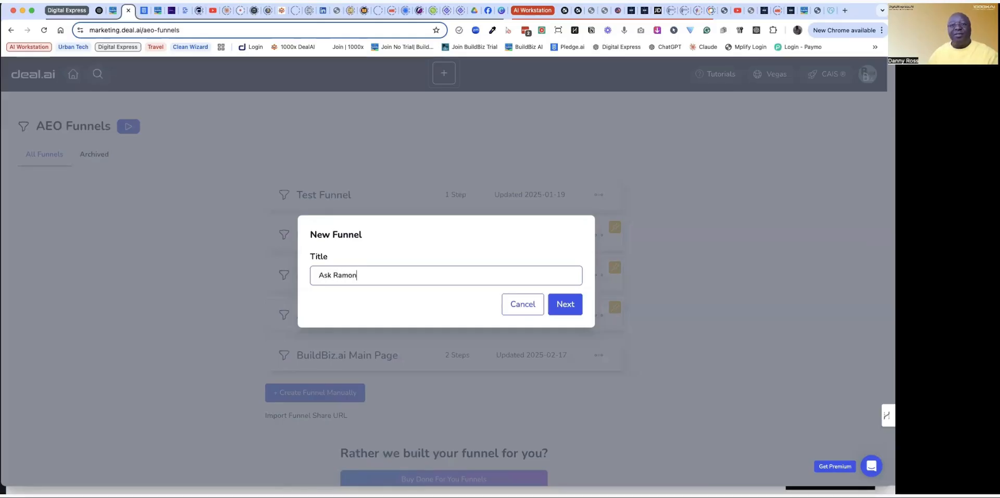
{"action": "type", "text": "a"}
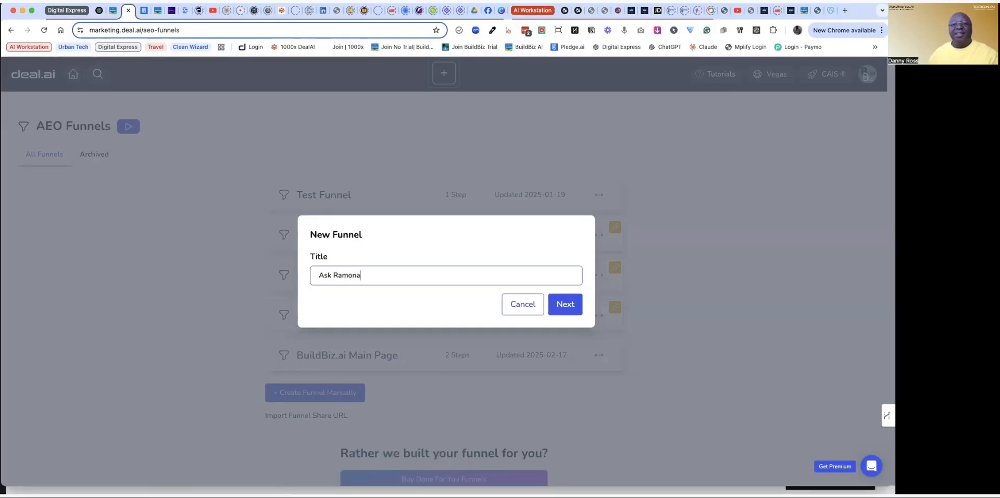
{"action": "left_click", "coordinate": [571, 306]}
{"action": "scroll", "coordinate": [723, 357], "scroll_direction": "down", "scroll_amount": 5}
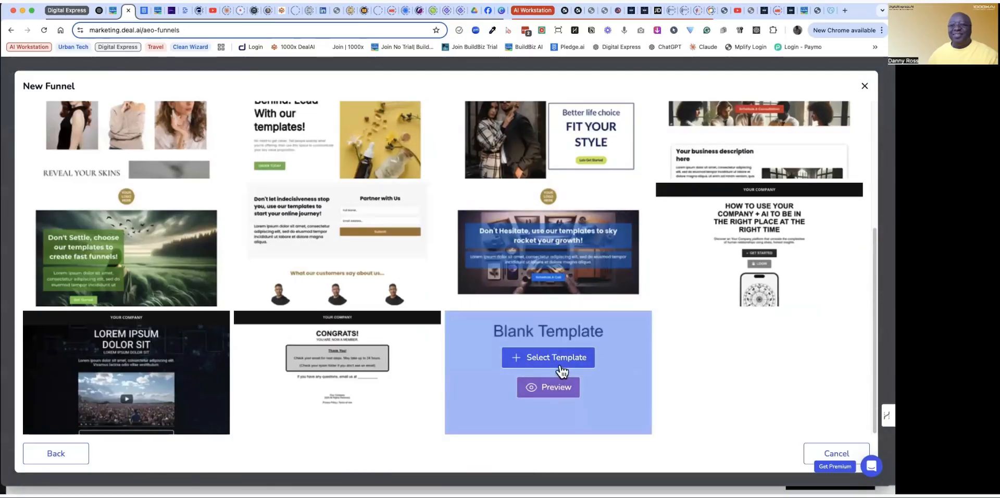
Step: Pick the Blank Template, open the Ask Ramona page in the editor, then return to the Graceful Threads editor
{"action": "left_click", "coordinate": [559, 359]}
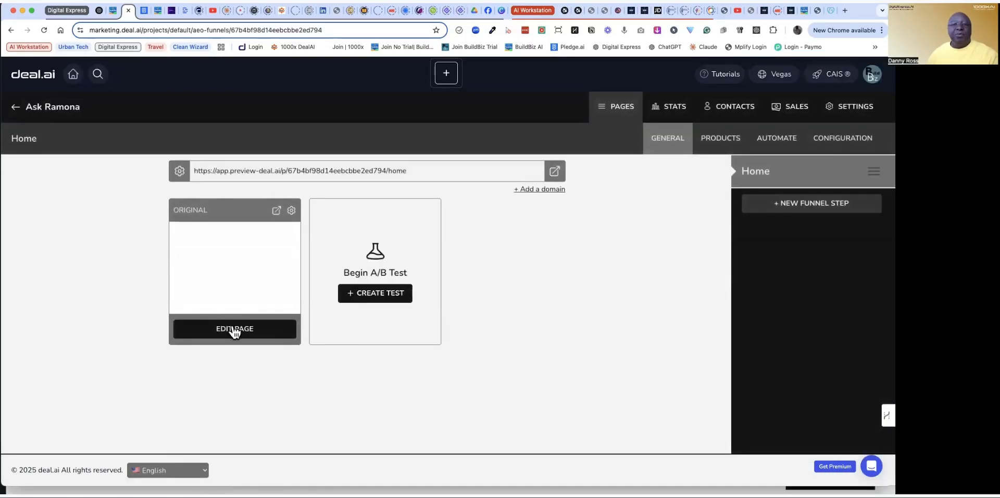
{"action": "left_click", "coordinate": [232, 328]}
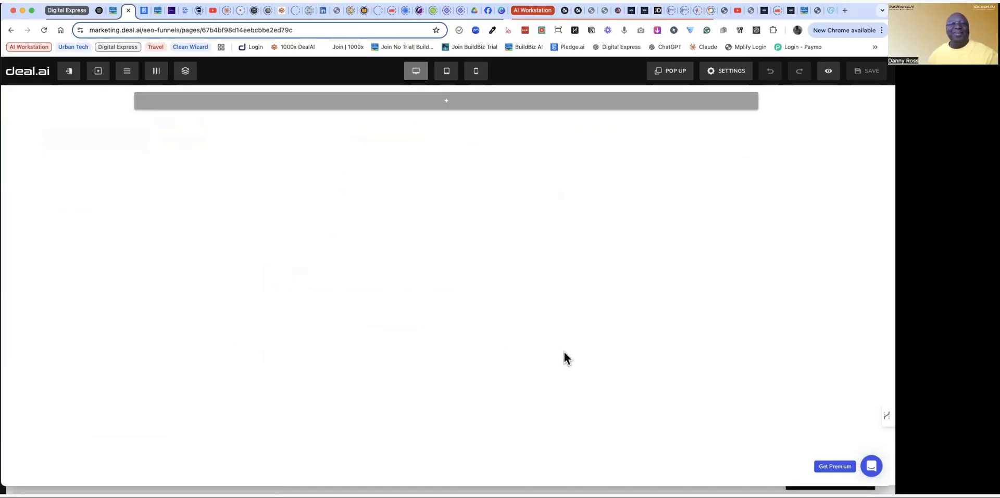
{"action": "left_click", "coordinate": [112, 11]}
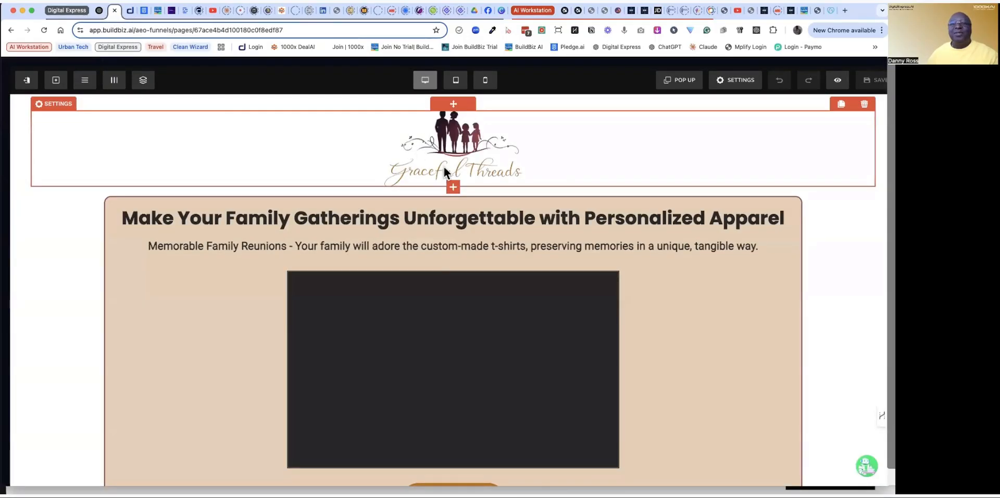
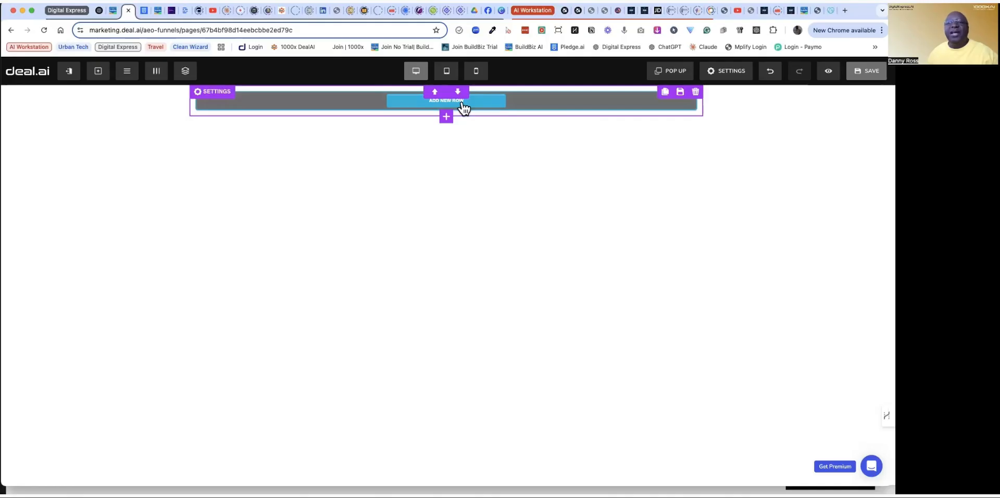
Step: Add a 1 Column row to the blank Ask Ramona page and open its component library
{"action": "left_click", "coordinate": [463, 107]}
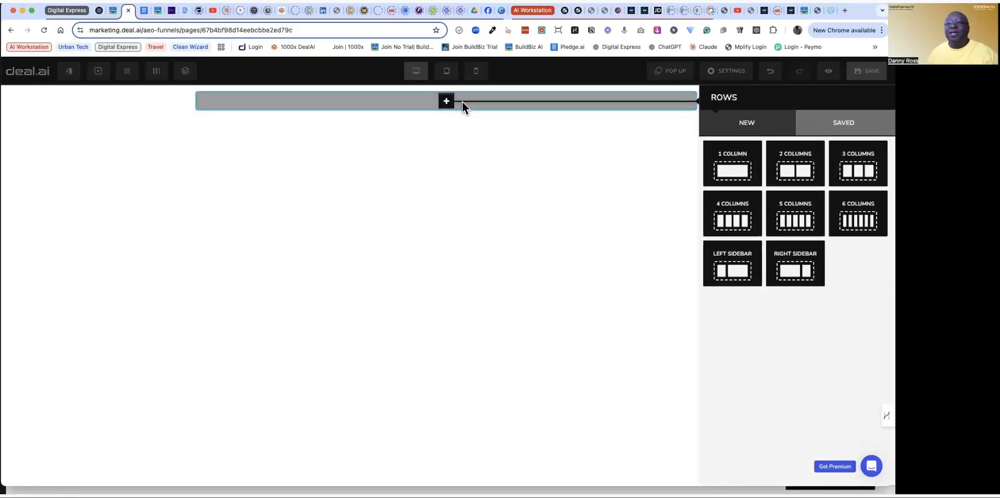
{"action": "left_click", "coordinate": [736, 178]}
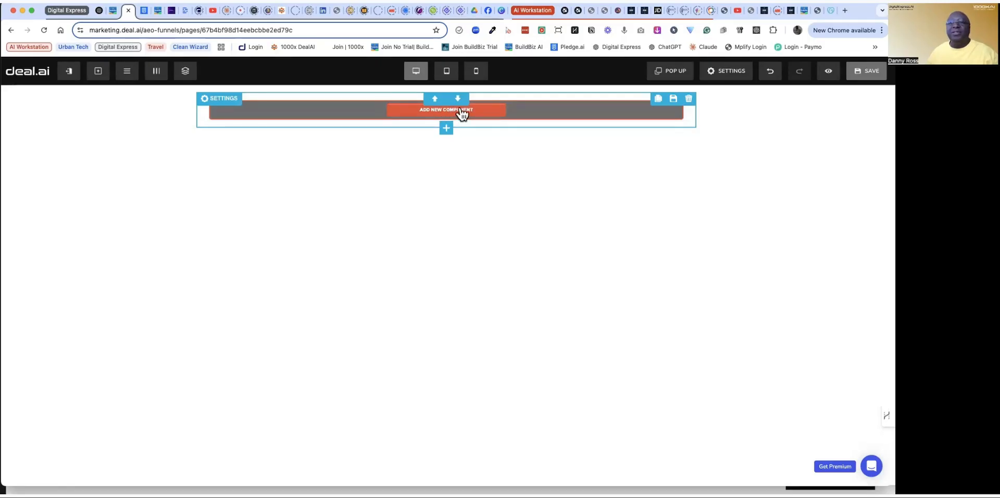
{"action": "left_click", "coordinate": [453, 111]}
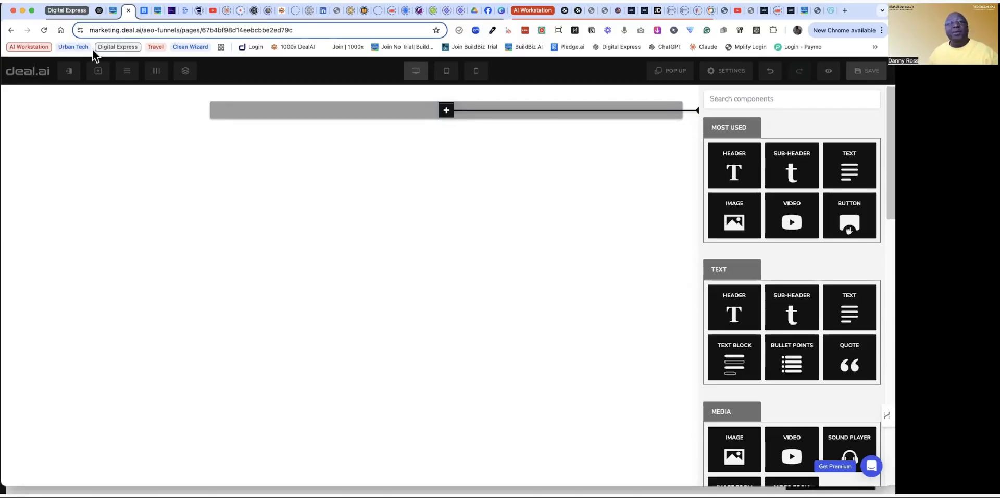
Step: After glancing at the other editor tab, place an Image block from Most Used into the empty row
{"action": "left_click", "coordinate": [109, 11]}
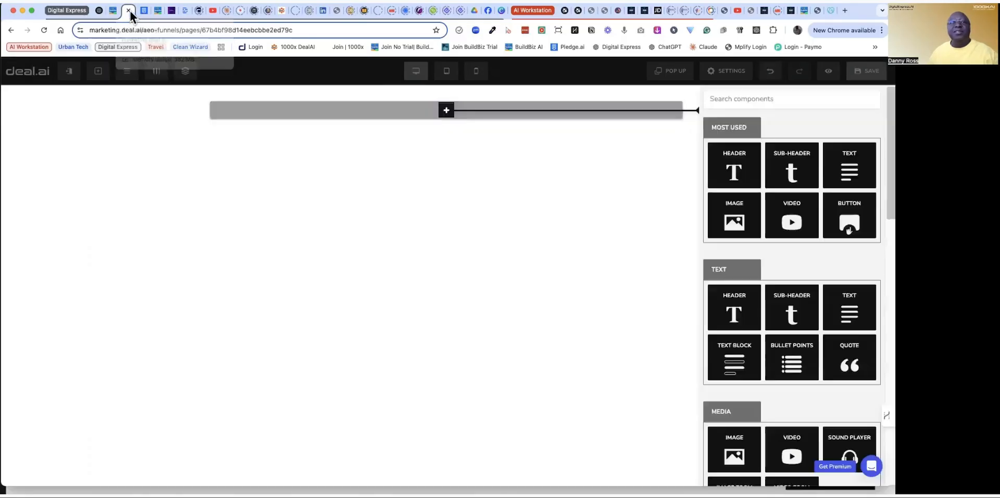
{"action": "left_click", "coordinate": [129, 12]}
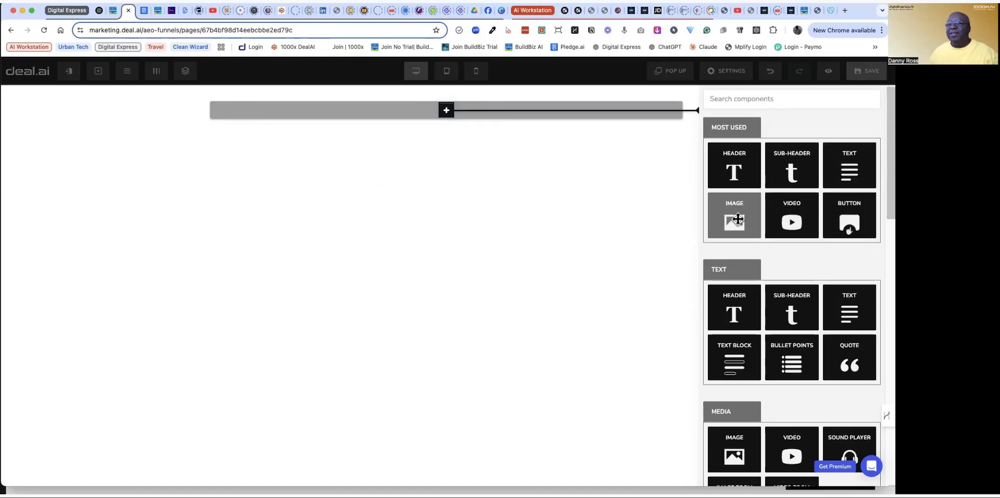
{"action": "scroll", "coordinate": [811, 271], "scroll_direction": "down", "scroll_amount": 3}
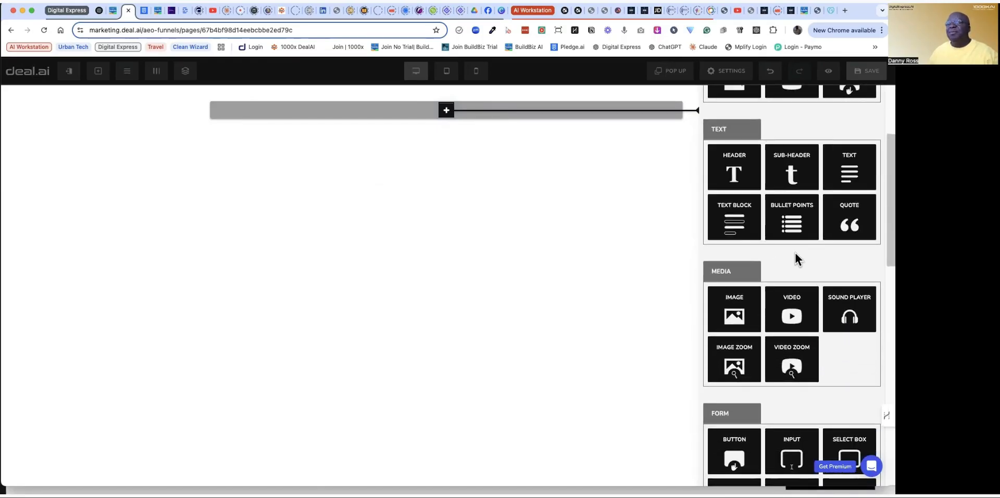
{"action": "scroll", "coordinate": [794, 251], "scroll_direction": "down", "scroll_amount": 2}
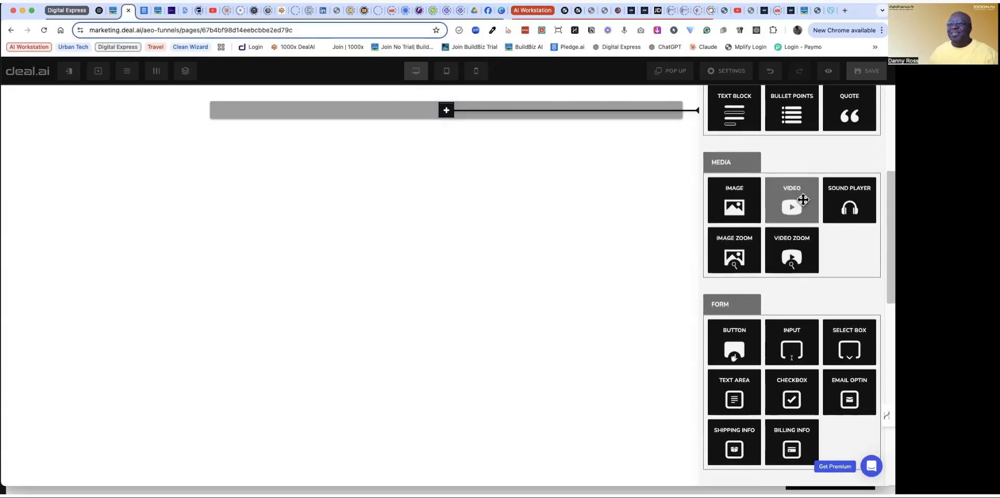
{"action": "scroll", "coordinate": [795, 239], "scroll_direction": "down", "scroll_amount": 3}
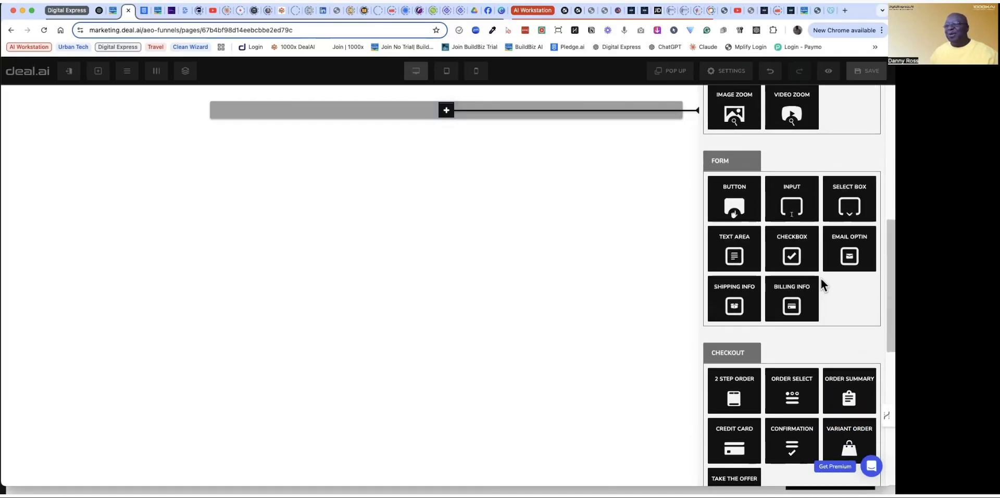
{"action": "scroll", "coordinate": [820, 276], "scroll_direction": "down", "scroll_amount": 3}
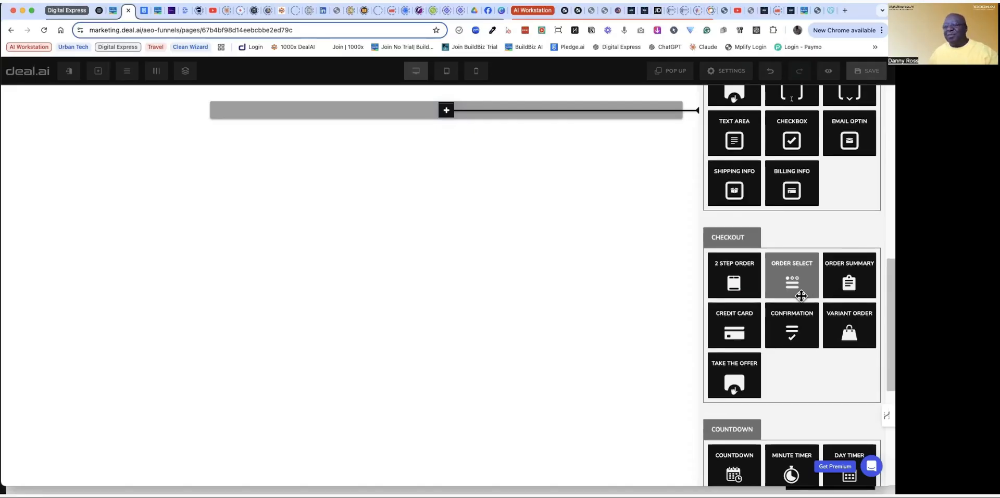
{"action": "scroll", "coordinate": [800, 296], "scroll_direction": "down", "scroll_amount": 3}
{"action": "scroll", "coordinate": [802, 301], "scroll_direction": "down", "scroll_amount": 1}
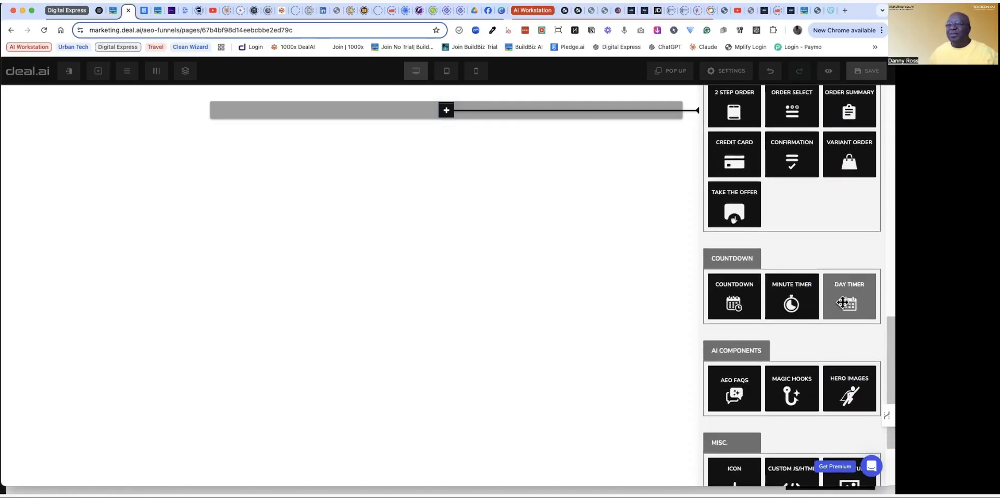
{"action": "scroll", "coordinate": [796, 325], "scroll_direction": "down", "scroll_amount": 1}
{"action": "scroll", "coordinate": [795, 321], "scroll_direction": "down", "scroll_amount": 1}
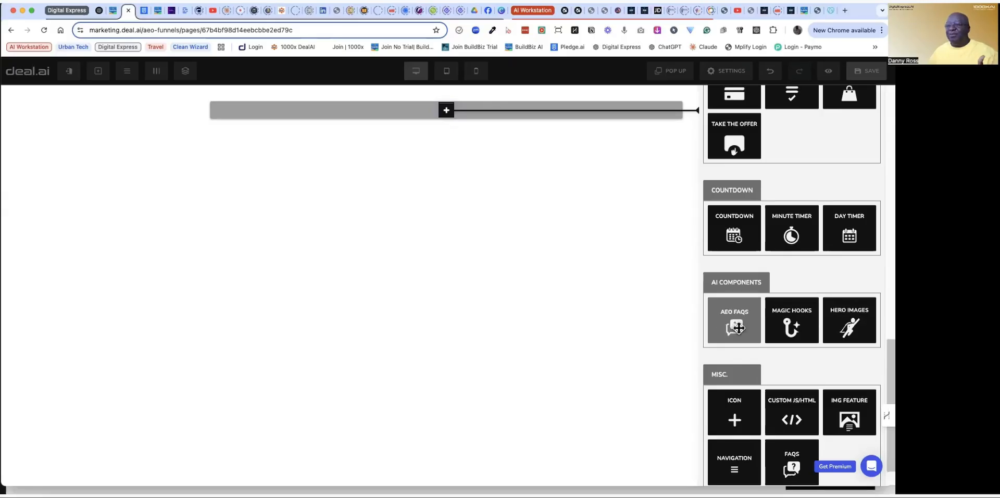
{"action": "scroll", "coordinate": [846, 330], "scroll_direction": "down", "scroll_amount": 2}
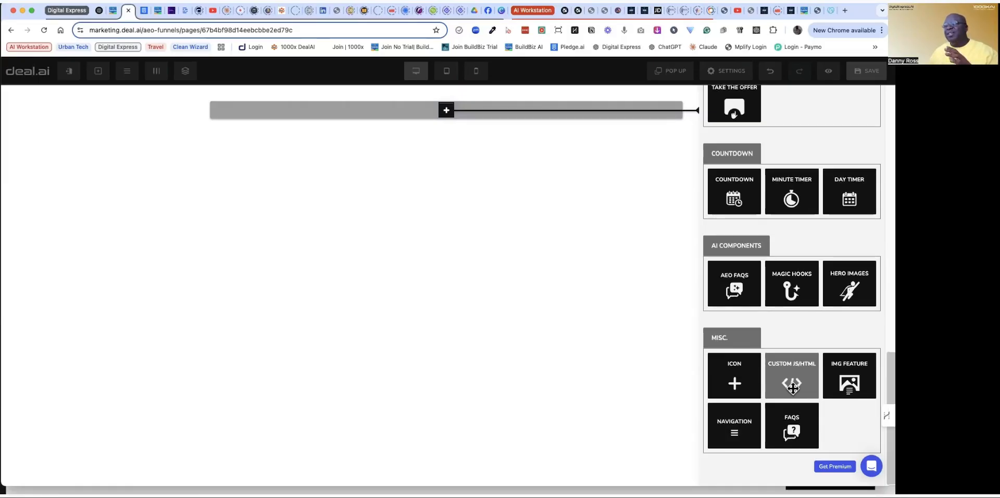
{"action": "scroll", "coordinate": [792, 387], "scroll_direction": "up", "scroll_amount": 15}
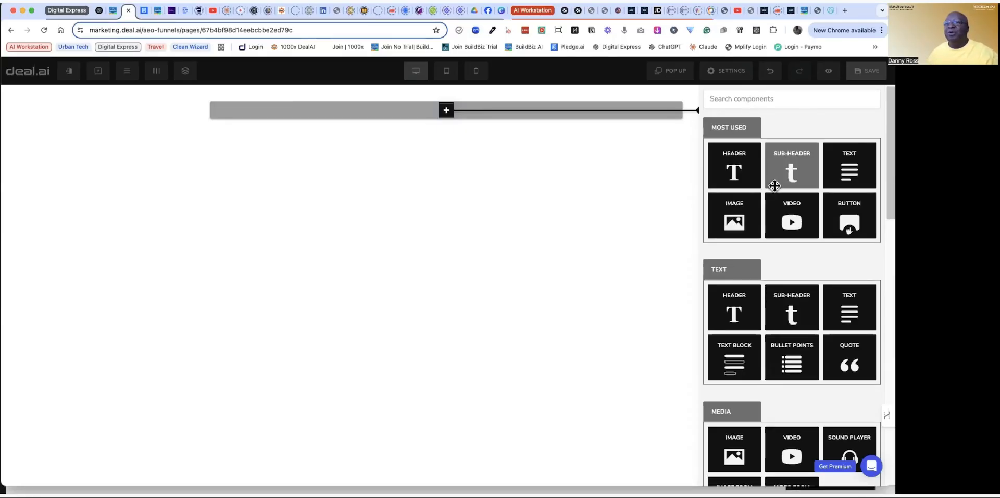
{"action": "left_click", "coordinate": [725, 213]}
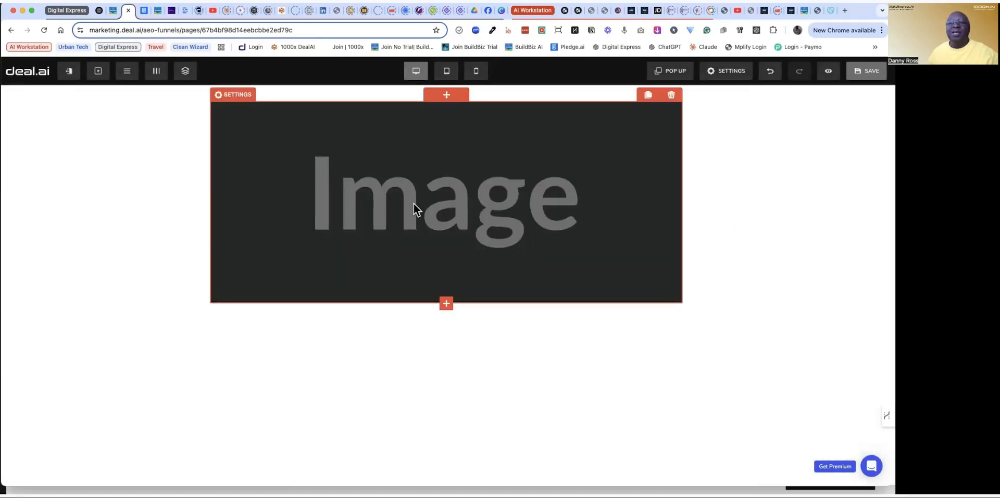
Step: Open the image block's settings and its uploaded-images library
{"action": "left_click", "coordinate": [458, 197]}
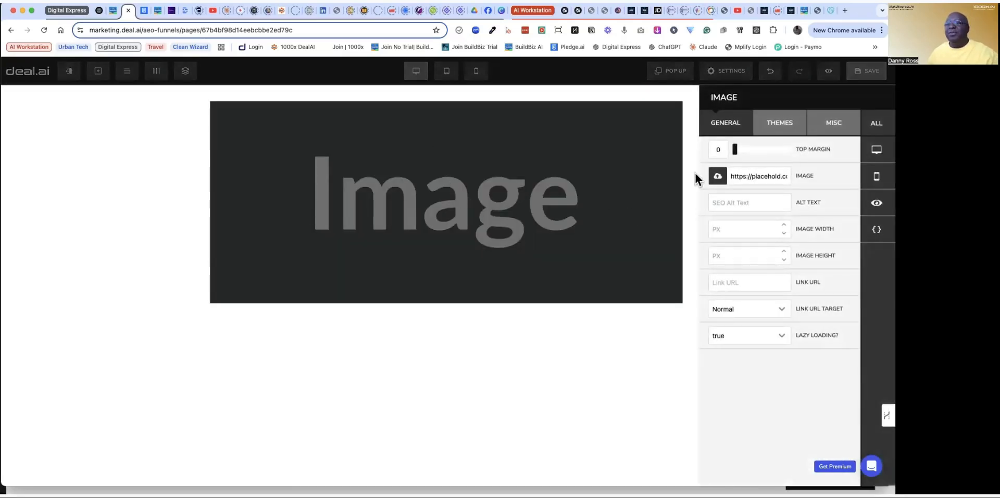
{"action": "left_click", "coordinate": [718, 176]}
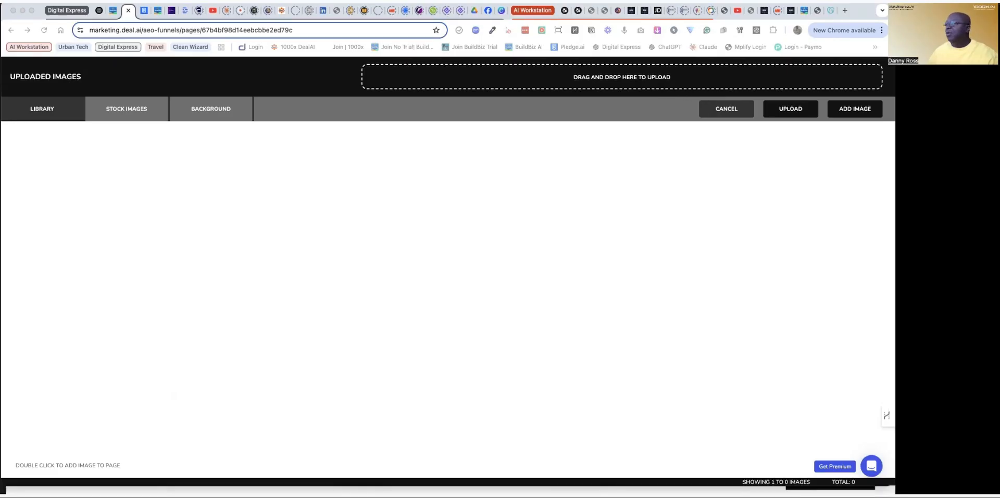
Step: Upload the Royal Empowerment logo file and search the stock images for 'doctor'
{"action": "left_click_drag", "start_coordinate": [604, 84], "coordinate": [598, 73]}
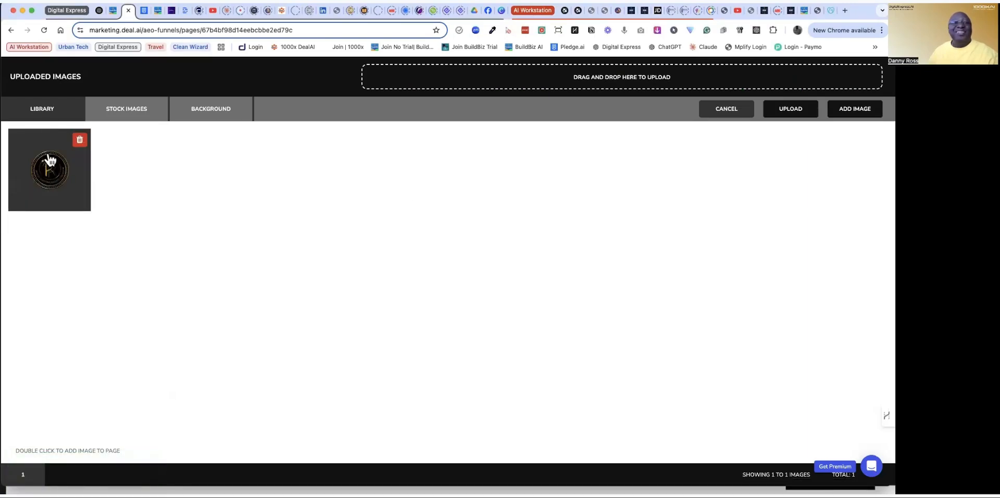
{"action": "left_click", "coordinate": [114, 113]}
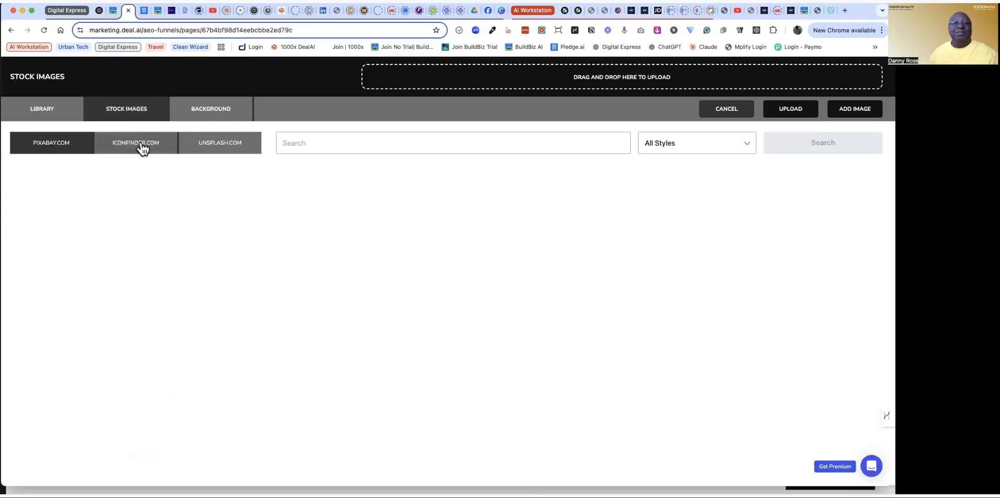
{"action": "left_click", "coordinate": [311, 142]}
{"action": "type", "text": "ddoctor"}
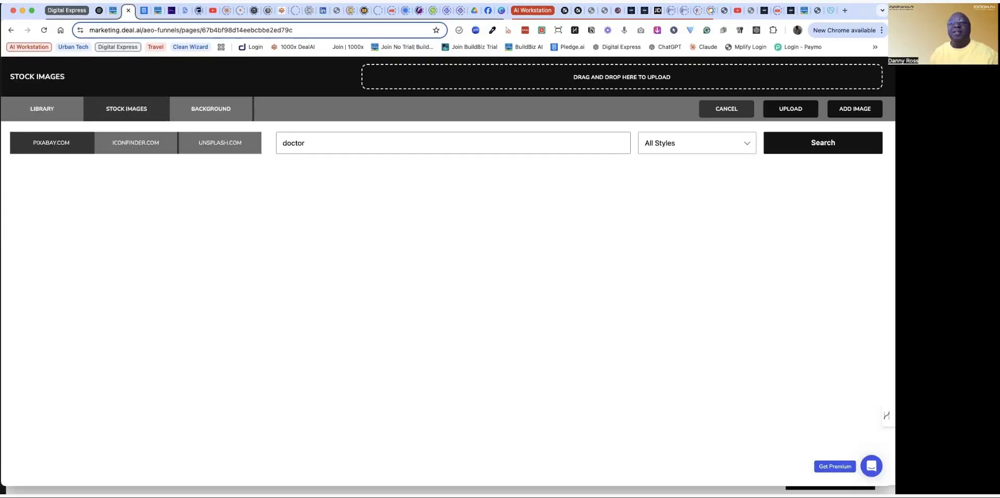
{"action": "key", "text": "Return"}
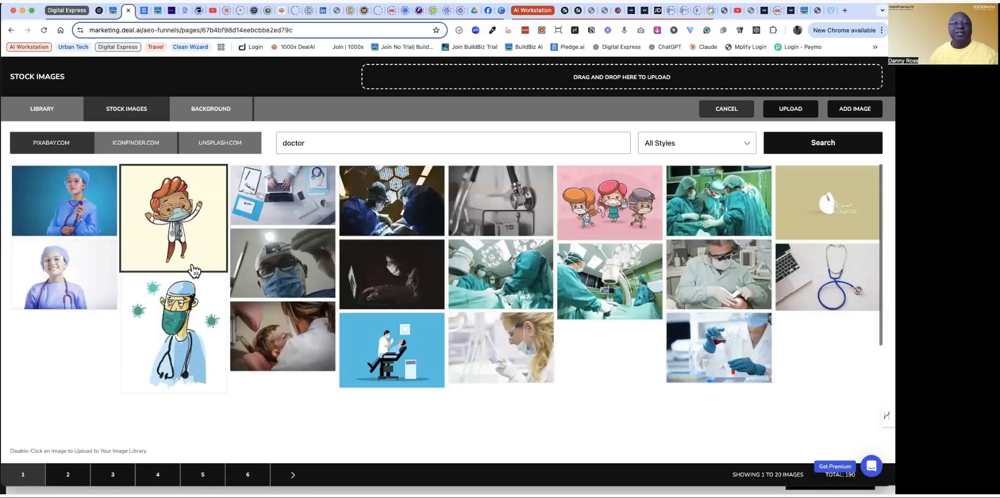
Step: Search Iconfinder for 'phone' icons and Unsplash for 'nurse' photos
{"action": "left_click", "coordinate": [151, 151]}
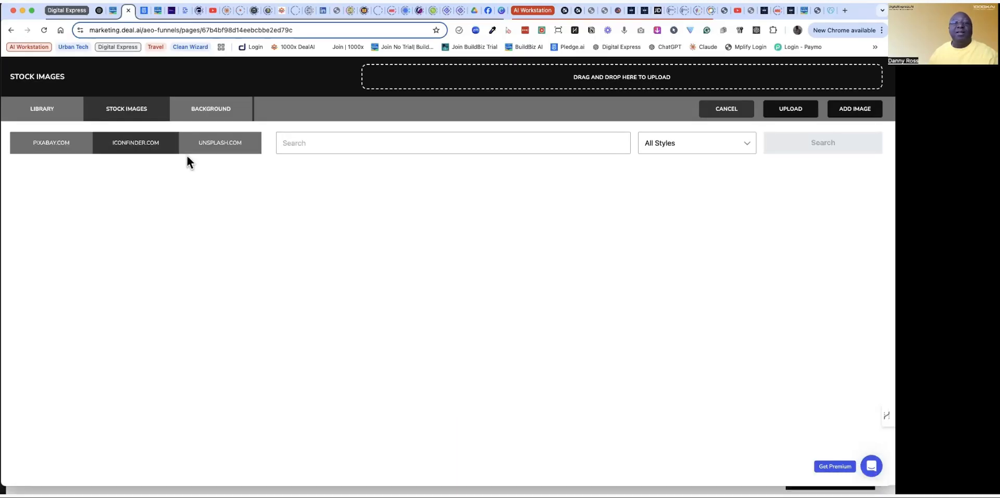
{"action": "left_click", "coordinate": [295, 153]}
{"action": "type", "text": "phone"}
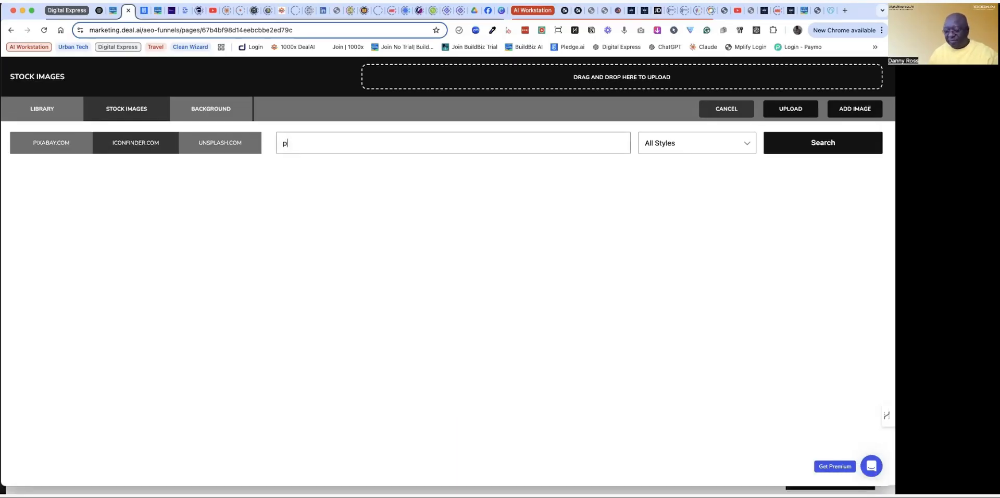
{"action": "key", "text": "Return"}
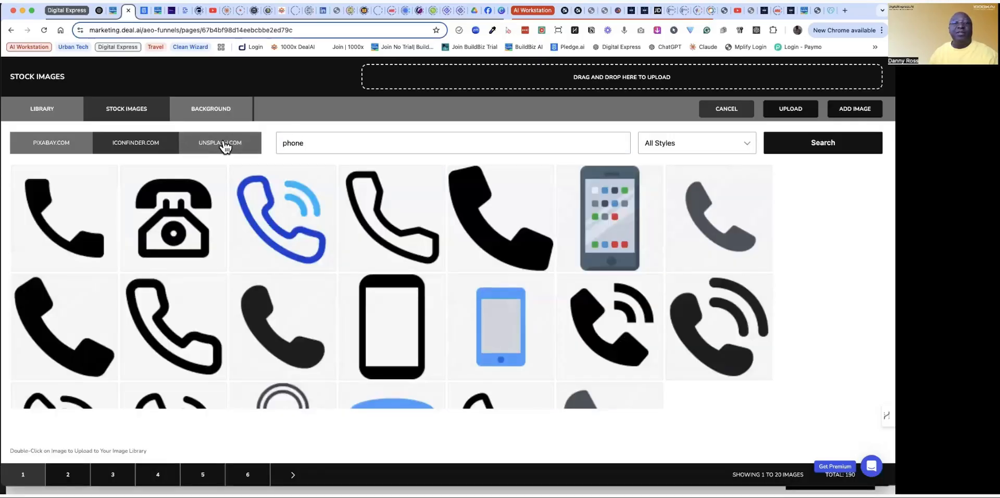
{"action": "left_click", "coordinate": [225, 145]}
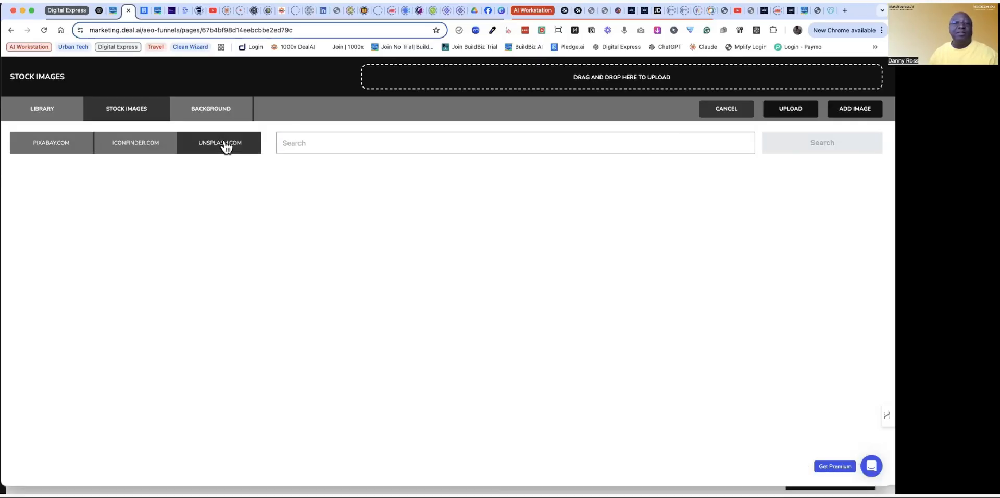
{"action": "left_click", "coordinate": [337, 138]}
{"action": "type", "text": "nurse"}
{"action": "key", "text": "Return"}
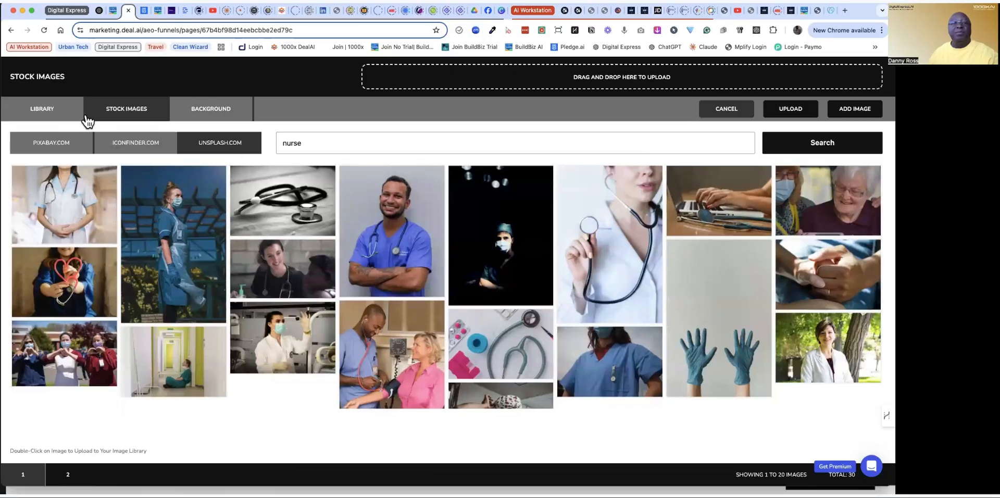
Step: View the Background tab, then place the uploaded logo from the Library onto the page
{"action": "left_click", "coordinate": [214, 110]}
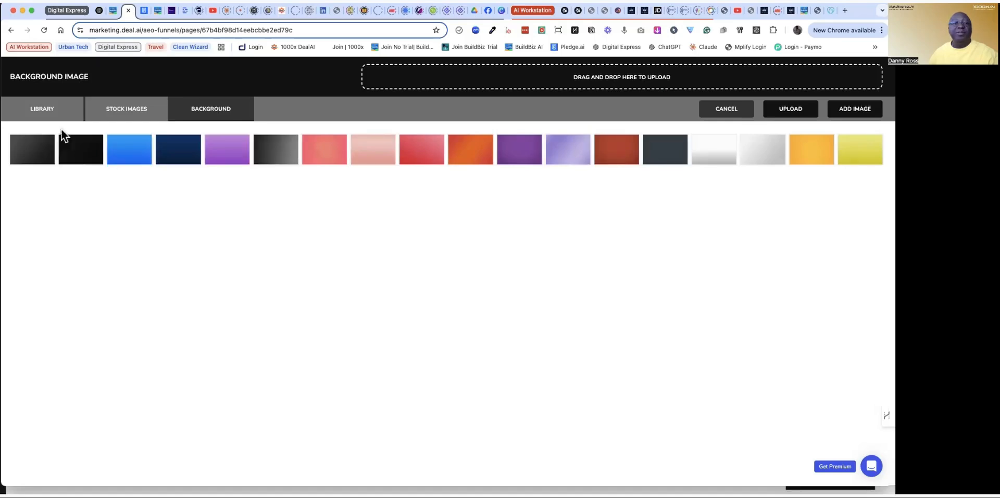
{"action": "left_click", "coordinate": [57, 113]}
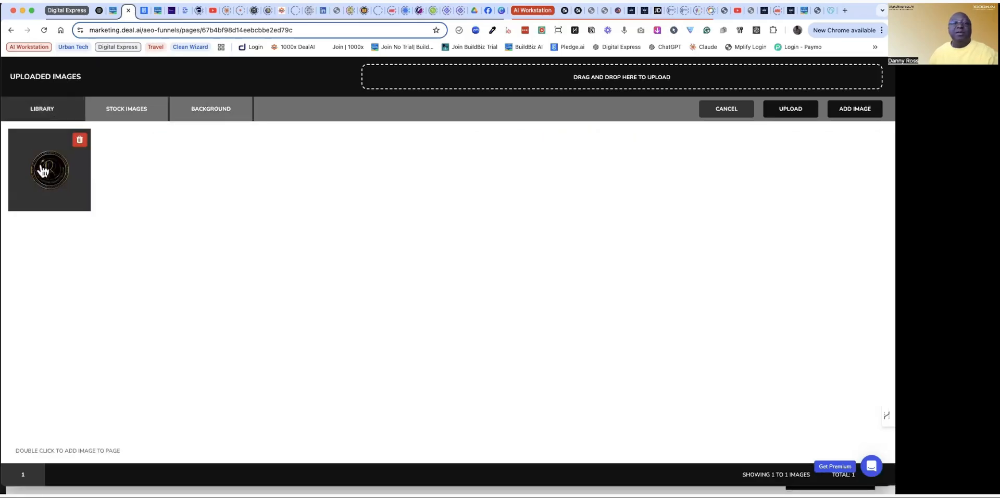
{"action": "left_click_drag", "start_coordinate": [16, 450], "coordinate": [129, 456]}
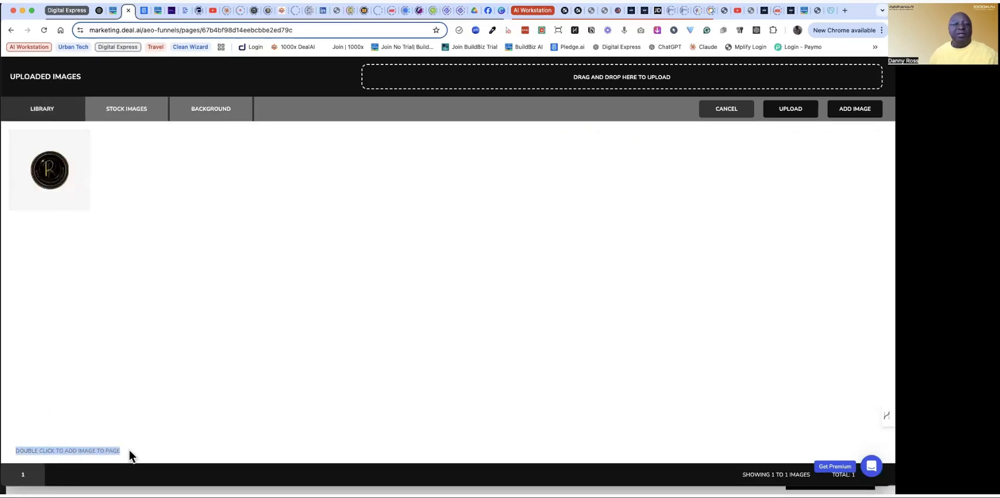
{"action": "double_click", "coordinate": [53, 177]}
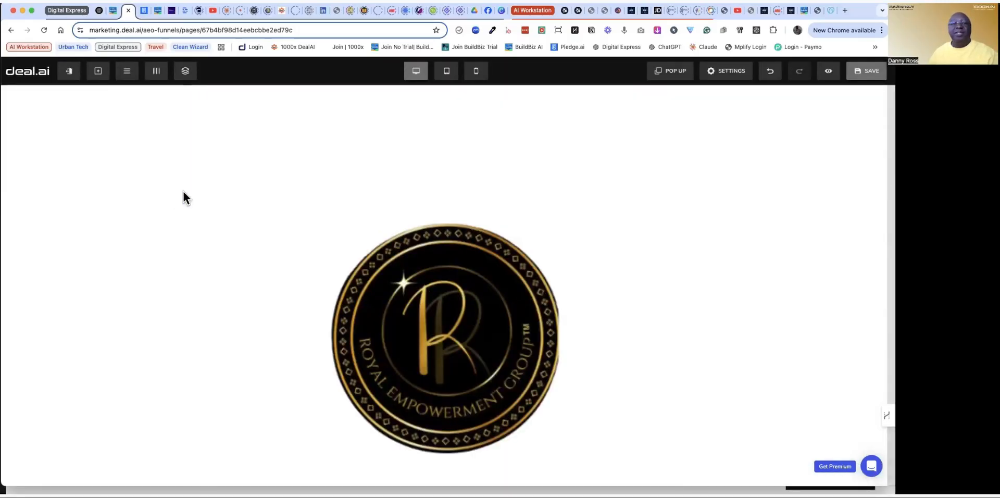
Step: Set the logo image's width to 300 px
{"action": "left_click", "coordinate": [466, 320]}
{"action": "left_click", "coordinate": [720, 231]}
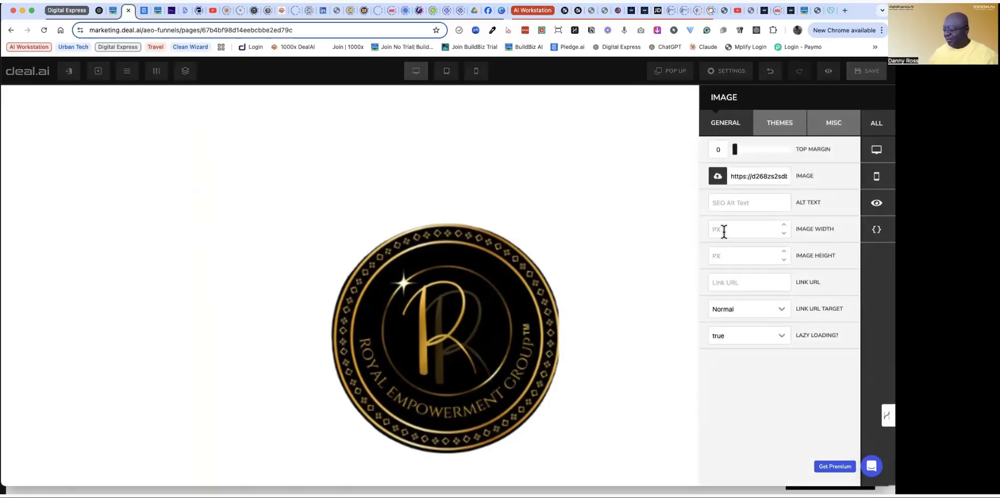
{"action": "type", "text": "300"}
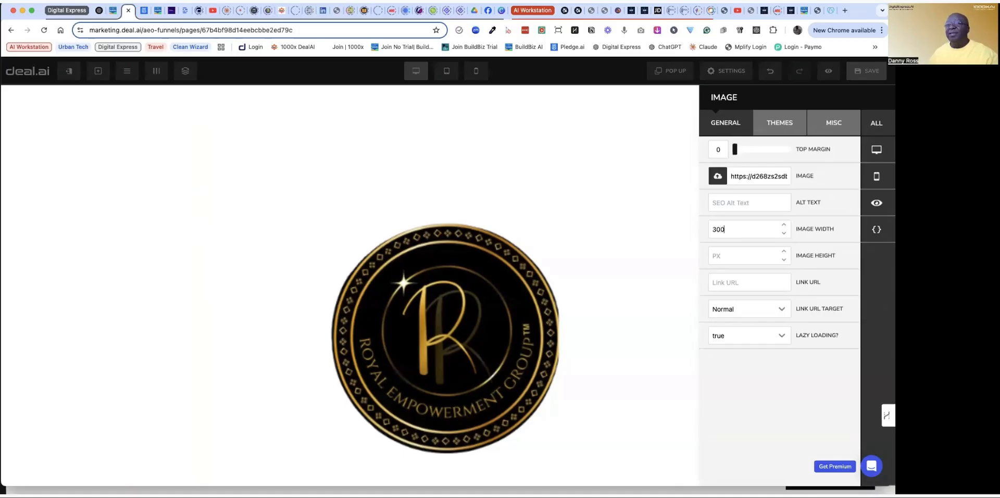
{"action": "left_click", "coordinate": [724, 256]}
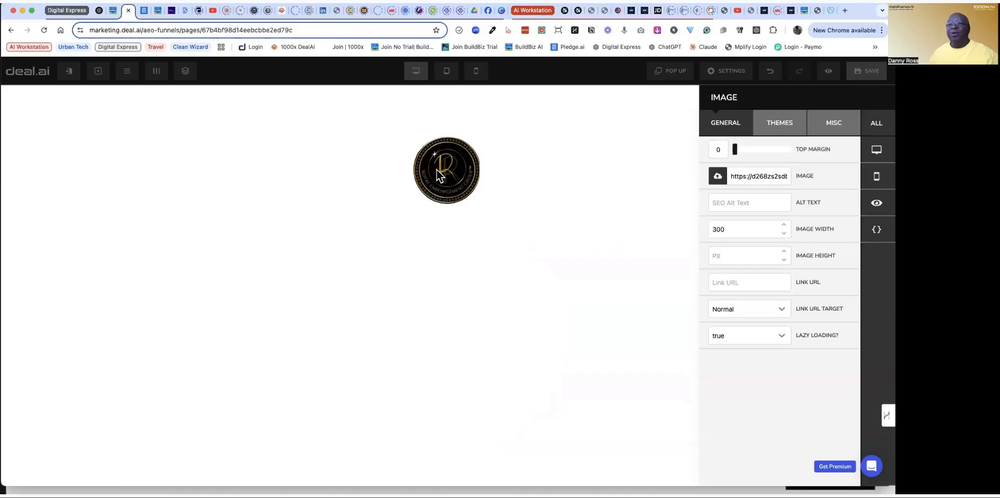
Step: Give the logo the alt text 'Royal Logo' with no link URL, then go to the Graceful Threads tab
{"action": "left_click", "coordinate": [713, 201]}
{"action": "type", "text": "as"}
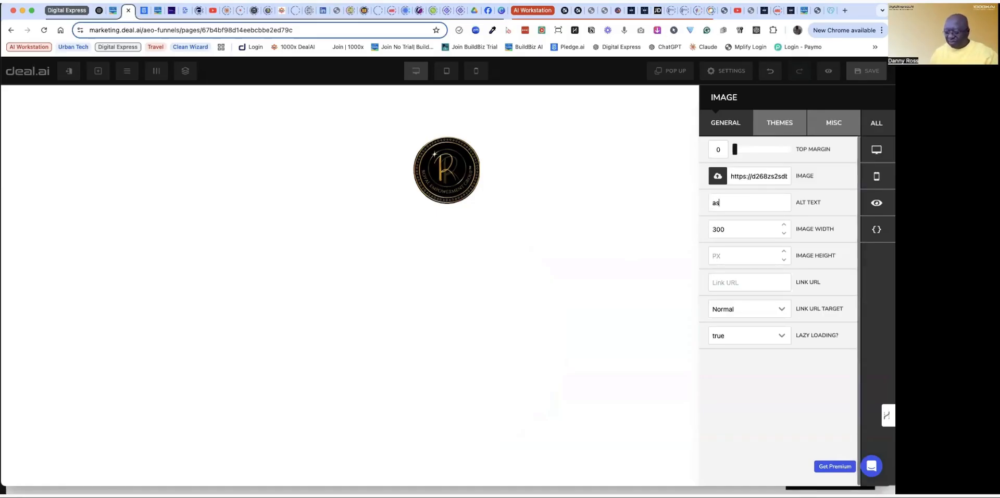
{"action": "type", "text": "k"}
{"action": "key", "text": "BackSpace"}
{"action": "key", "text": "BackSpace"}
{"action": "key", "text": "BackSpace"}
{"action": "type", "text": "Royal Logo"}
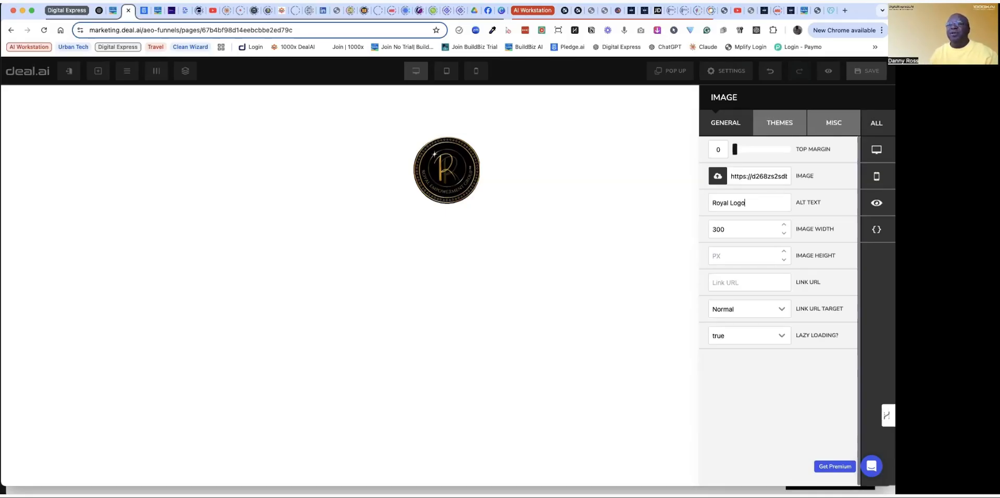
{"action": "left_click", "coordinate": [724, 284]}
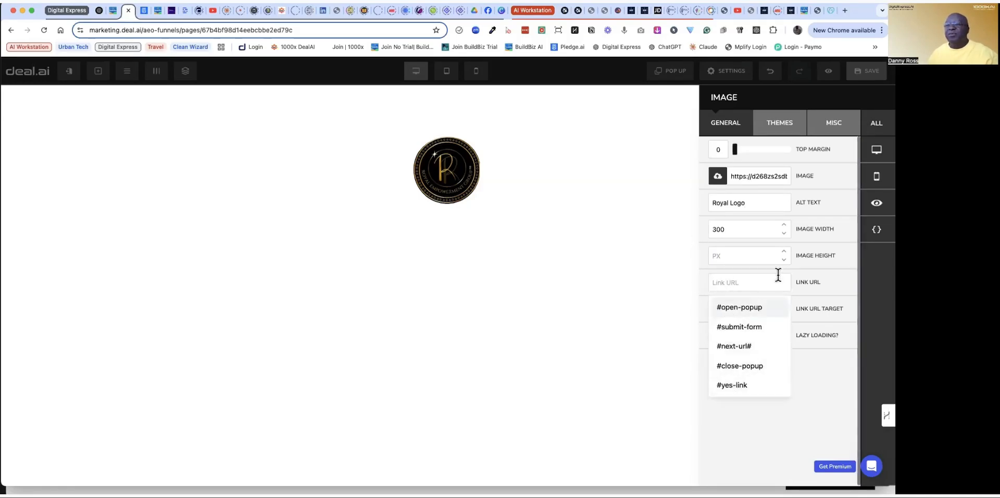
{"action": "left_click", "coordinate": [822, 394]}
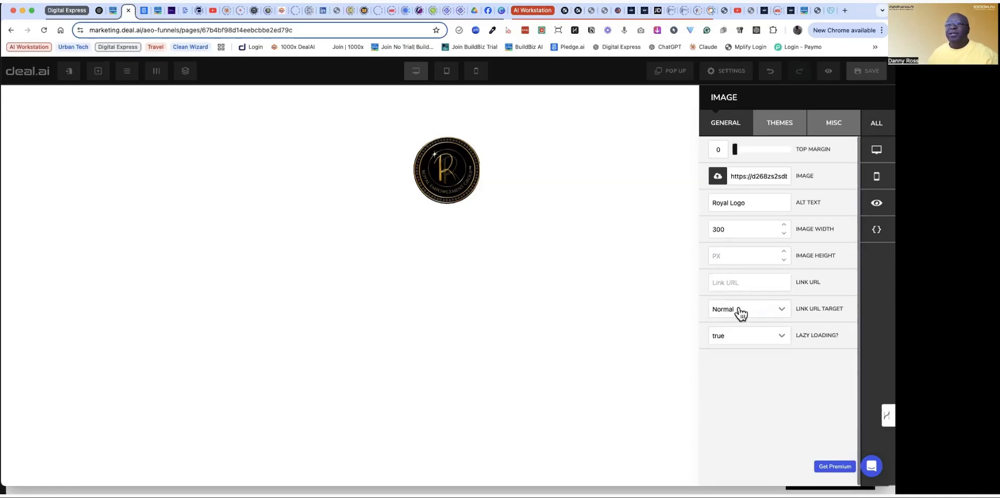
{"action": "left_click", "coordinate": [446, 166]}
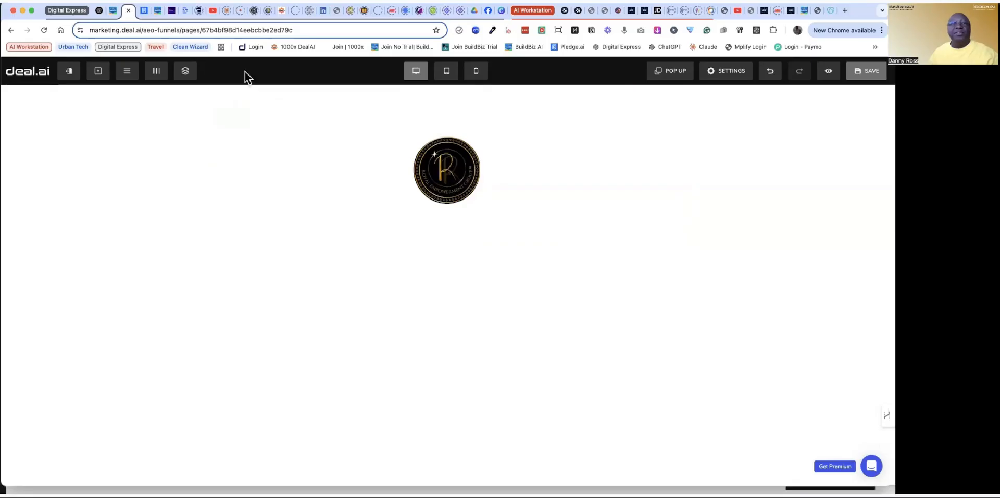
{"action": "left_click", "coordinate": [112, 11]}
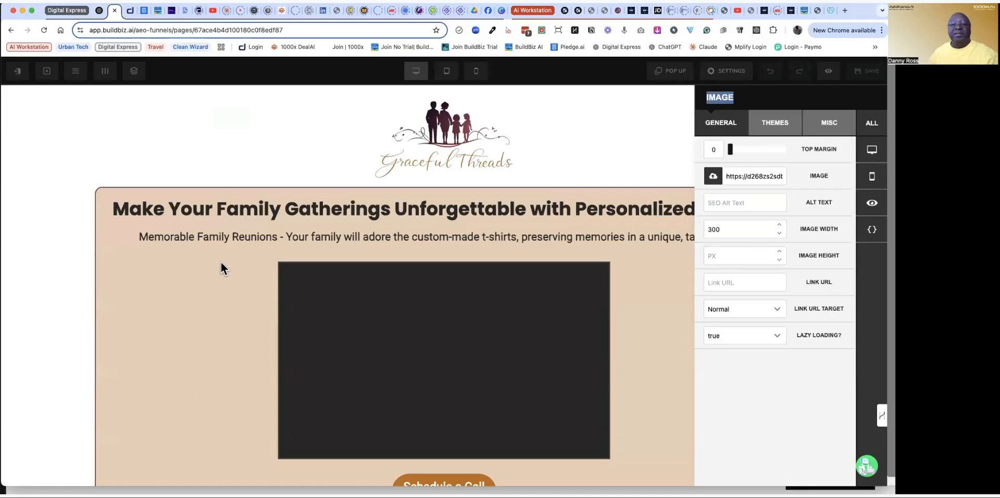
Step: Close the Graceful Threads Image panel and select the 'Make Your Family Gatherings' heading block
{"action": "left_click", "coordinate": [648, 260]}
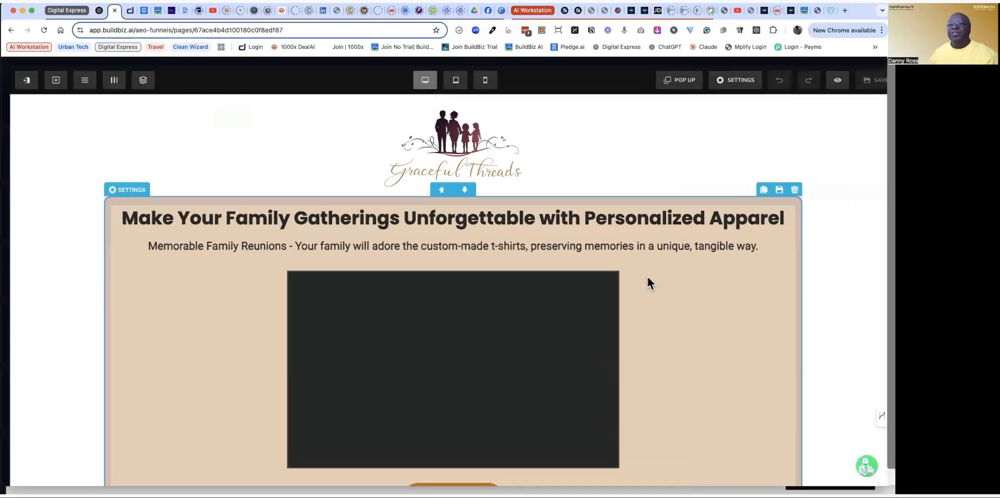
{"action": "scroll", "coordinate": [691, 281], "scroll_direction": "down", "scroll_amount": 2}
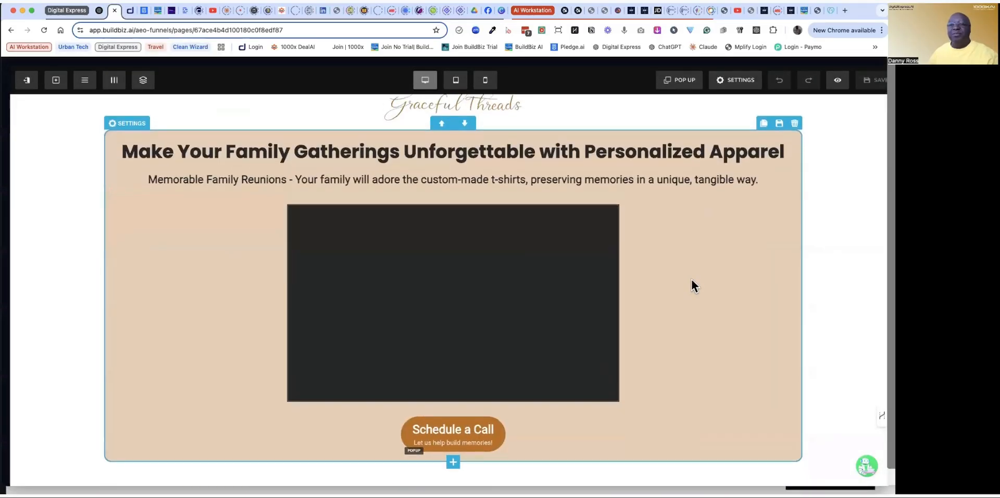
{"action": "left_click", "coordinate": [597, 150]}
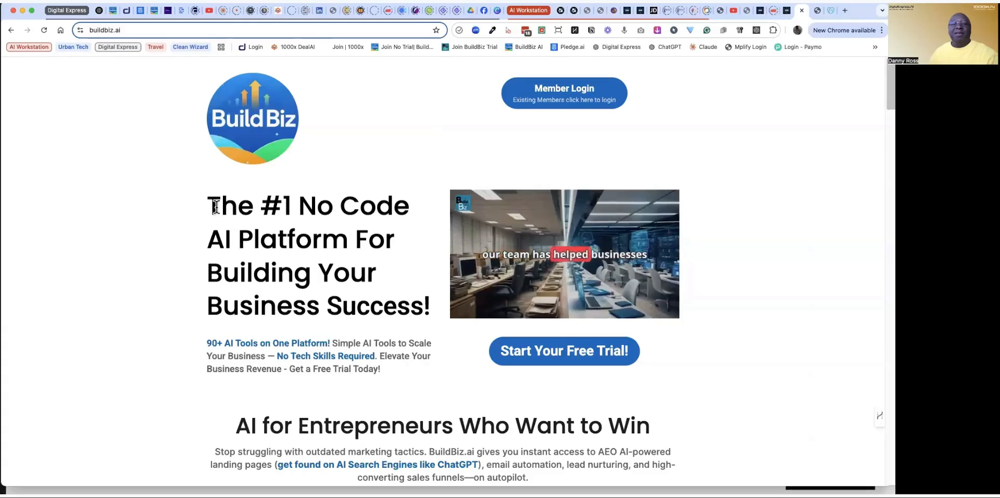
Step: Highlight the buildbiz.ai homepage headline and its 90+ AI Tools tagline
{"action": "left_click_drag", "start_coordinate": [215, 206], "coordinate": [427, 301]}
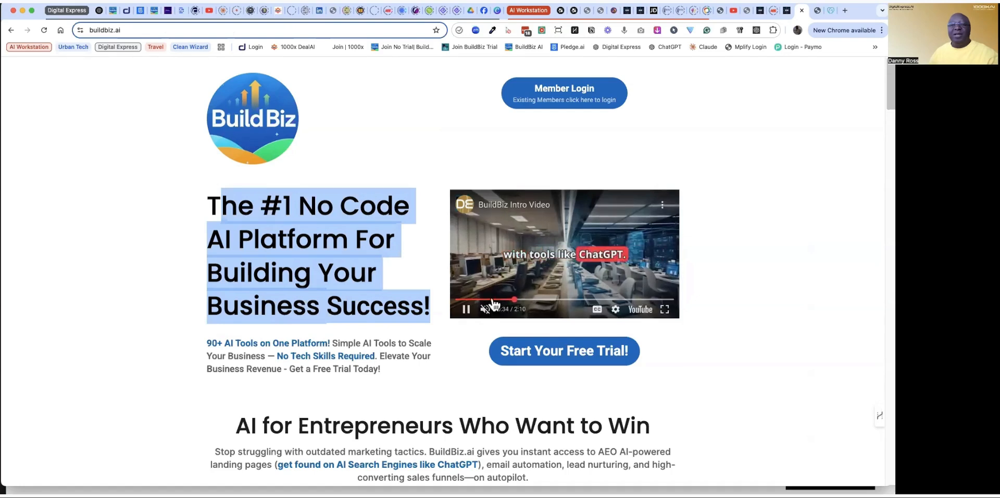
{"action": "left_click_drag", "start_coordinate": [207, 342], "coordinate": [397, 371]}
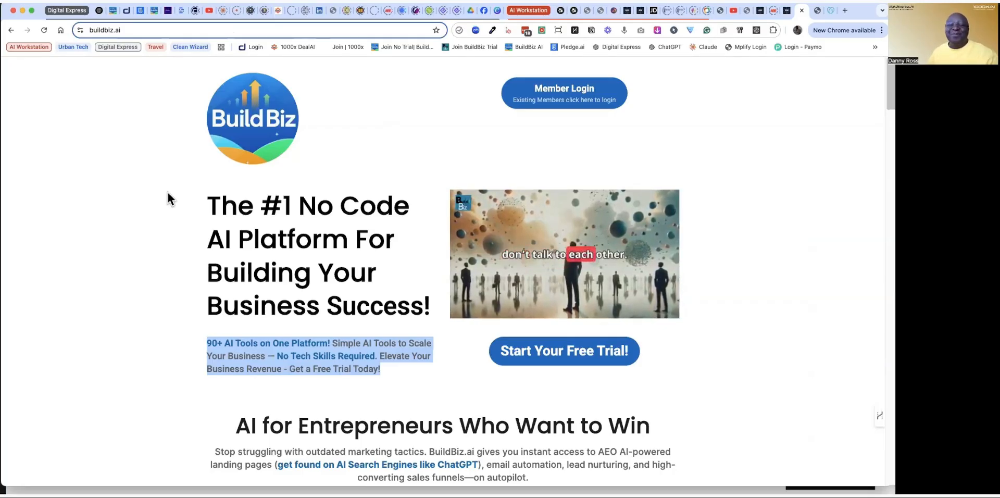
{"action": "mouse_move", "coordinate": [589, 263]}
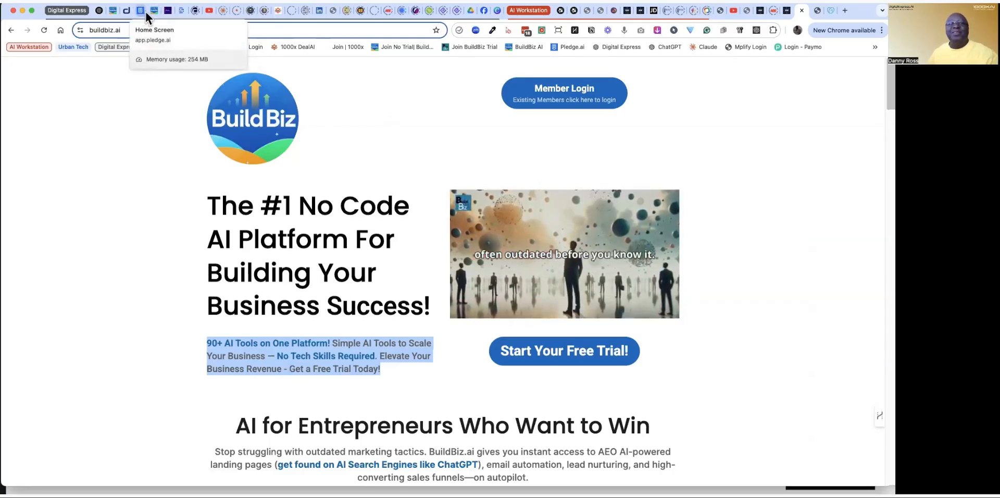
Step: Return to the deal.ai page with the R logo and bring up the segment width choices
{"action": "left_click", "coordinate": [113, 9]}
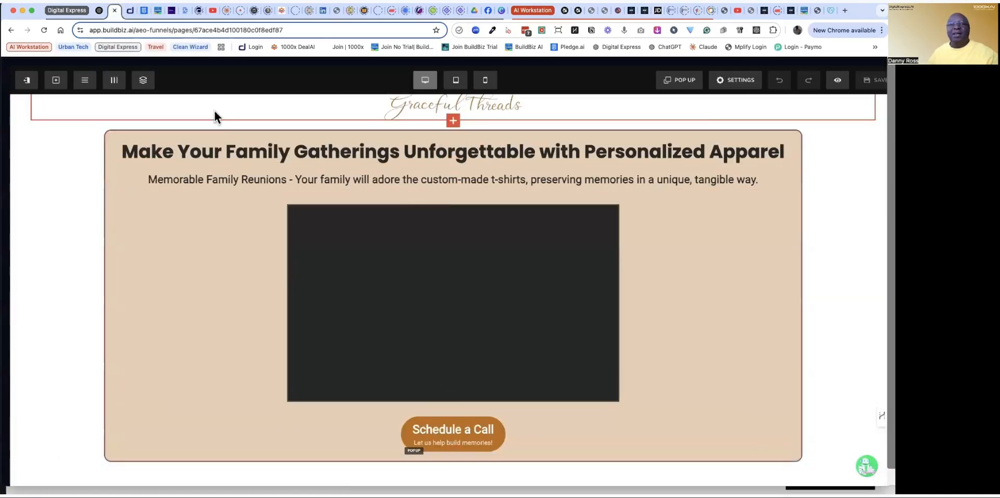
{"action": "left_click", "coordinate": [130, 8]}
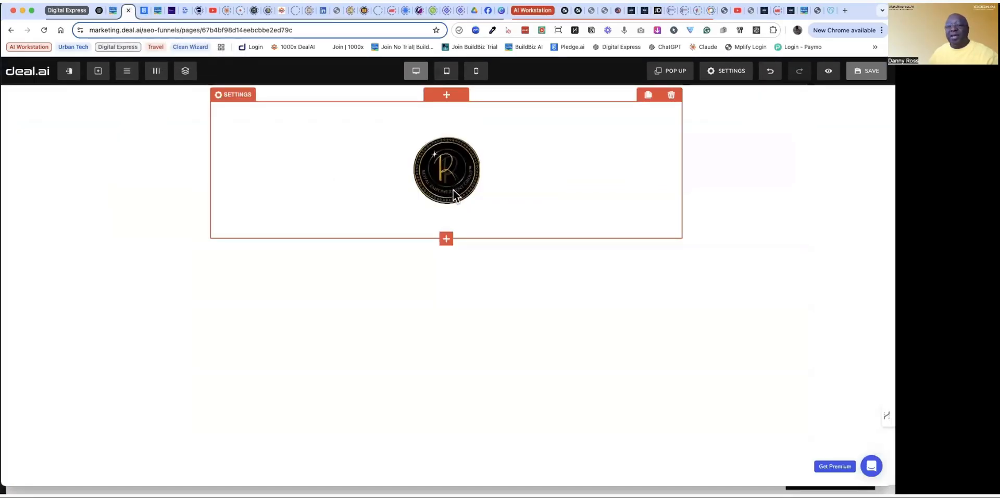
{"action": "left_click", "coordinate": [97, 72]}
{"action": "left_click", "coordinate": [110, 91]}
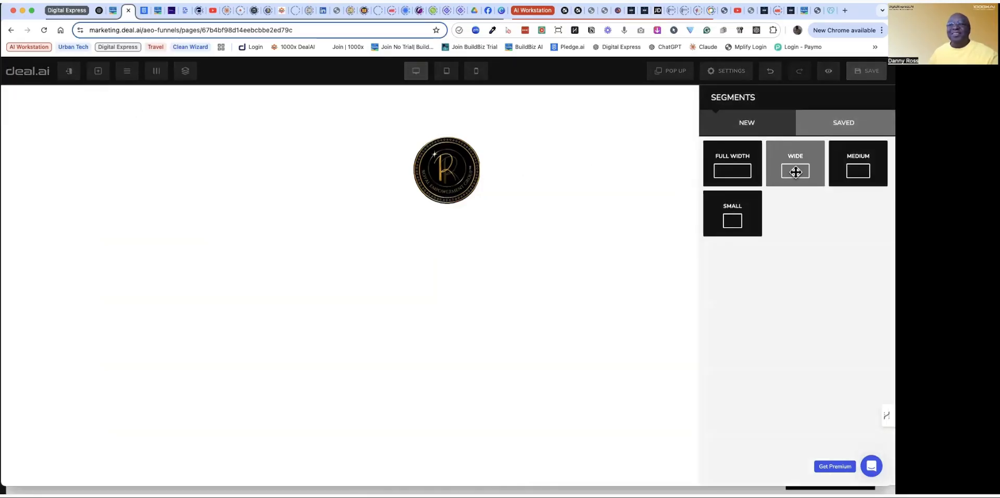
Step: Drop a Wide segment below the R logo and give it an empty 1 Column row
{"action": "left_click_drag", "start_coordinate": [794, 172], "coordinate": [484, 272]}
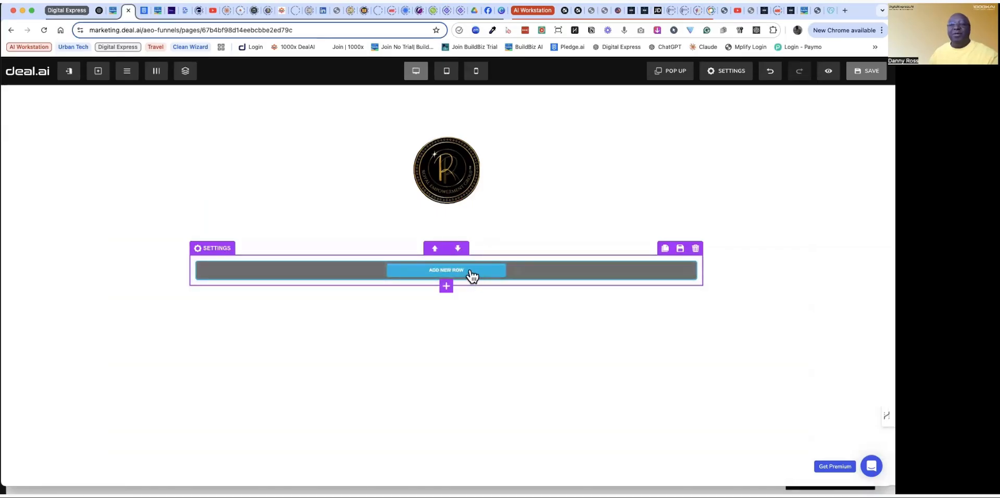
{"action": "left_click", "coordinate": [472, 275]}
{"action": "left_click", "coordinate": [728, 160]}
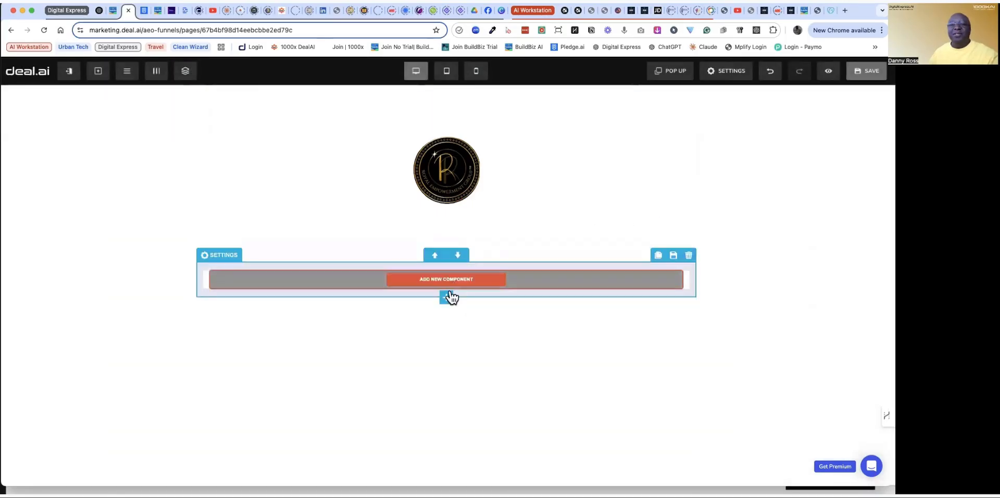
{"action": "left_click", "coordinate": [447, 281]}
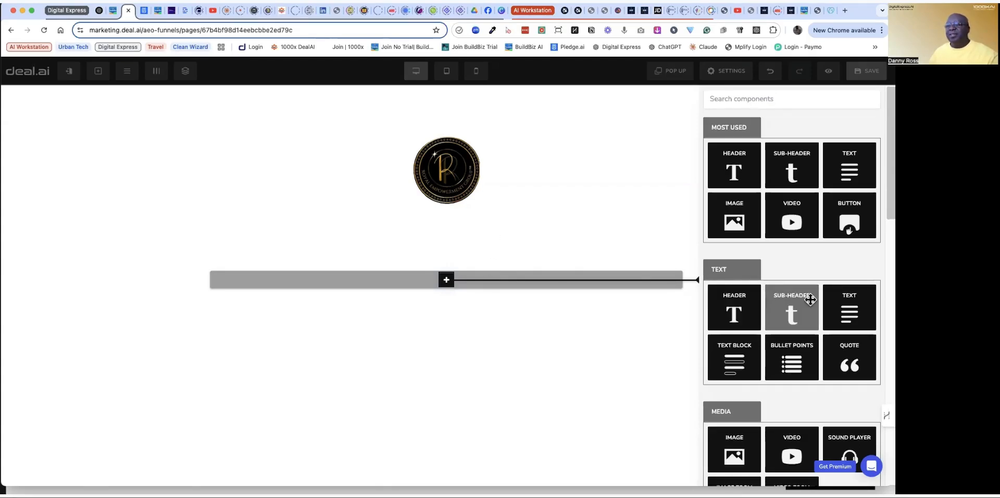
{"action": "scroll", "coordinate": [810, 299], "scroll_direction": "down", "scroll_amount": 1}
{"action": "scroll", "coordinate": [810, 300], "scroll_direction": "down", "scroll_amount": 10}
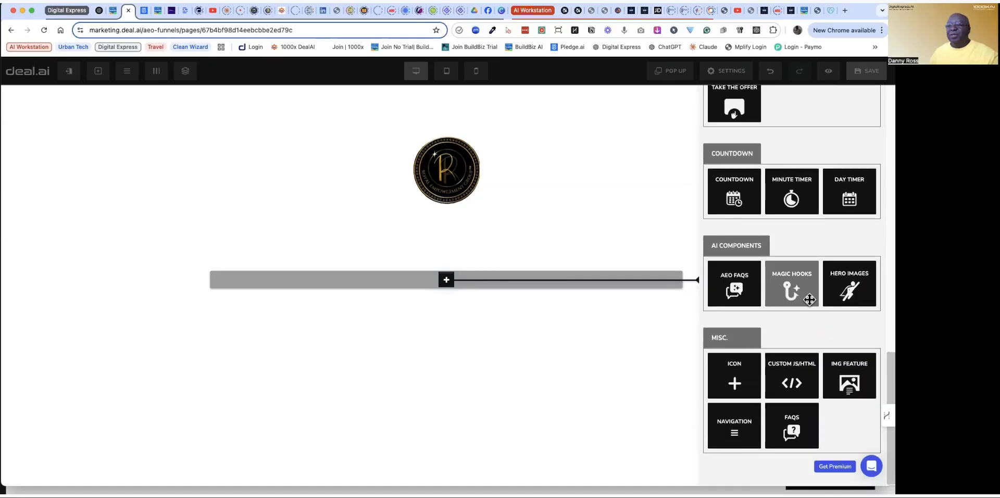
{"action": "scroll", "coordinate": [810, 299], "scroll_direction": "up", "scroll_amount": 3}
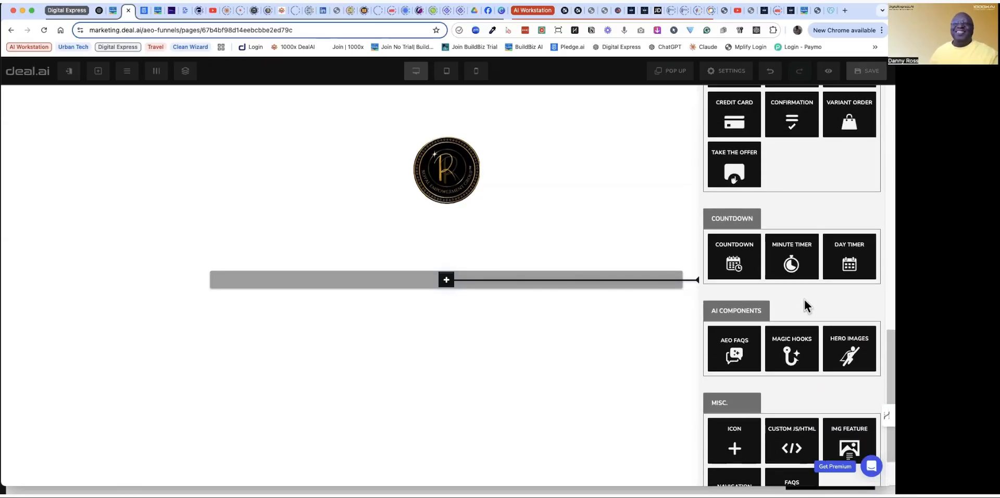
{"action": "scroll", "coordinate": [802, 298], "scroll_direction": "up", "scroll_amount": 10}
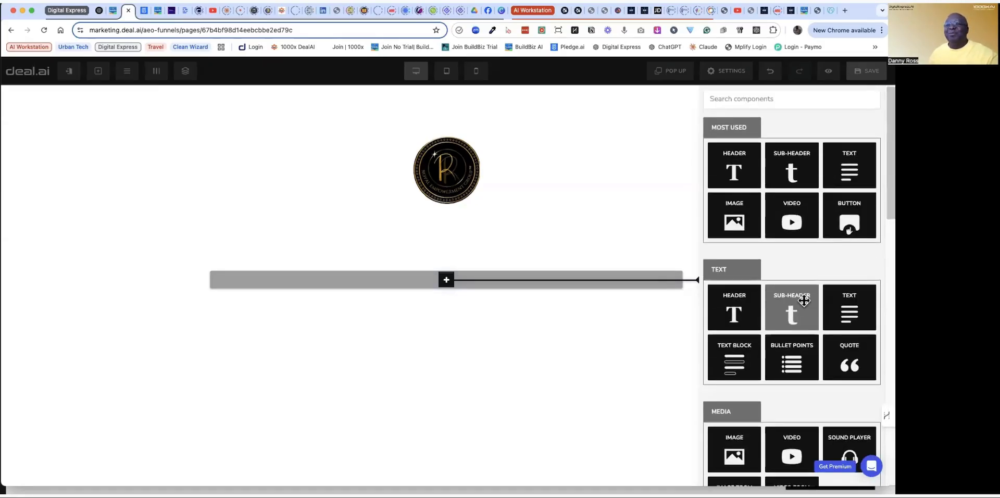
{"action": "scroll", "coordinate": [803, 300], "scroll_direction": "down", "scroll_amount": 5}
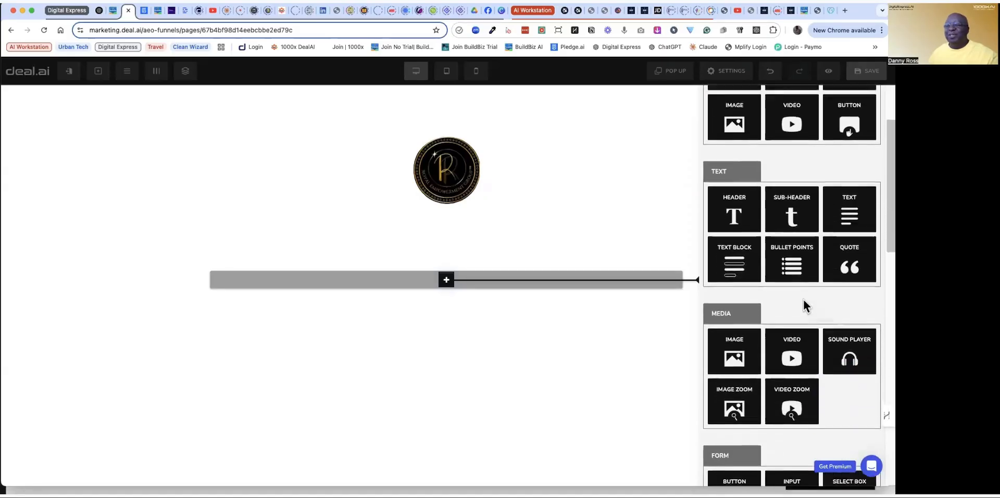
{"action": "scroll", "coordinate": [803, 304], "scroll_direction": "down", "scroll_amount": 4}
{"action": "scroll", "coordinate": [803, 301], "scroll_direction": "up", "scroll_amount": 9}
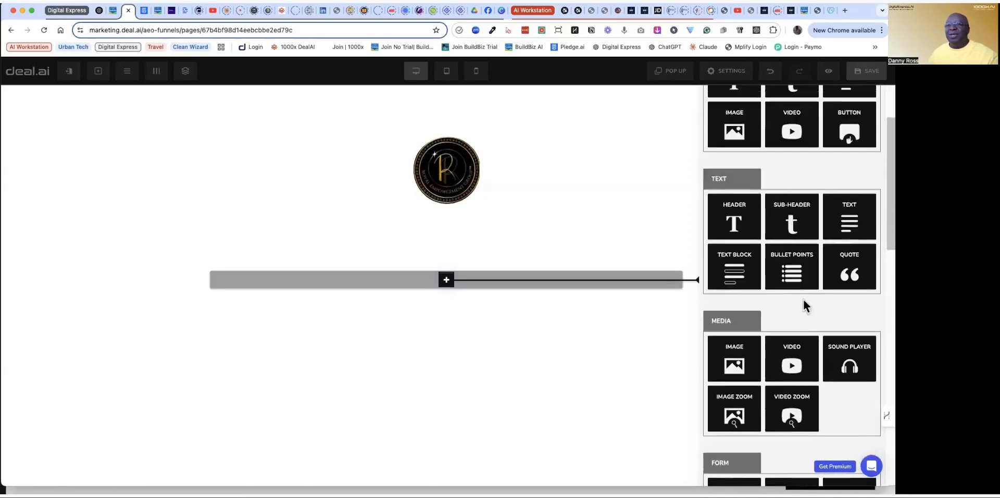
{"action": "left_click", "coordinate": [390, 291]}
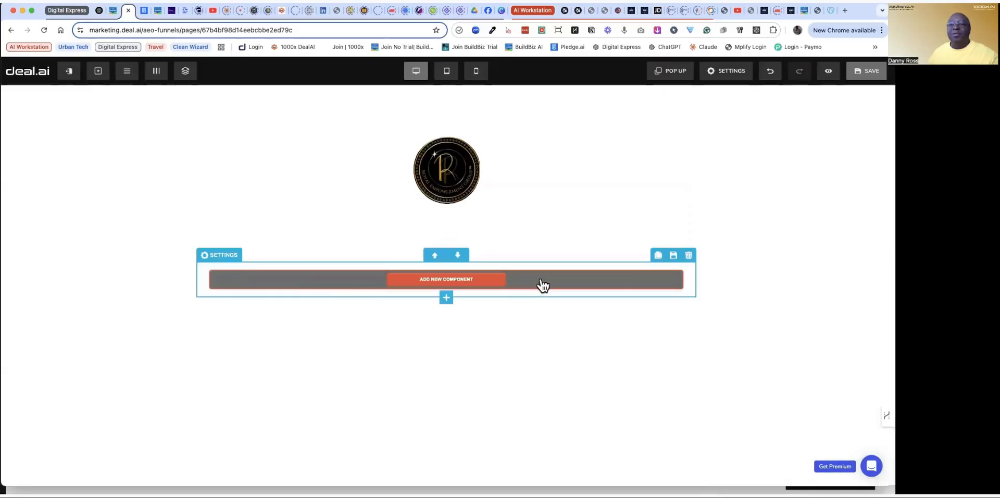
Step: Swap the empty row for a two-column row with a heading in the left column
{"action": "left_click", "coordinate": [689, 256]}
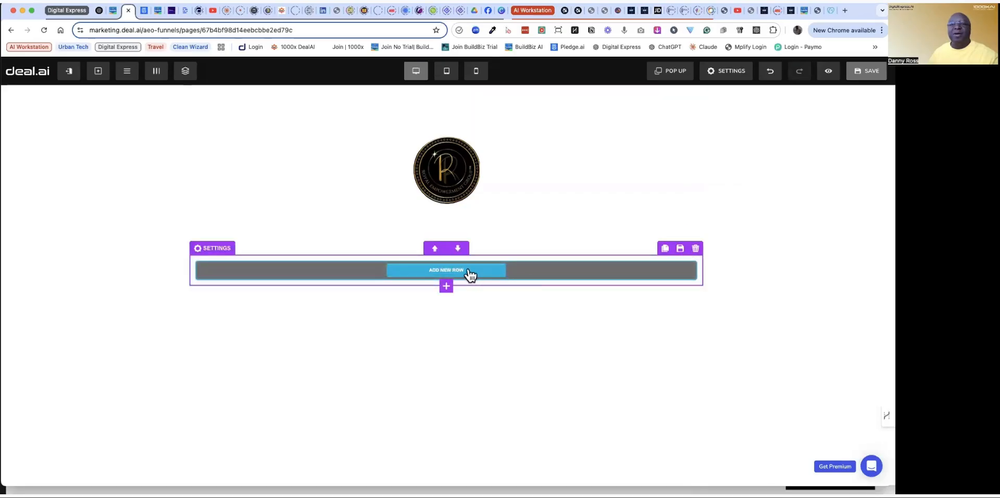
{"action": "left_click", "coordinate": [471, 274]}
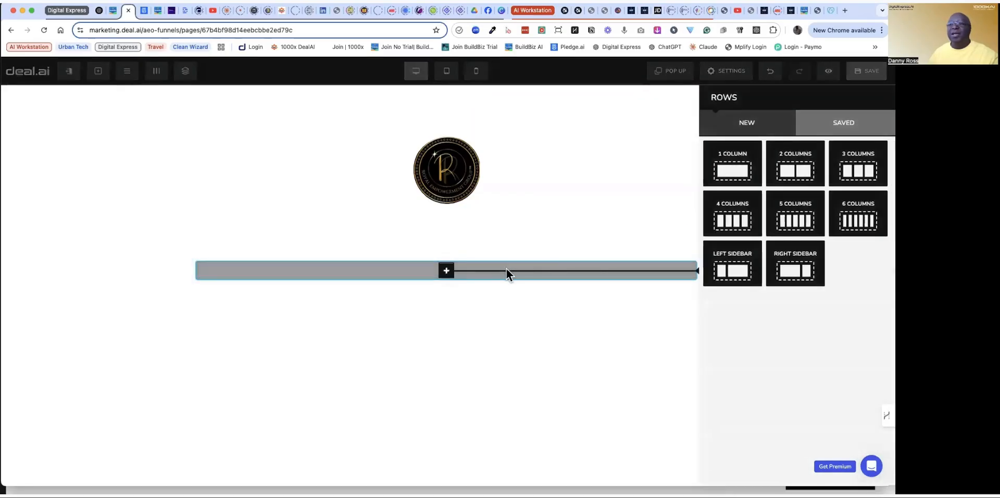
{"action": "left_click", "coordinate": [795, 173]}
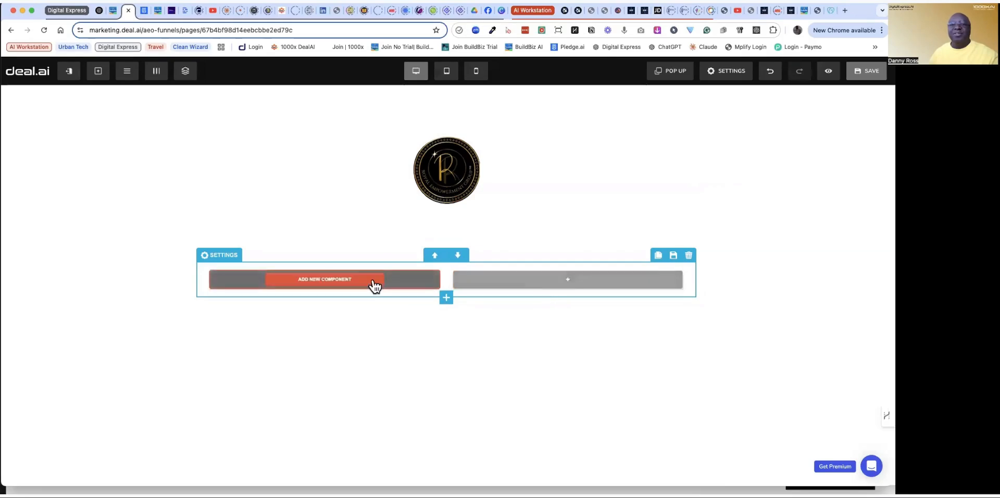
{"action": "left_click", "coordinate": [336, 279]}
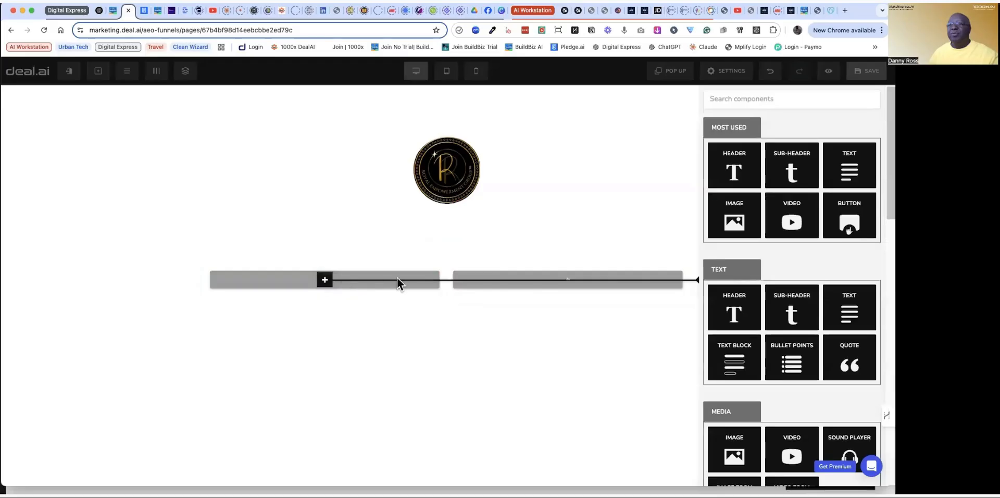
{"action": "left_click", "coordinate": [733, 166]}
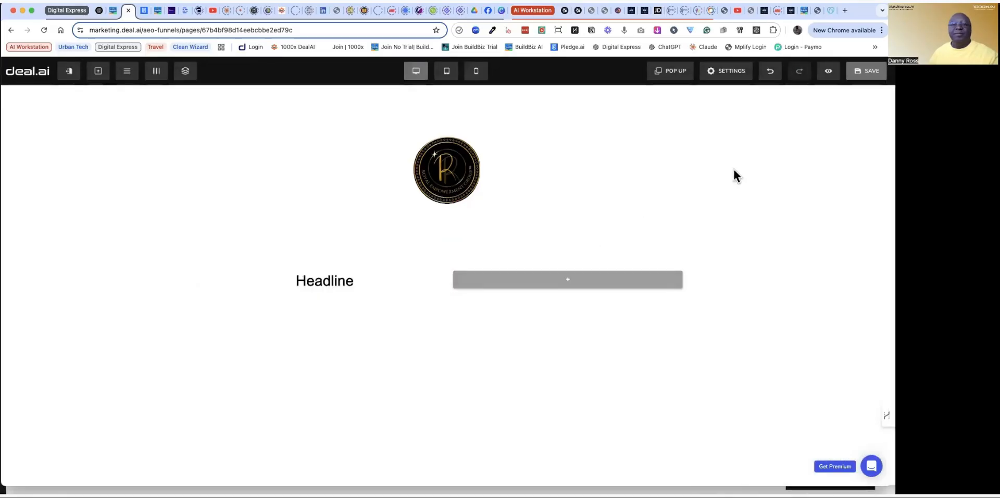
Step: Change the heading to 'Introducing Ramona App' and open components for the right column
{"action": "double_click", "coordinate": [343, 287]}
{"action": "type", "text": "Introduc"}
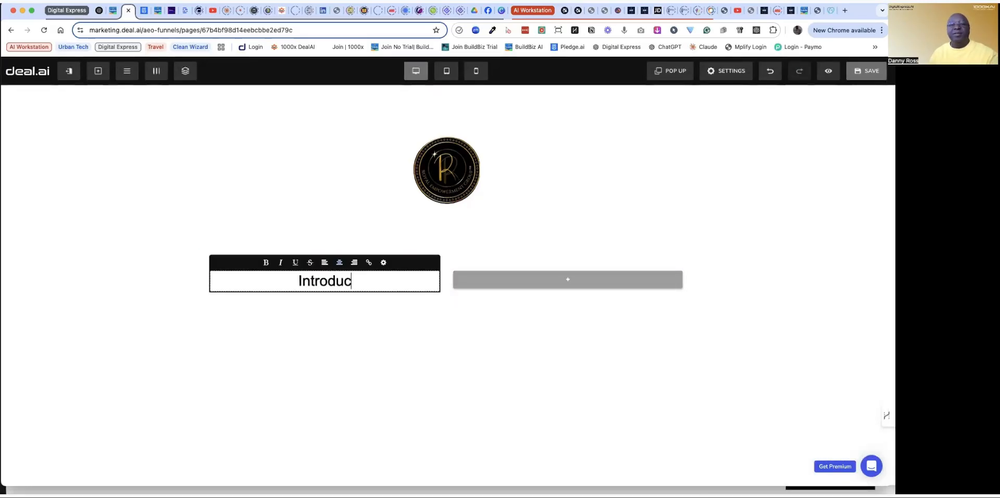
{"action": "type", "text": "ing Ramona"}
{"action": "type", "text": " Ro"}
{"action": "key", "text": "BackSpace"}
{"action": "type", "text": "Ro"}
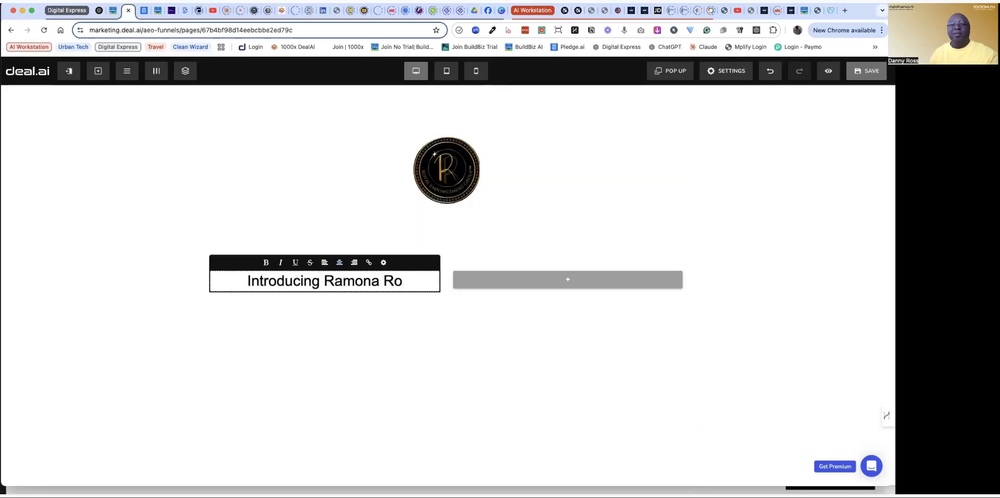
{"action": "type", "text": "g"}
{"action": "key", "text": "BackSpace"}
{"action": "key", "text": "BackSpace"}
{"action": "key", "text": "BackSpace"}
{"action": "type", "text": "A"}
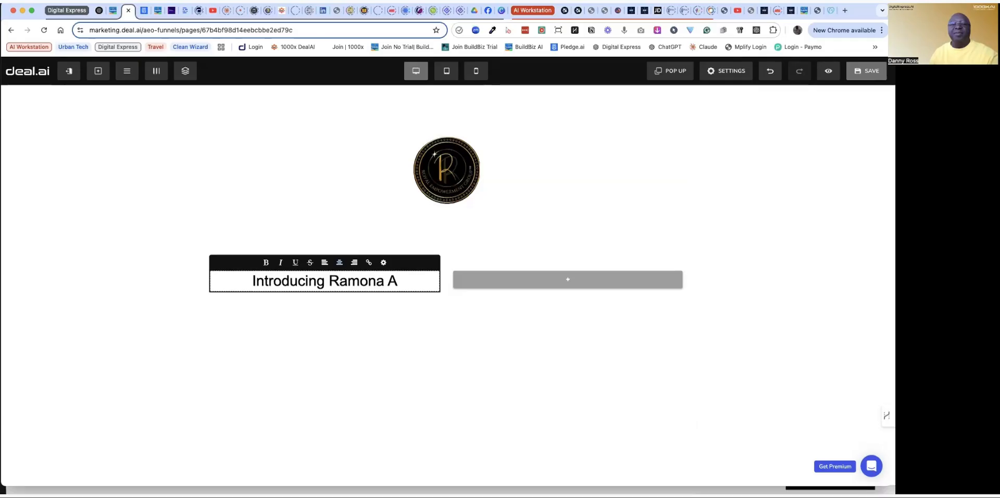
{"action": "type", "text": "pp"}
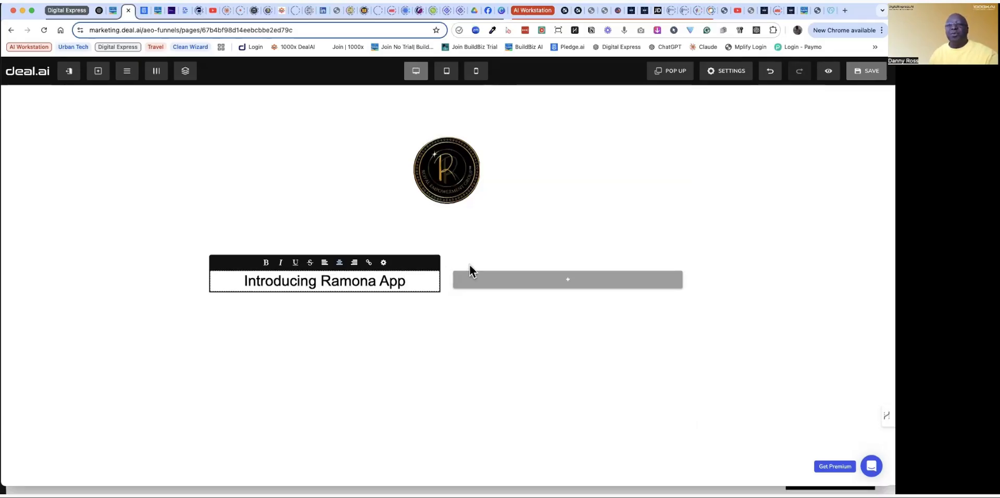
{"action": "left_click", "coordinate": [564, 273]}
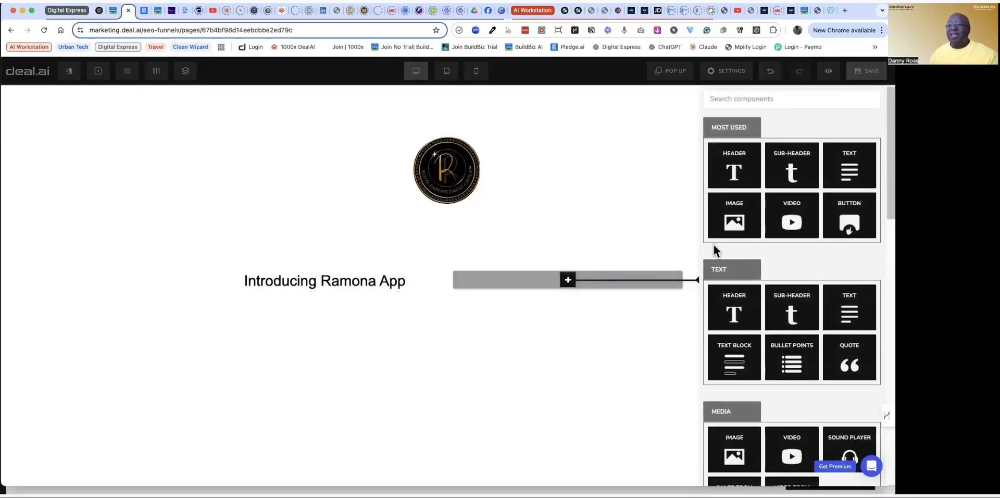
Step: Upload a photo of a woman and place it as an image beside the headline
{"action": "left_click", "coordinate": [736, 219]}
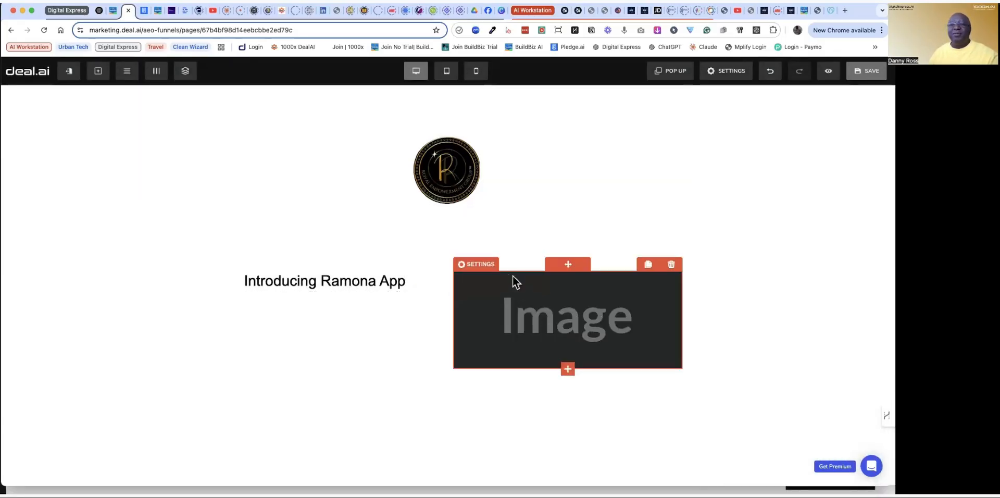
{"action": "left_click", "coordinate": [573, 308]}
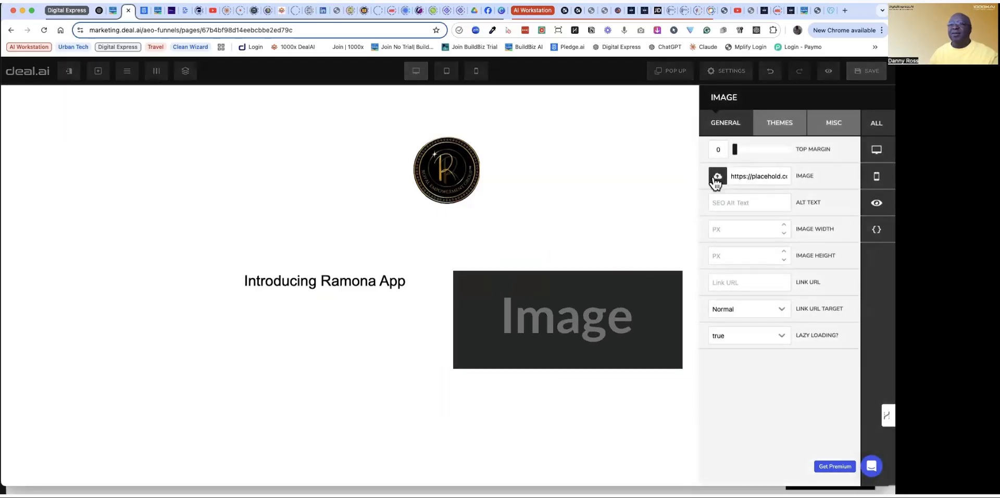
{"action": "left_click", "coordinate": [718, 176]}
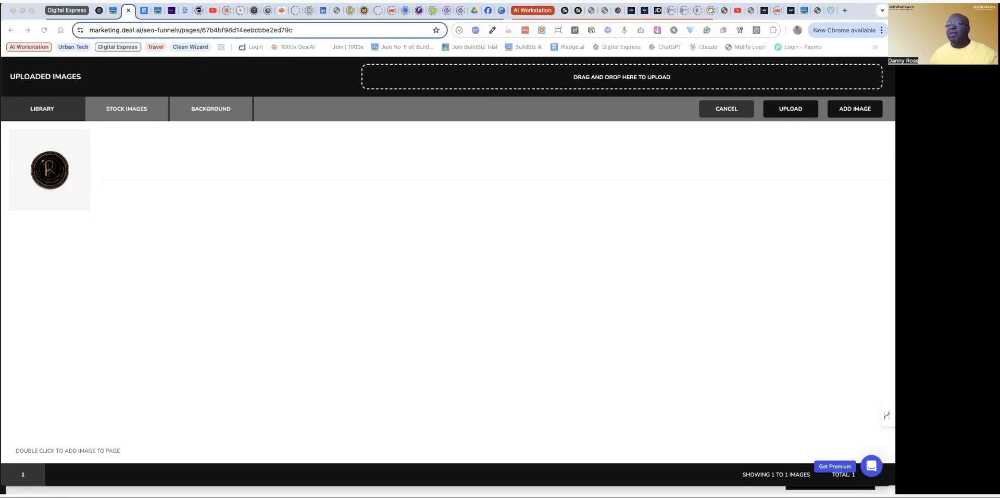
{"action": "left_click_drag", "start_coordinate": [657, 115], "coordinate": [618, 87]}
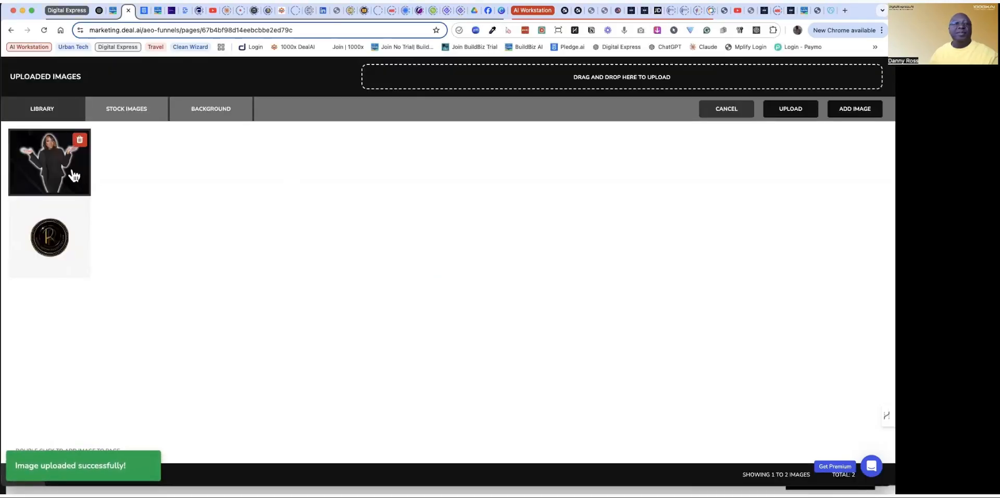
{"action": "double_click", "coordinate": [50, 165]}
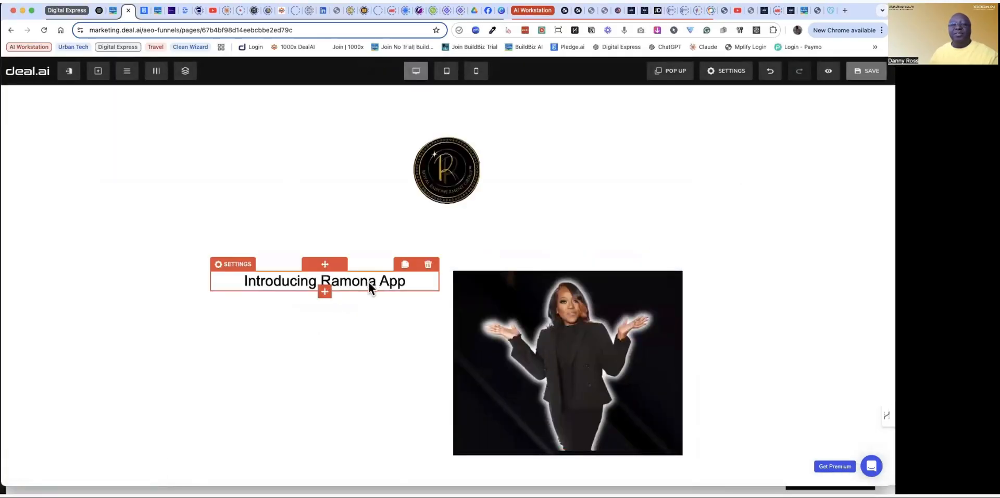
Step: Reword the headline to 'Introducing The Ramona App' and open components below it
{"action": "left_click", "coordinate": [318, 281]}
{"action": "type", "text": "The"}
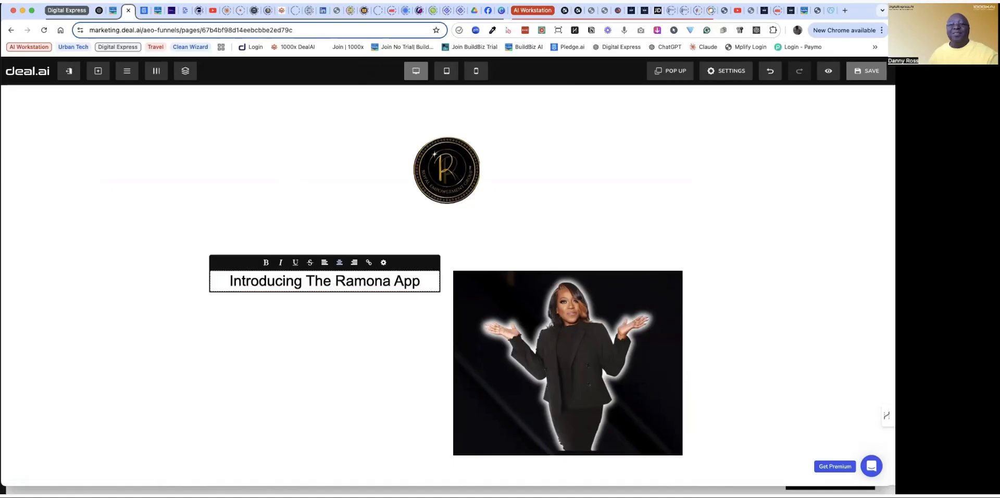
{"action": "left_click", "coordinate": [495, 311]}
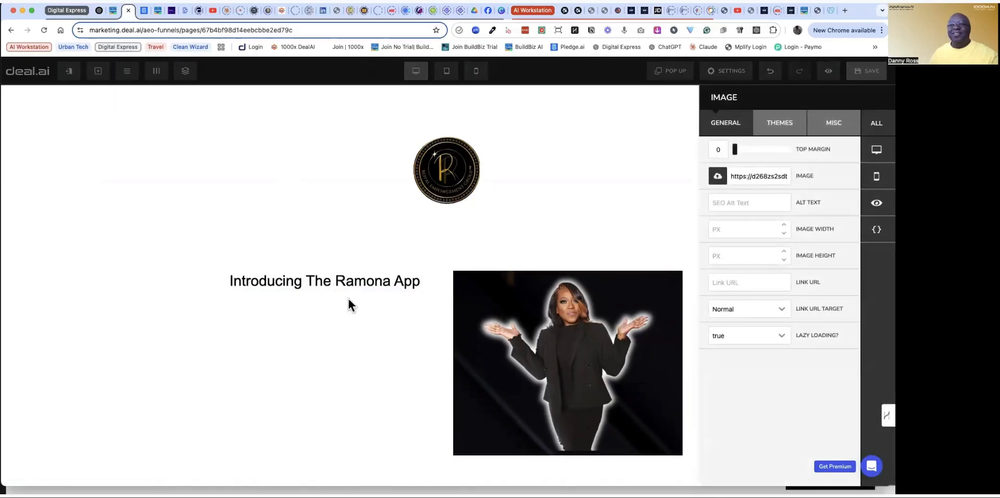
{"action": "left_click", "coordinate": [328, 281]}
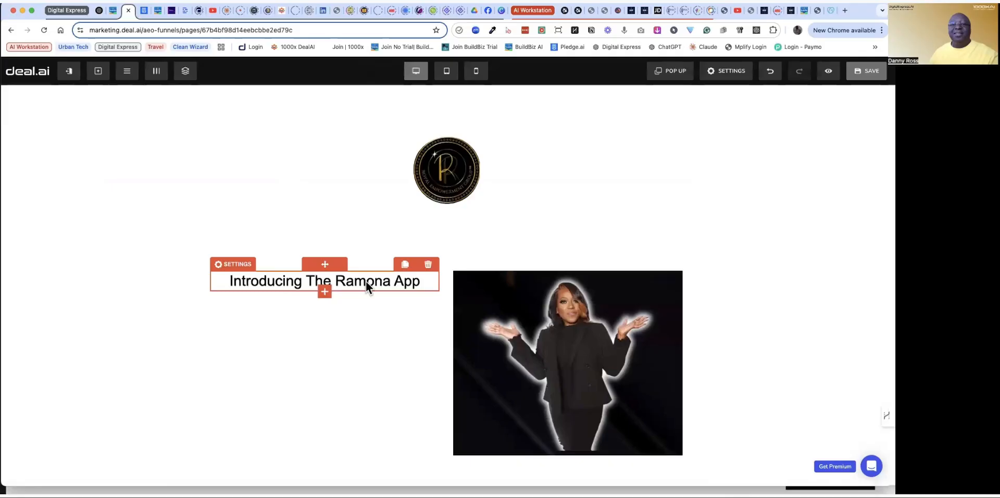
{"action": "left_click", "coordinate": [581, 316]}
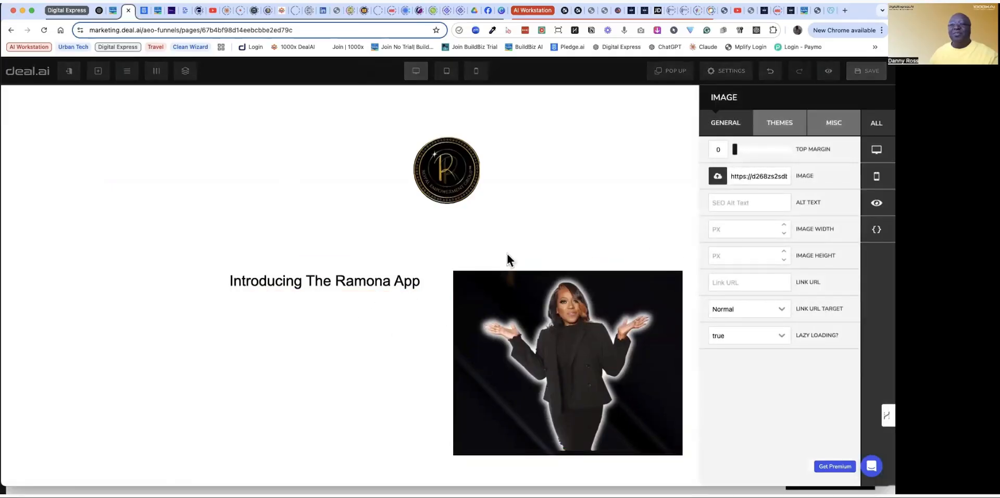
{"action": "left_click", "coordinate": [310, 298]}
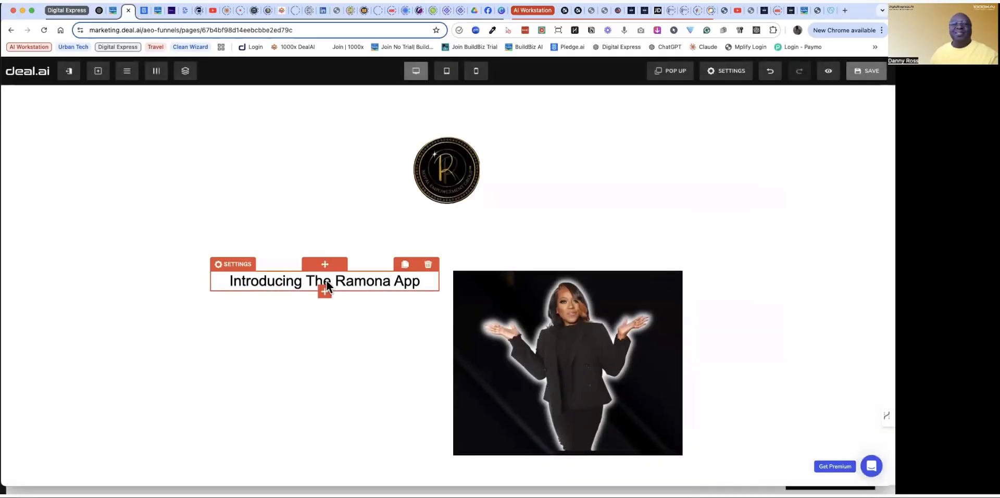
{"action": "left_click", "coordinate": [324, 293]}
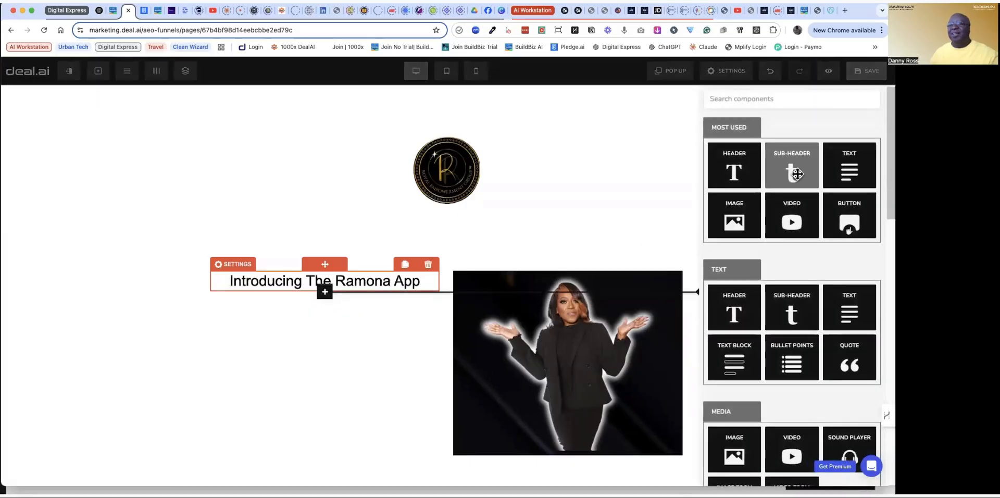
Step: Drop a SUB-HEADER under the headline reading 'Meet', the presenter's full name, and '- Business Coach'
{"action": "left_click_drag", "start_coordinate": [788, 167], "coordinate": [327, 305]}
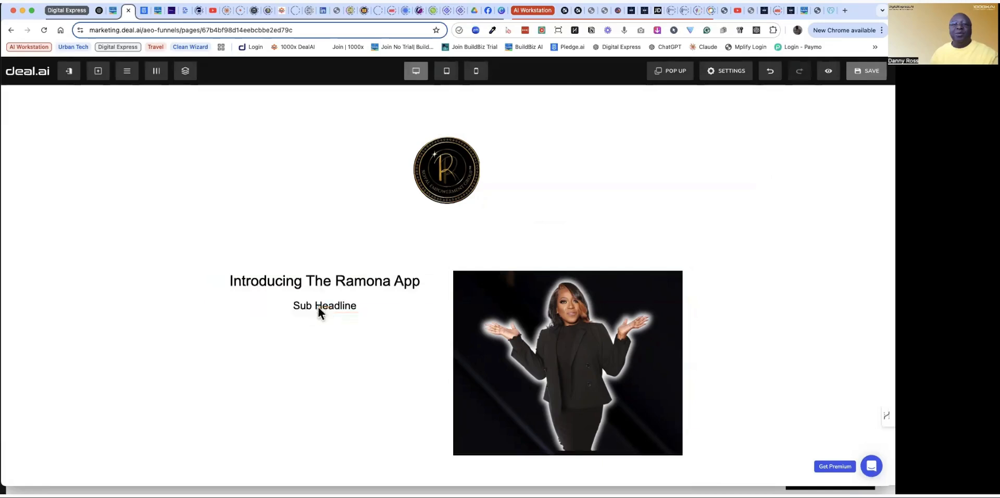
{"action": "triple_click", "coordinate": [305, 305]}
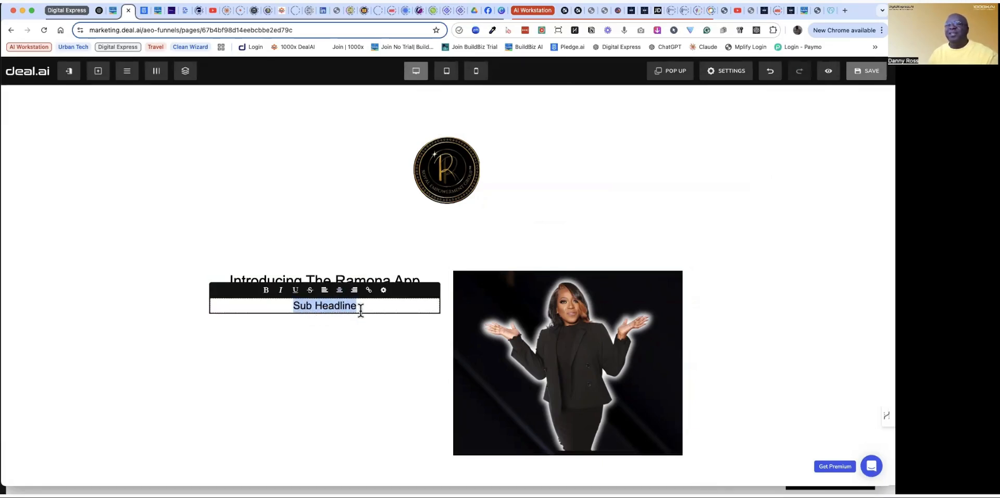
{"action": "type", "text": "M"}
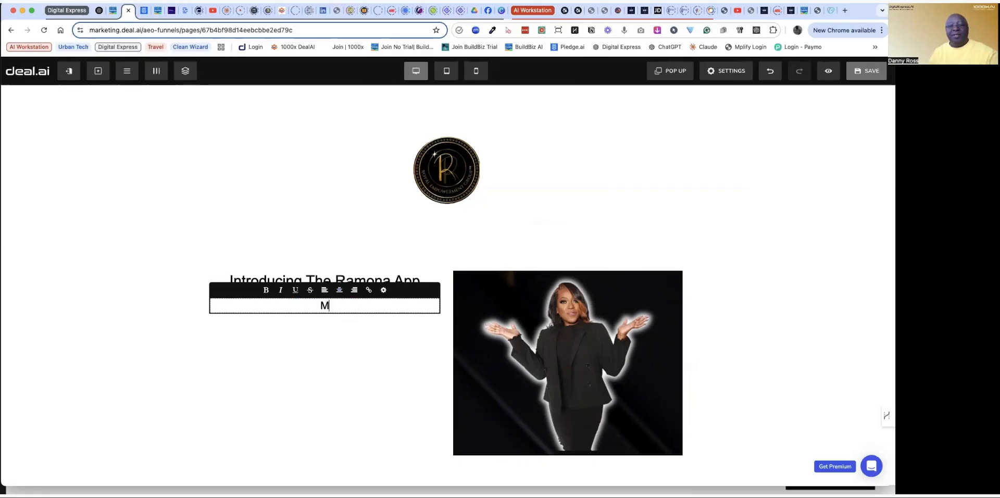
{"action": "type", "text": "eet Ramona "}
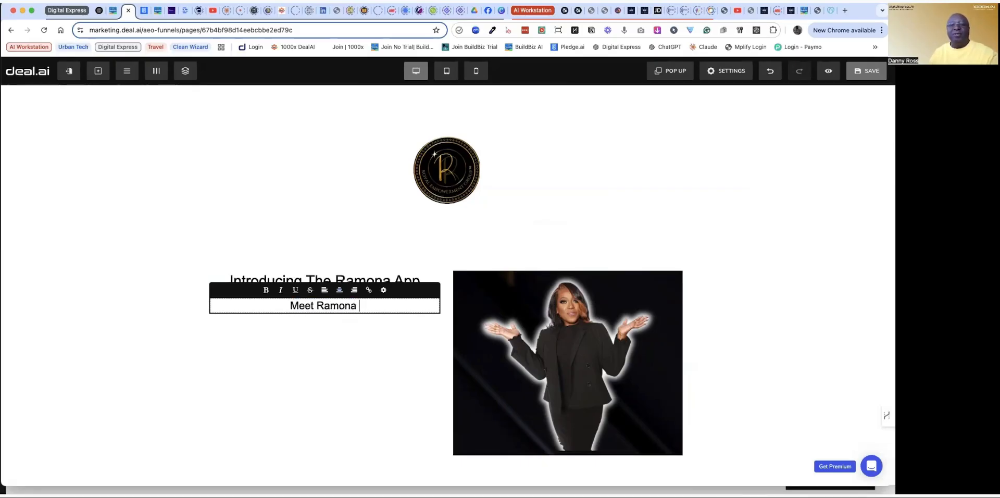
{"action": "type", "text": "Rogers - As"}
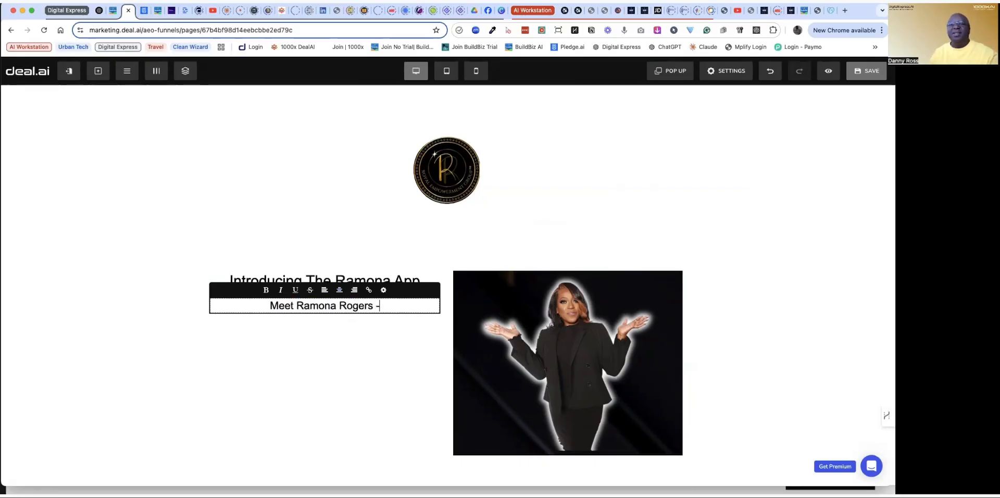
{"action": "key", "text": "BackSpace"}
{"action": "key", "text": "BackSpace"}
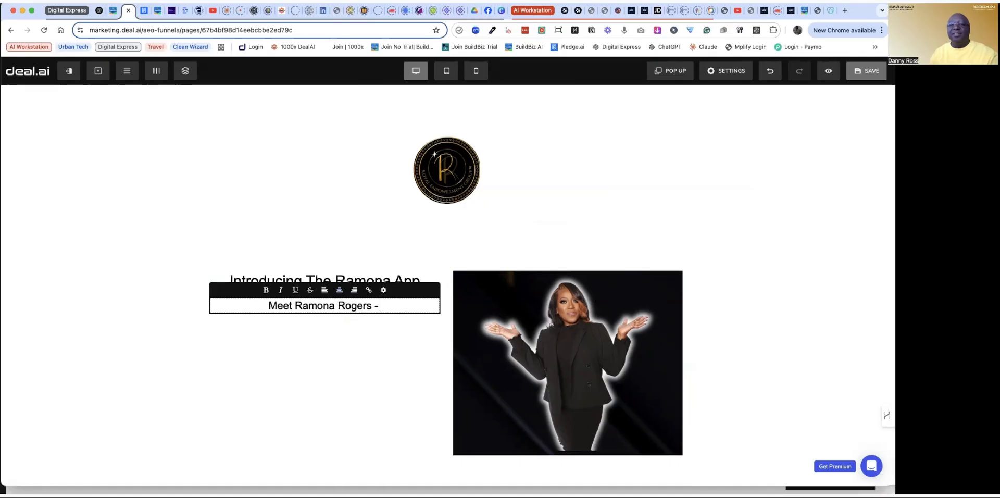
{"action": "type", "text": "Bui"}
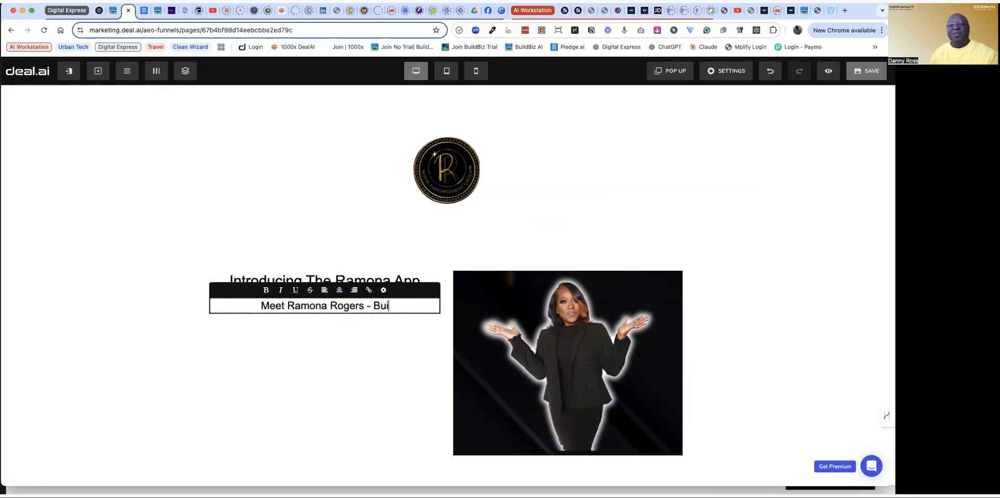
{"action": "key", "text": "BackSpace"}
{"action": "type", "text": "siness Coack"}
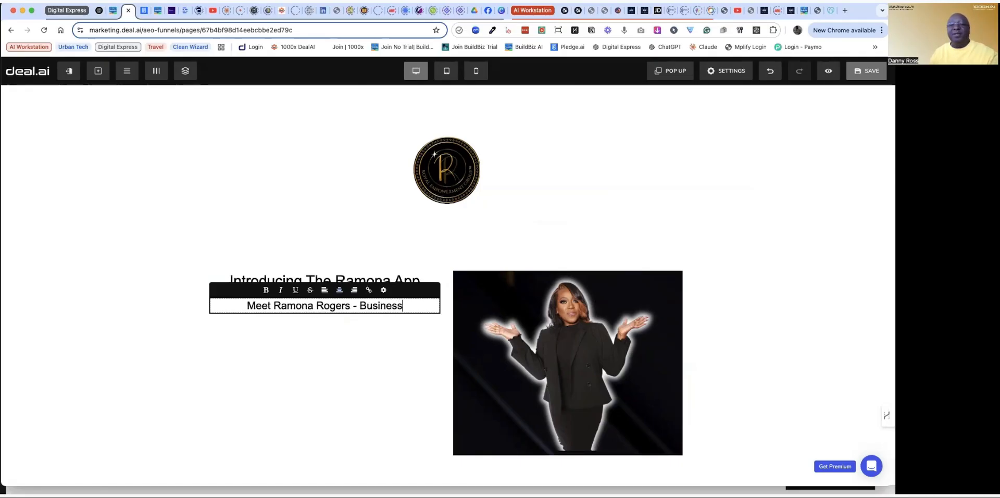
{"action": "key", "text": "BackSpace"}
{"action": "key", "text": "BackSpace"}
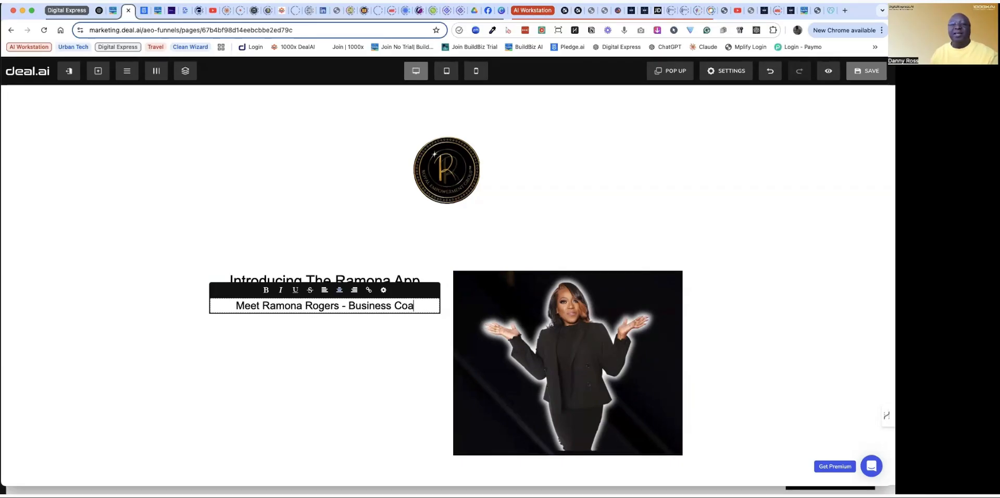
{"action": "type", "text": "ch"}
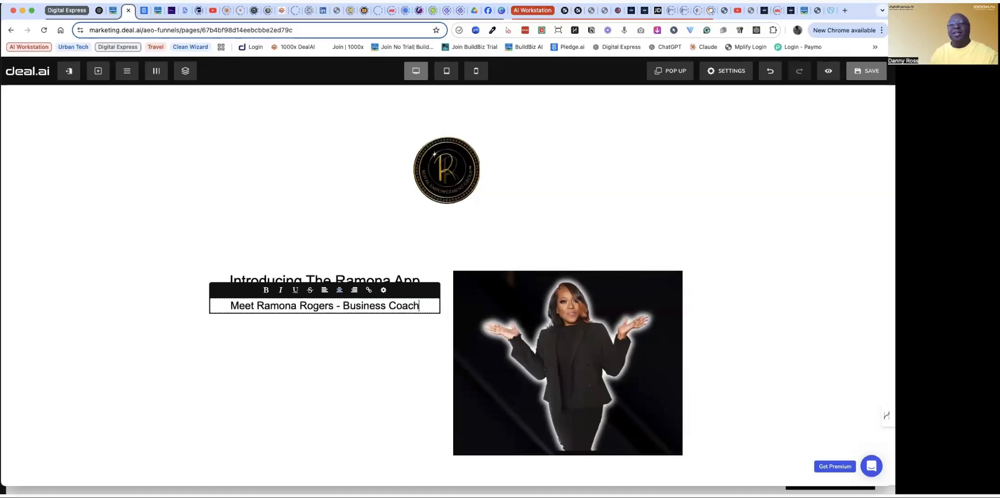
{"action": "left_click", "coordinate": [347, 322]}
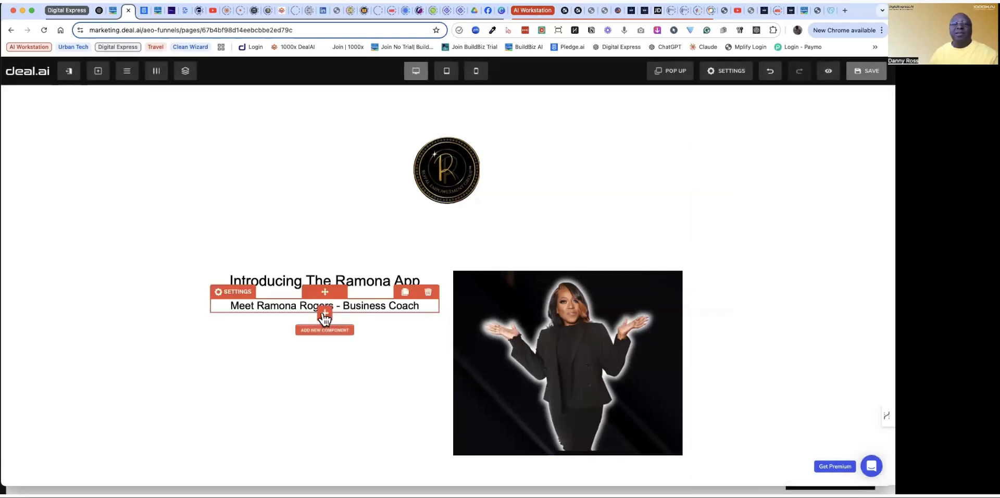
Step: Add a TEXT paragraph and a BULLET POINTS list below the subheadline
{"action": "left_click", "coordinate": [324, 312]}
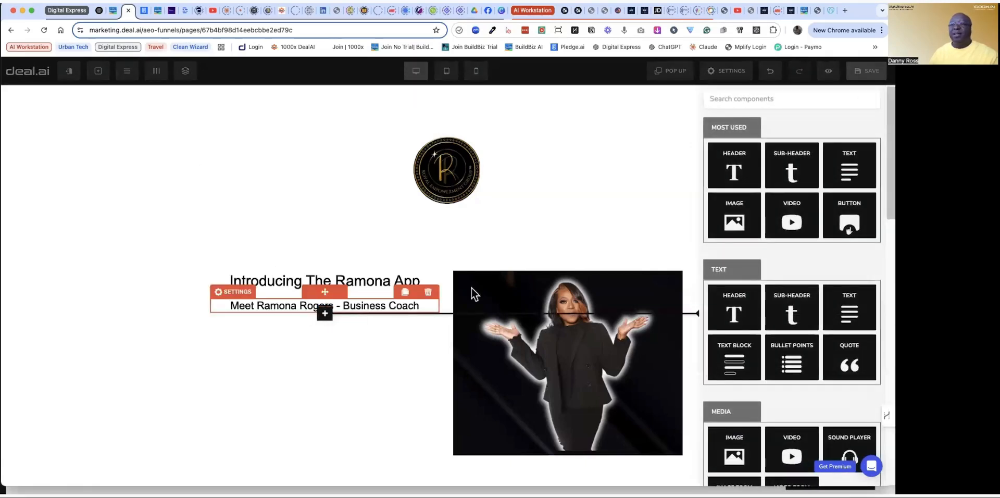
{"action": "left_click_drag", "start_coordinate": [862, 164], "coordinate": [353, 326]}
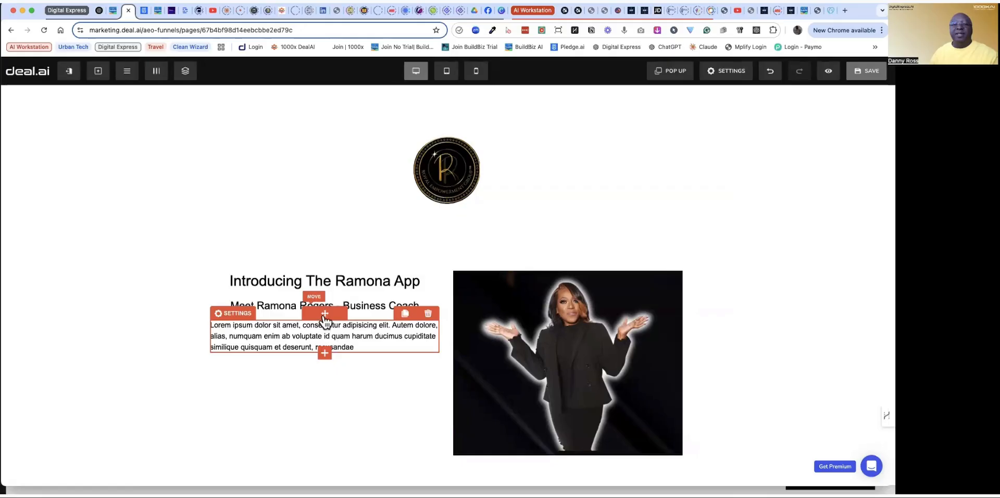
{"action": "left_click", "coordinate": [325, 353]}
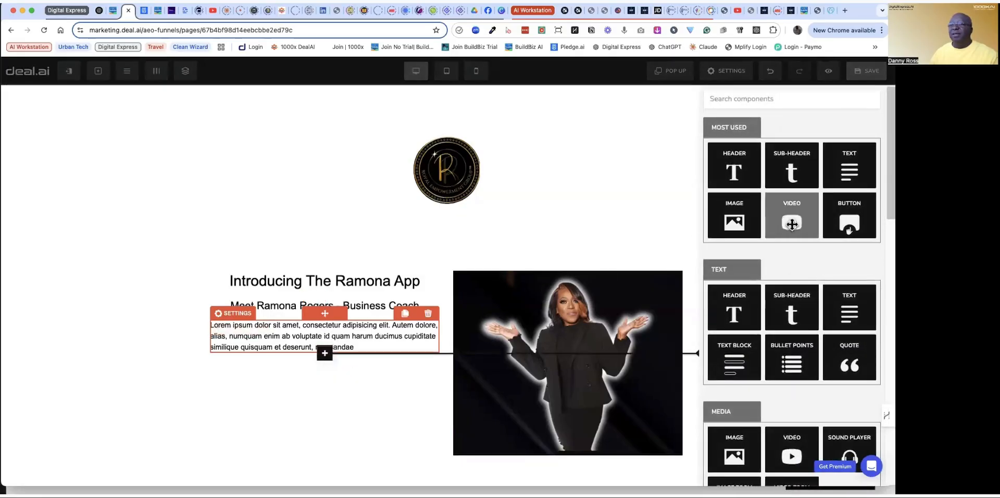
{"action": "left_click_drag", "start_coordinate": [785, 360], "coordinate": [338, 374]}
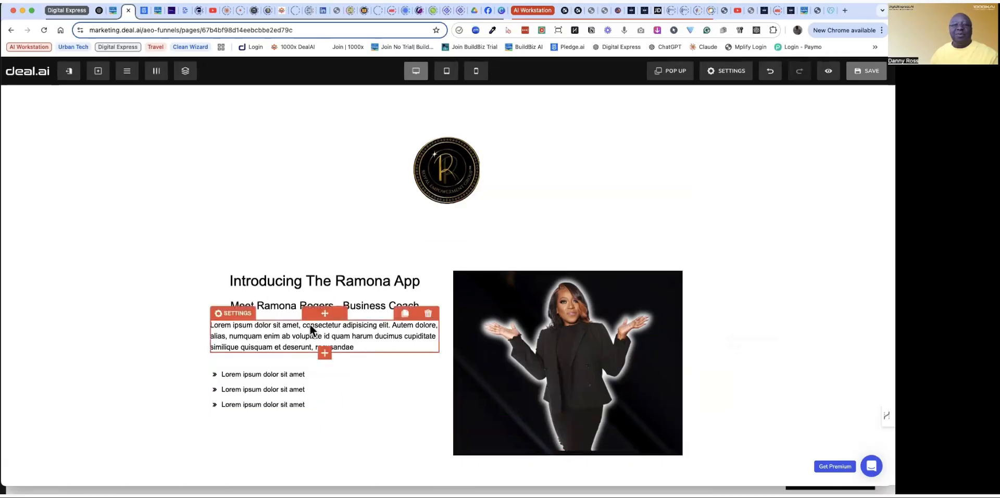
Step: Centre-align both the new paragraph and the bullet list
{"action": "left_click", "coordinate": [306, 337]}
{"action": "left_click", "coordinate": [339, 313]}
{"action": "left_click", "coordinate": [285, 405]}
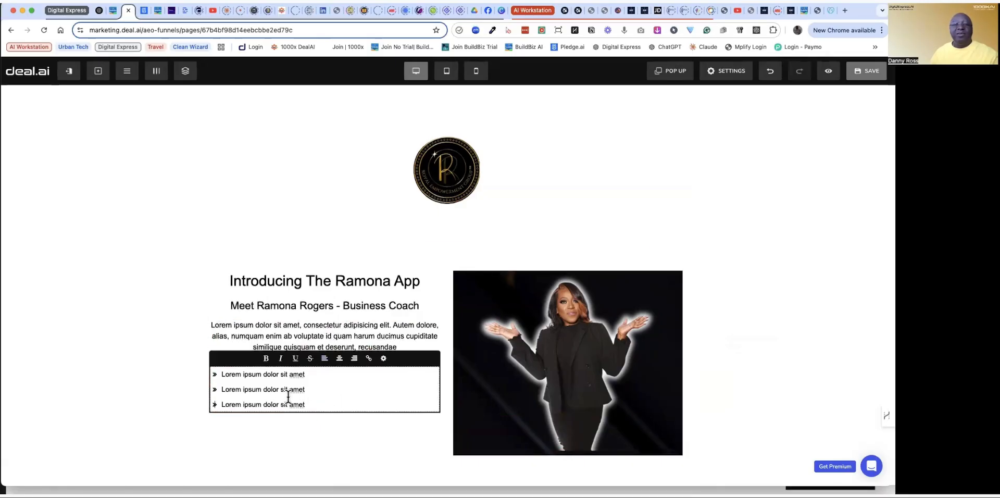
{"action": "left_click", "coordinate": [339, 358]}
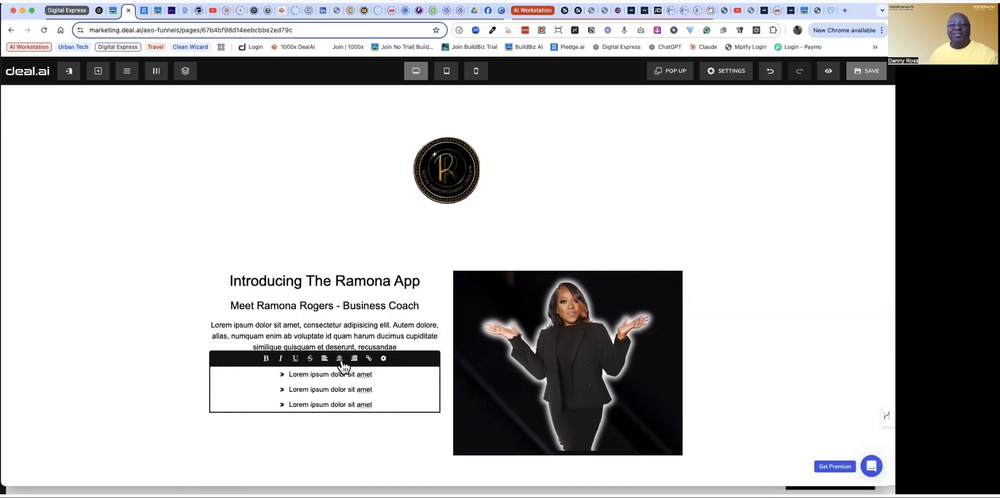
Step: Give the bullet list a top margin of 45 and blue #0075b2 text
{"action": "left_click", "coordinate": [383, 358]}
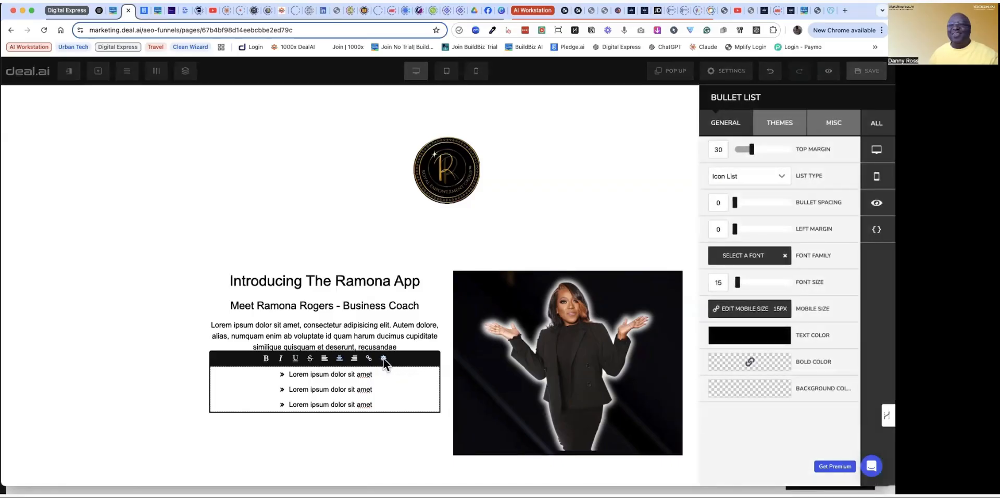
{"action": "left_click", "coordinate": [752, 151]}
{"action": "mouse_move", "coordinate": [751, 151]}
{"action": "left_mouse_down"}
{"action": "mouse_move", "coordinate": [760, 151]}
{"action": "mouse_move", "coordinate": [751, 152]}
{"action": "left_mouse_up"}
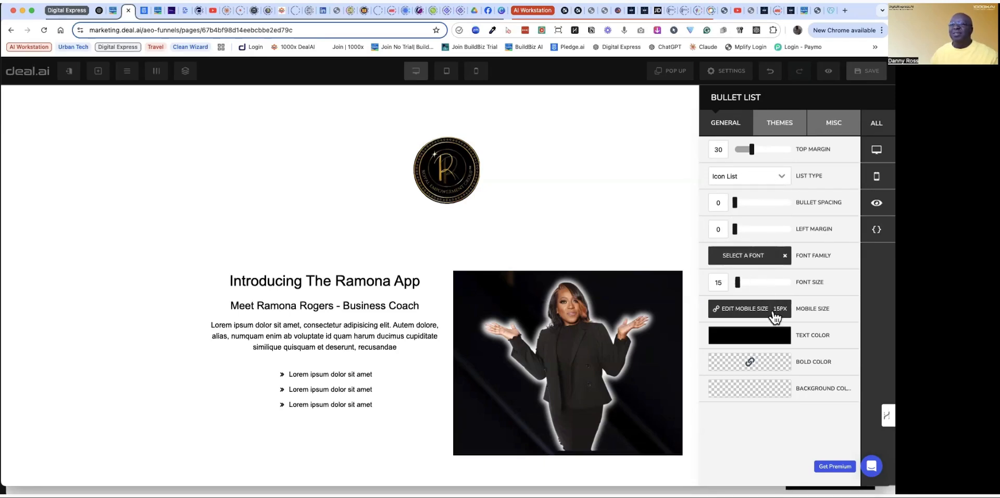
{"action": "left_click", "coordinate": [748, 340]}
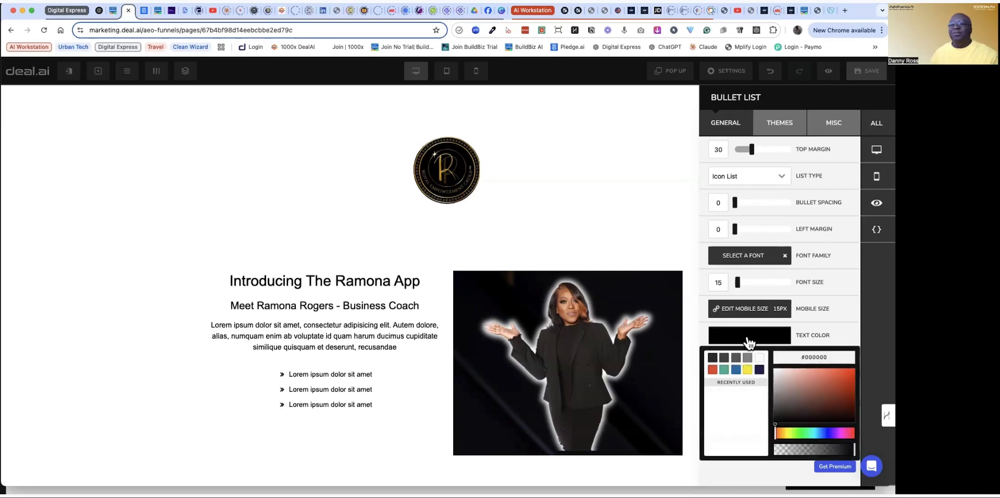
{"action": "left_click", "coordinate": [735, 370]}
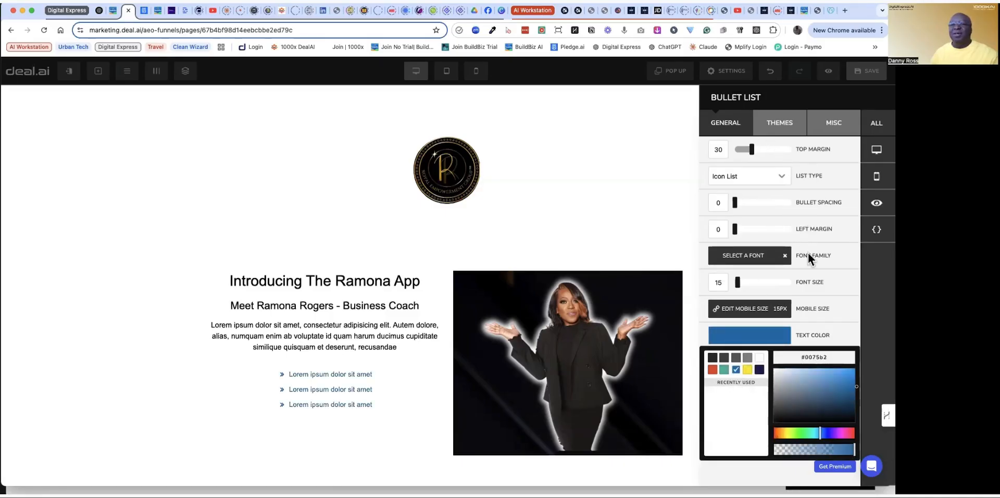
{"action": "left_click", "coordinate": [331, 284]}
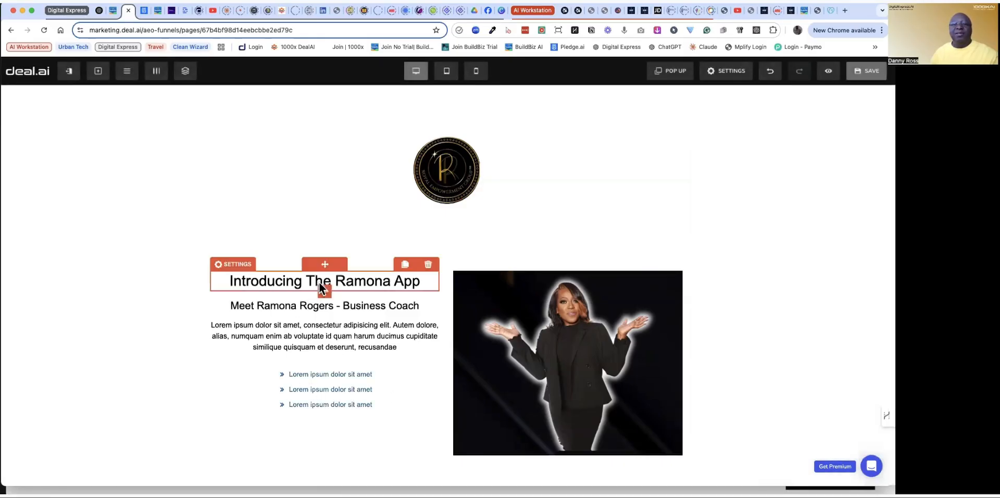
Step: Increase the 'Introducing The Ramona App' headline font size to 38 px
{"action": "left_click", "coordinate": [331, 282]}
{"action": "triple_click", "coordinate": [332, 280]}
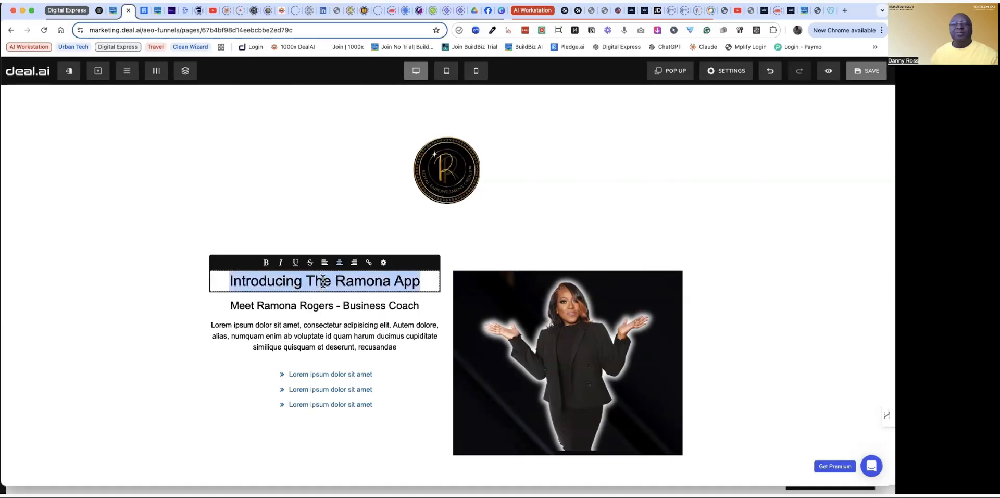
{"action": "left_click", "coordinate": [383, 263]}
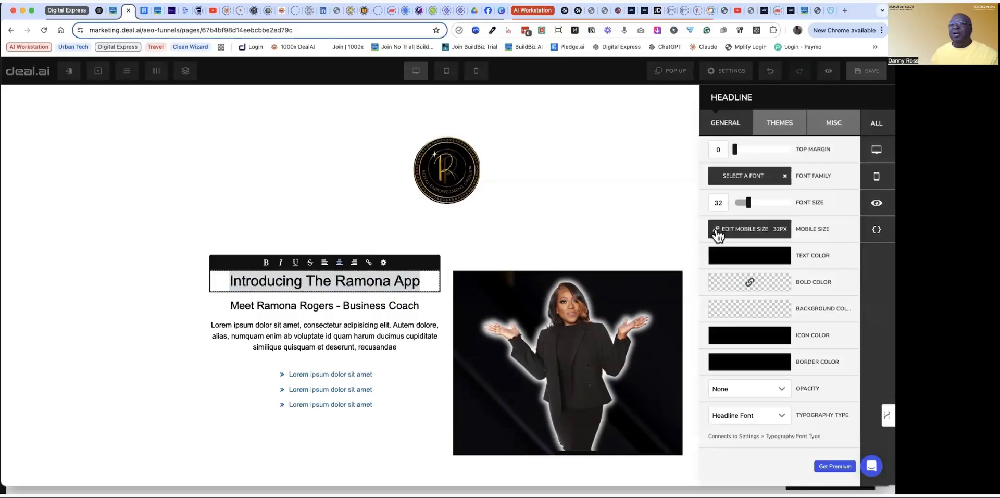
{"action": "left_click", "coordinate": [747, 202]}
{"action": "left_click_drag", "start_coordinate": [748, 203], "coordinate": [753, 203]}
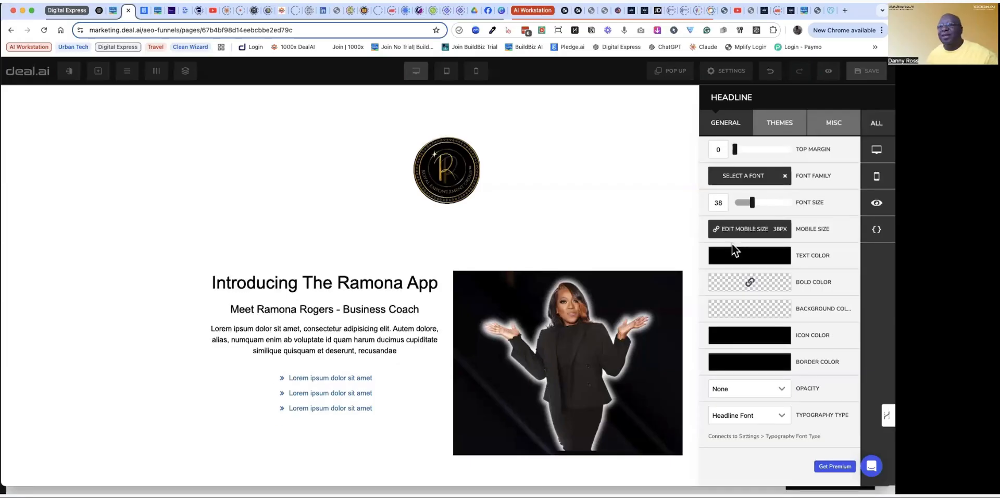
Step: Change the headline text colour to the gold shade #be822e
{"action": "left_click", "coordinate": [740, 261]}
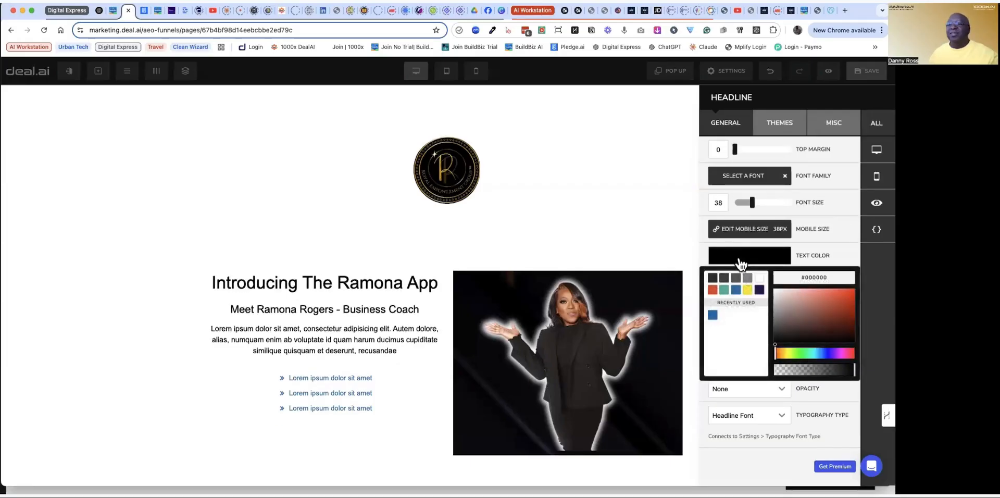
{"action": "left_click", "coordinate": [735, 290]}
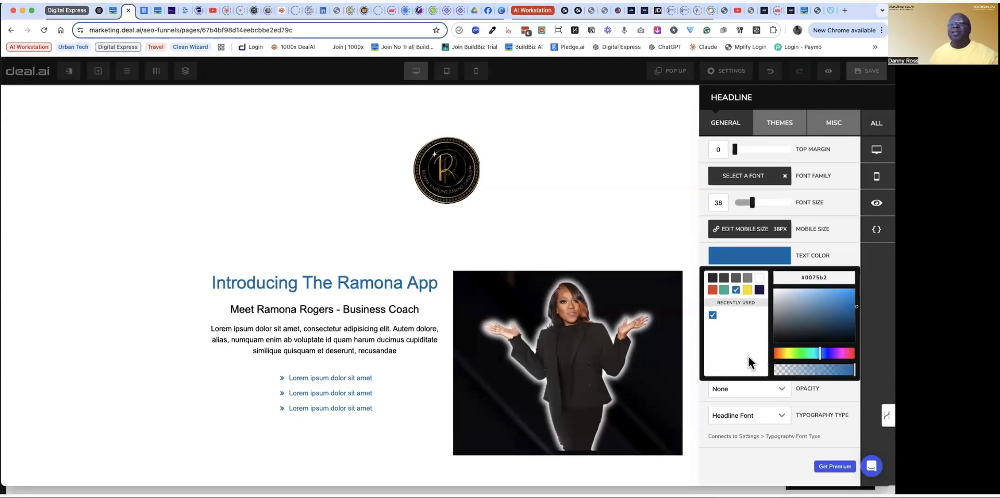
{"action": "left_click", "coordinate": [808, 282]}
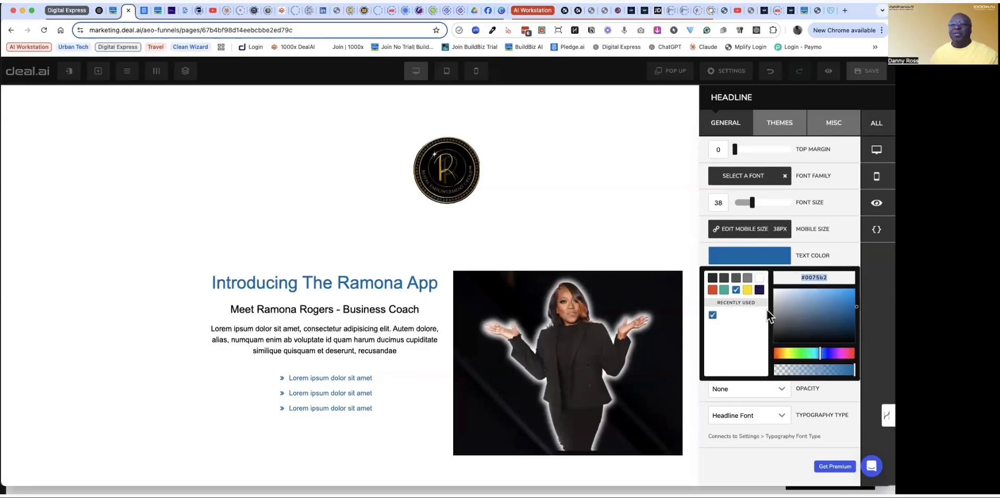
{"action": "left_click", "coordinate": [782, 353]}
{"action": "left_click", "coordinate": [835, 303]}
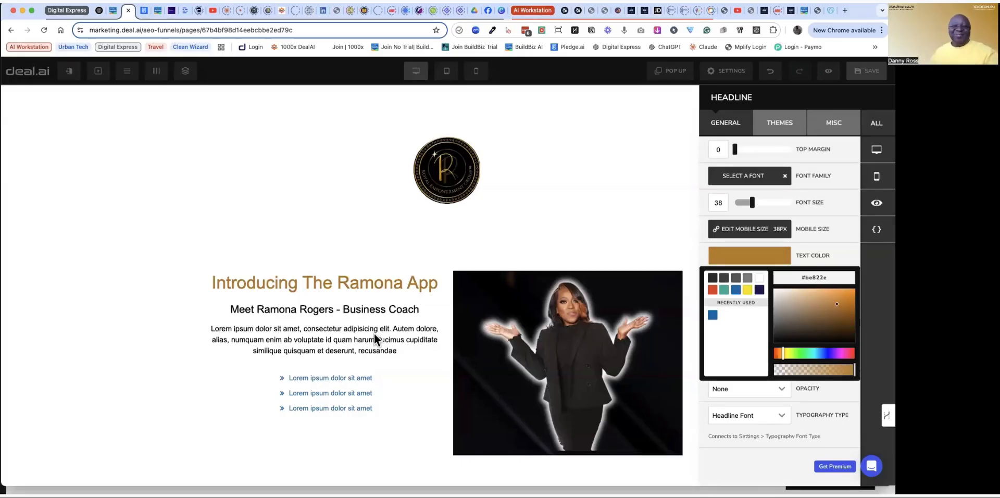
{"action": "left_click", "coordinate": [345, 373]}
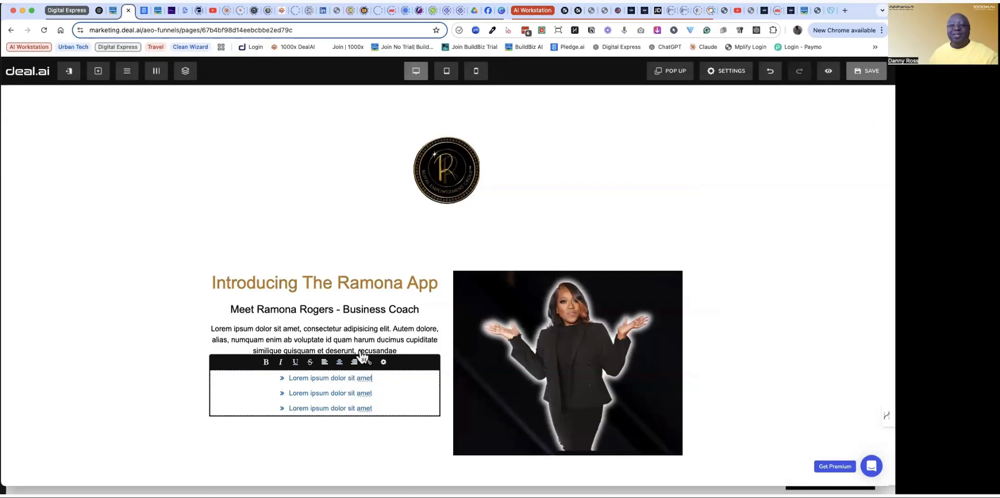
Step: Copy the headline's gold hex code #be822e, then highlight the presenter's name in the subheadline
{"action": "left_click", "coordinate": [363, 287]}
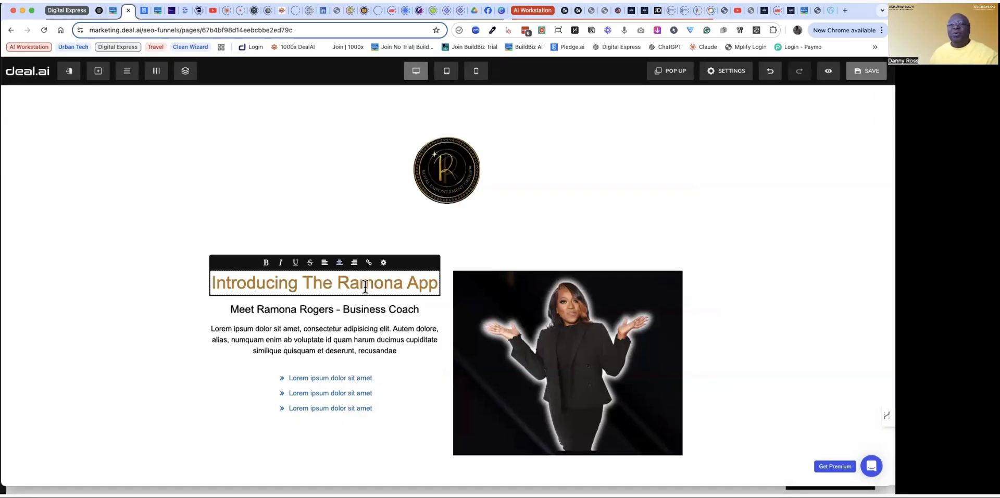
{"action": "left_click", "coordinate": [385, 262]}
{"action": "left_click", "coordinate": [771, 257]}
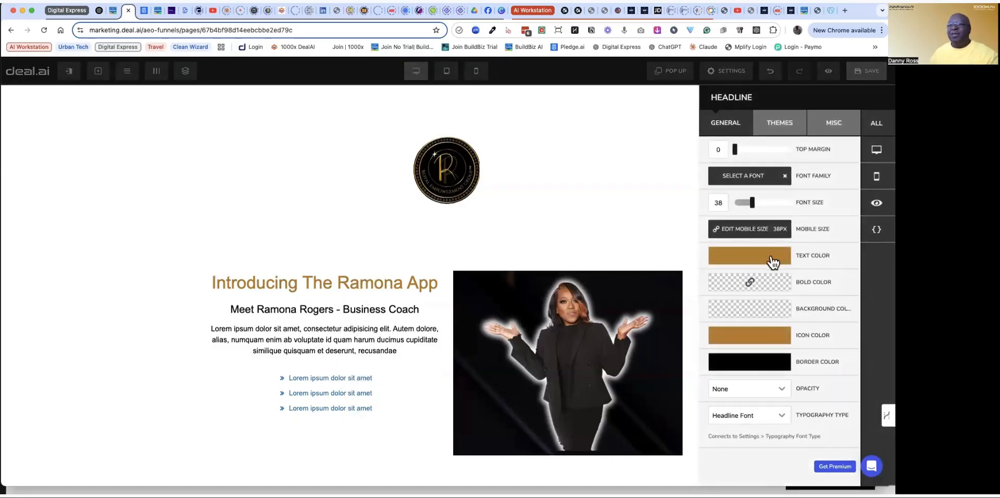
{"action": "double_click", "coordinate": [812, 272]}
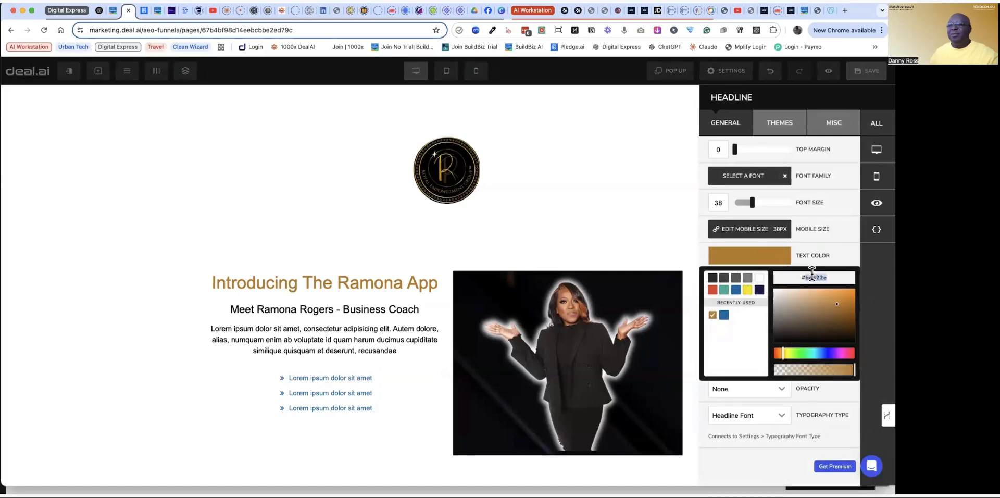
{"action": "left_click", "coordinate": [315, 343]}
{"action": "left_click", "coordinate": [282, 315]}
{"action": "left_click", "coordinate": [281, 313]}
{"action": "left_click_drag", "start_coordinate": [334, 309], "coordinate": [232, 307]}
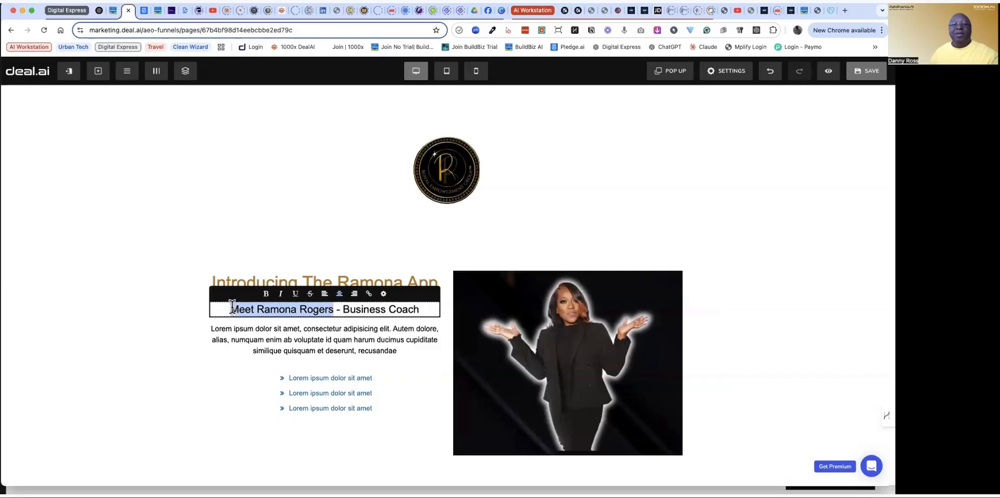
Step: Bold the presenter's name in the subheadline and set its bold colour to gold #be822e
{"action": "left_click", "coordinate": [266, 293]}
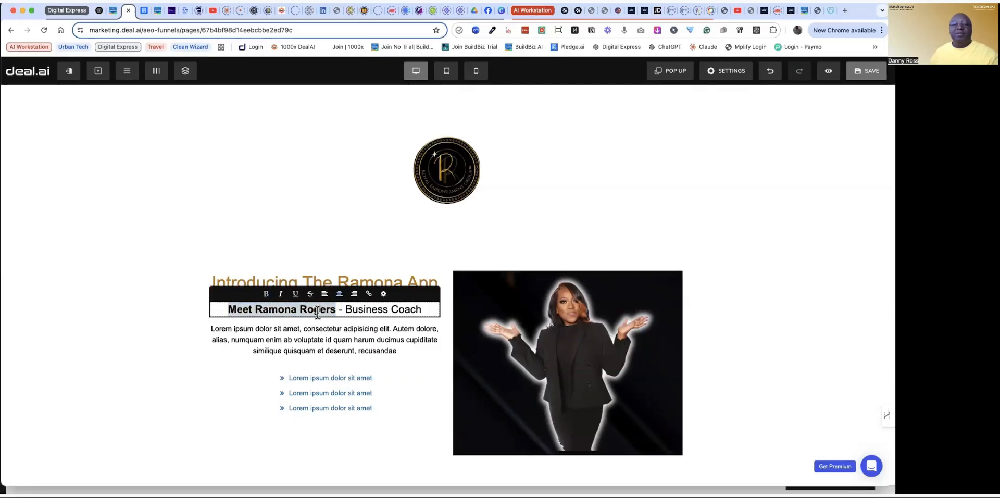
{"action": "left_click_drag", "start_coordinate": [422, 310], "coordinate": [398, 311]}
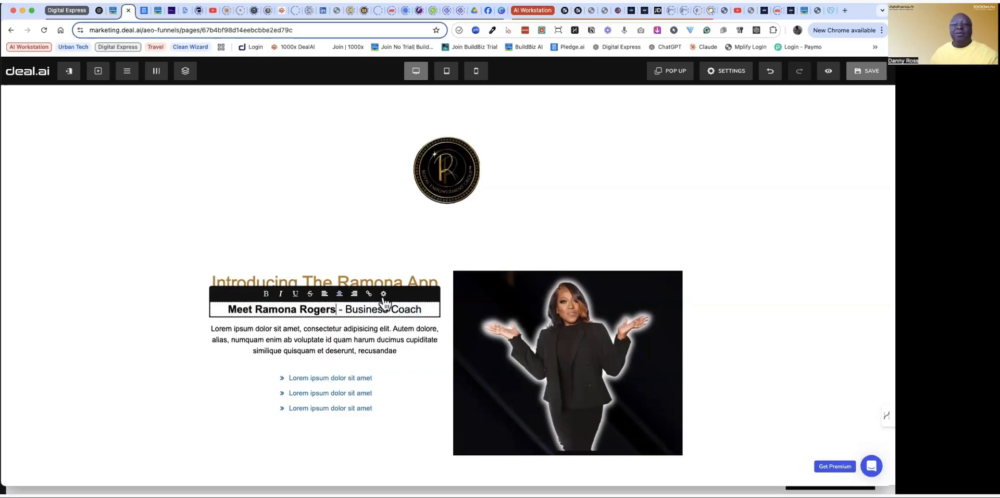
{"action": "left_click", "coordinate": [388, 309]}
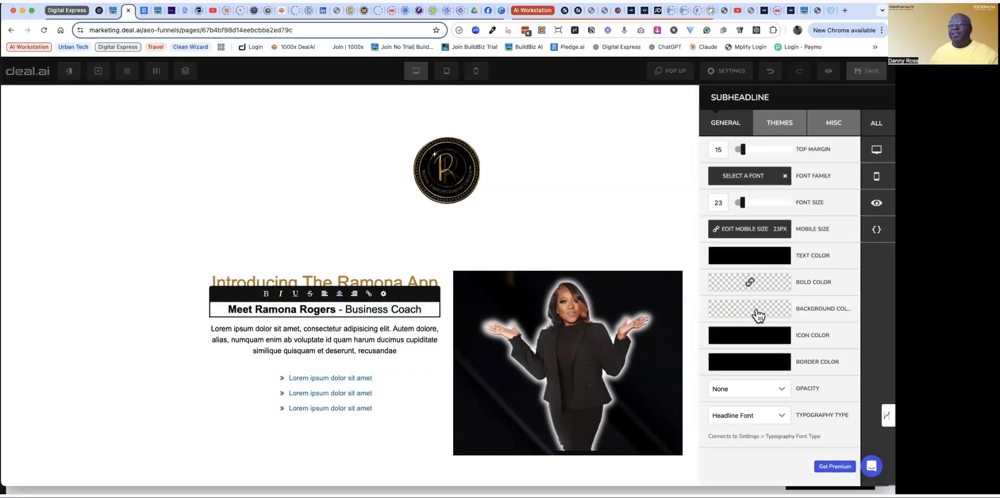
{"action": "left_click", "coordinate": [751, 286]}
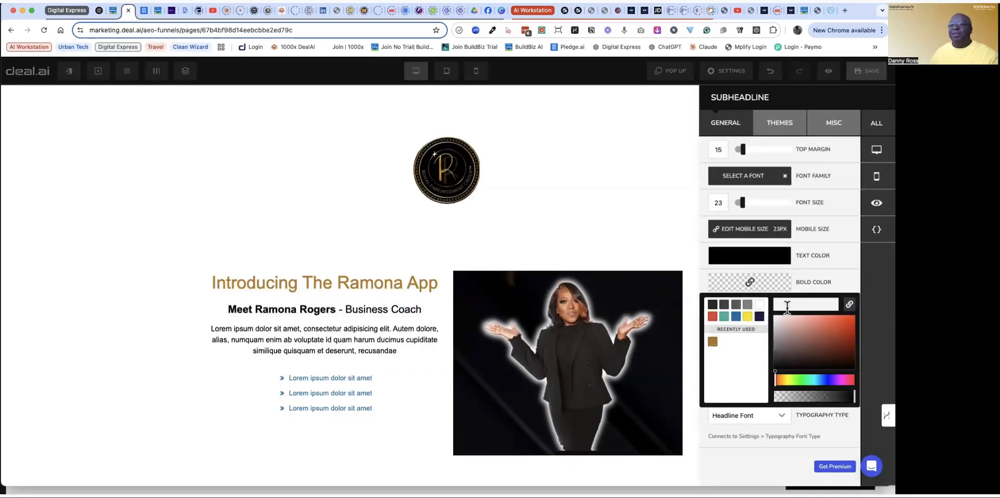
{"action": "left_click", "coordinate": [714, 342]}
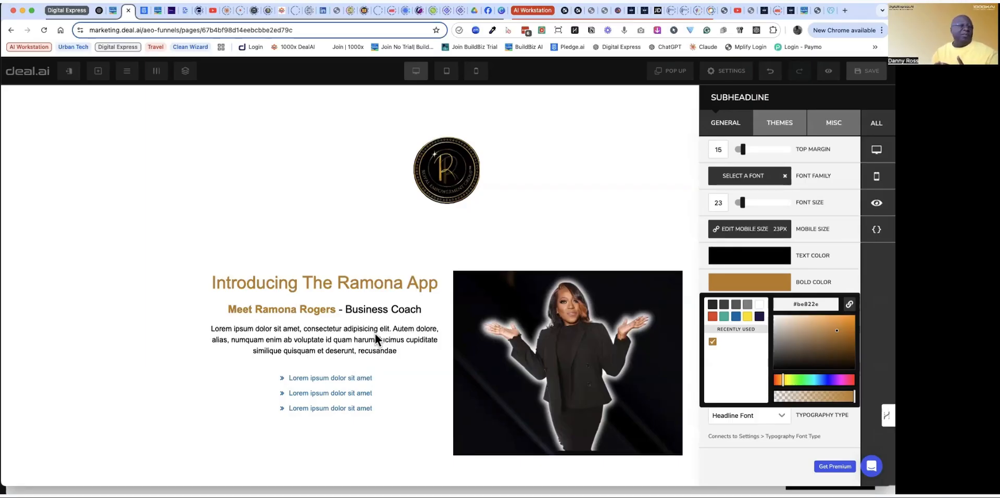
{"action": "left_click", "coordinate": [379, 281]}
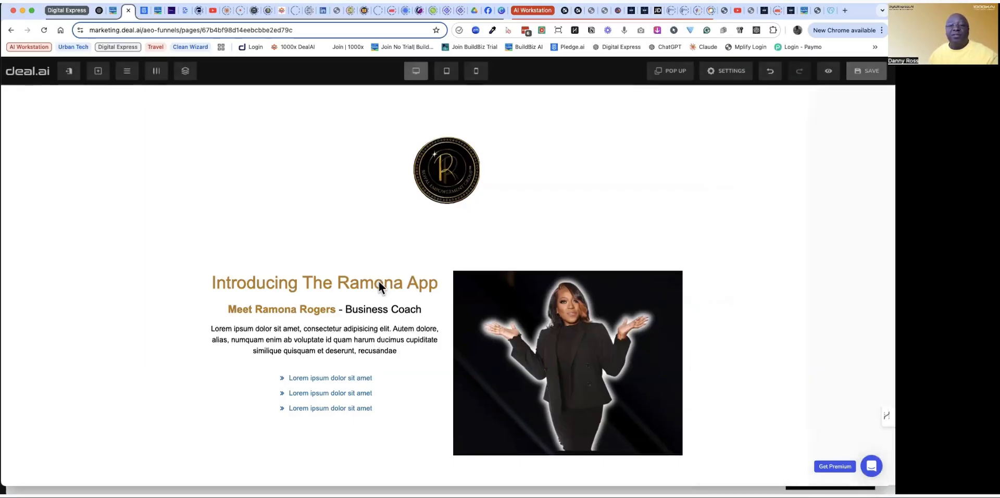
Step: Set the headline font to Alex Brush, trying Poppins and undoing that change
{"action": "triple_click", "coordinate": [379, 281]}
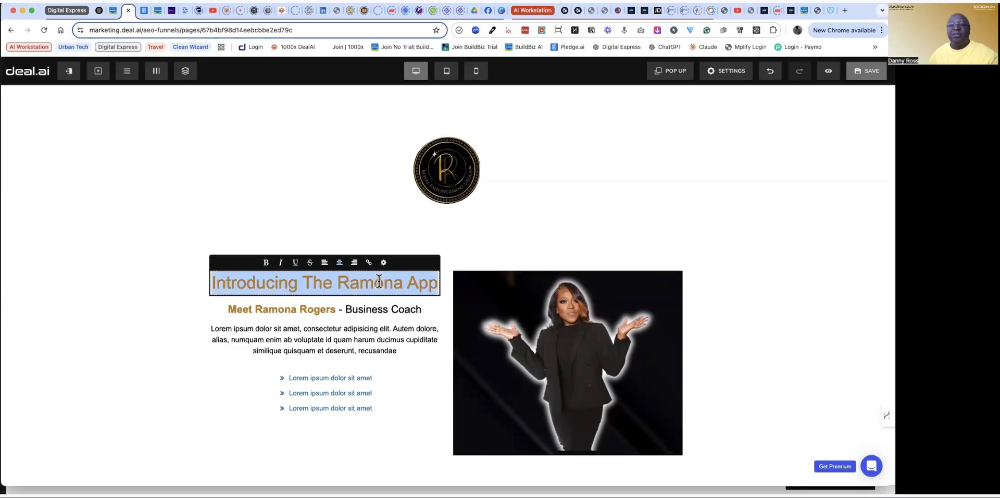
{"action": "left_click", "coordinate": [383, 262]}
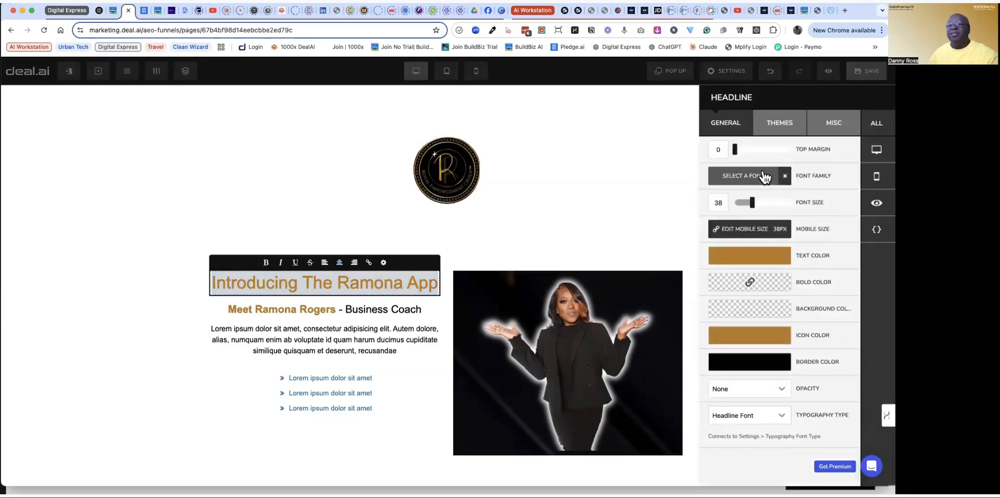
{"action": "left_click", "coordinate": [762, 176]}
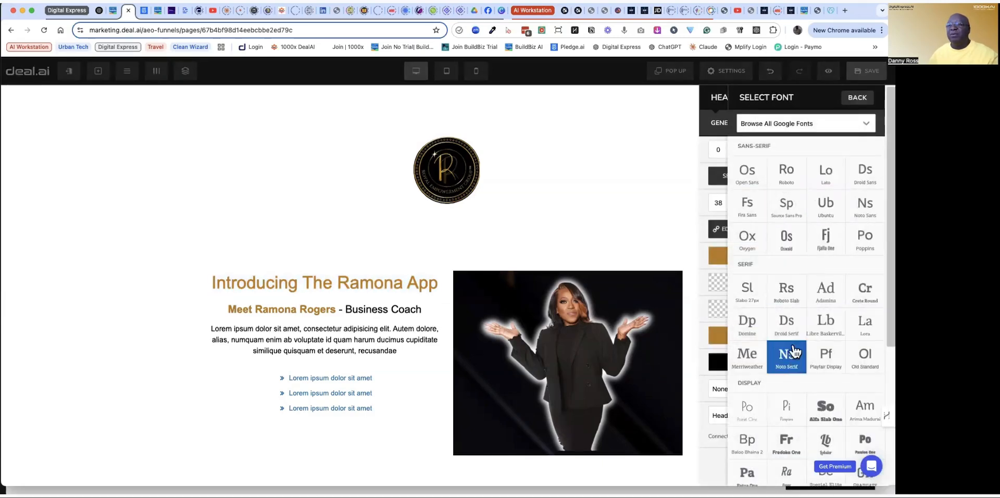
{"action": "scroll", "coordinate": [781, 442], "scroll_direction": "down", "scroll_amount": 2}
{"action": "scroll", "coordinate": [779, 439], "scroll_direction": "down", "scroll_amount": 2}
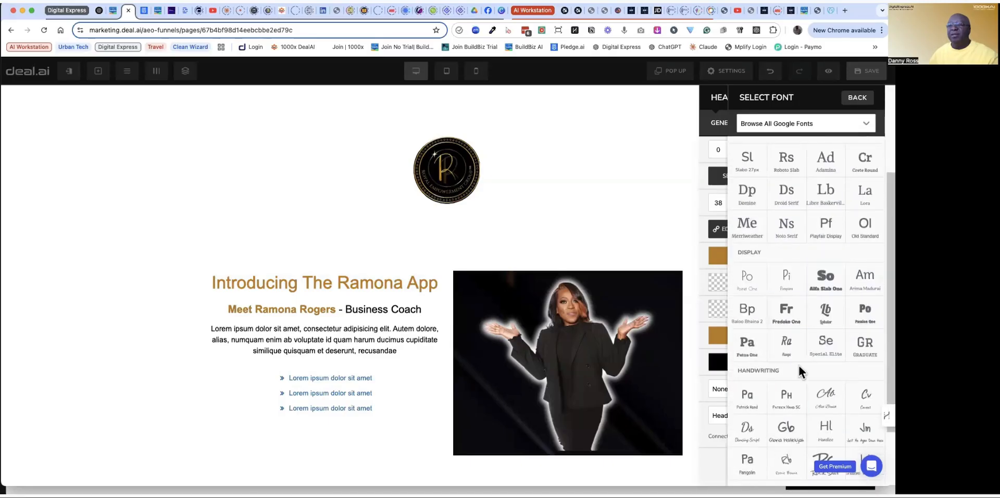
{"action": "left_click", "coordinate": [825, 395]}
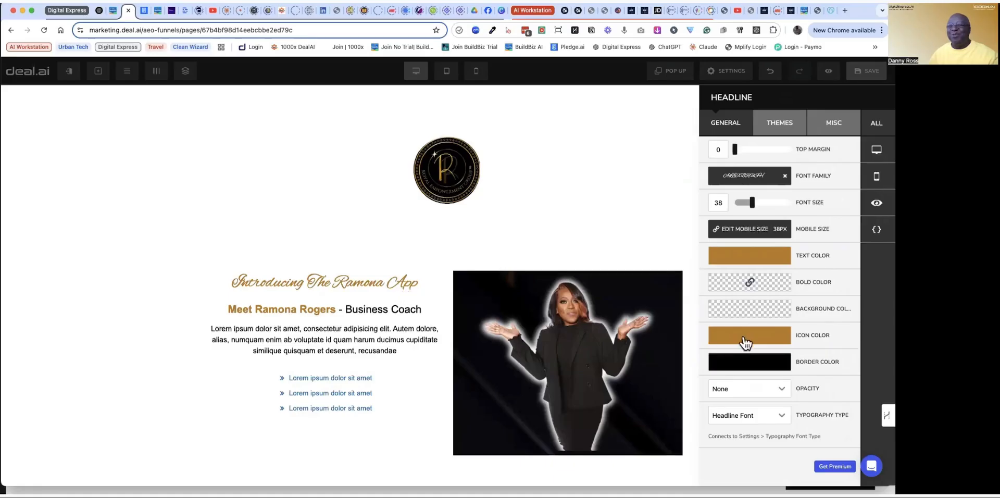
{"action": "left_click", "coordinate": [748, 175]}
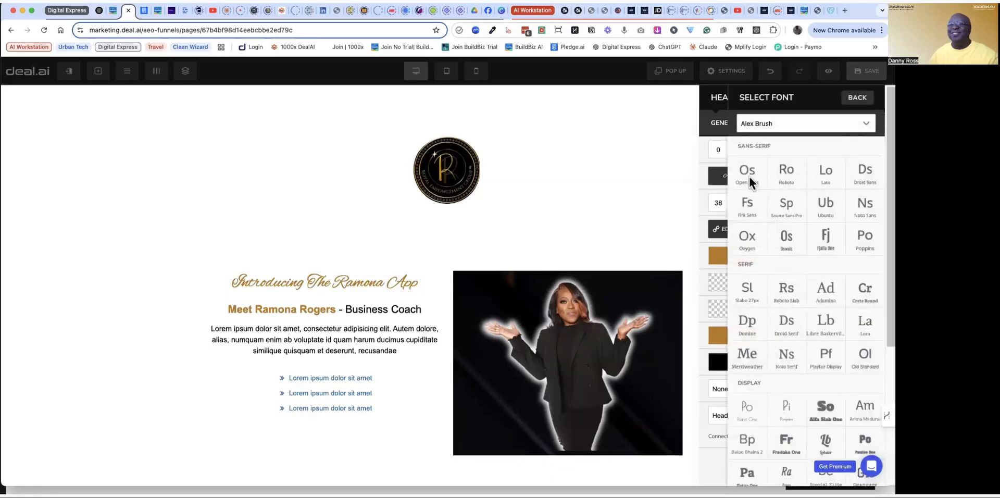
{"action": "left_click", "coordinate": [867, 249]}
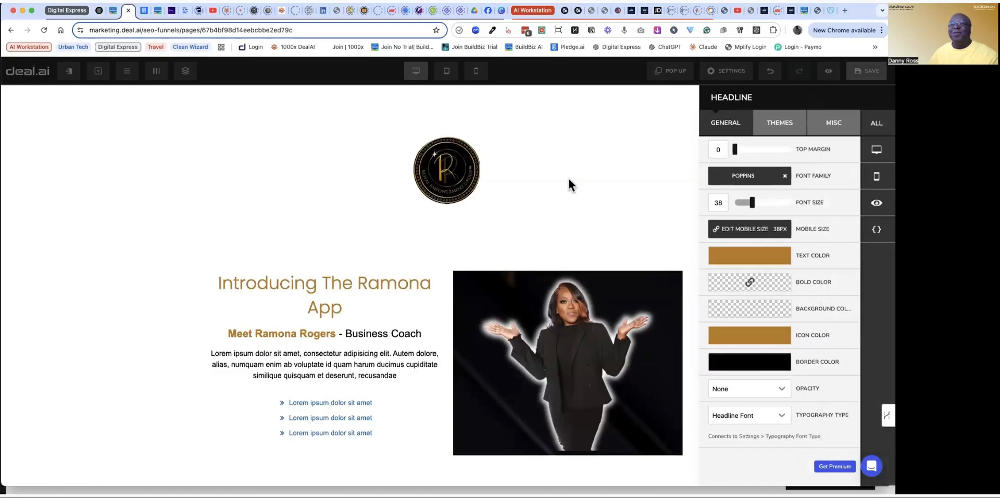
{"action": "left_click", "coordinate": [620, 182]}
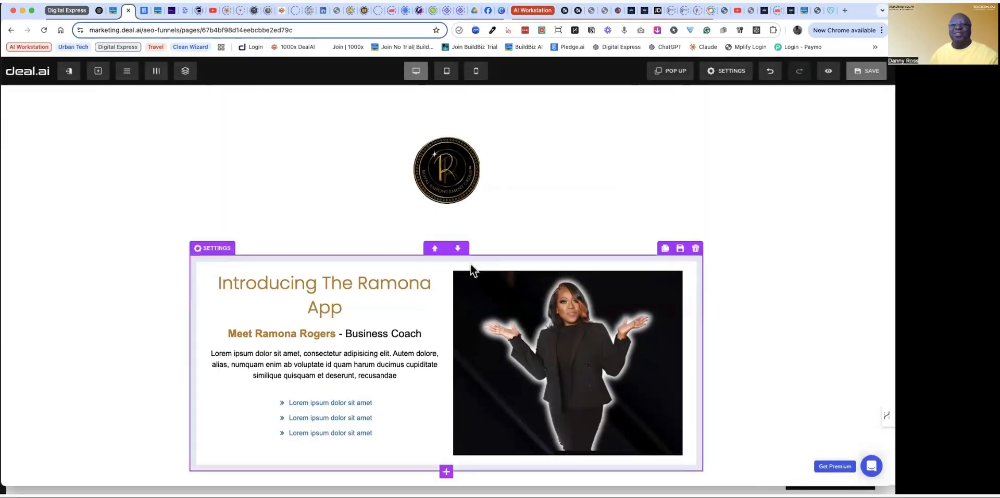
{"action": "left_click", "coordinate": [769, 74]}
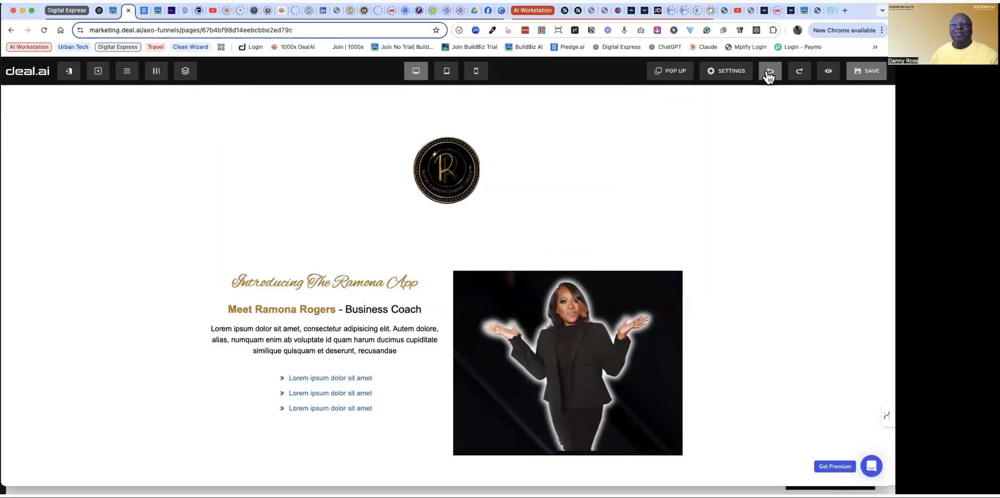
{"action": "left_click", "coordinate": [772, 75]}
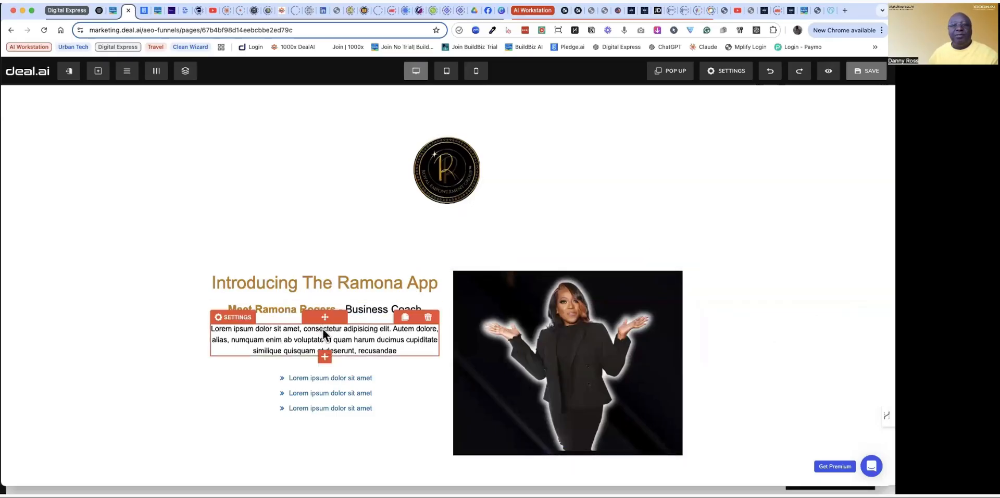
Step: Close the bullet list's text editor and switch to the Build Biz AI tab with the Graceful Threads page
{"action": "left_click", "coordinate": [344, 402]}
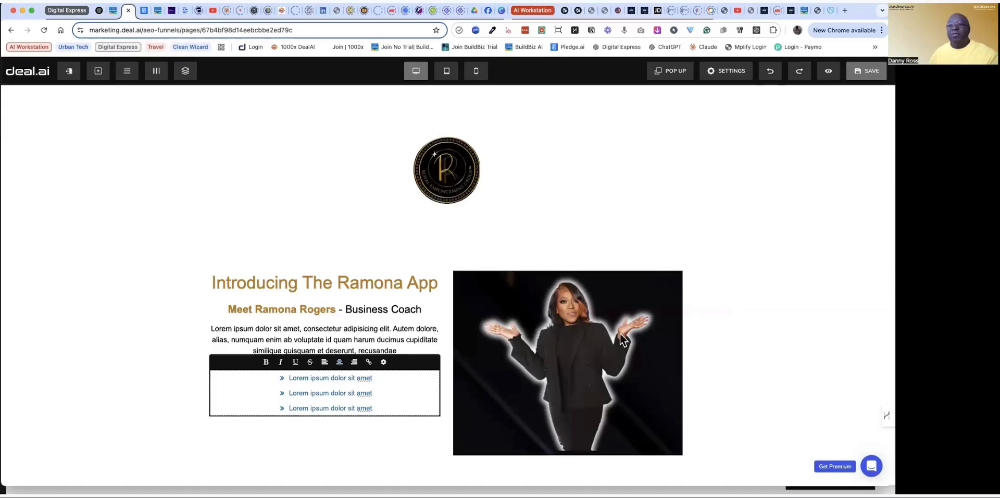
{"action": "left_click", "coordinate": [573, 380]}
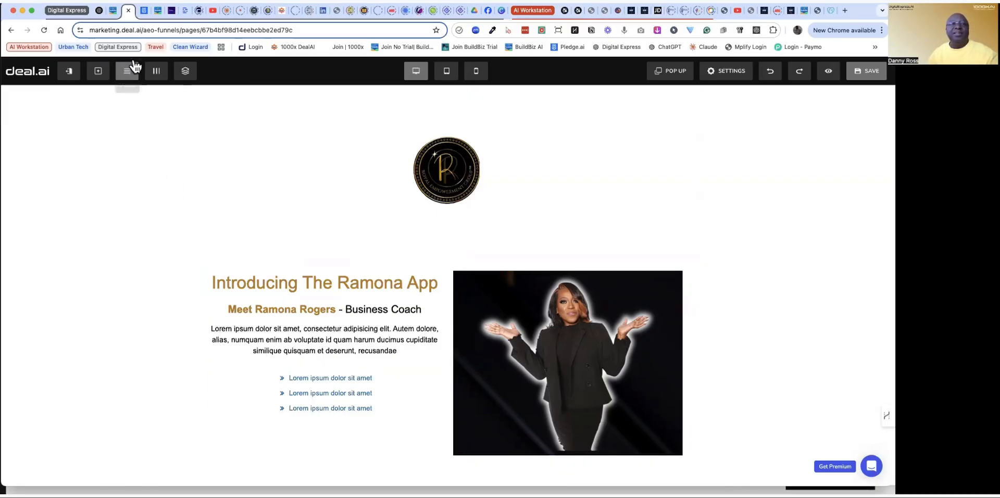
{"action": "left_click", "coordinate": [113, 11]}
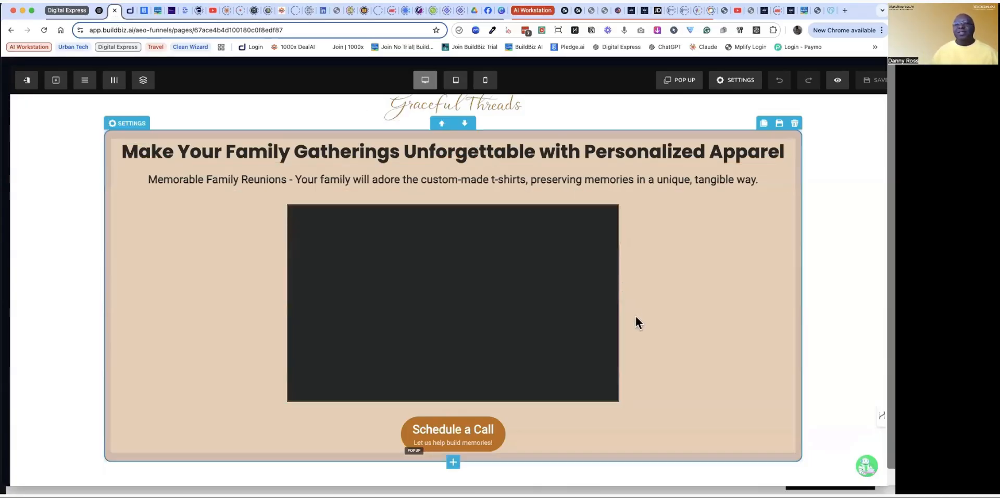
Step: Scroll through the Graceful Threads video section, then return to the deal.ai Ramona App editor
{"action": "scroll", "coordinate": [635, 325], "scroll_direction": "down", "scroll_amount": 1}
{"action": "scroll", "coordinate": [635, 321], "scroll_direction": "down", "scroll_amount": 5}
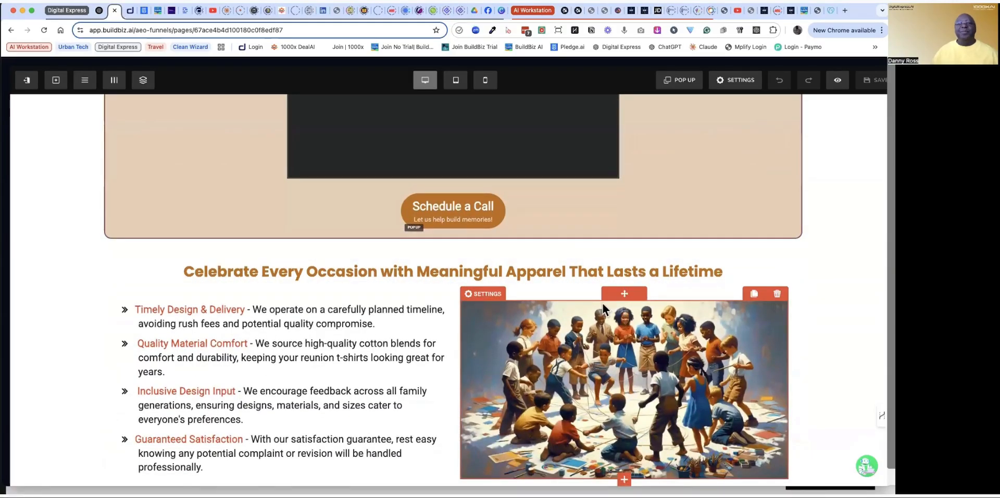
{"action": "scroll", "coordinate": [617, 254], "scroll_direction": "up", "scroll_amount": 3}
{"action": "scroll", "coordinate": [617, 255], "scroll_direction": "up", "scroll_amount": 3}
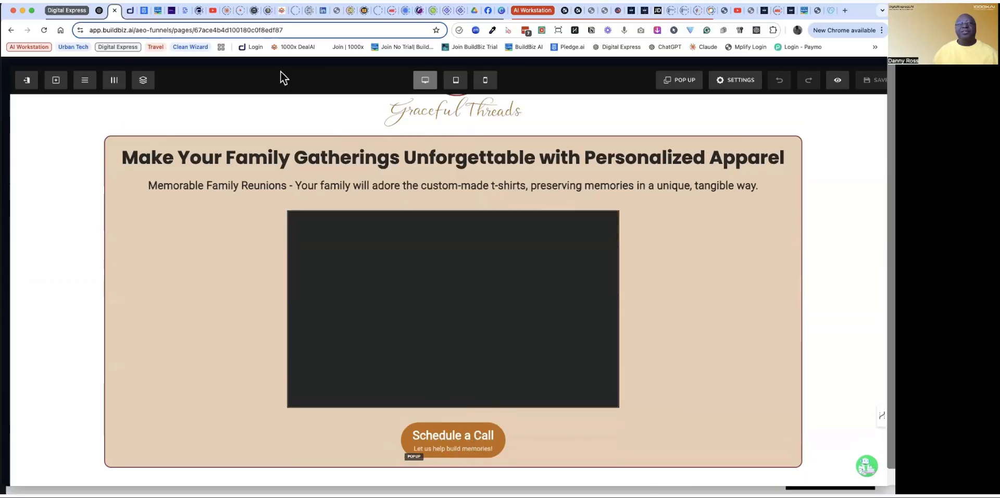
{"action": "left_click", "coordinate": [129, 11]}
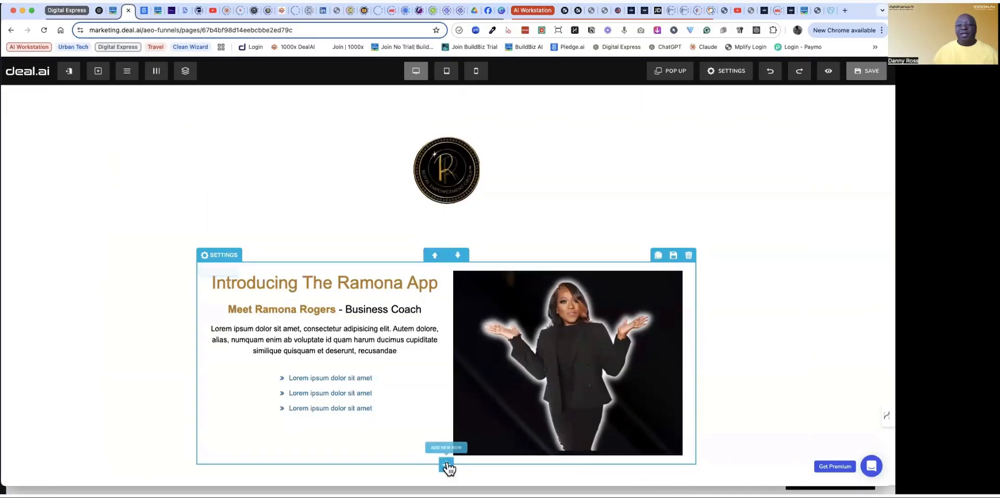
Step: Add a one-column row below the intro holding a video block with Video Type set to Youtube
{"action": "left_click", "coordinate": [446, 463]}
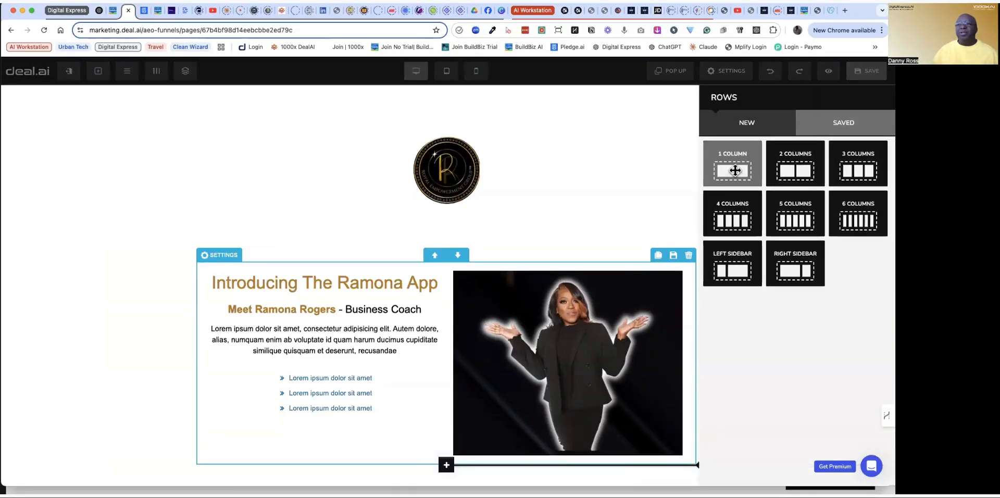
{"action": "left_click_drag", "start_coordinate": [735, 170], "coordinate": [732, 172]}
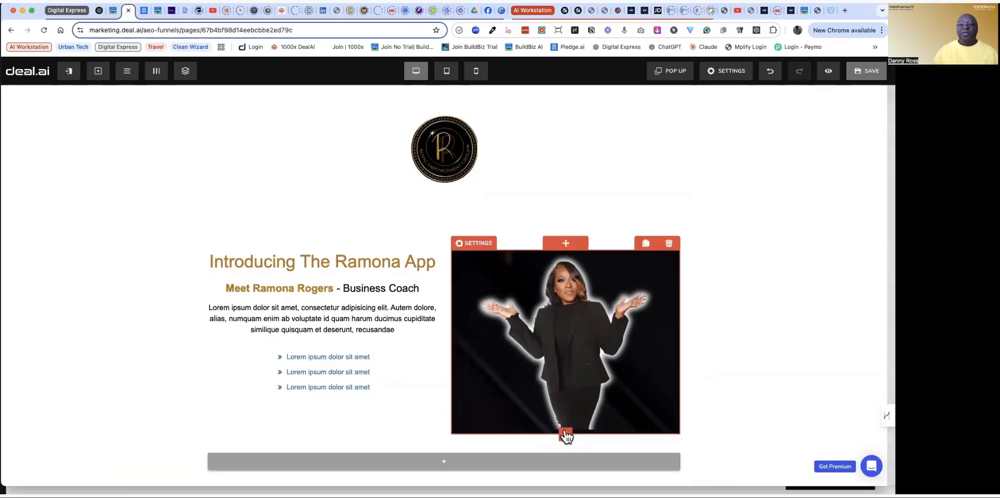
{"action": "left_click", "coordinate": [455, 461]}
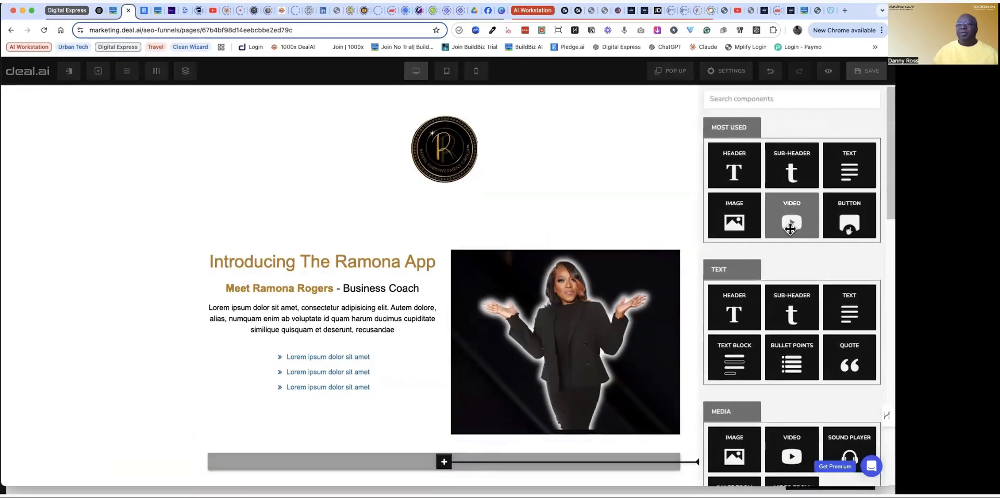
{"action": "left_click", "coordinate": [790, 221]}
{"action": "scroll", "coordinate": [729, 333], "scroll_direction": "down", "scroll_amount": 5}
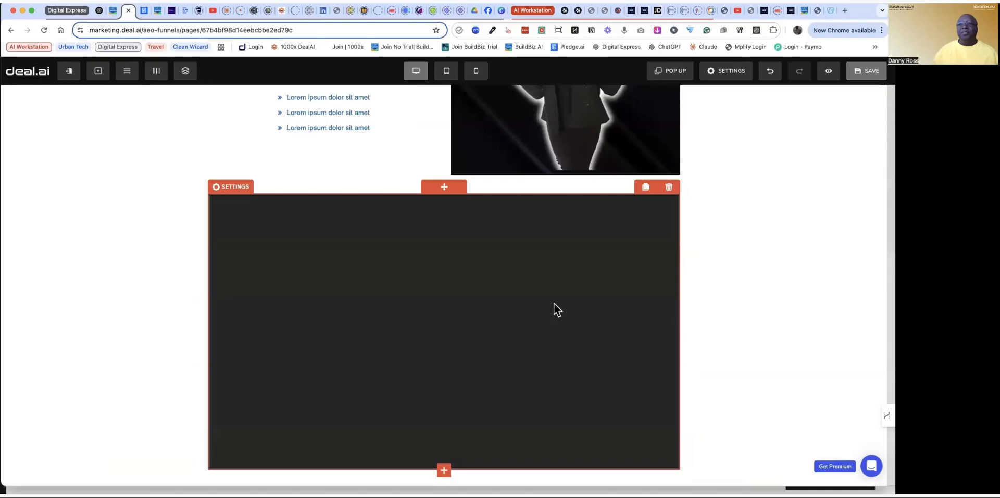
{"action": "left_click", "coordinate": [582, 308]}
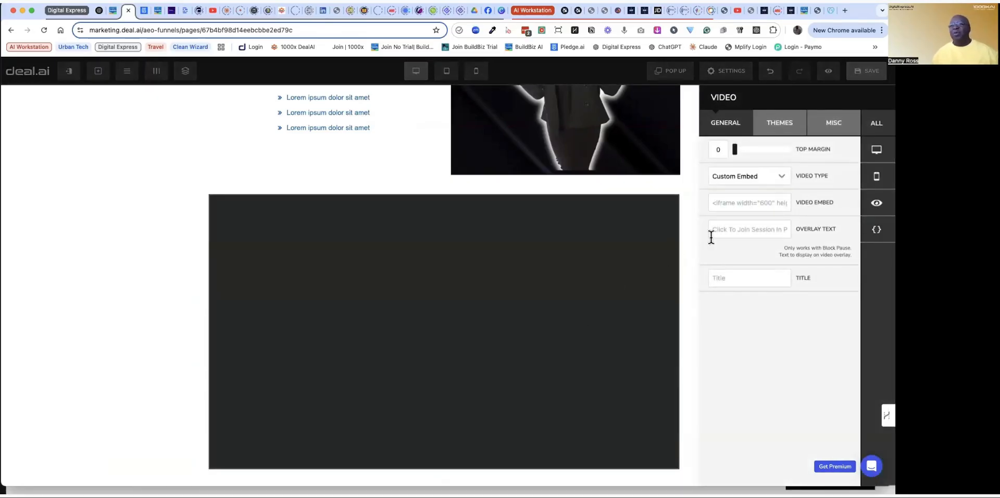
{"action": "left_click", "coordinate": [761, 180]}
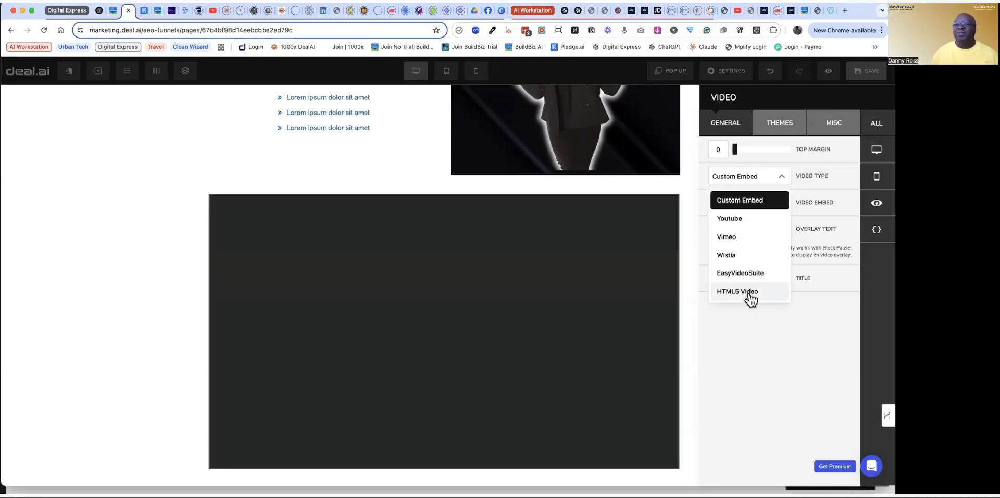
{"action": "left_click", "coordinate": [735, 219]}
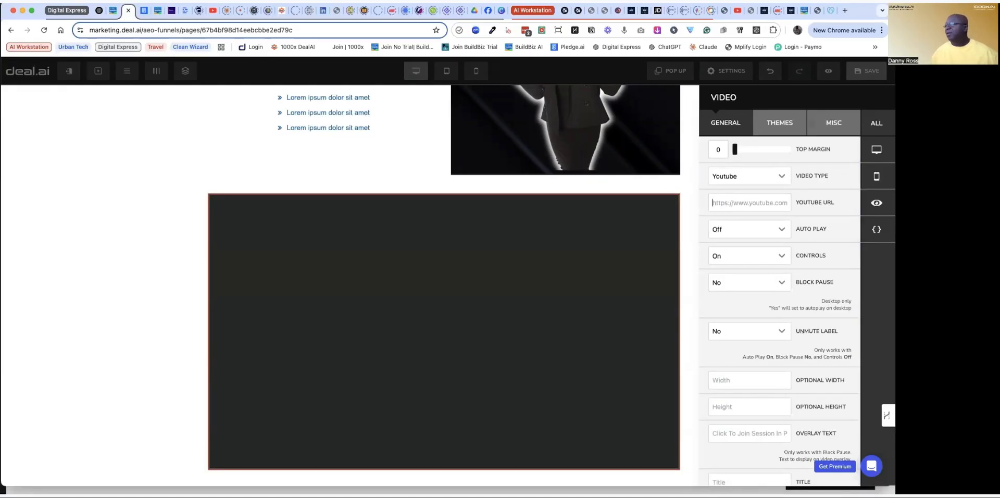
{"action": "left_click", "coordinate": [565, 11]}
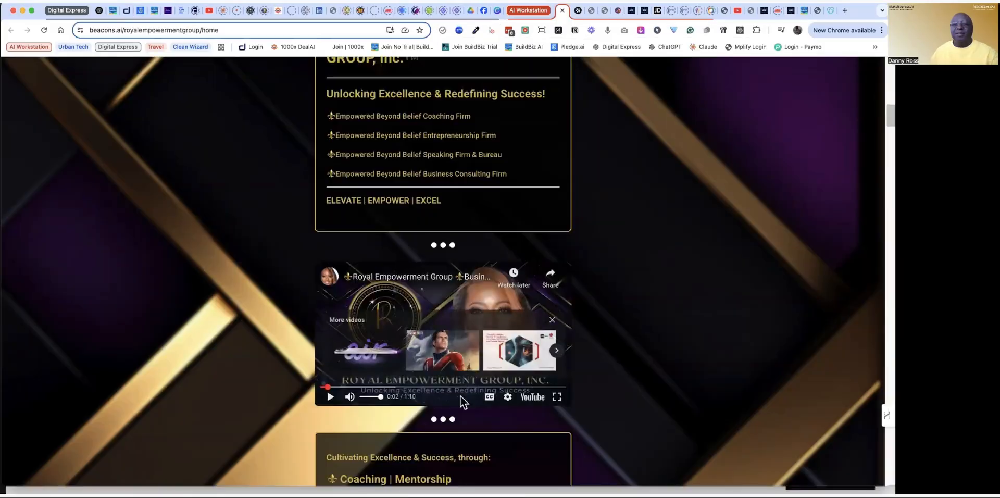
Step: Open the Royal Empowerment Group video on YouTube, pause it, and copy its share link
{"action": "left_click", "coordinate": [532, 400]}
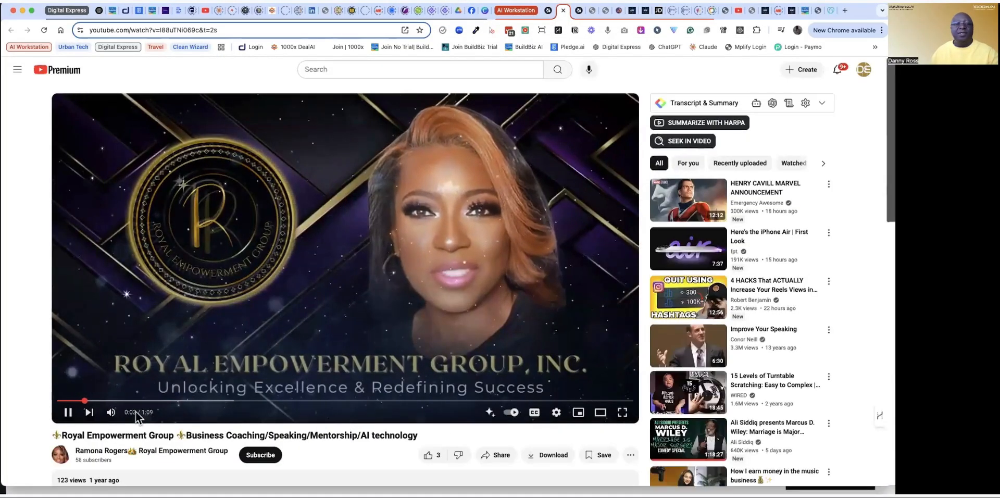
{"action": "left_click", "coordinate": [68, 412]}
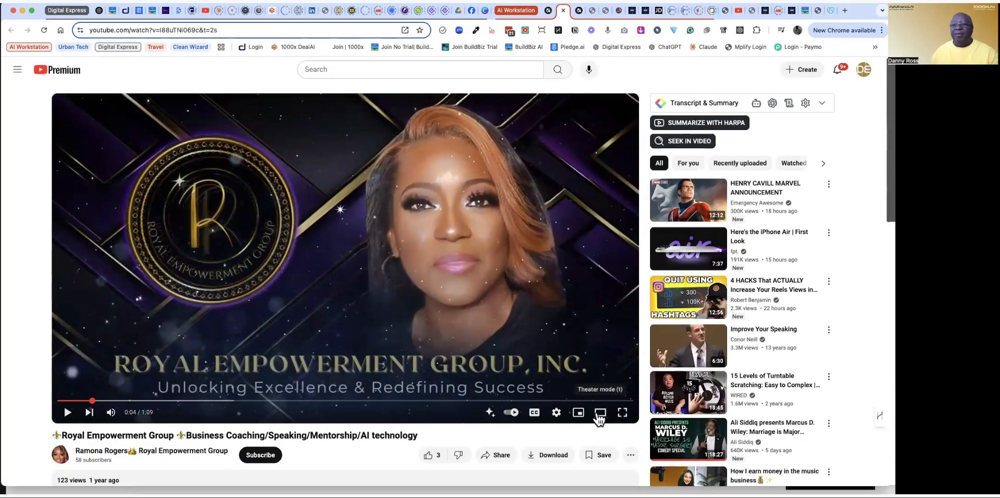
{"action": "left_click", "coordinate": [491, 455]}
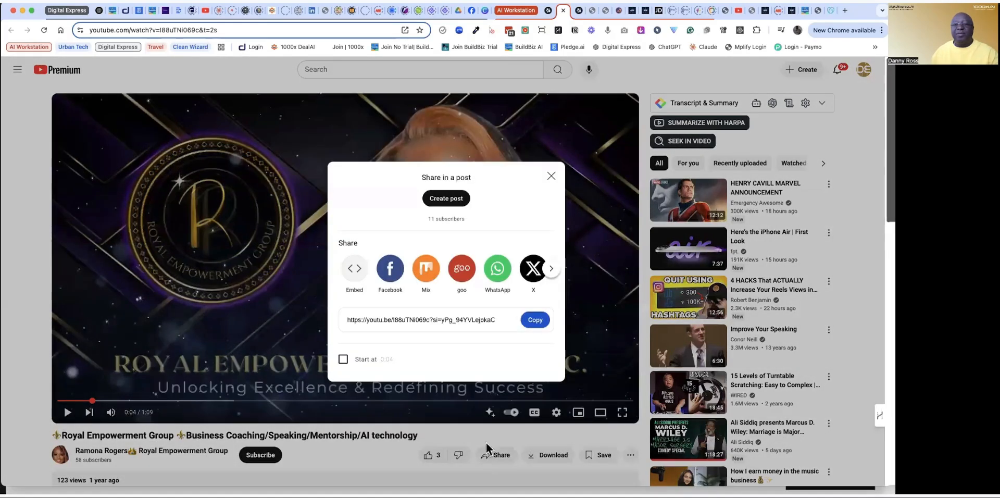
{"action": "left_click", "coordinate": [535, 320]}
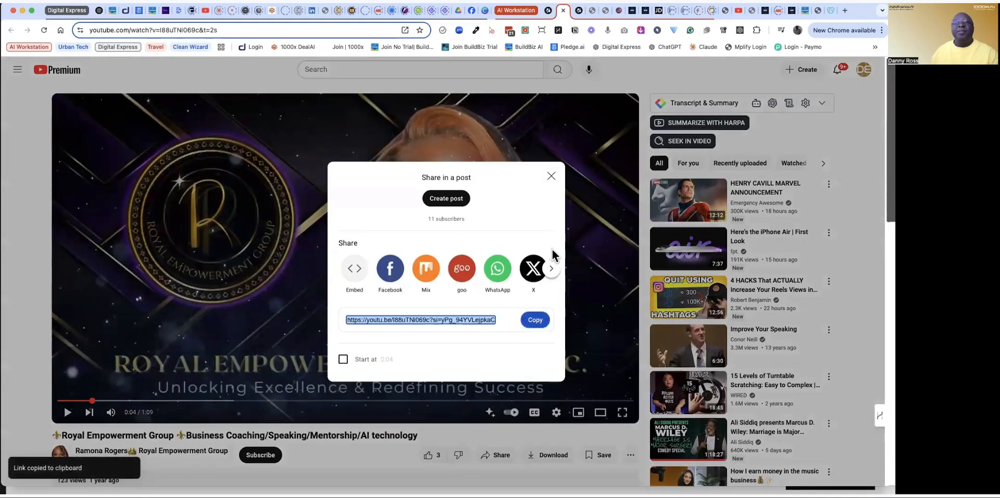
{"action": "left_click", "coordinate": [127, 10]}
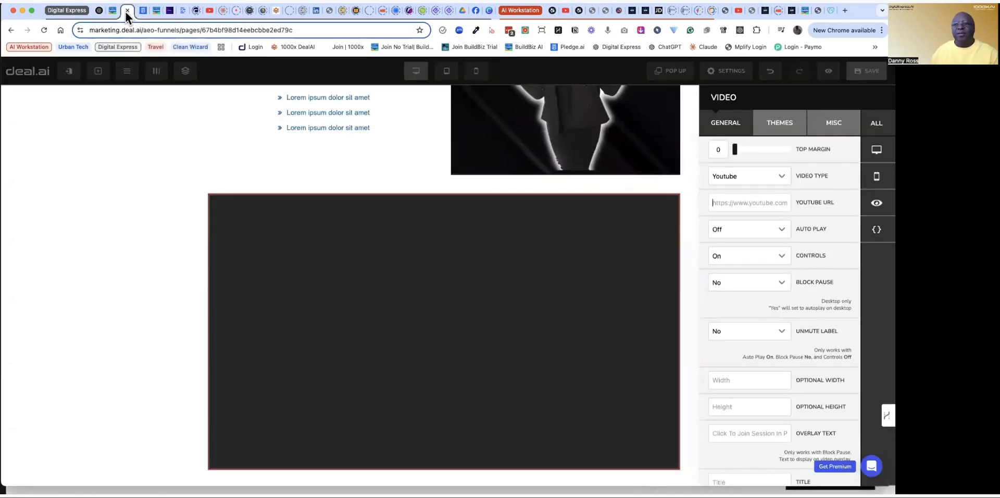
Step: Paste the copied YouTube share link into the video block and set its width to 80%
{"action": "left_click", "coordinate": [722, 206]}
{"action": "key", "text": "cmd+v"}
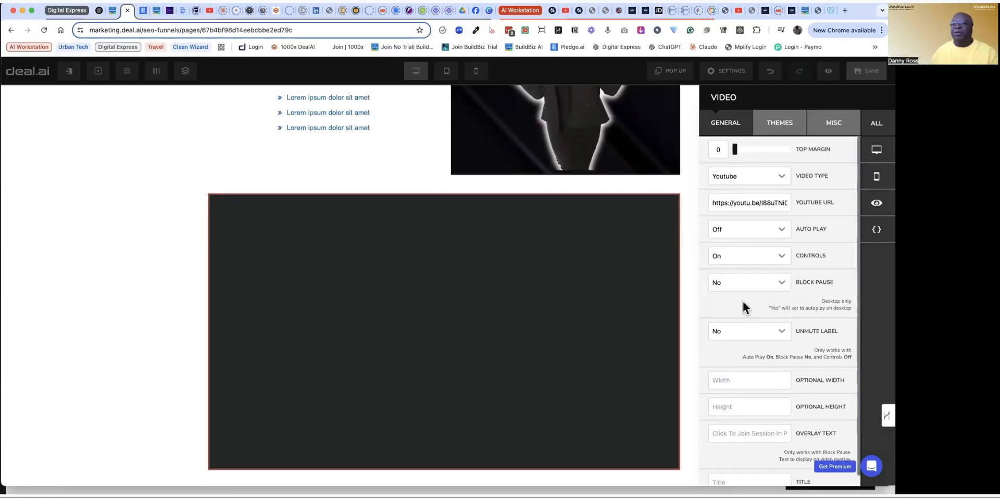
{"action": "scroll", "coordinate": [744, 344], "scroll_direction": "down", "scroll_amount": 1}
{"action": "left_click", "coordinate": [726, 372]}
{"action": "type", "text": "8"}
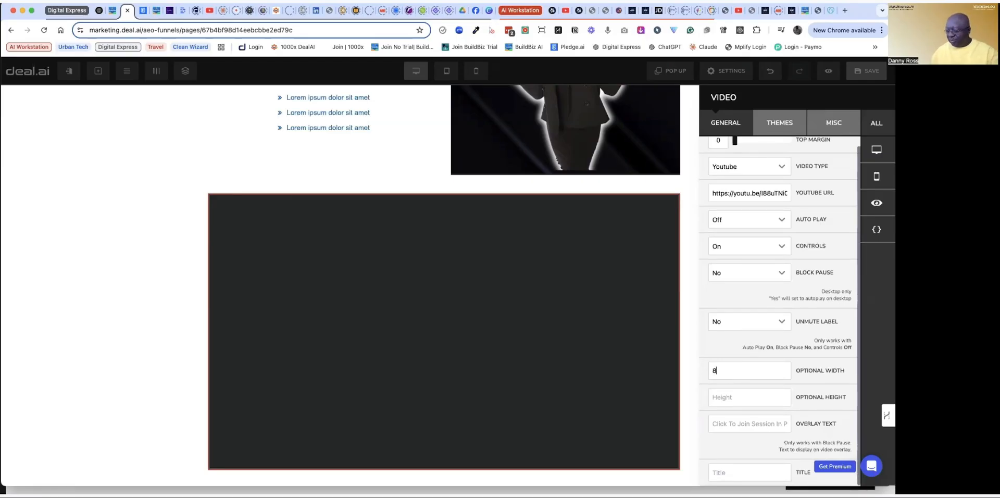
{"action": "type", "text": "0%"}
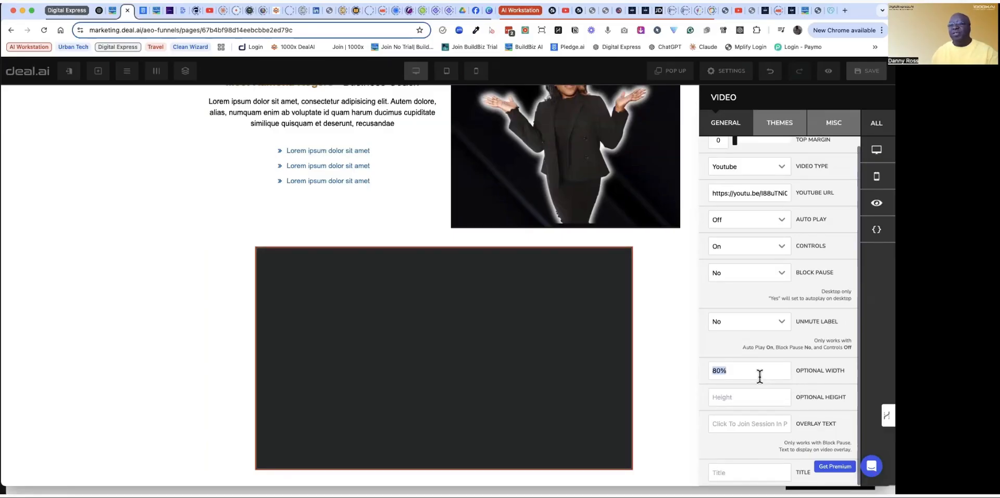
{"action": "left_click", "coordinate": [733, 373]}
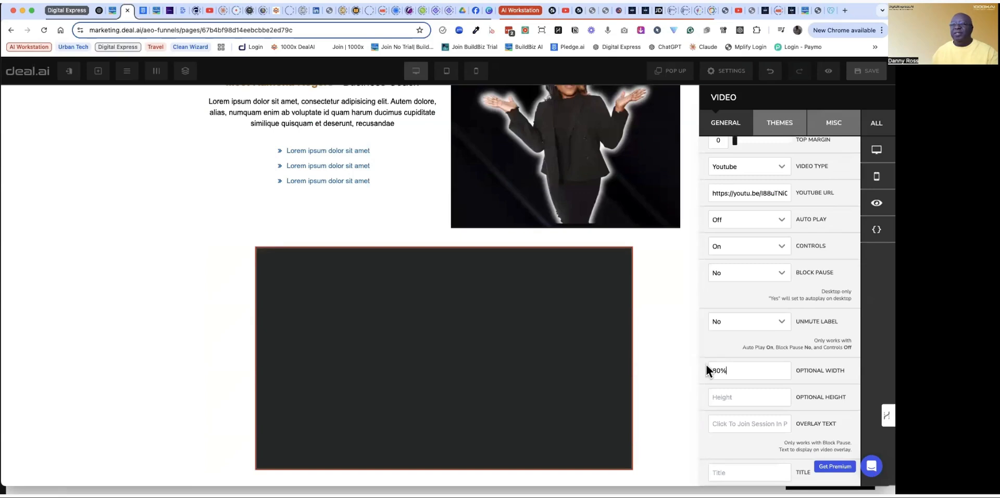
{"action": "left_click", "coordinate": [665, 326]}
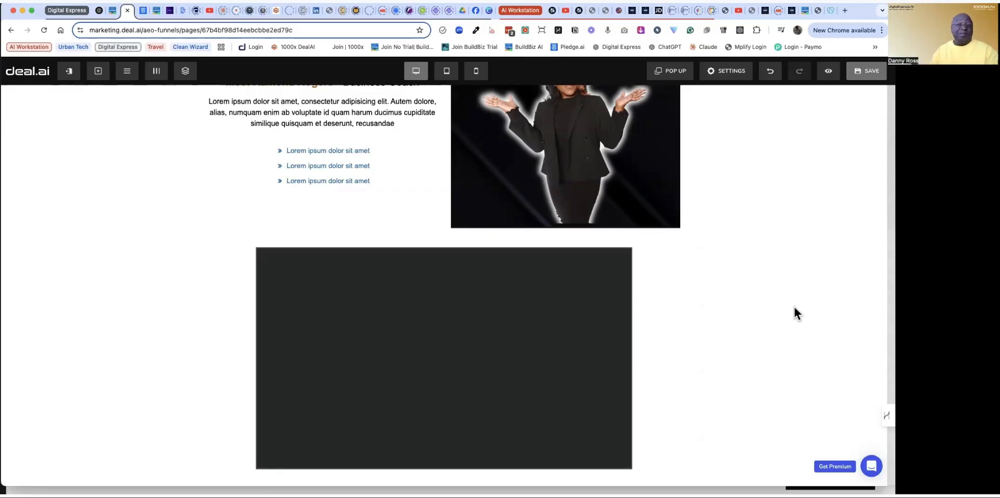
Step: Save the Ramona App funnel page from the top toolbar
{"action": "scroll", "coordinate": [791, 304], "scroll_direction": "up", "scroll_amount": 5}
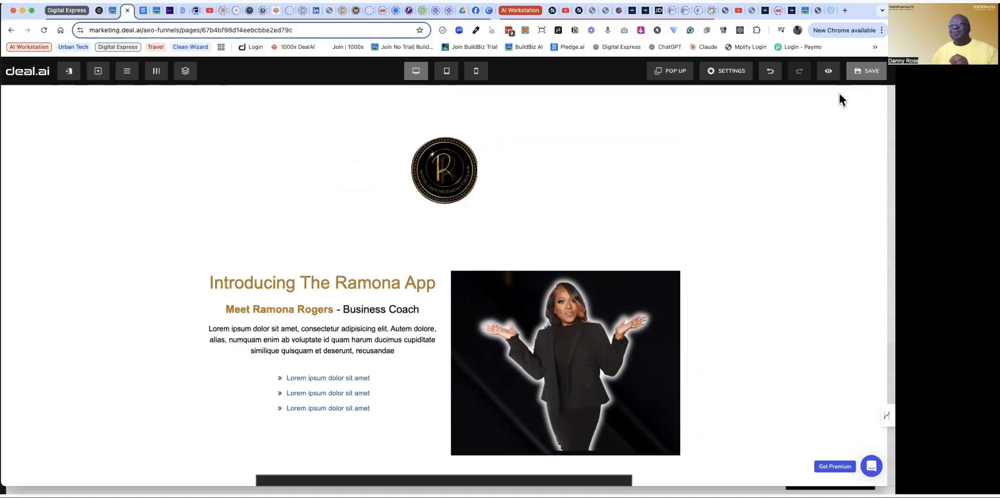
{"action": "left_click", "coordinate": [869, 76]}
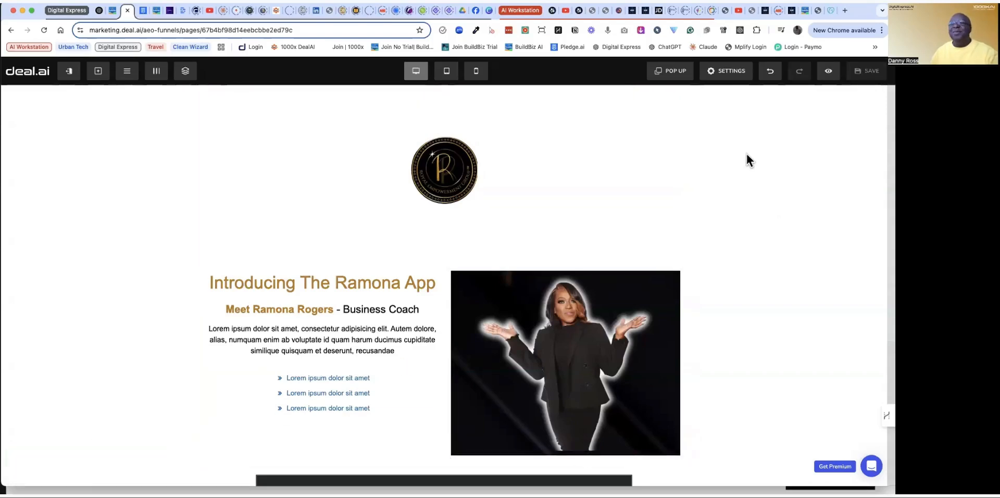
Step: Preview the Ramona App page in a new tab and test-play the embedded video
{"action": "left_click", "coordinate": [828, 73]}
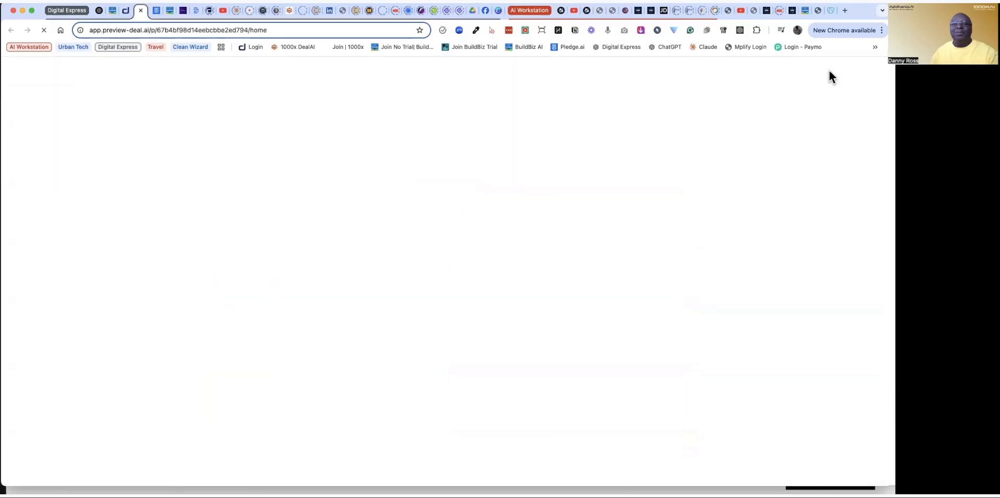
{"action": "scroll", "coordinate": [758, 211], "scroll_direction": "down", "scroll_amount": 3}
{"action": "scroll", "coordinate": [758, 212], "scroll_direction": "up", "scroll_amount": 3}
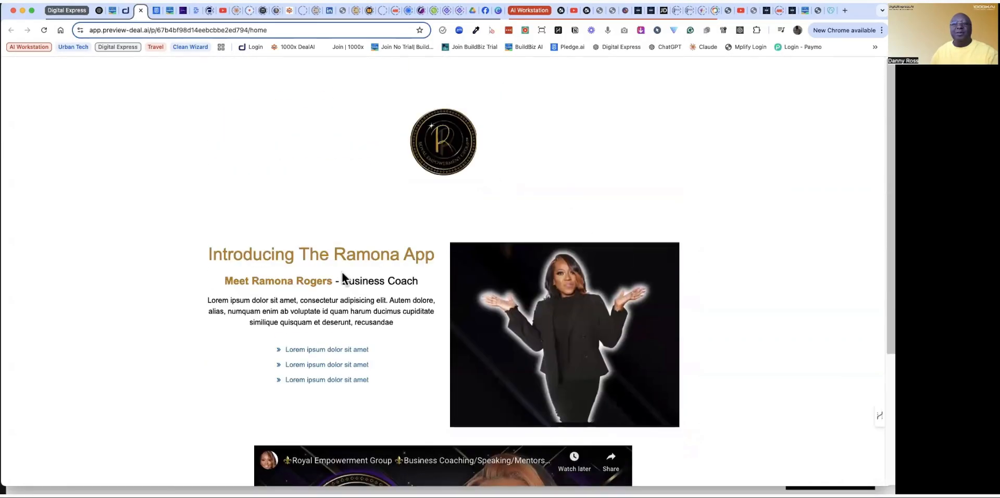
{"action": "scroll", "coordinate": [692, 327], "scroll_direction": "down", "scroll_amount": 1}
{"action": "scroll", "coordinate": [691, 324], "scroll_direction": "down", "scroll_amount": 4}
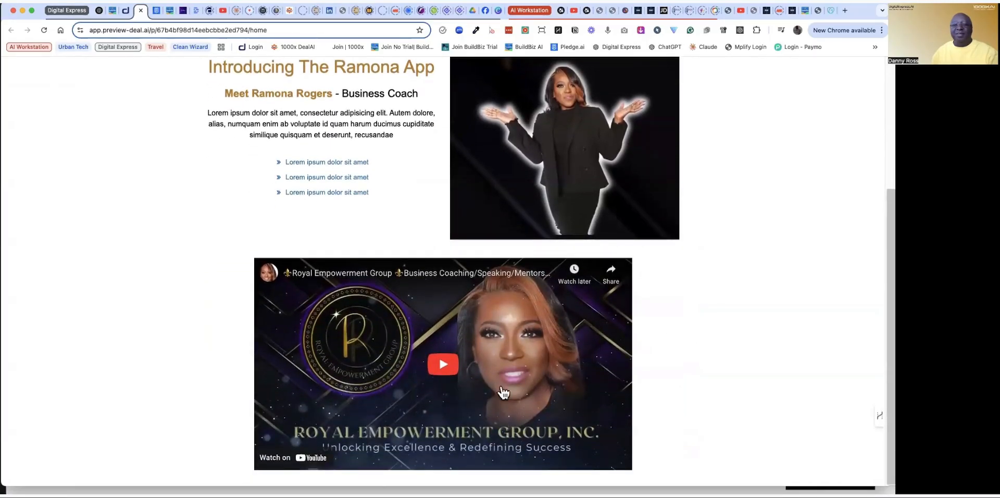
{"action": "left_click", "coordinate": [440, 372]}
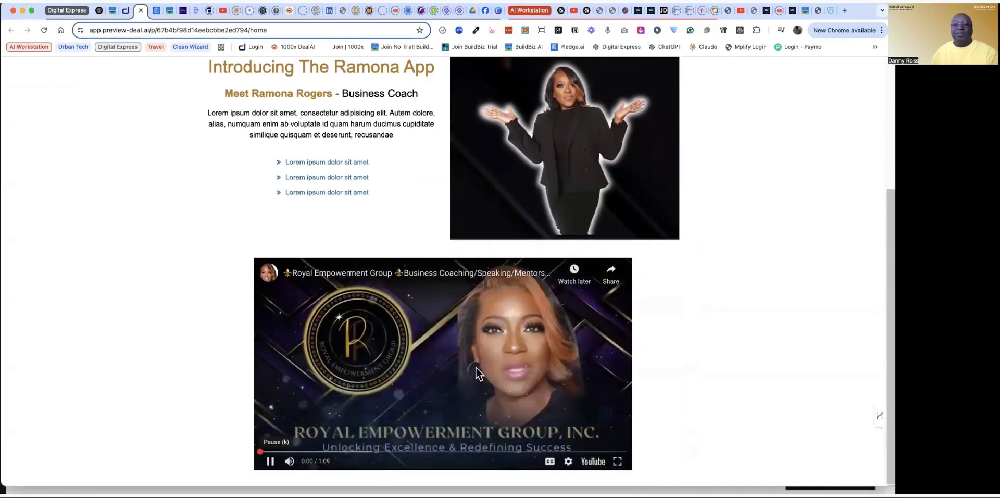
{"action": "left_click", "coordinate": [269, 463]}
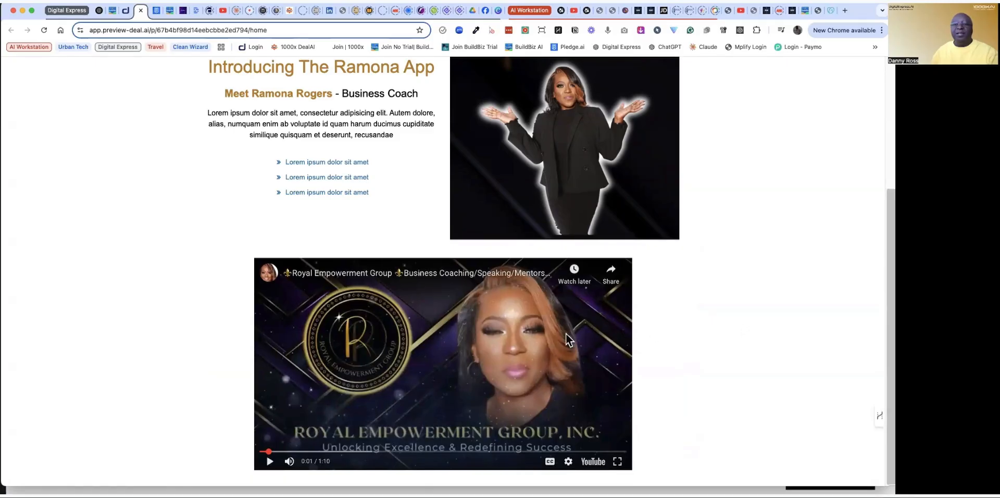
Step: Look over the rest of the live preview, then close it to return to the editor
{"action": "scroll", "coordinate": [663, 167], "scroll_direction": "up", "scroll_amount": 4}
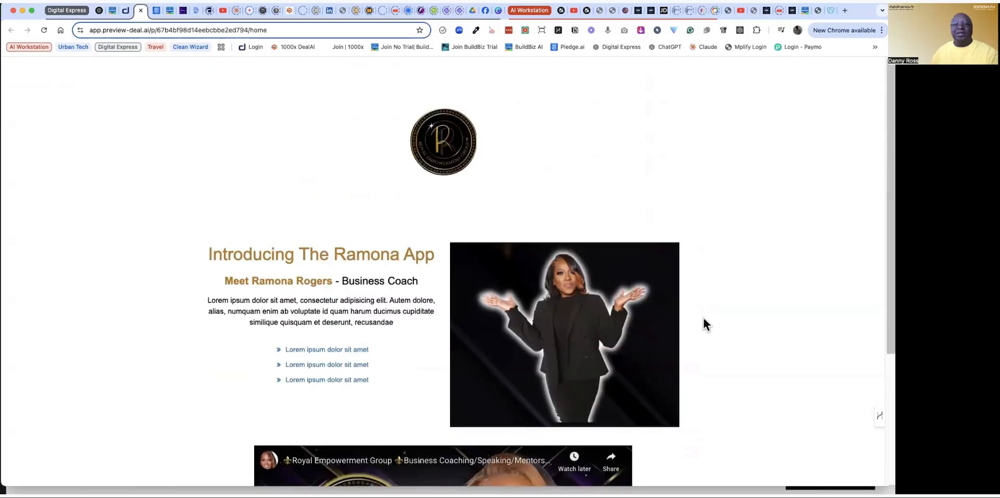
{"action": "scroll", "coordinate": [703, 324], "scroll_direction": "down", "scroll_amount": 4}
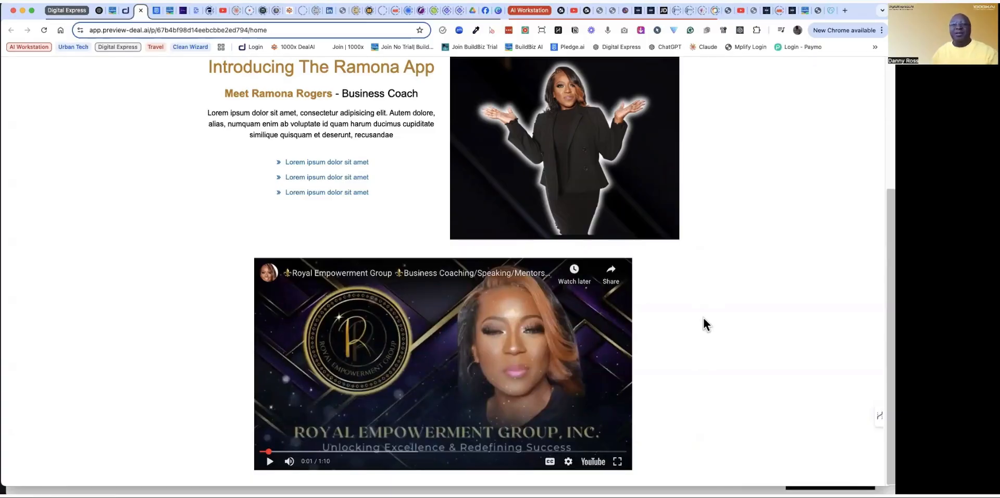
{"action": "scroll", "coordinate": [677, 318], "scroll_direction": "up", "scroll_amount": 4}
{"action": "scroll", "coordinate": [625, 334], "scroll_direction": "down", "scroll_amount": 3}
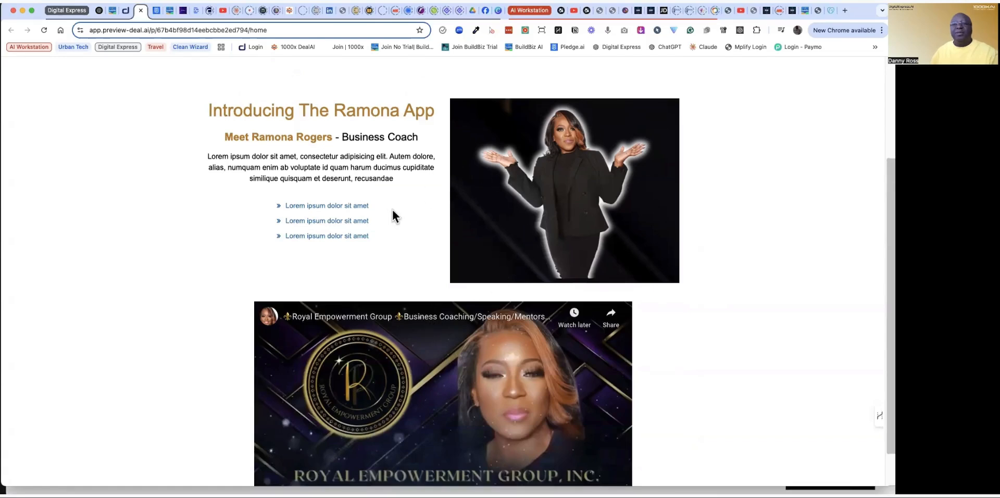
{"action": "scroll", "coordinate": [391, 224], "scroll_direction": "down", "scroll_amount": 2}
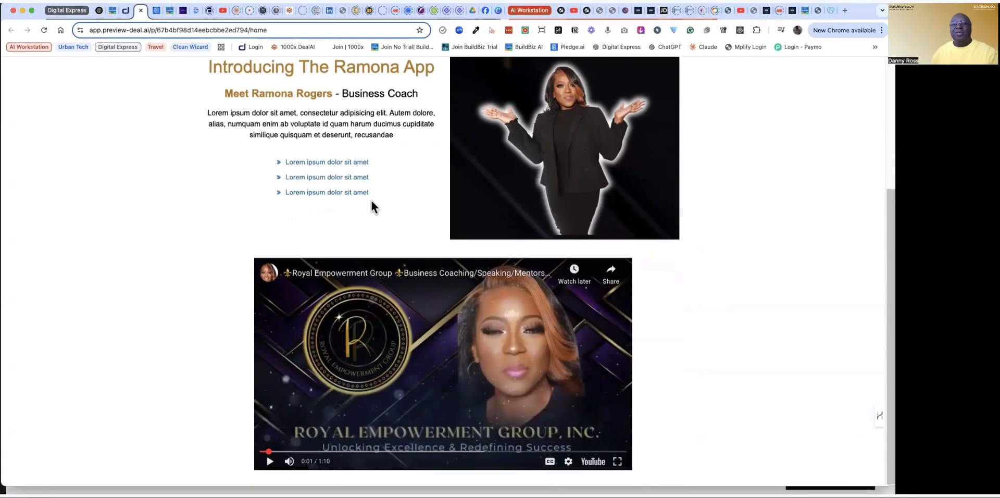
{"action": "scroll", "coordinate": [397, 211], "scroll_direction": "up", "scroll_amount": 5}
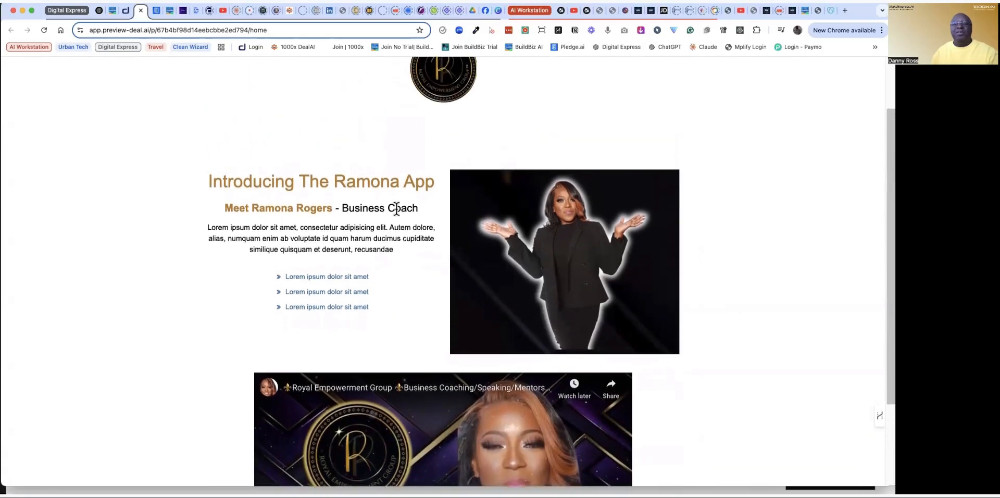
{"action": "scroll", "coordinate": [462, 239], "scroll_direction": "down", "scroll_amount": 2}
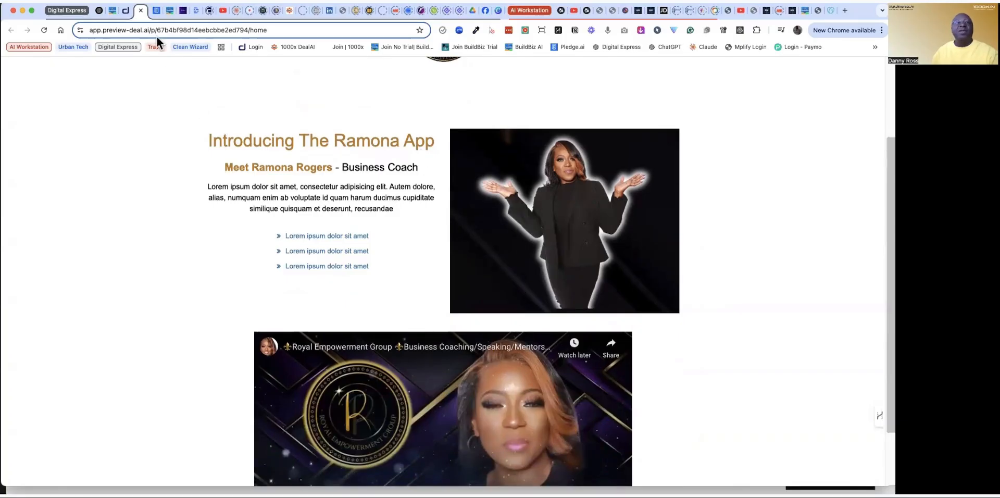
{"action": "key", "text": "super+w"}
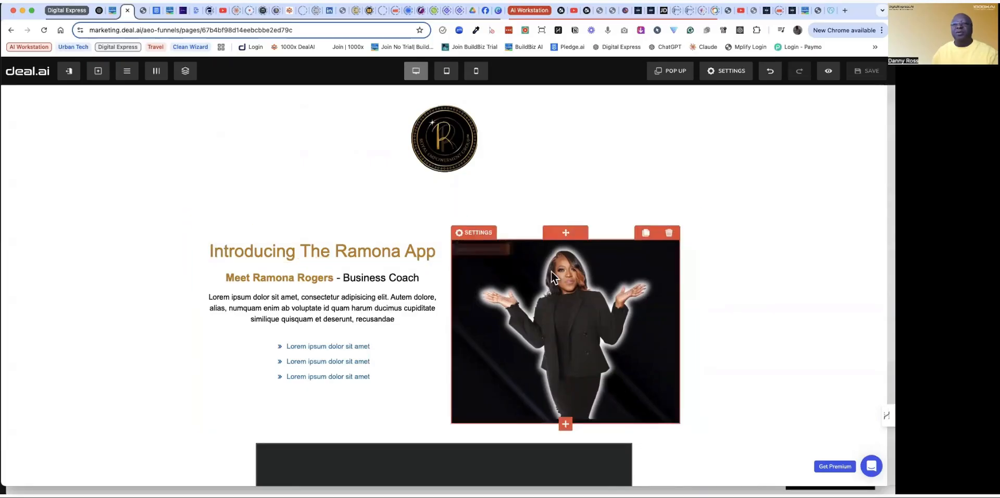
Step: Give the intro and photo row a faint translucent gold background (#be822e2b)
{"action": "left_click", "coordinate": [689, 259]}
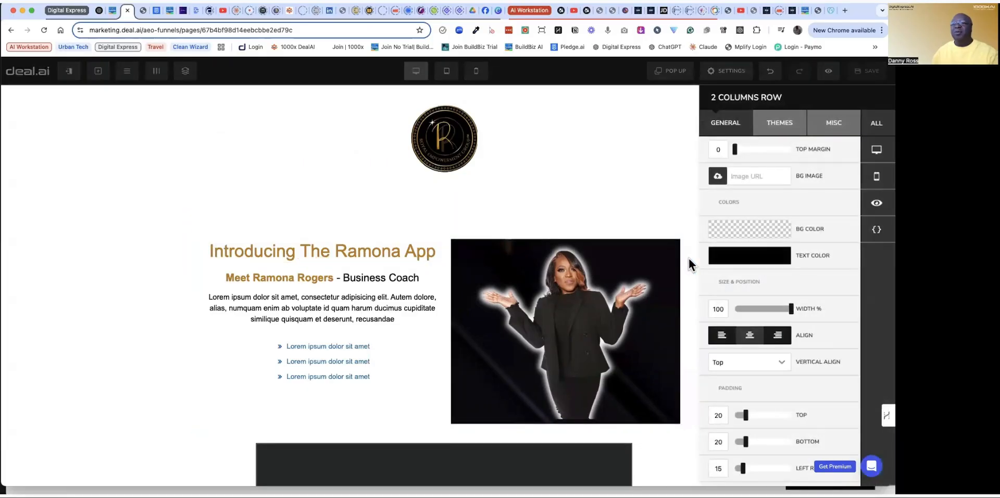
{"action": "left_click", "coordinate": [760, 235]}
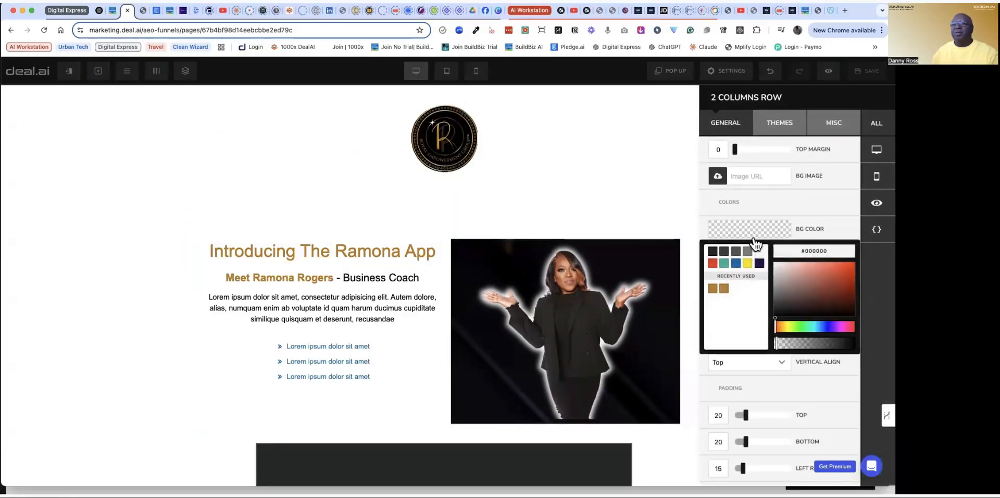
{"action": "left_click", "coordinate": [724, 290]}
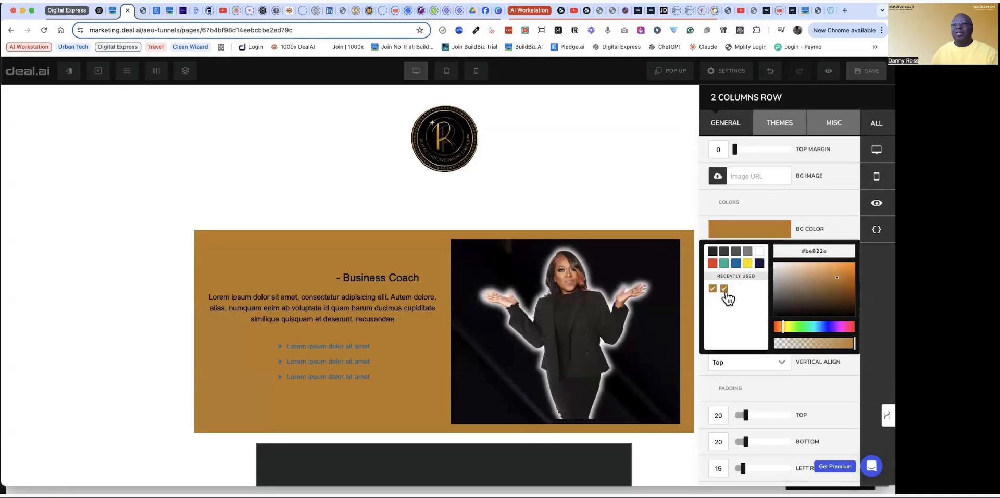
{"action": "left_click_drag", "start_coordinate": [855, 346], "coordinate": [791, 353]}
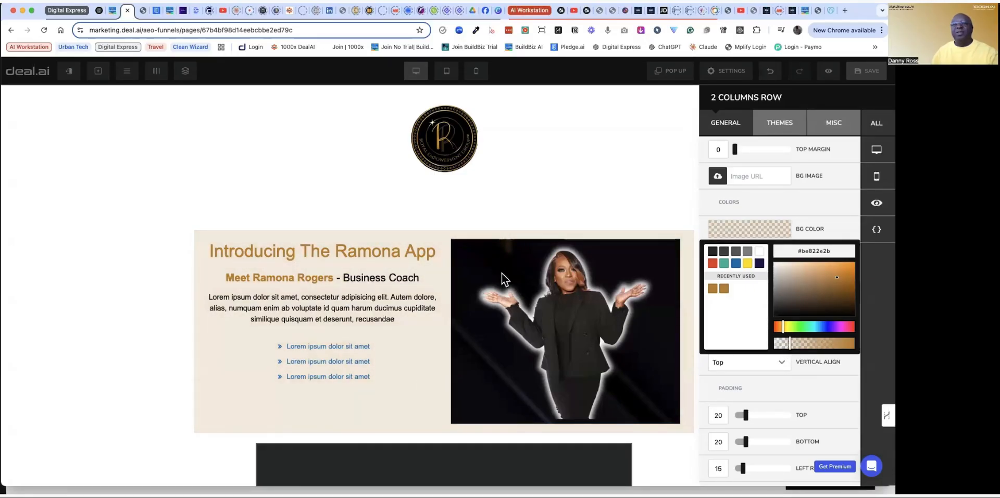
{"action": "left_click", "coordinate": [646, 452]}
{"action": "scroll", "coordinate": [684, 382], "scroll_direction": "down", "scroll_amount": 5}
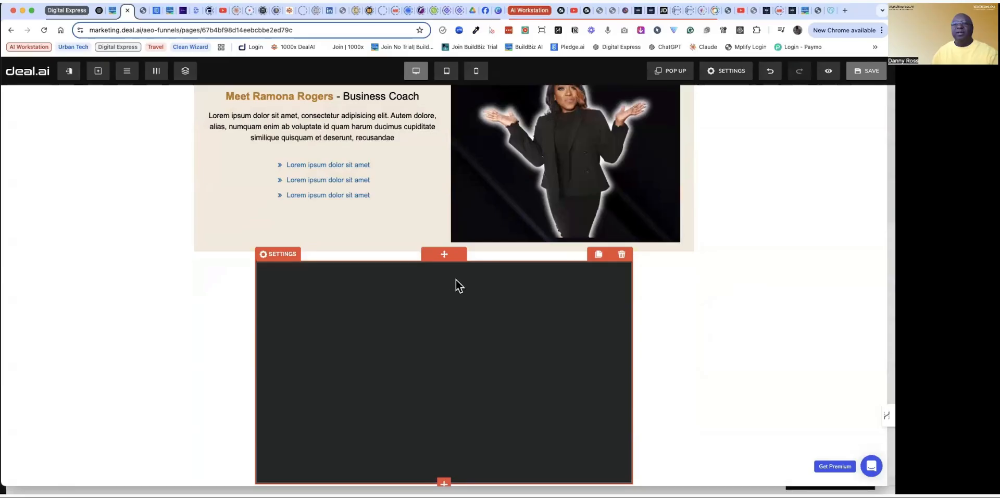
Step: Set the embedded YouTube video's top margin to 30
{"action": "left_click", "coordinate": [301, 264]}
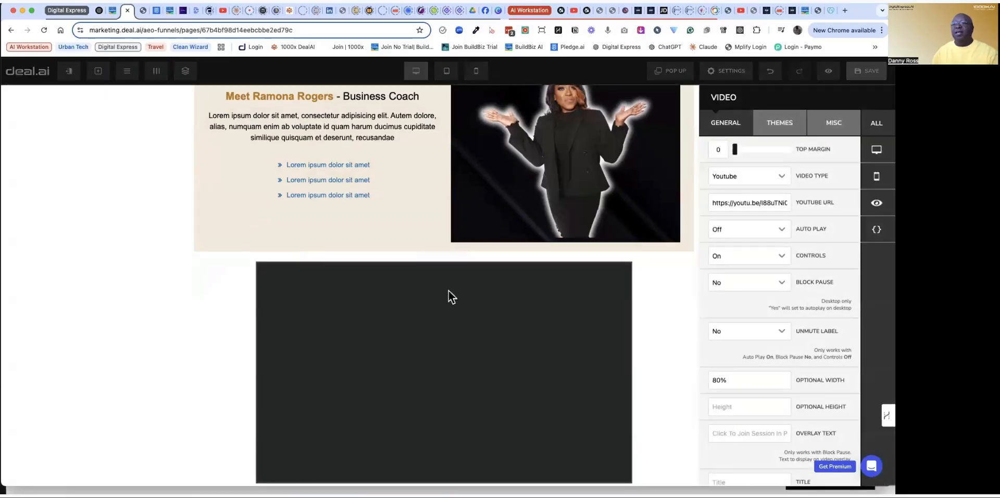
{"action": "left_click_drag", "start_coordinate": [735, 154], "coordinate": [754, 156]}
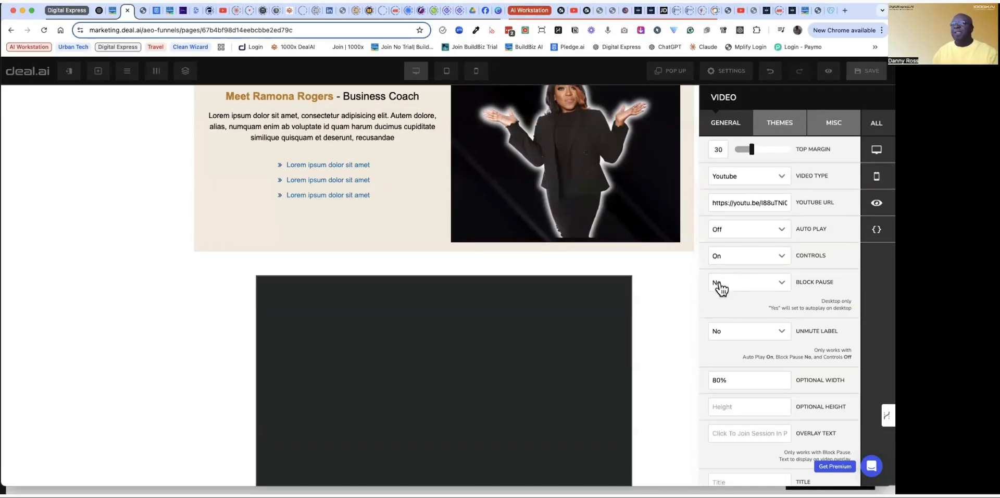
{"action": "left_click", "coordinate": [666, 304]}
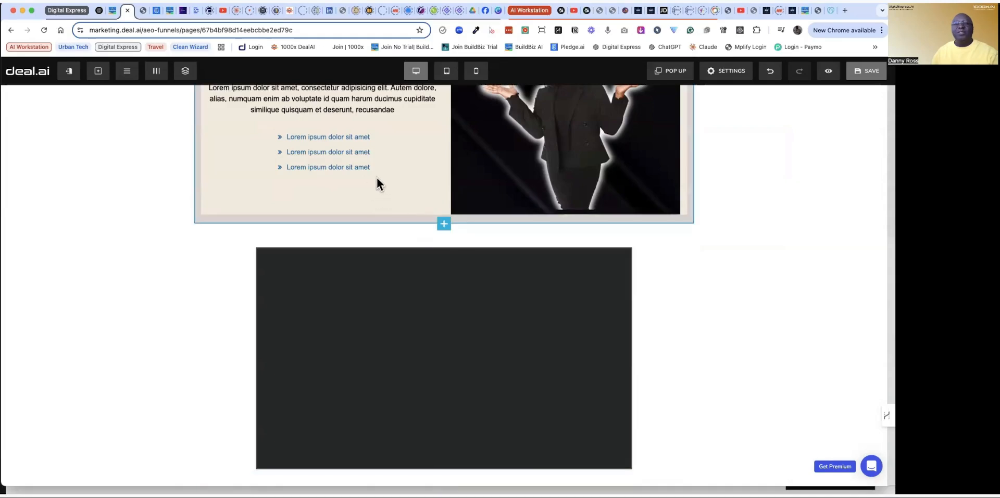
Step: Insert a new button element below the bullet list
{"action": "scroll", "coordinate": [377, 177], "scroll_direction": "up", "scroll_amount": 3}
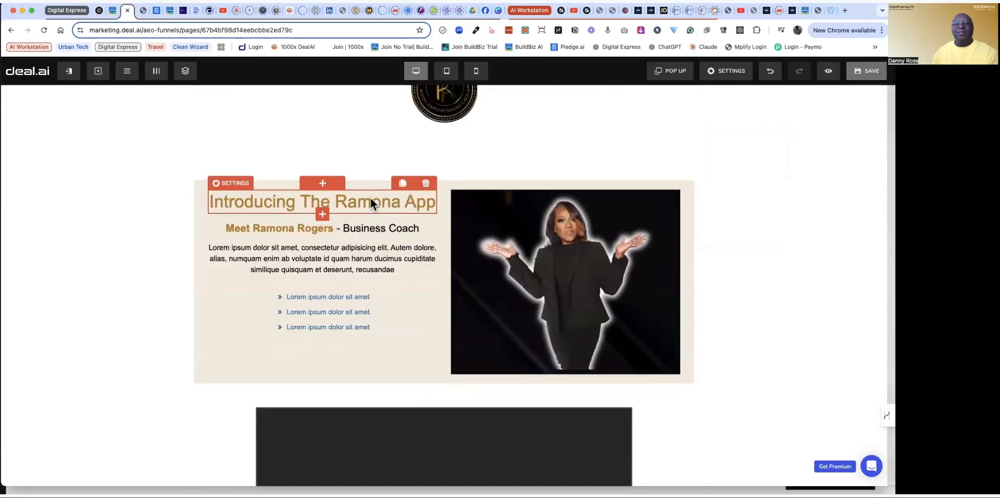
{"action": "left_click", "coordinate": [321, 336]}
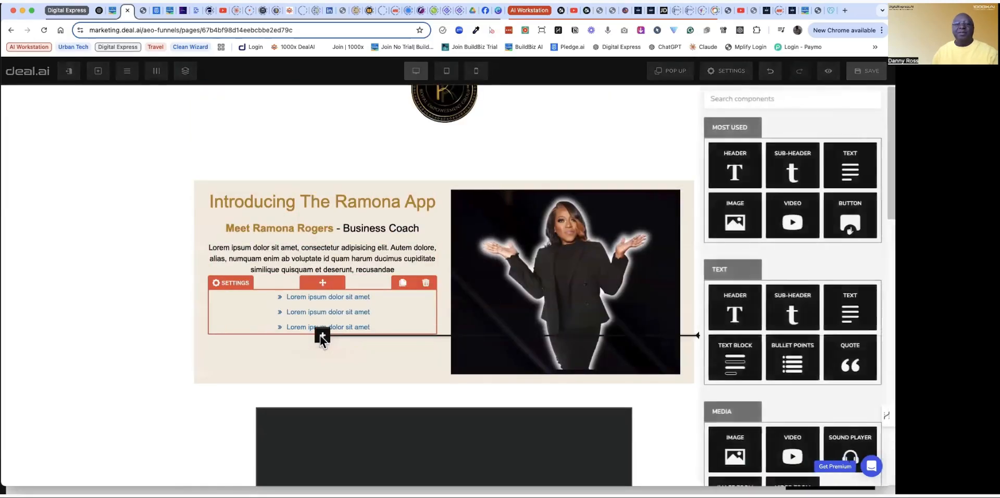
{"action": "left_click", "coordinate": [850, 219]}
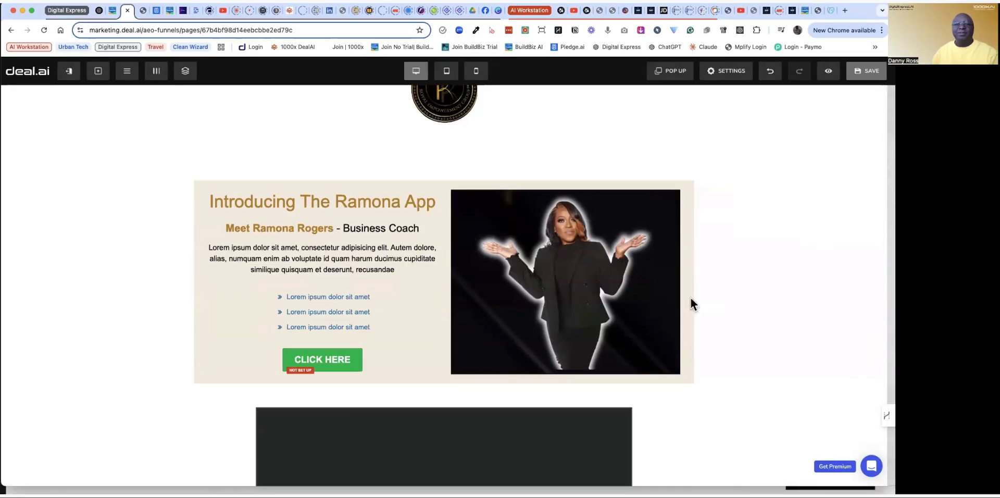
Step: Label the button 'Launch Ask Ramona App' with subtext 'Get Business Coaching Advice' at font size 22
{"action": "left_click", "coordinate": [332, 357]}
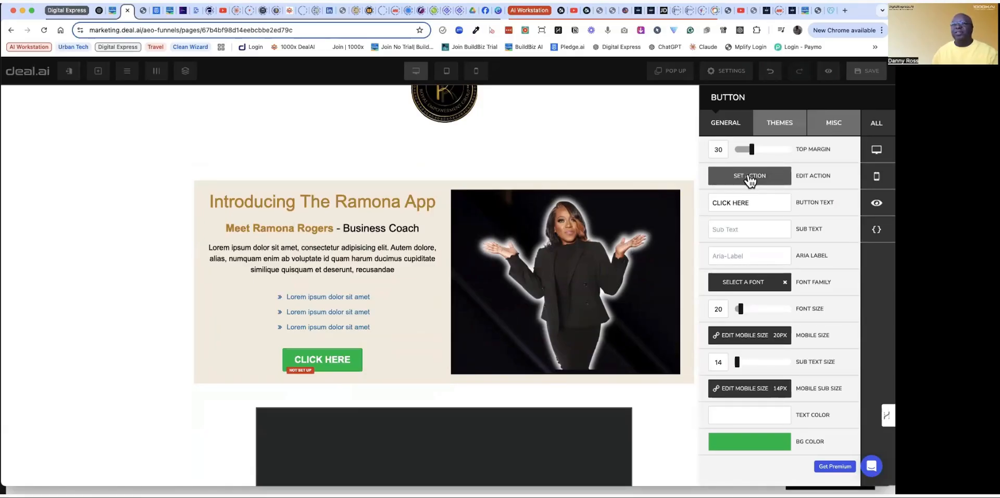
{"action": "triple_click", "coordinate": [738, 202]}
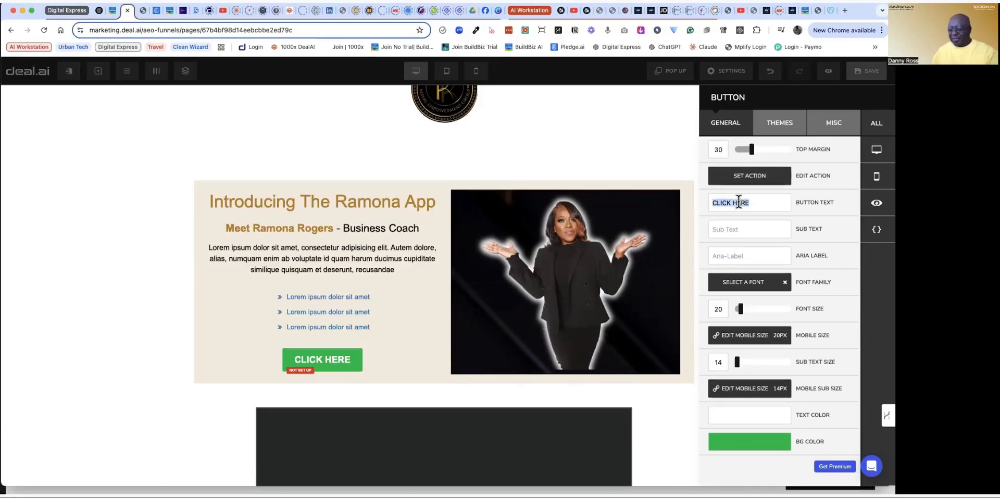
{"action": "type", "text": "Laun"}
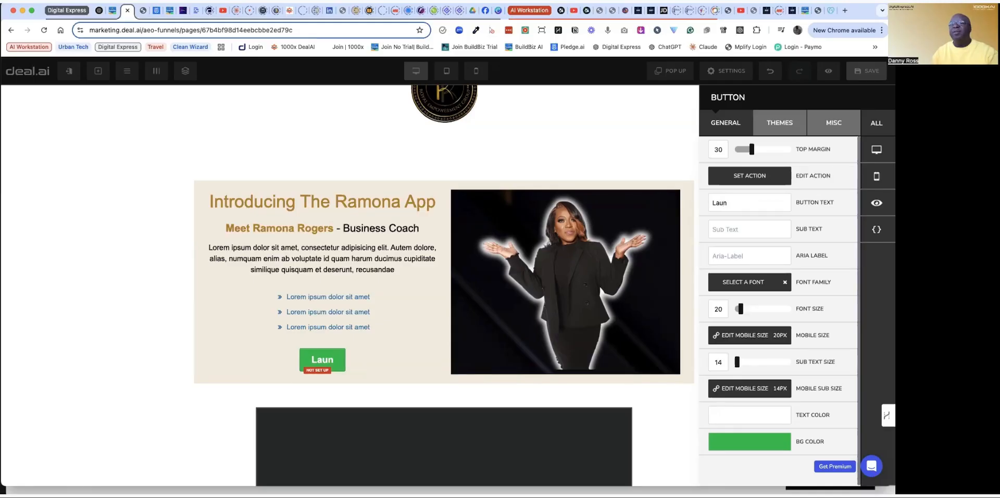
{"action": "type", "text": "ch A"}
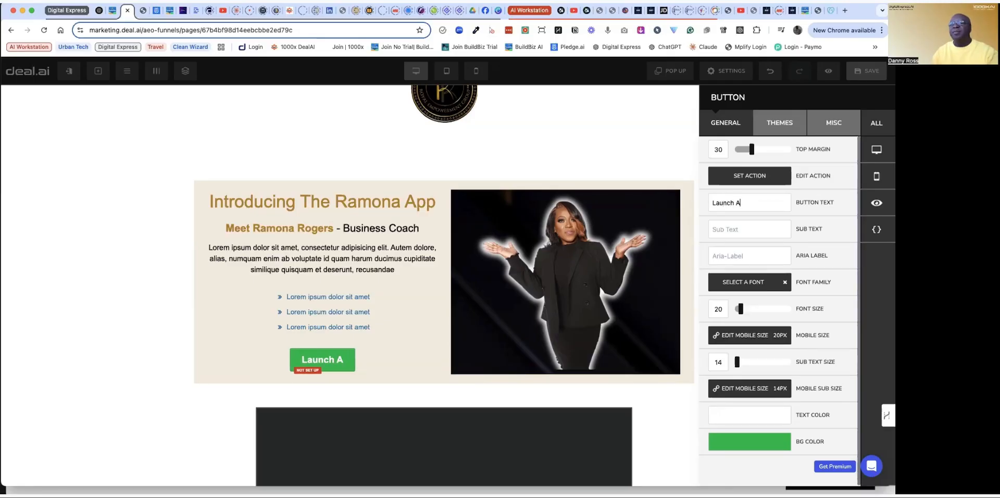
{"action": "type", "text": "sk Ramona"}
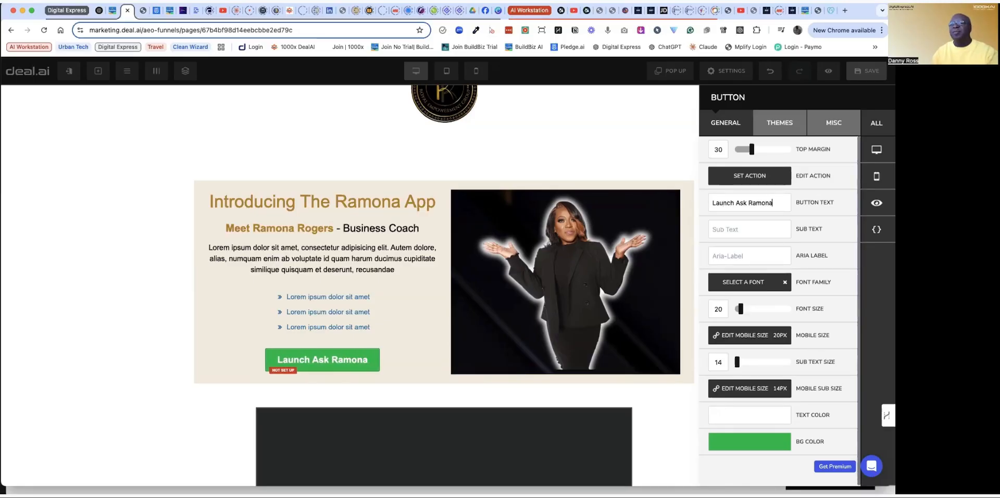
{"action": "type", "text": " App"}
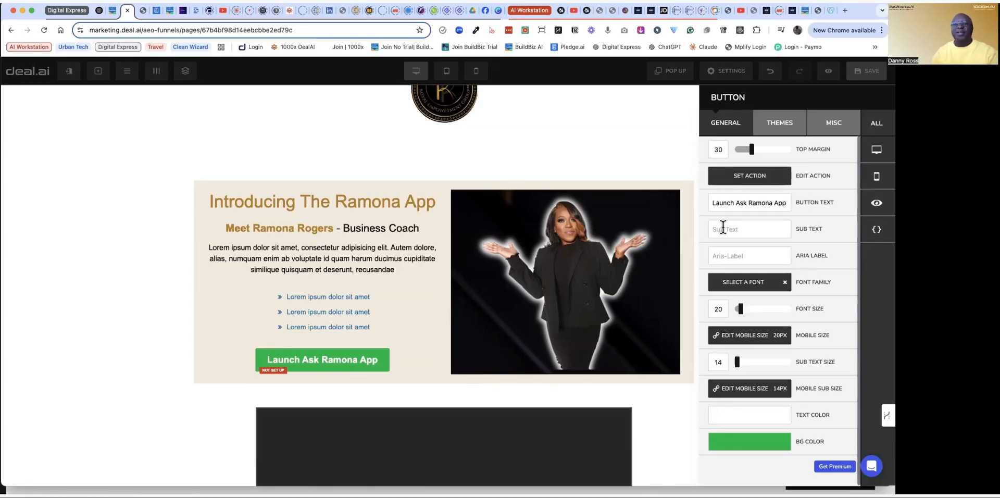
{"action": "type", "text": "Get"}
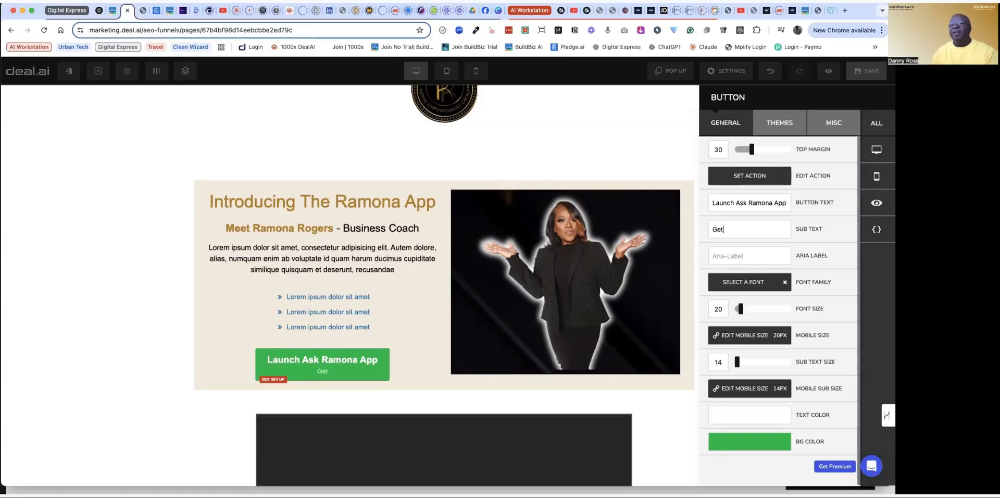
{"action": "type", "text": " Bu"}
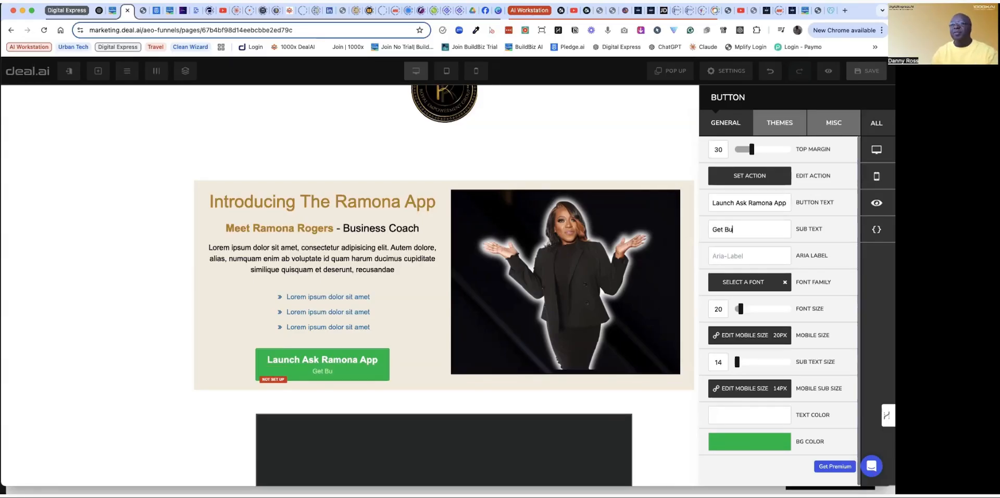
{"action": "type", "text": "siness Co"}
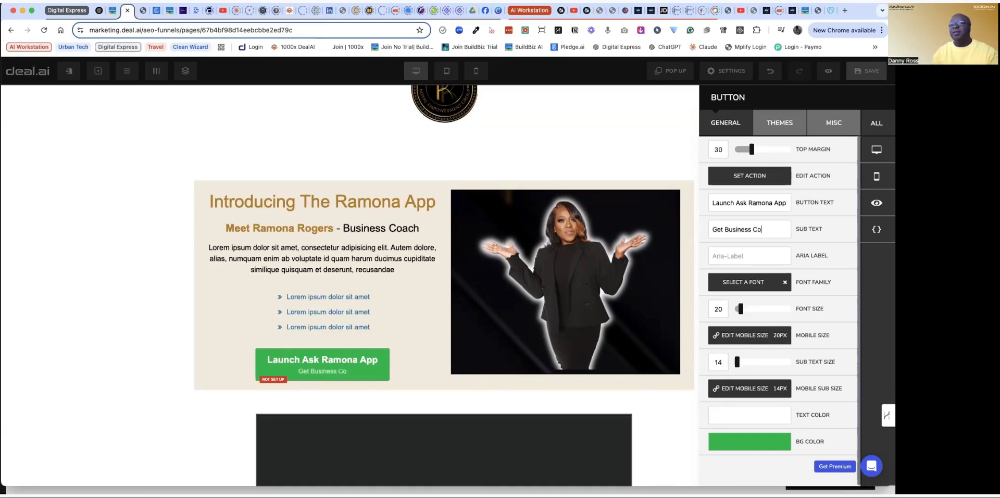
{"action": "type", "text": "aching Advice"}
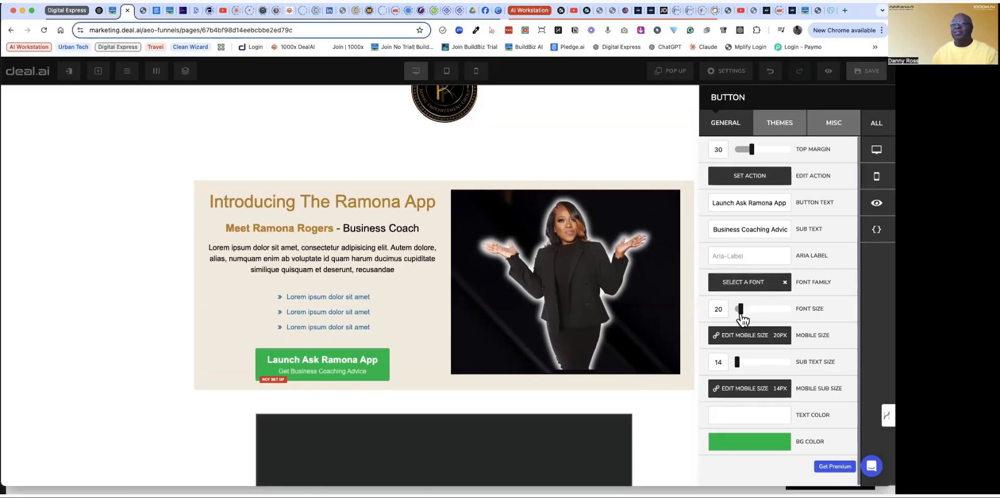
{"action": "left_click_drag", "start_coordinate": [741, 314], "coordinate": [744, 316]}
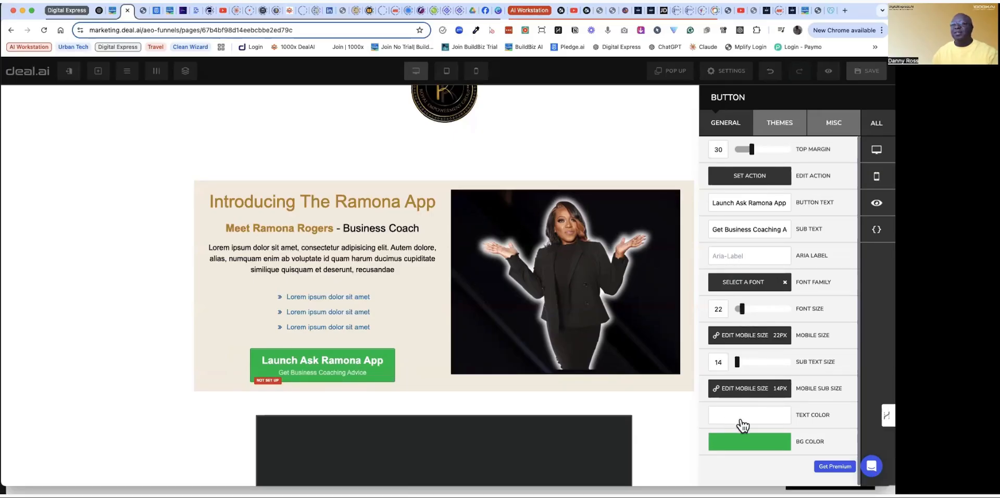
Step: Change the launch button's background to the recently used gold (#be822e) and show the themes
{"action": "left_click", "coordinate": [753, 444]}
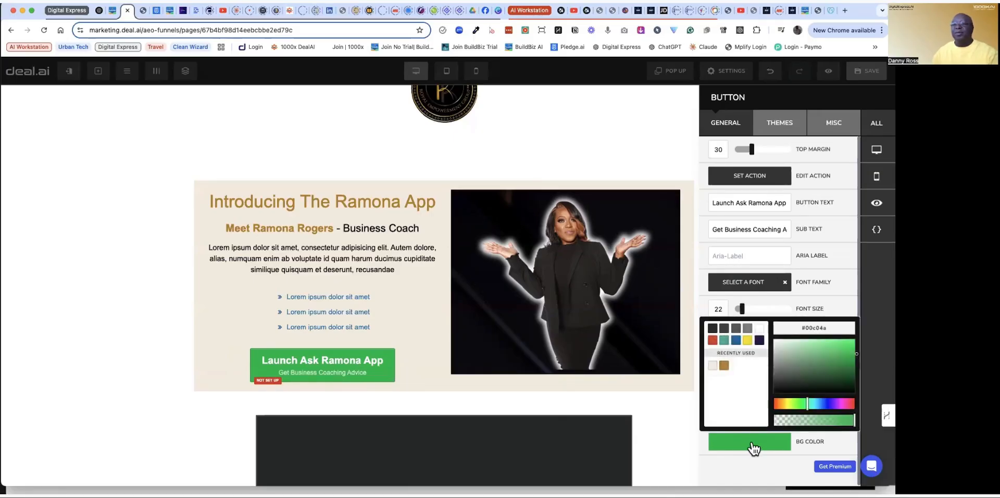
{"action": "left_click", "coordinate": [725, 366]}
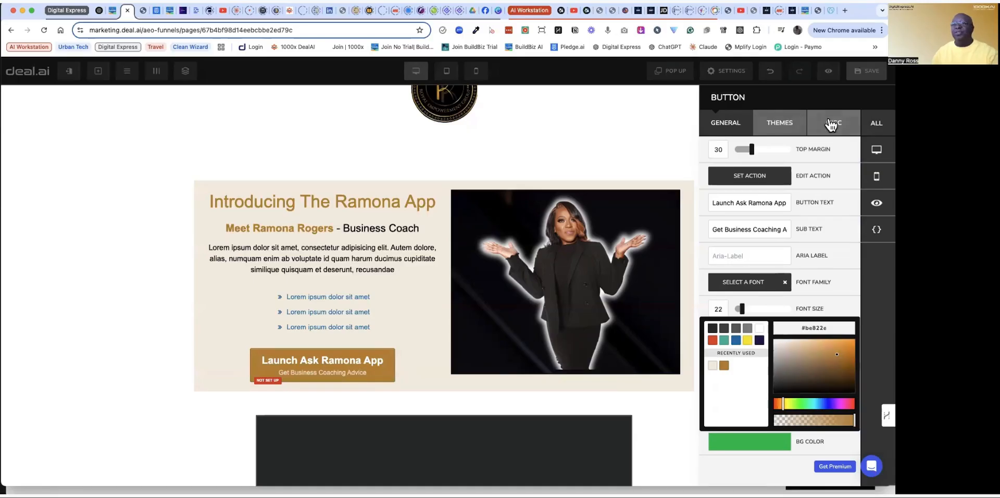
{"action": "left_click", "coordinate": [791, 129]}
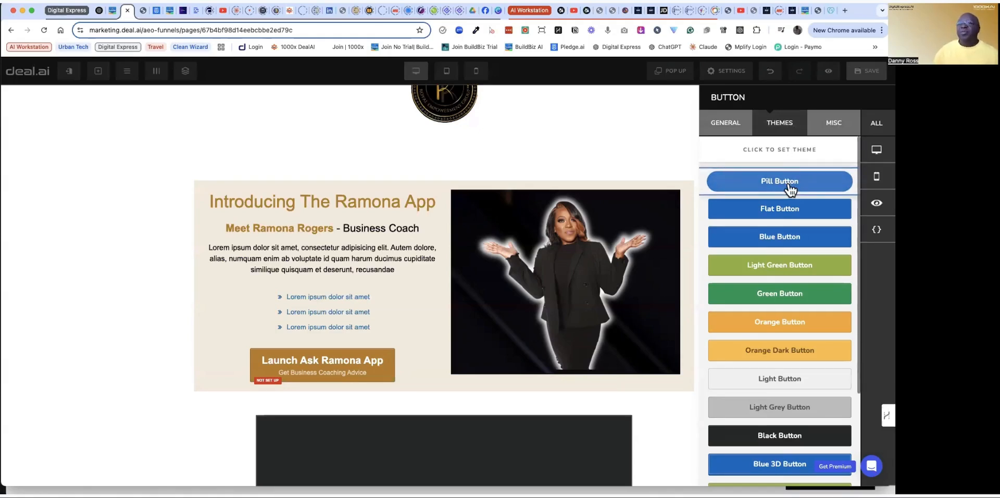
Step: Apply the blue Pill Button theme, with 60px rounded corners, to the launch button
{"action": "scroll", "coordinate": [789, 221], "scroll_direction": "down", "scroll_amount": 5}
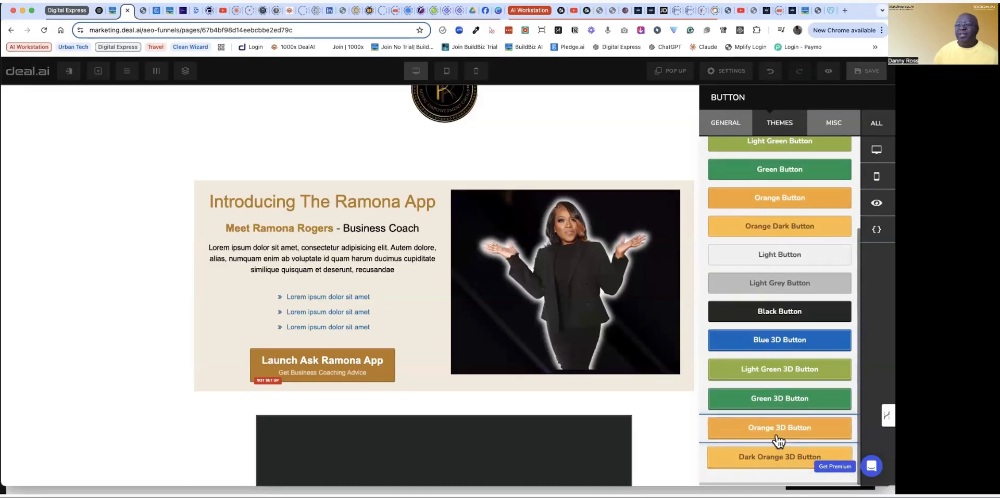
{"action": "scroll", "coordinate": [771, 343], "scroll_direction": "up", "scroll_amount": 3}
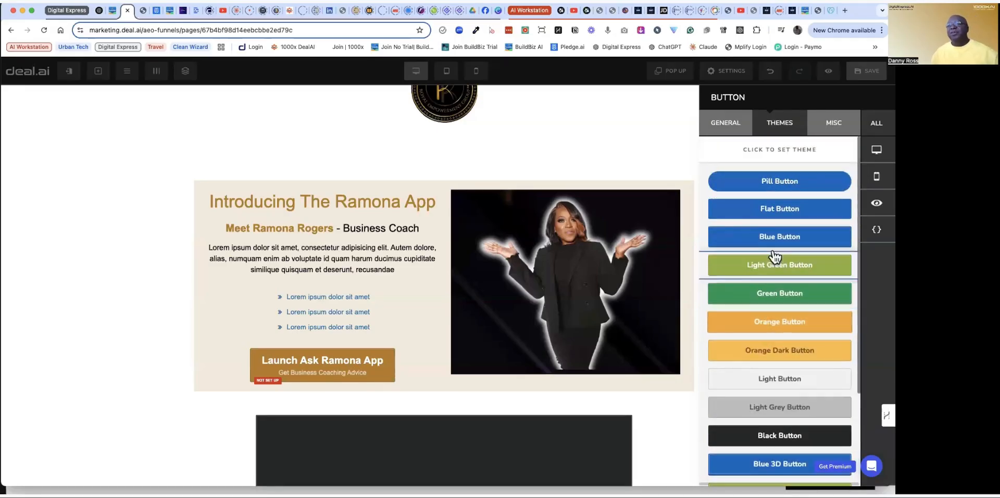
{"action": "left_click", "coordinate": [781, 181]}
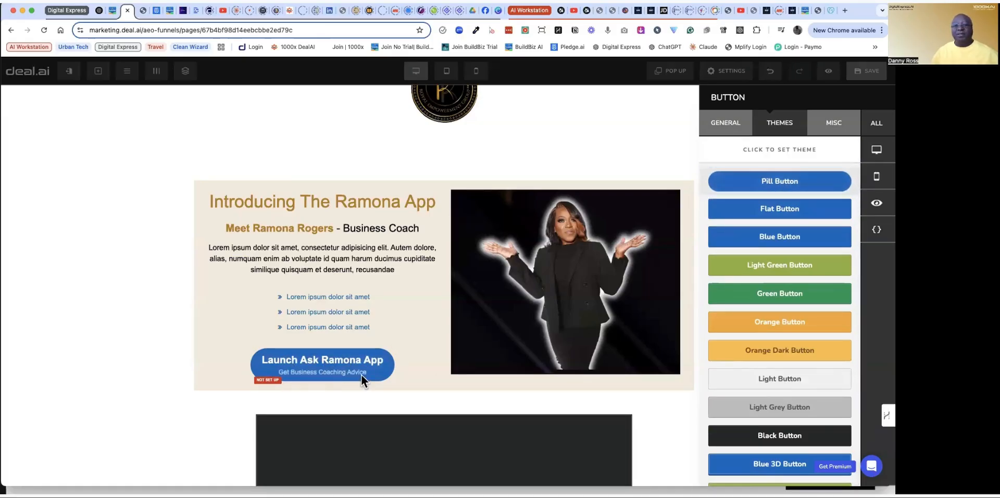
{"action": "left_click", "coordinate": [830, 130]}
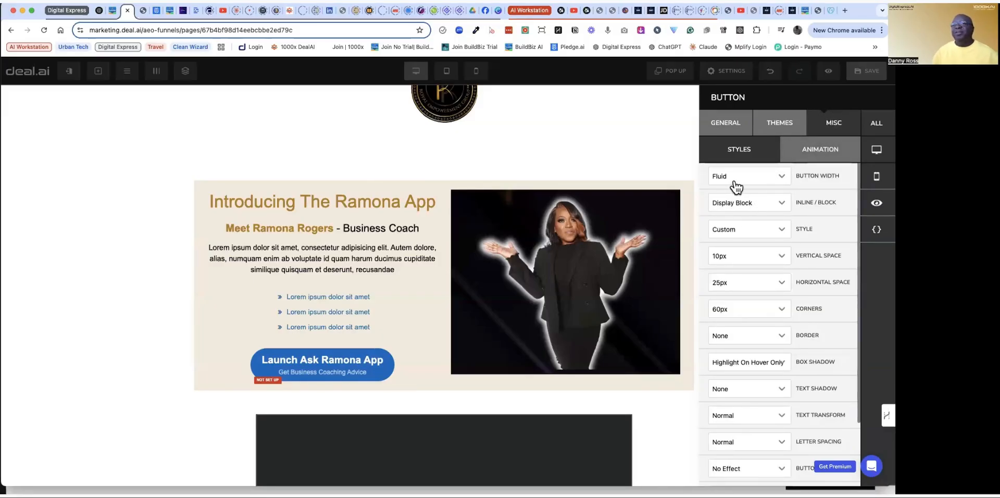
Step: Try 3px and 5px corners on the launch button, then settle back on 60px
{"action": "scroll", "coordinate": [734, 299], "scroll_direction": "down", "scroll_amount": 2}
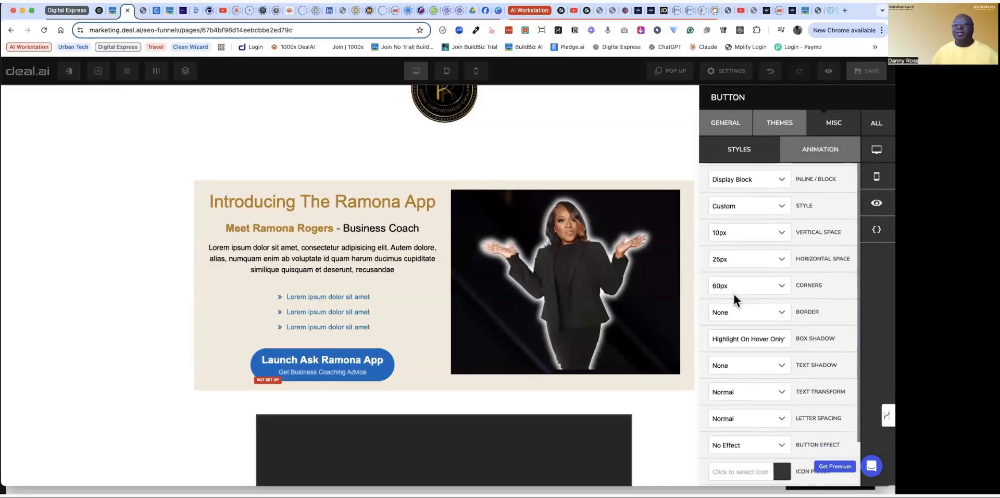
{"action": "scroll", "coordinate": [734, 301], "scroll_direction": "down", "scroll_amount": 2}
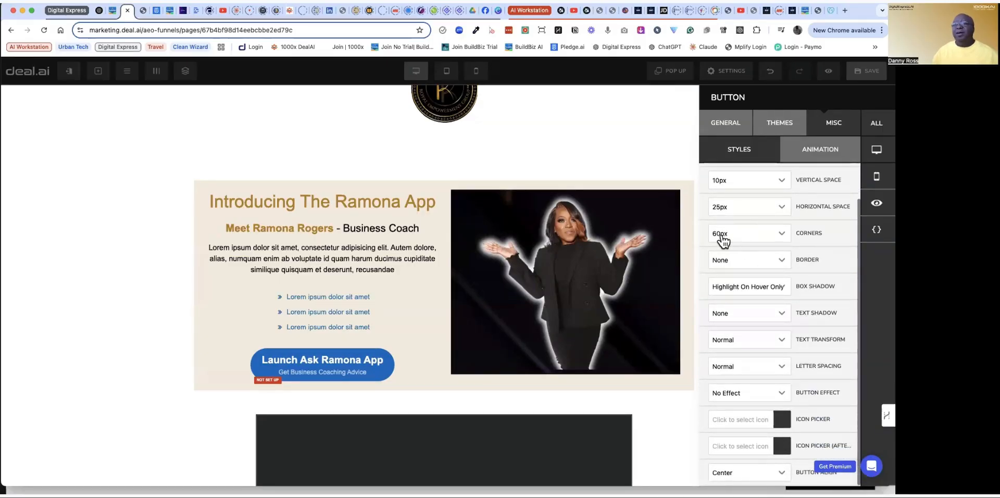
{"action": "left_click", "coordinate": [786, 237]}
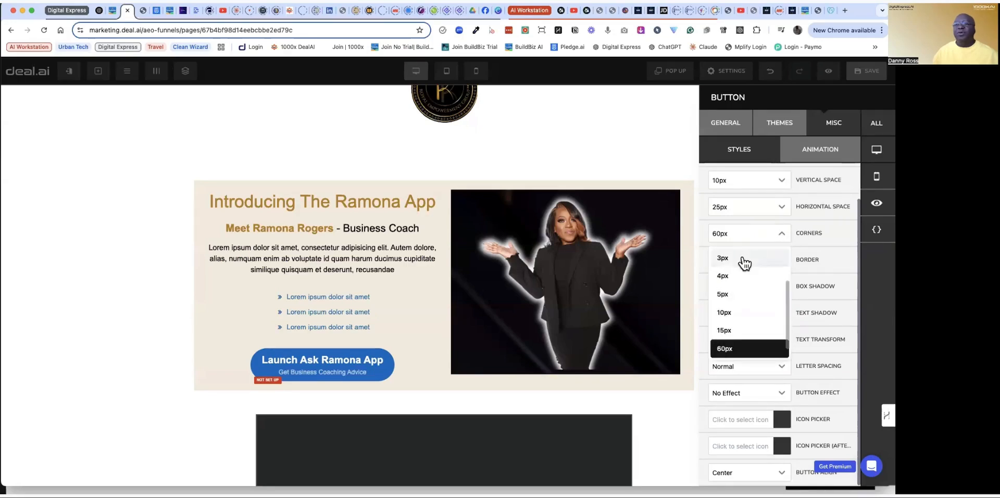
{"action": "left_click", "coordinate": [724, 258]}
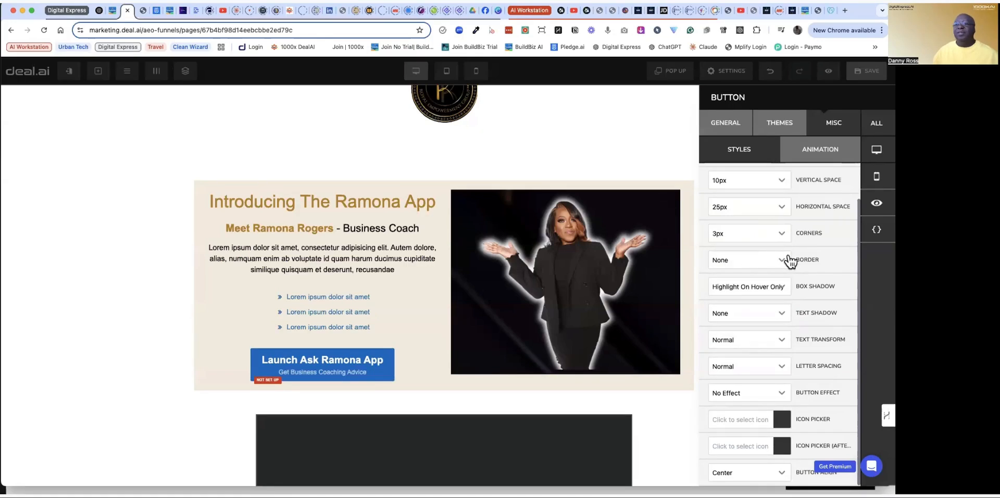
{"action": "left_click", "coordinate": [777, 240]}
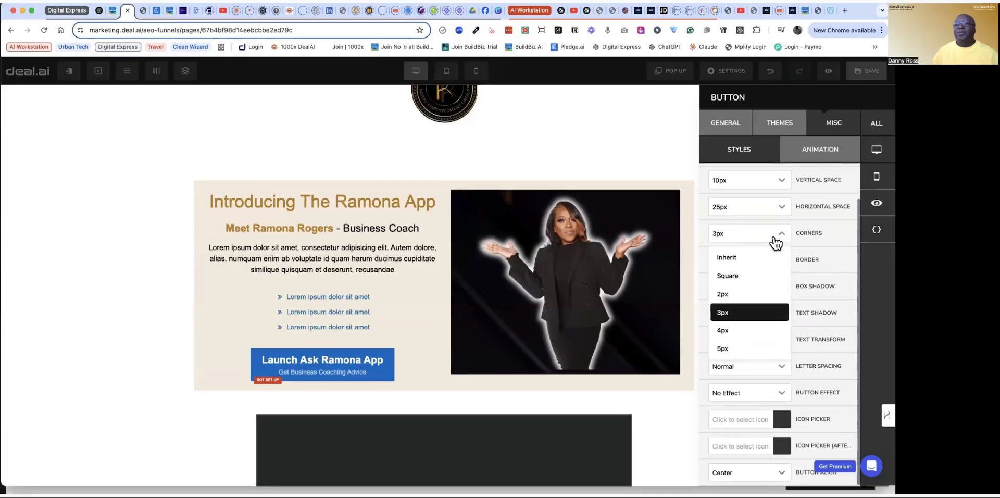
{"action": "left_click", "coordinate": [724, 349]}
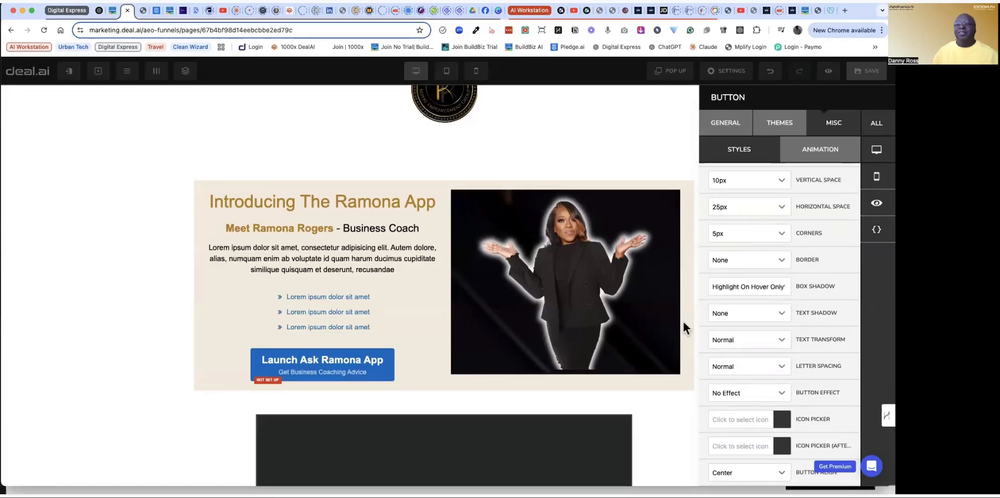
{"action": "left_click", "coordinate": [765, 233]}
{"action": "scroll", "coordinate": [749, 291], "scroll_direction": "down", "scroll_amount": 2}
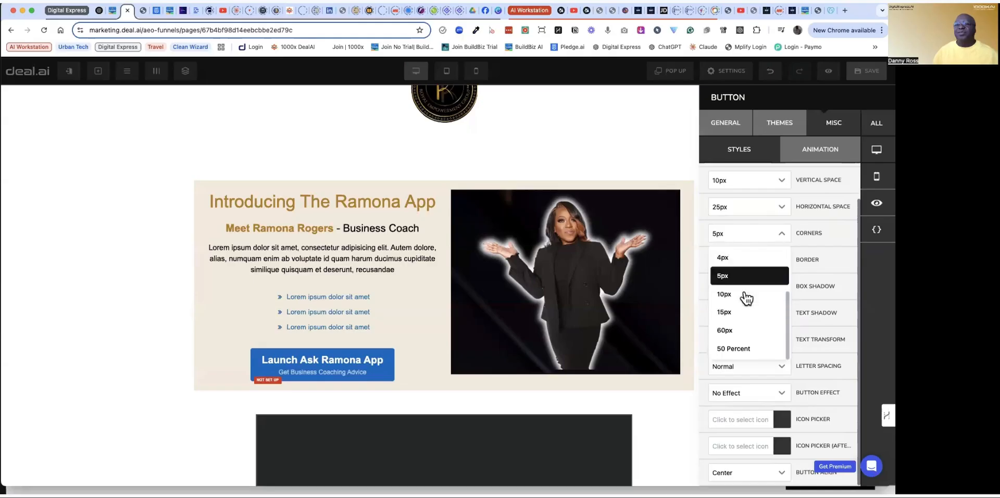
{"action": "left_click", "coordinate": [725, 331]}
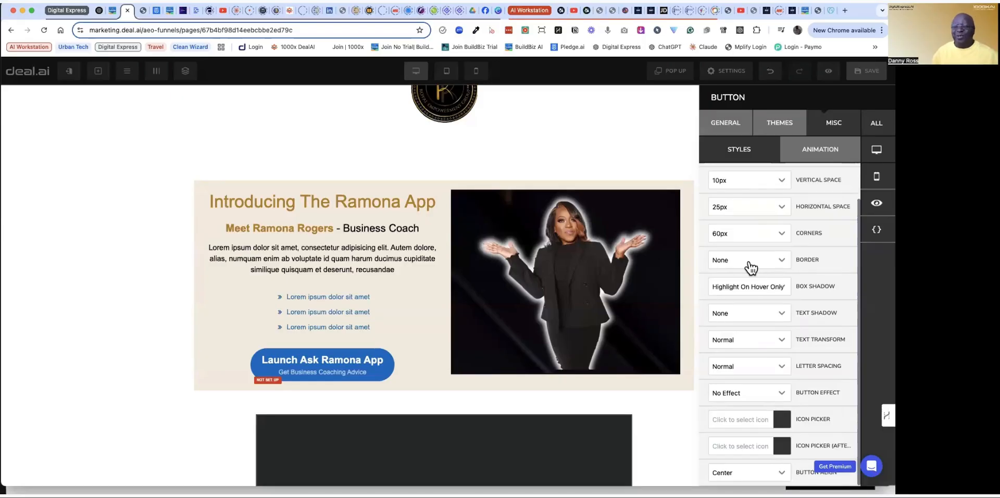
{"action": "left_click", "coordinate": [749, 239]}
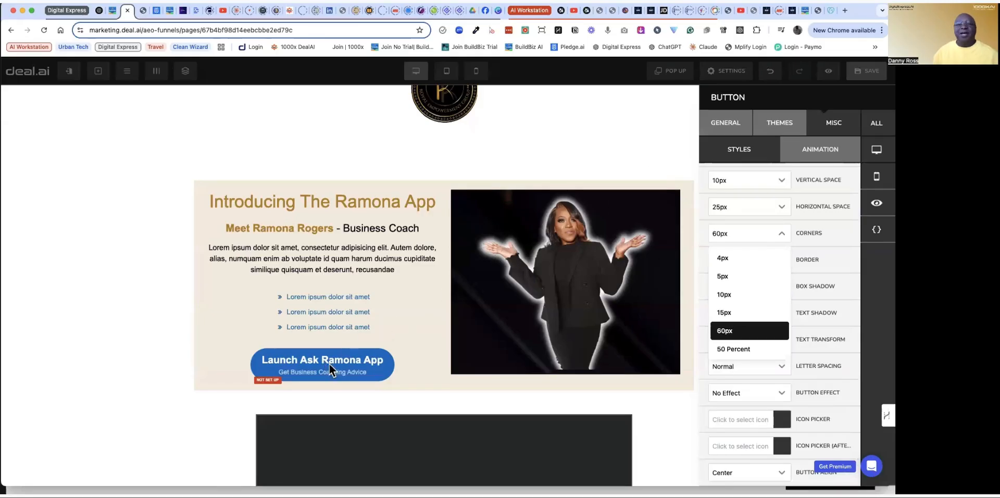
{"action": "left_click", "coordinate": [350, 367]}
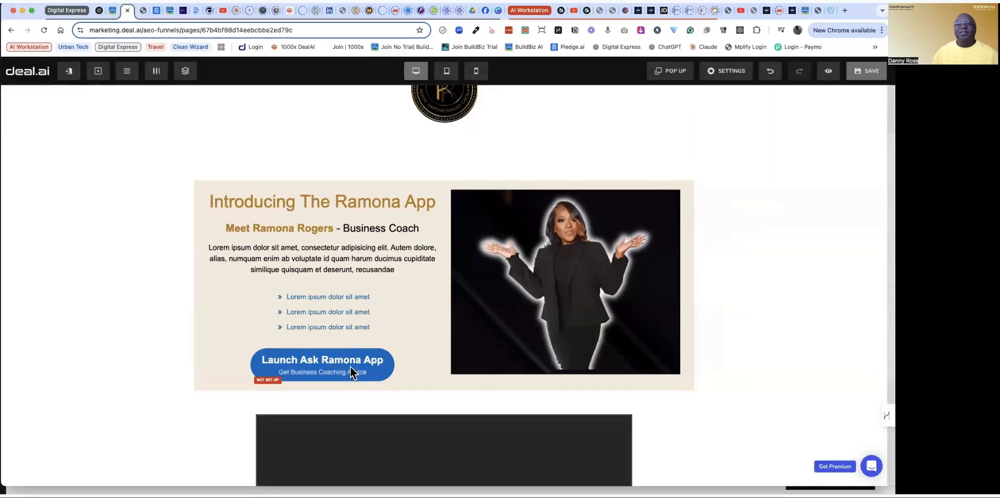
Step: Close the Graceful Threads funnel tab, check the live ask-ramona page, and return to the editor
{"action": "left_click", "coordinate": [114, 12]}
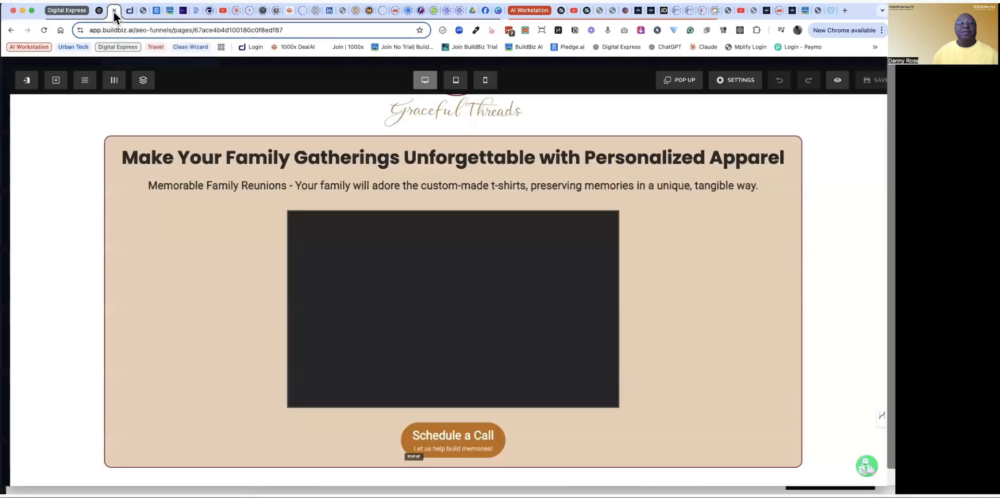
{"action": "left_click", "coordinate": [113, 11]}
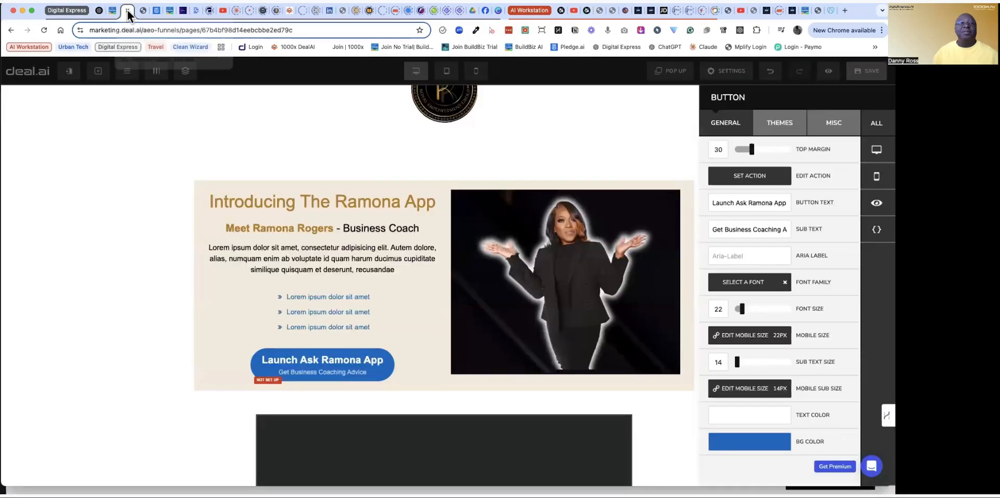
{"action": "left_click", "coordinate": [170, 11]}
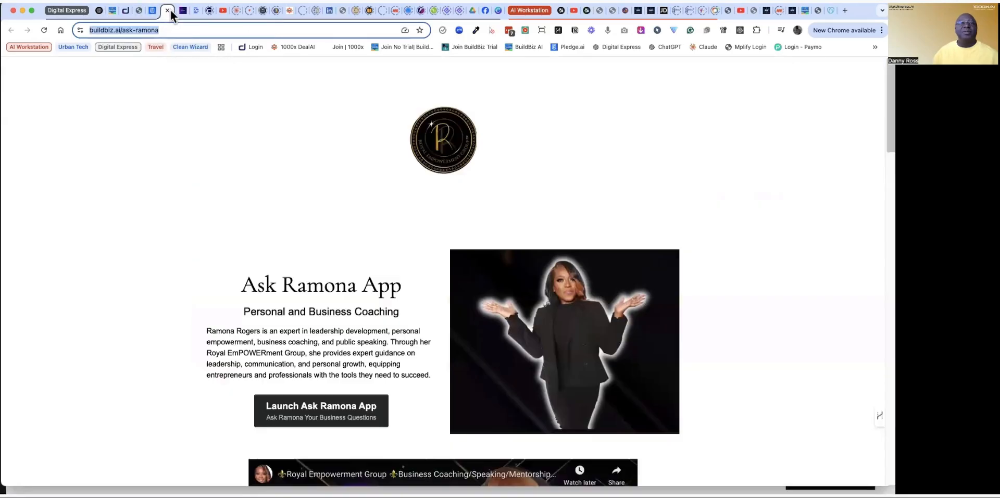
{"action": "left_click", "coordinate": [123, 11]}
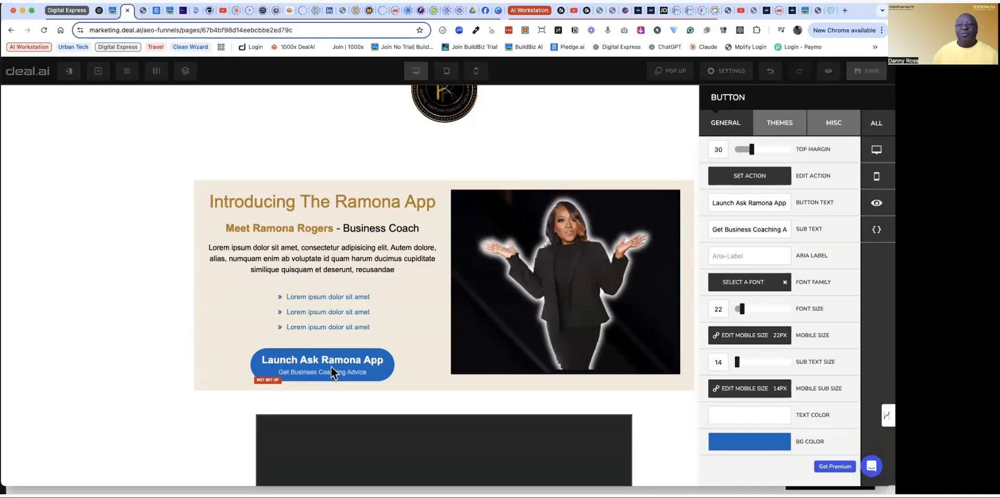
Step: Try pasting a new hex value into the button's background colour, then delete it and close the picker
{"action": "left_click", "coordinate": [746, 444]}
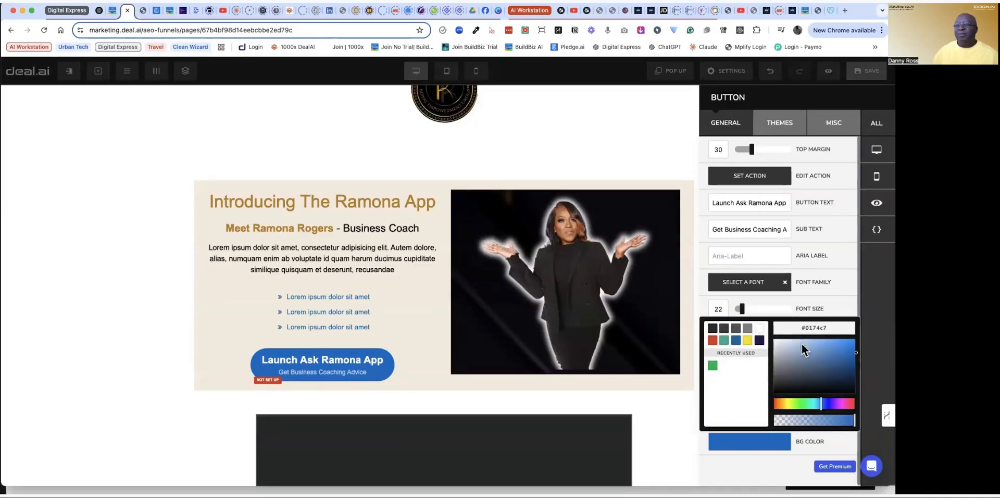
{"action": "double_click", "coordinate": [819, 327]}
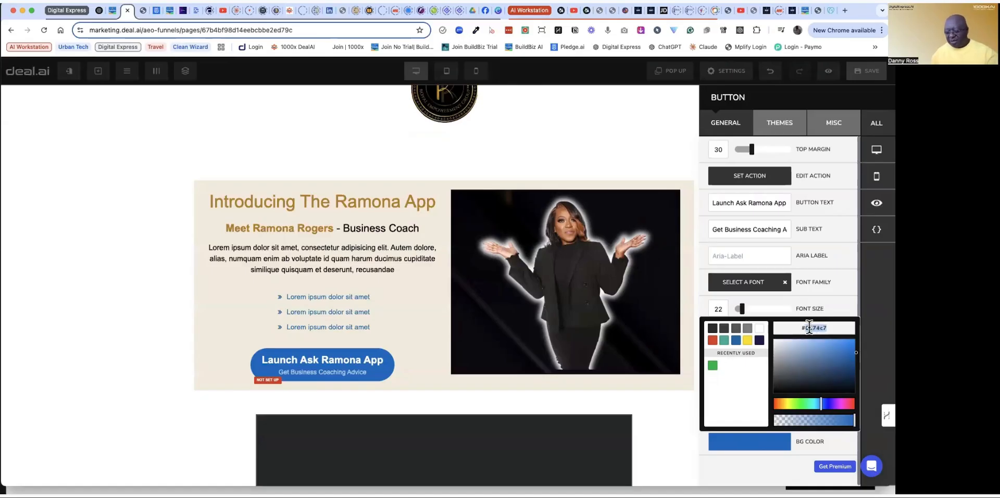
{"action": "key", "text": "super+v"}
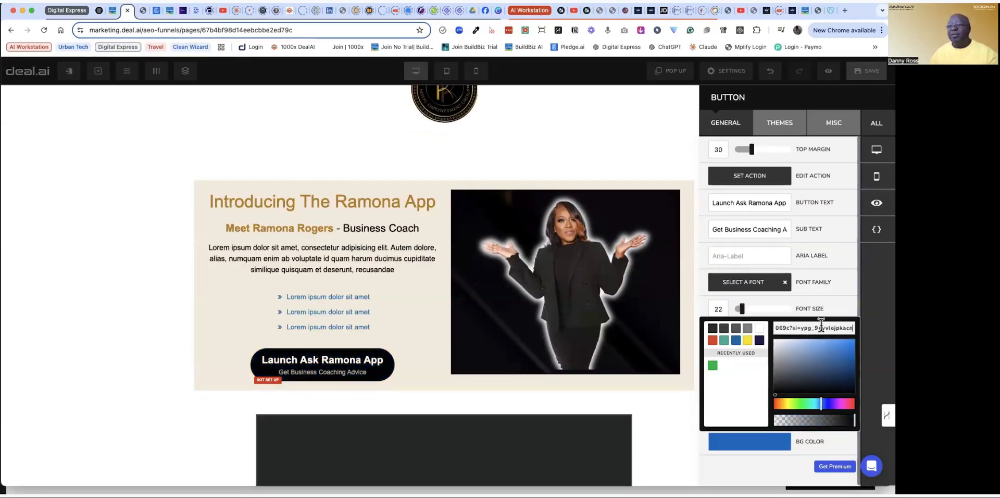
{"action": "triple_click", "coordinate": [820, 327]}
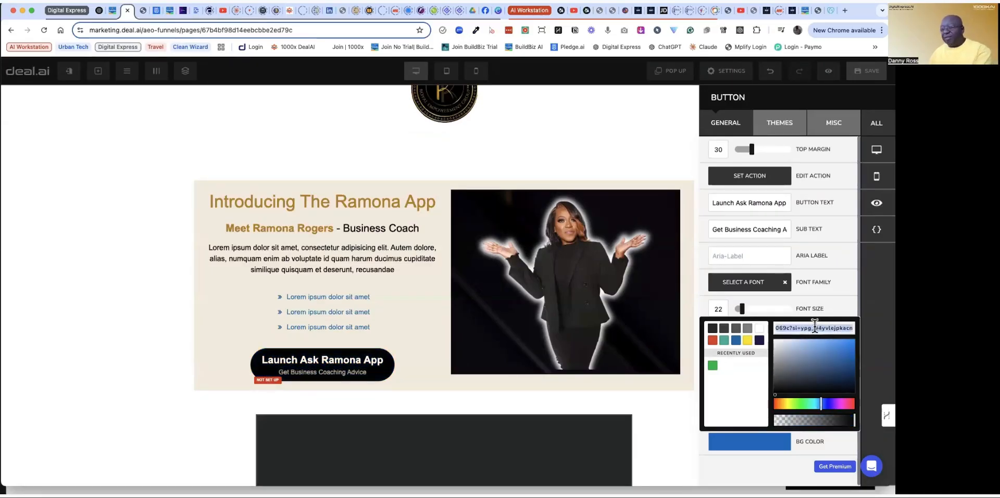
{"action": "key", "text": "BackSpace"}
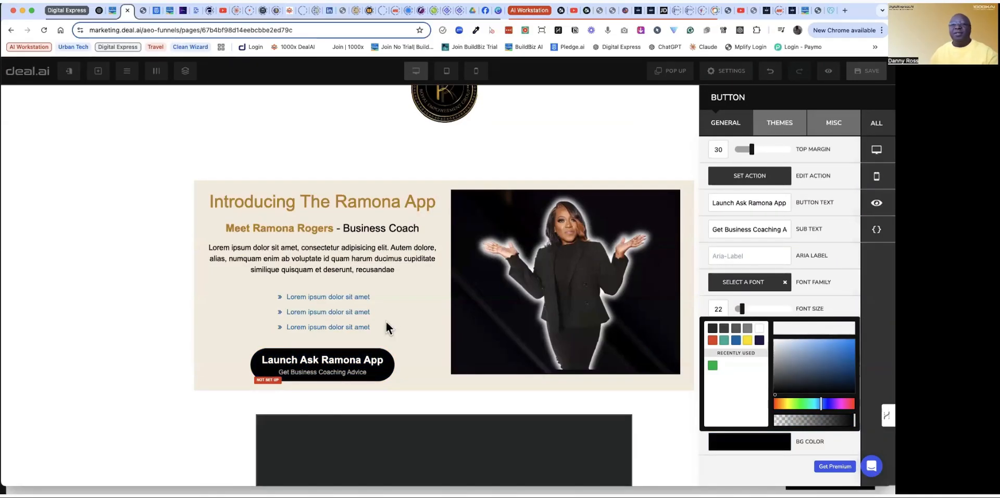
{"action": "left_click", "coordinate": [396, 308]}
Step: Check the Introducing The Ramona App headline's text colour, gold #be822e
{"action": "left_click", "coordinate": [388, 203]}
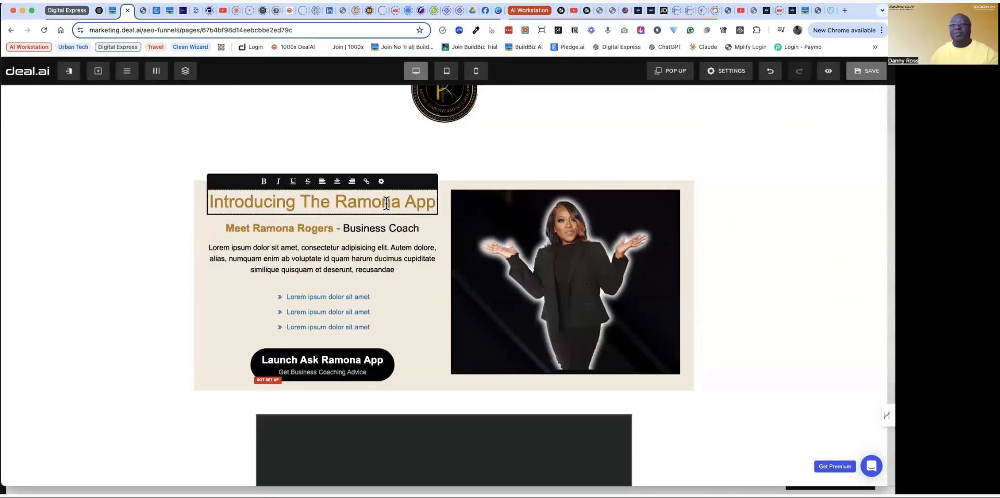
{"action": "triple_click", "coordinate": [374, 202]}
{"action": "left_click", "coordinate": [374, 202]}
{"action": "left_click", "coordinate": [381, 180]}
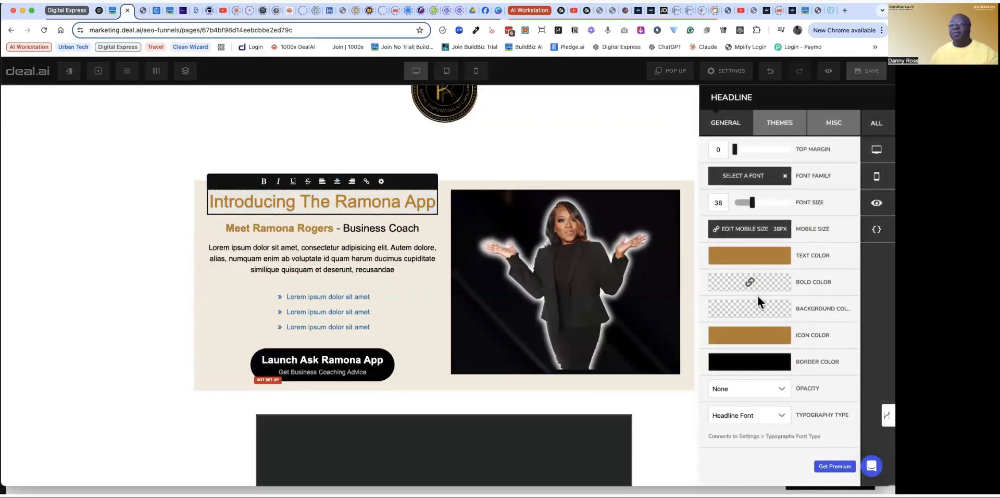
{"action": "left_click", "coordinate": [752, 257]}
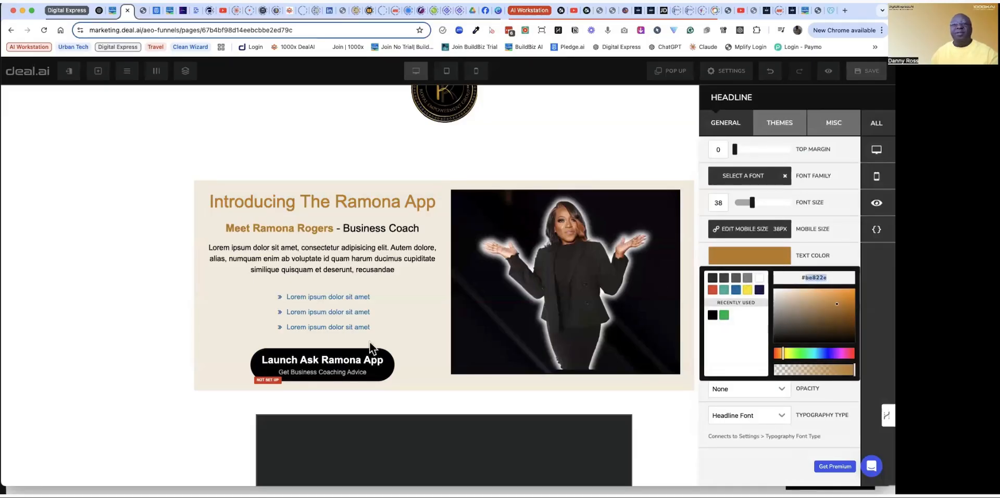
Step: Give the Launch Ask Ramona App button the recently used gold #be822e background
{"action": "left_click", "coordinate": [344, 370]}
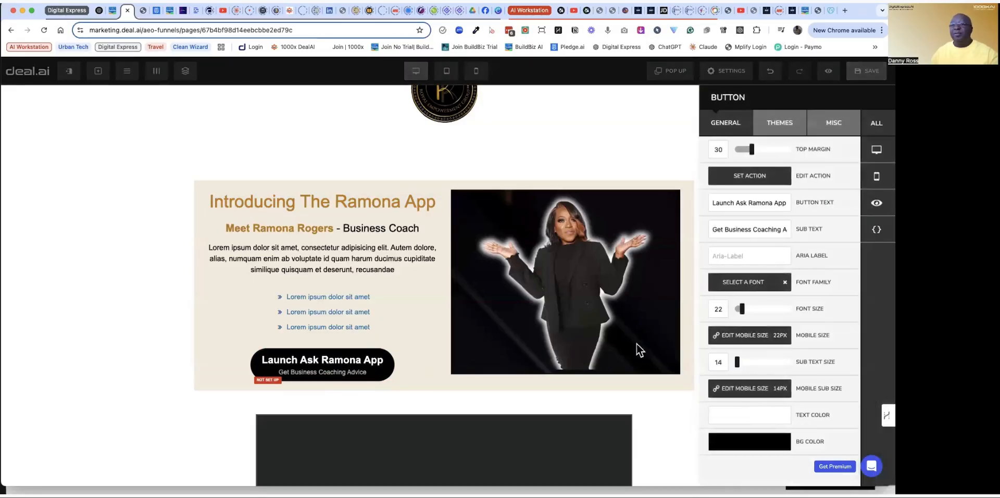
{"action": "left_click", "coordinate": [742, 447]}
{"action": "left_click", "coordinate": [712, 366]}
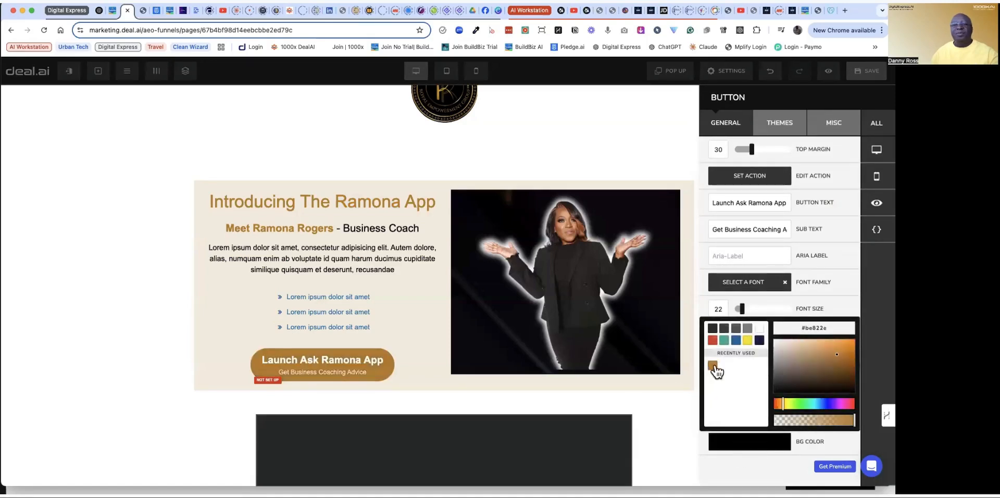
{"action": "left_click", "coordinate": [430, 368]}
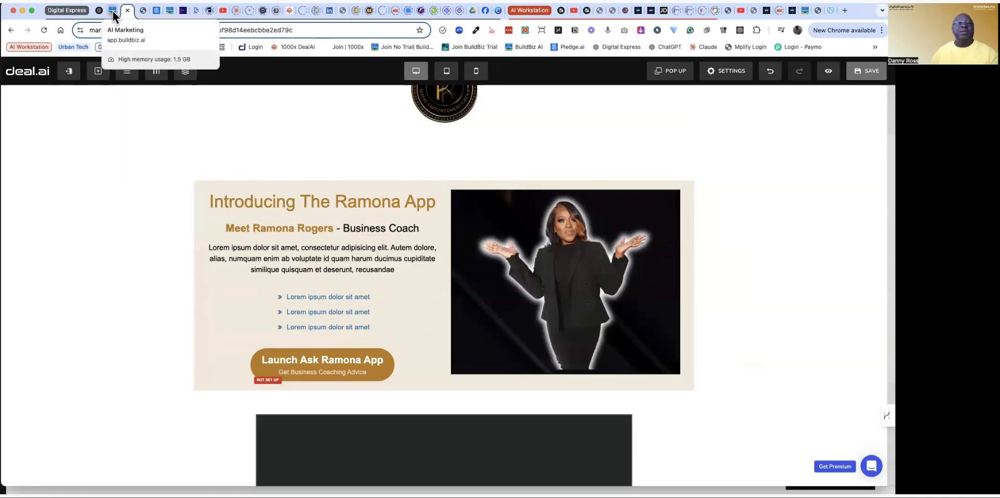
Step: Check the Ramona page preview, then exit the Graceful Threads funnel editor to its dashboard
{"action": "left_click", "coordinate": [139, 15]}
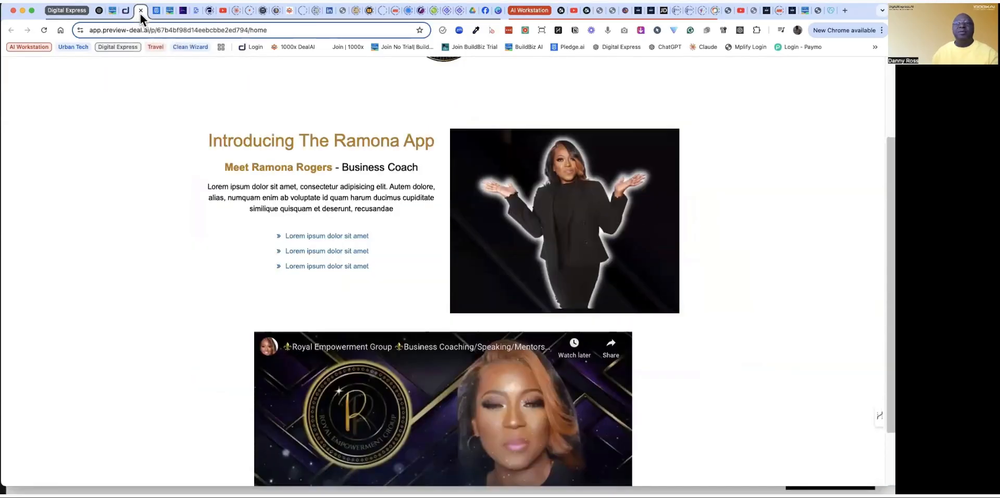
{"action": "scroll", "coordinate": [153, 255], "scroll_direction": "up", "scroll_amount": 3}
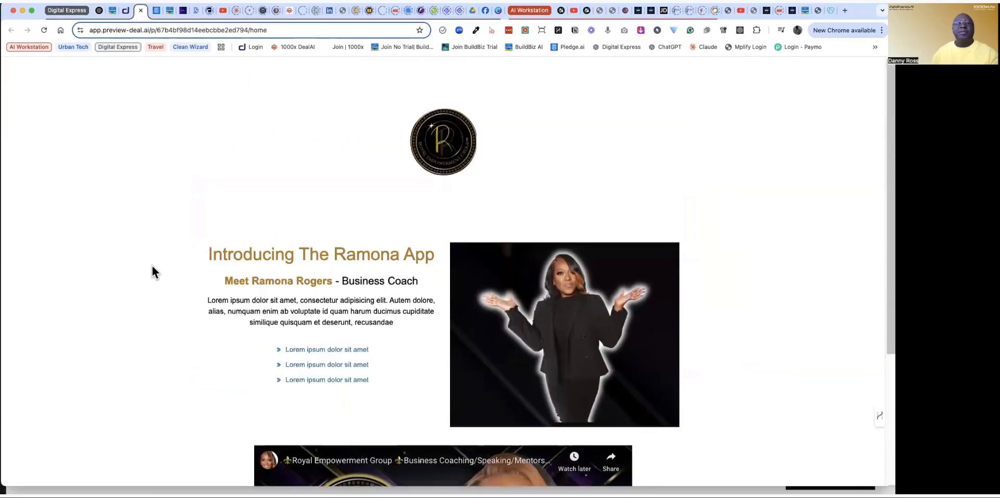
{"action": "left_click", "coordinate": [126, 16]}
{"action": "left_click", "coordinate": [144, 14]}
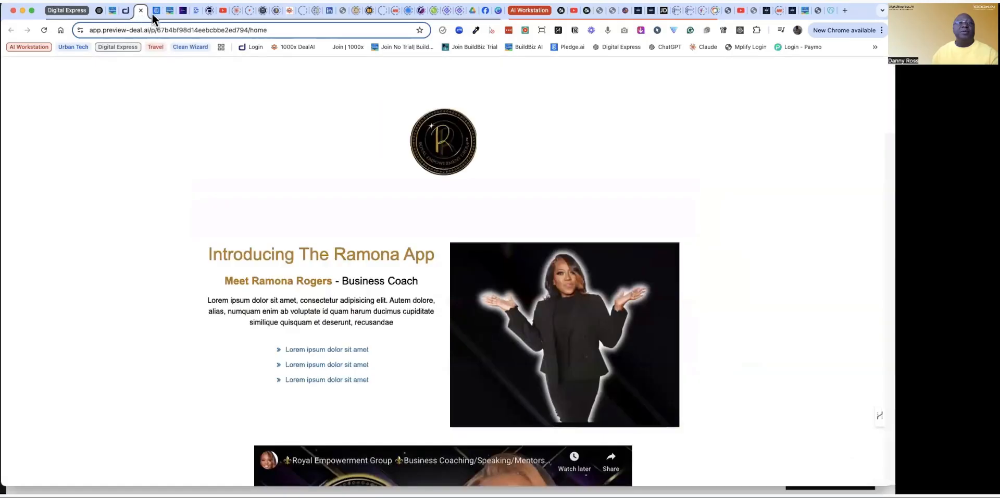
{"action": "left_click", "coordinate": [114, 12]}
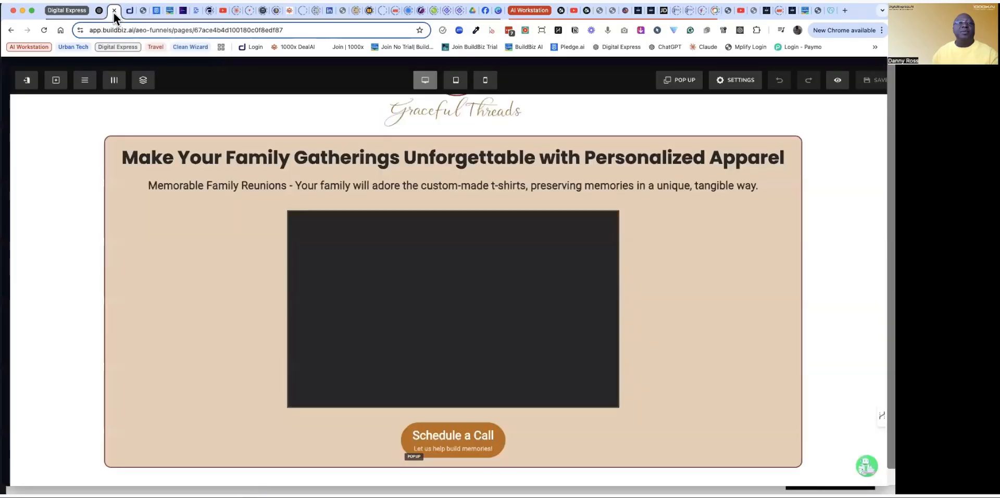
{"action": "left_click", "coordinate": [22, 83]}
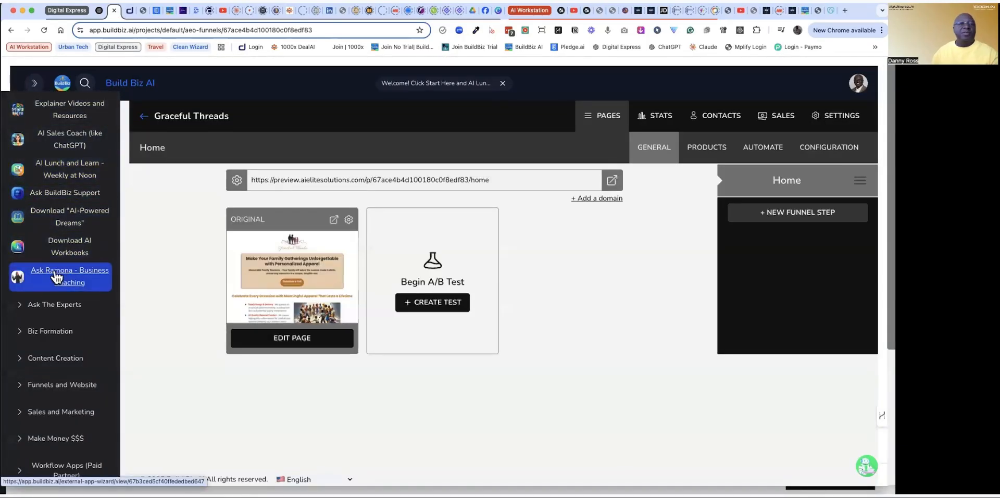
Step: Open the Ask Ramona business coach chat and copy its web address
{"action": "scroll", "coordinate": [56, 276], "scroll_direction": "down", "scroll_amount": 2}
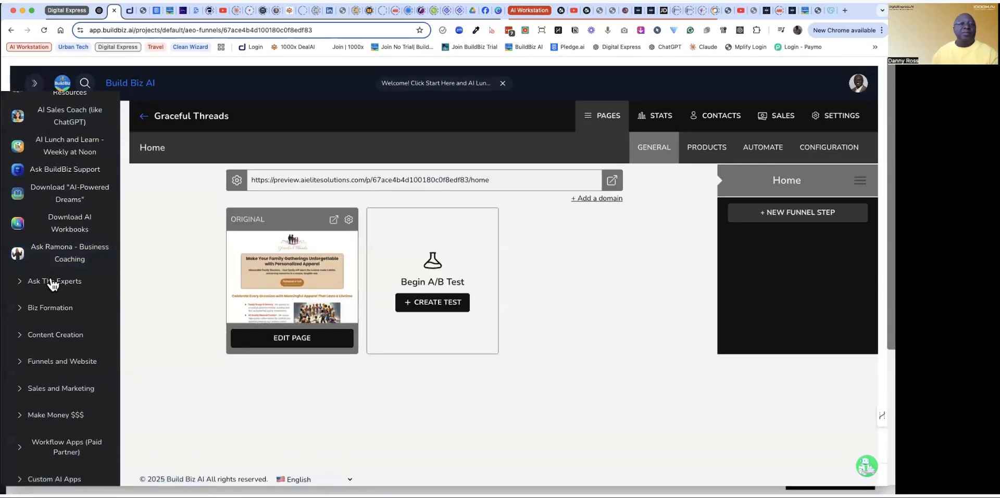
{"action": "left_click", "coordinate": [53, 282]}
{"action": "left_click", "coordinate": [71, 303]}
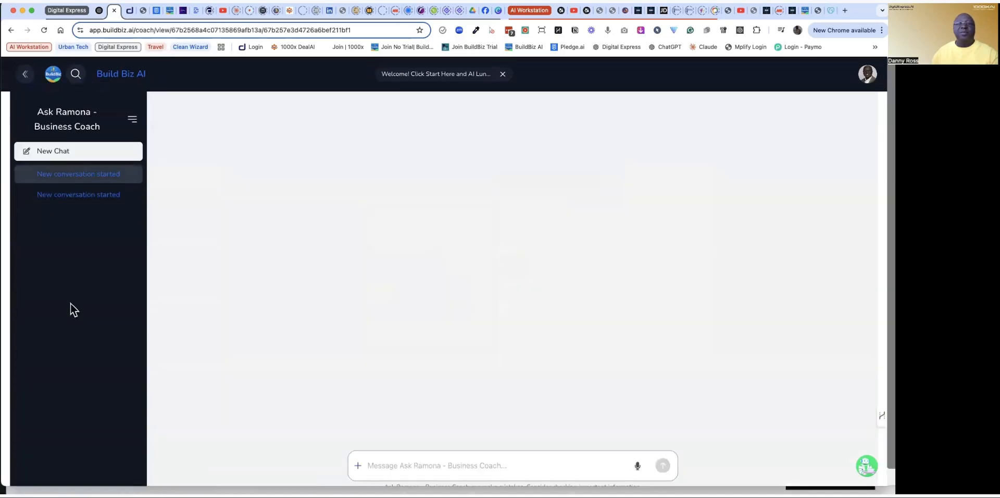
{"action": "left_click", "coordinate": [371, 30]}
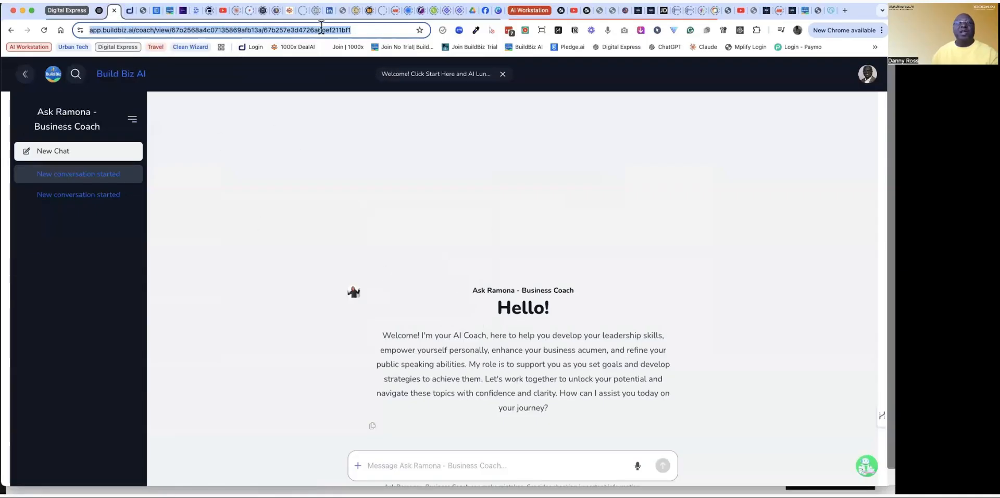
Step: In deal.ai, bring up the Launch Ask Ramona App button's action choices
{"action": "left_click", "coordinate": [127, 9]}
{"action": "left_click", "coordinate": [308, 376]}
{"action": "left_click", "coordinate": [753, 177]}
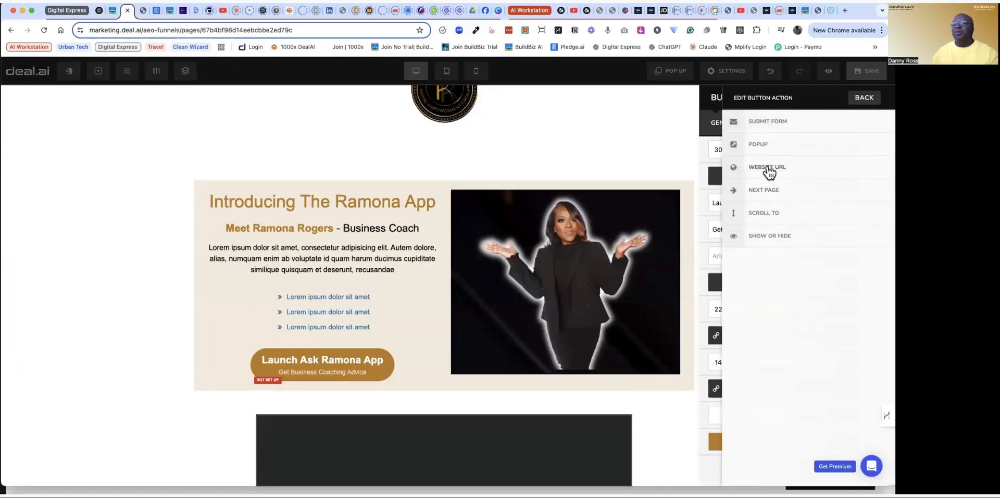
Step: Link the button to the pasted Ask Ramona coach URL, opening in a new tab
{"action": "left_click", "coordinate": [769, 171]}
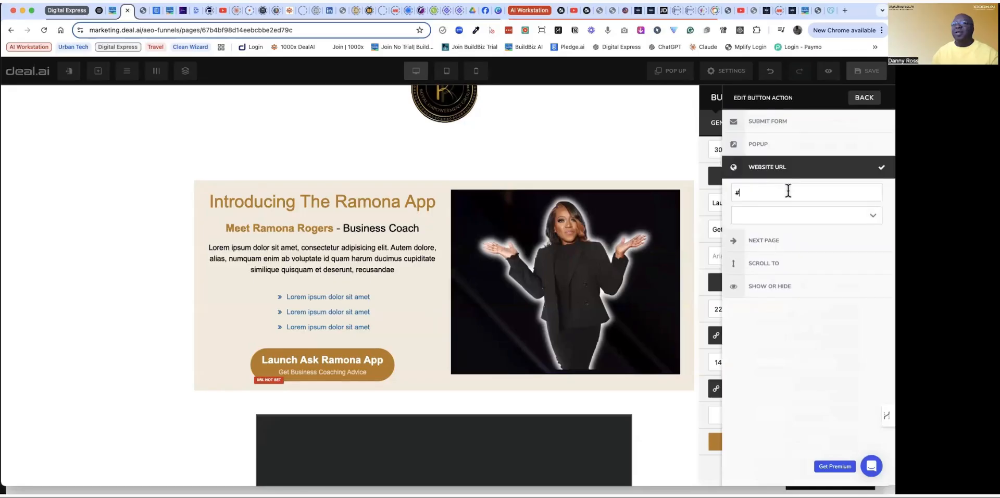
{"action": "key", "text": "super+v"}
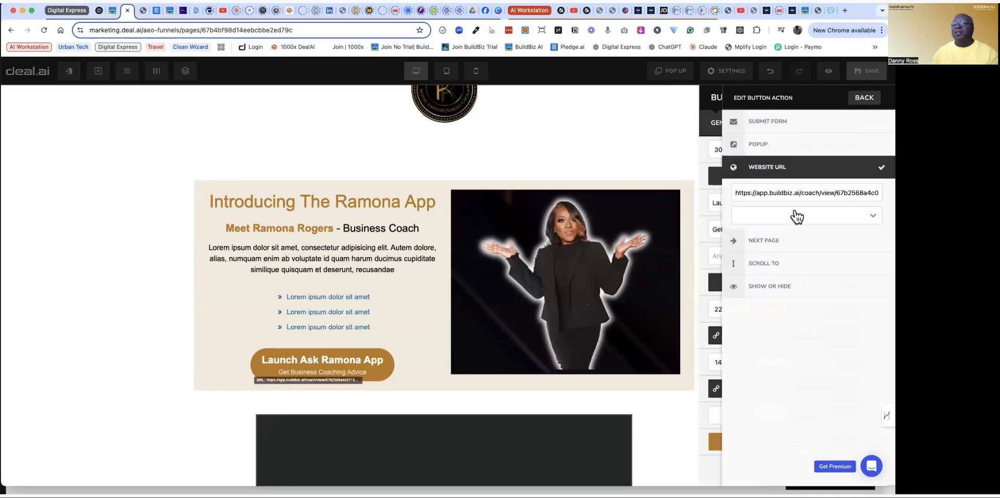
{"action": "left_click", "coordinate": [797, 215]}
{"action": "left_click", "coordinate": [775, 259]}
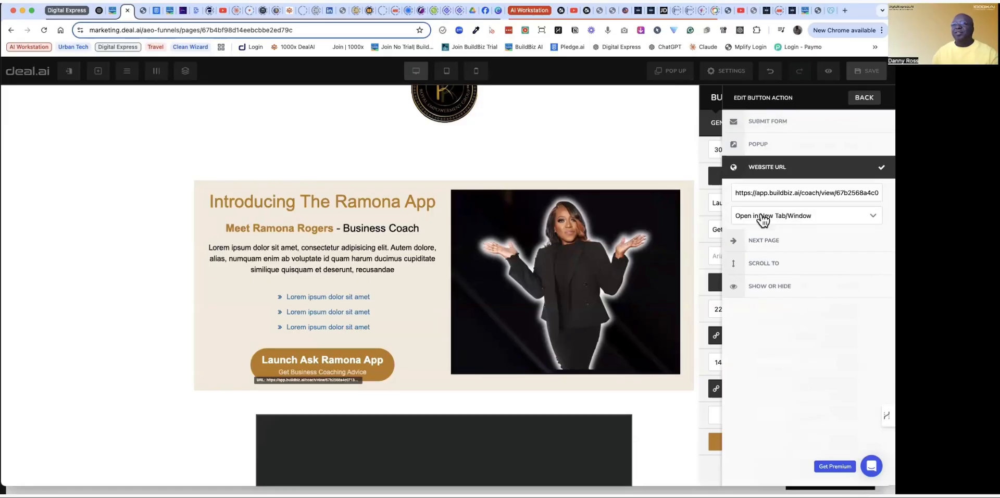
{"action": "left_click", "coordinate": [672, 160]}
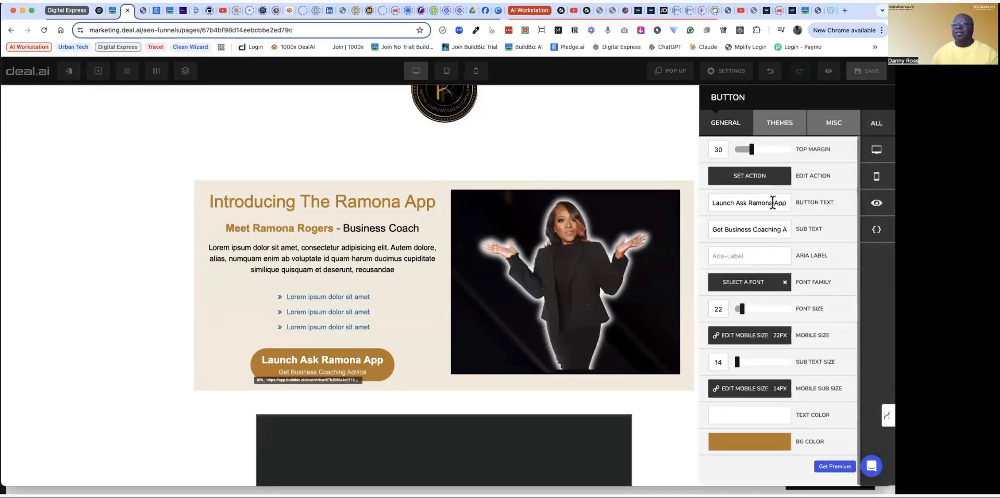
{"action": "left_click", "coordinate": [642, 141]}
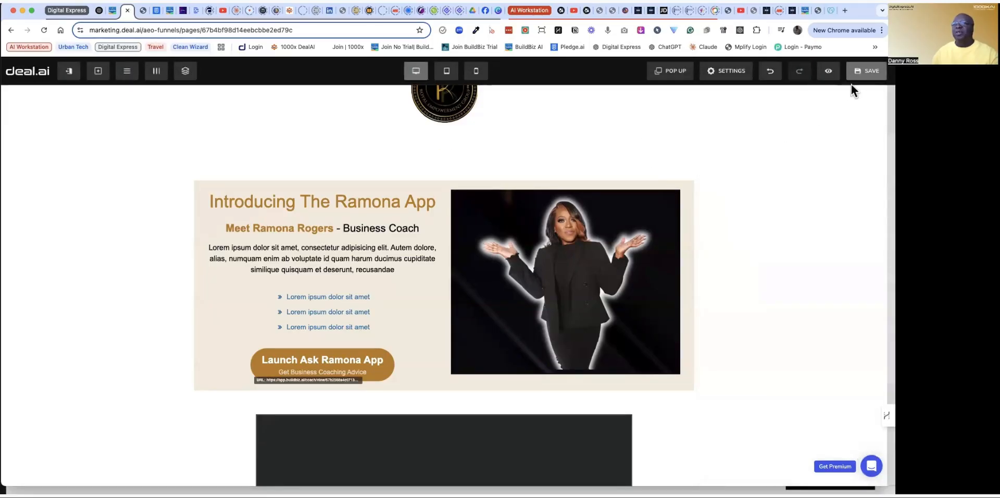
Step: Save the funnel page and test the Launch Ask Ramona App button in a preview
{"action": "left_click", "coordinate": [865, 70]}
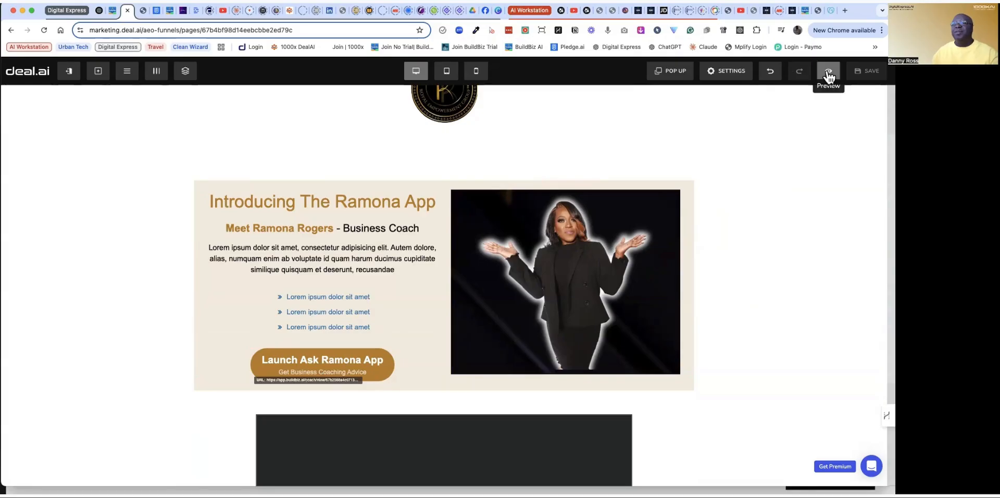
{"action": "left_click", "coordinate": [826, 73]}
{"action": "left_click", "coordinate": [341, 413]}
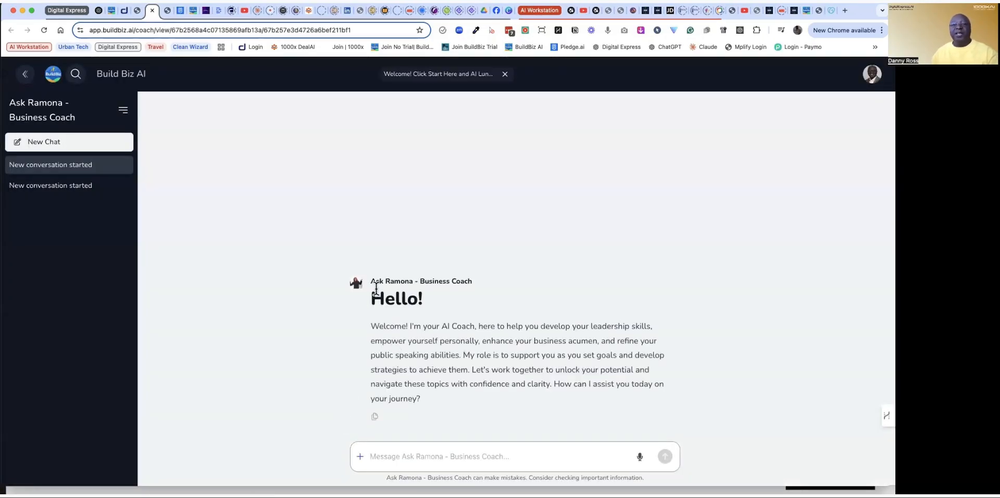
Step: Look over the funnel page preview again, then go back to the Build Biz AI tab
{"action": "left_click", "coordinate": [138, 10]}
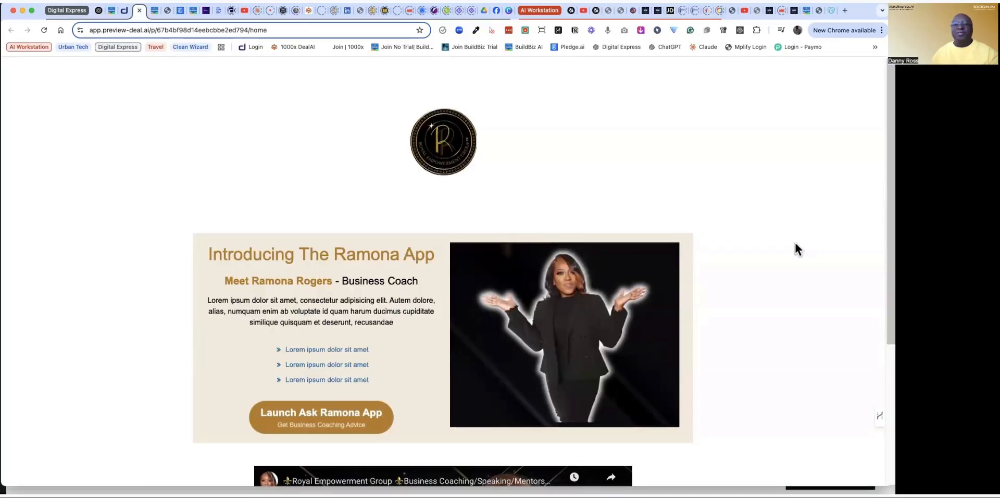
{"action": "scroll", "coordinate": [773, 242], "scroll_direction": "down", "scroll_amount": 3}
{"action": "scroll", "coordinate": [773, 242], "scroll_direction": "up", "scroll_amount": 3}
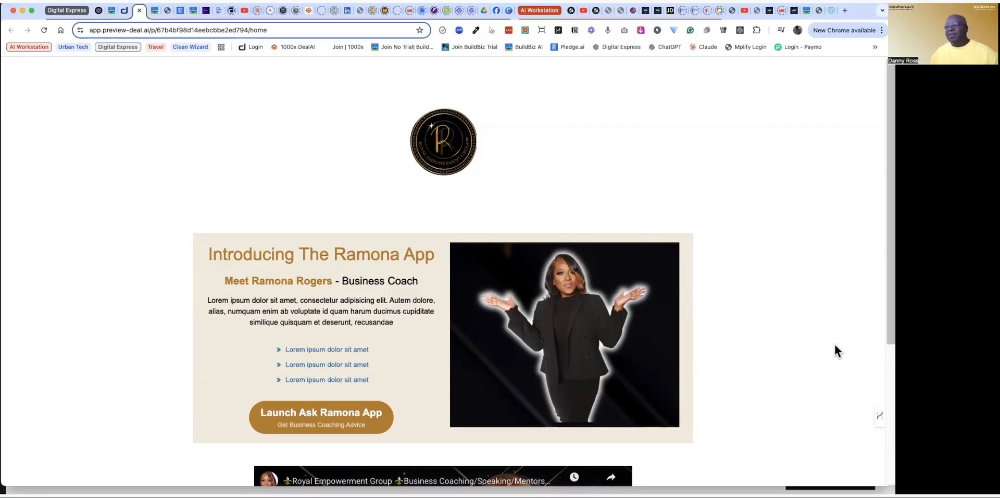
{"action": "left_click", "coordinate": [111, 10]}
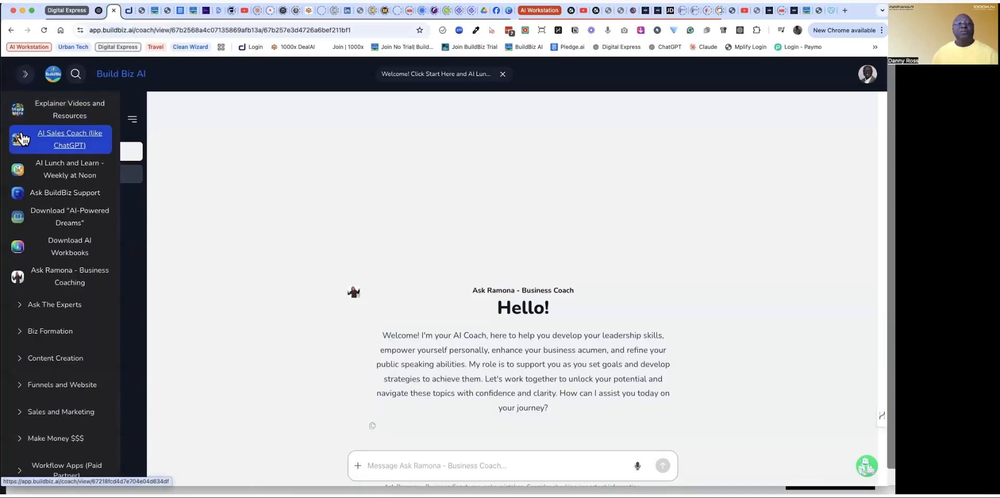
Step: Browse the Explainer Videos and Resources grid of BuildBiz Tutorial and explainer videos
{"action": "left_click", "coordinate": [74, 108]}
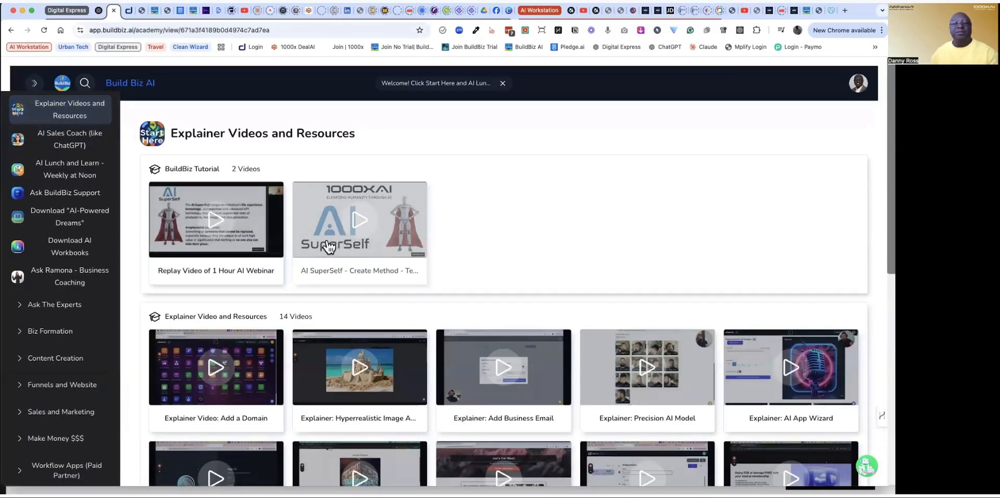
{"action": "scroll", "coordinate": [396, 282], "scroll_direction": "down", "scroll_amount": 1}
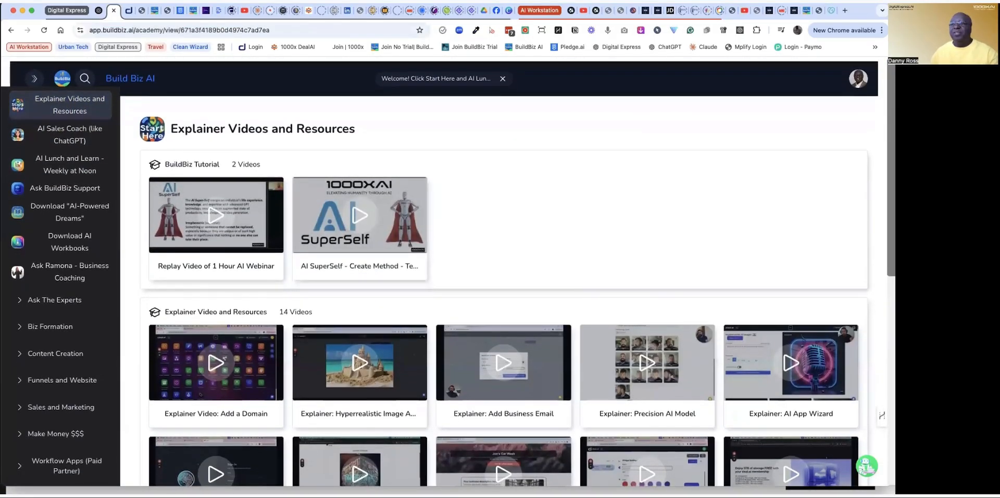
{"action": "scroll", "coordinate": [602, 225], "scroll_direction": "down", "scroll_amount": 10}
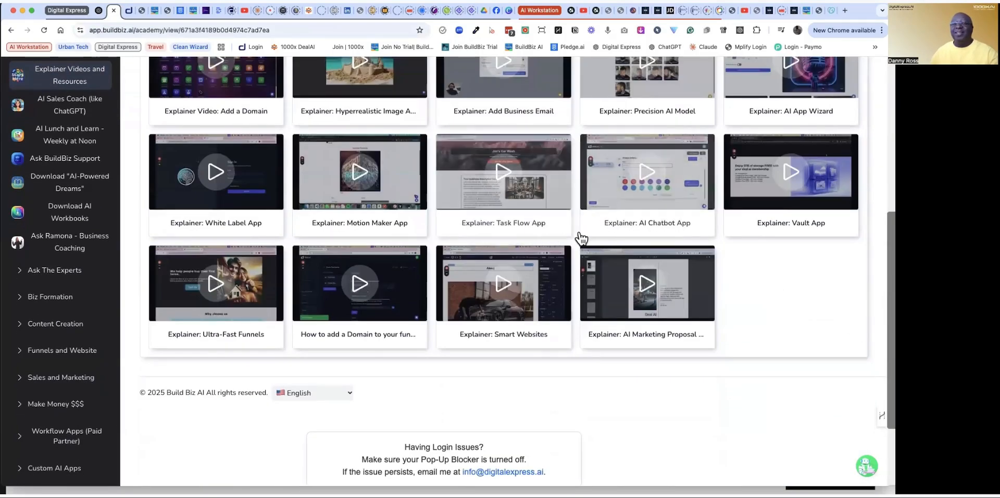
{"action": "scroll", "coordinate": [868, 327], "scroll_direction": "up", "scroll_amount": 10}
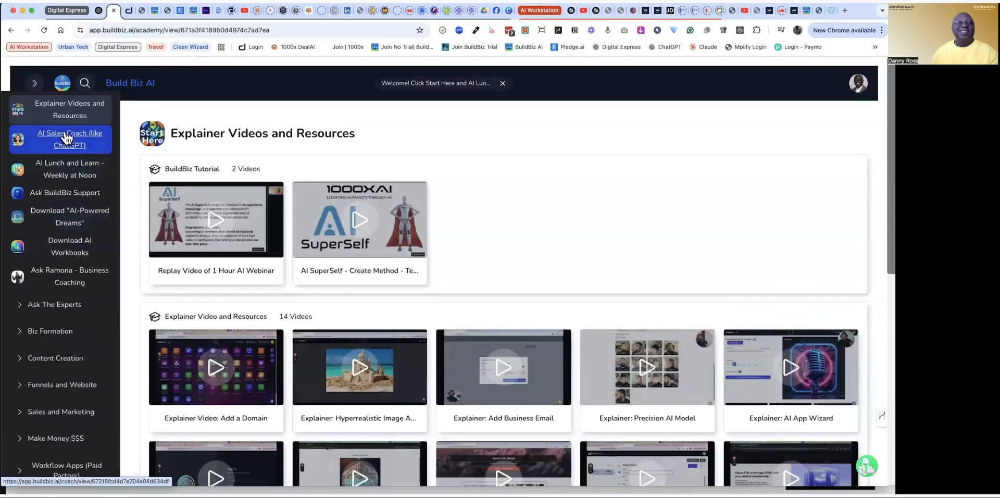
Step: Browse AI Sales Coach chats (event planner, product manager, USP, Graceful Threads posts), then open AI Lunch and Learn
{"action": "left_click", "coordinate": [65, 137]}
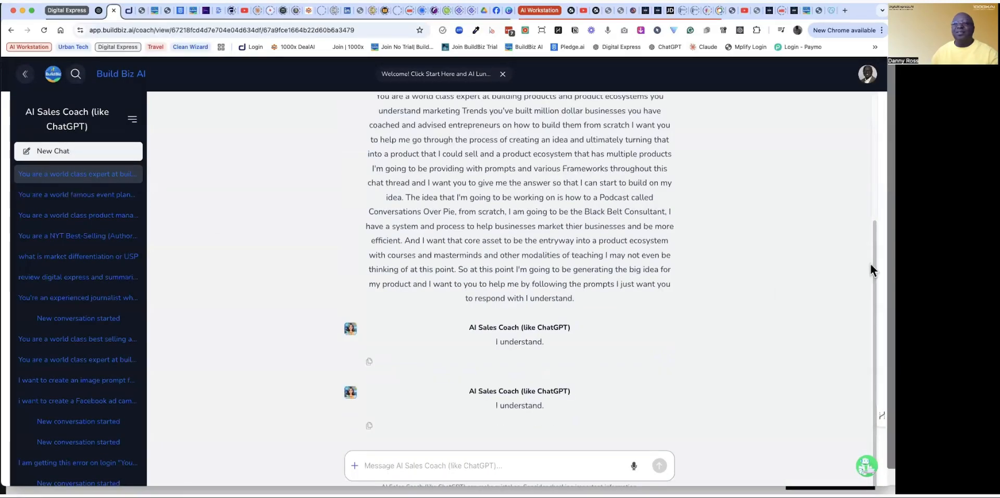
{"action": "scroll", "coordinate": [879, 250], "scroll_direction": "up", "scroll_amount": 4}
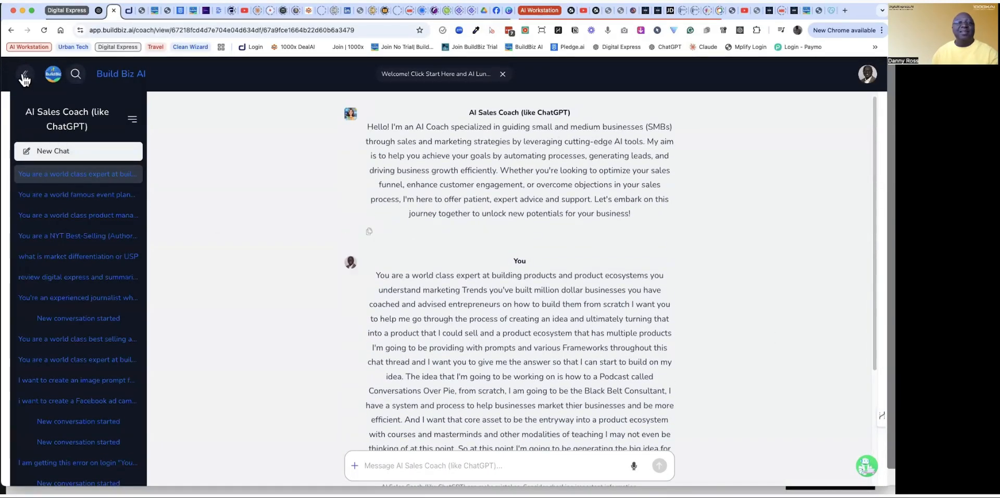
{"action": "left_click", "coordinate": [52, 194]}
{"action": "left_click", "coordinate": [52, 219]}
{"action": "left_click", "coordinate": [52, 258]}
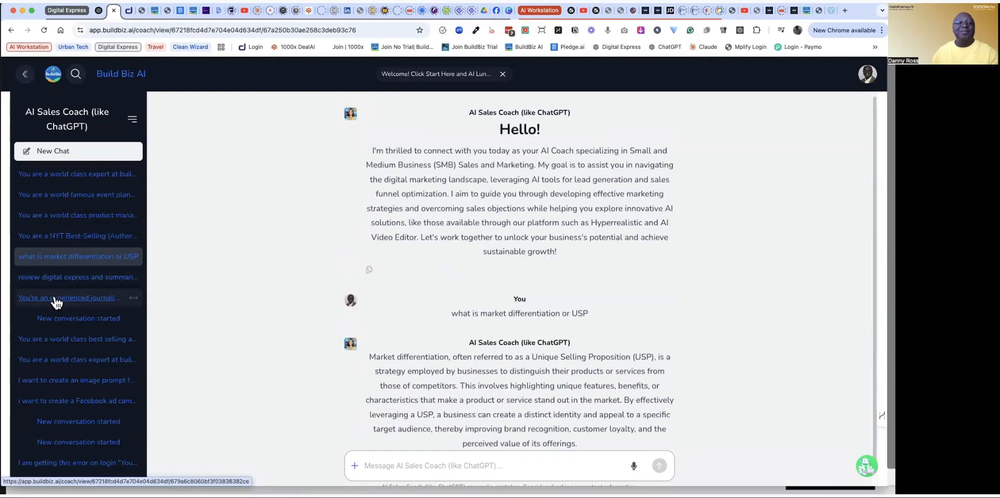
{"action": "left_click", "coordinate": [54, 297]}
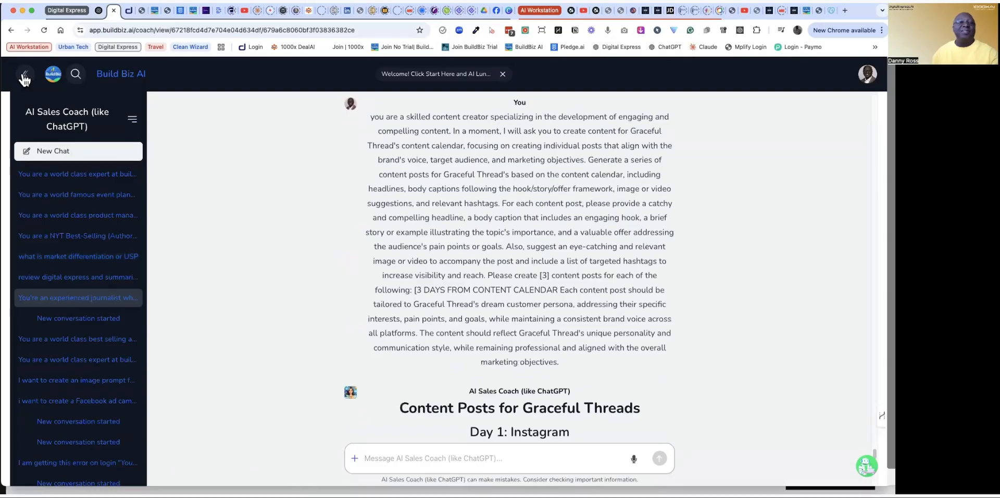
{"action": "left_click", "coordinate": [25, 78]}
{"action": "left_click", "coordinate": [63, 171]}
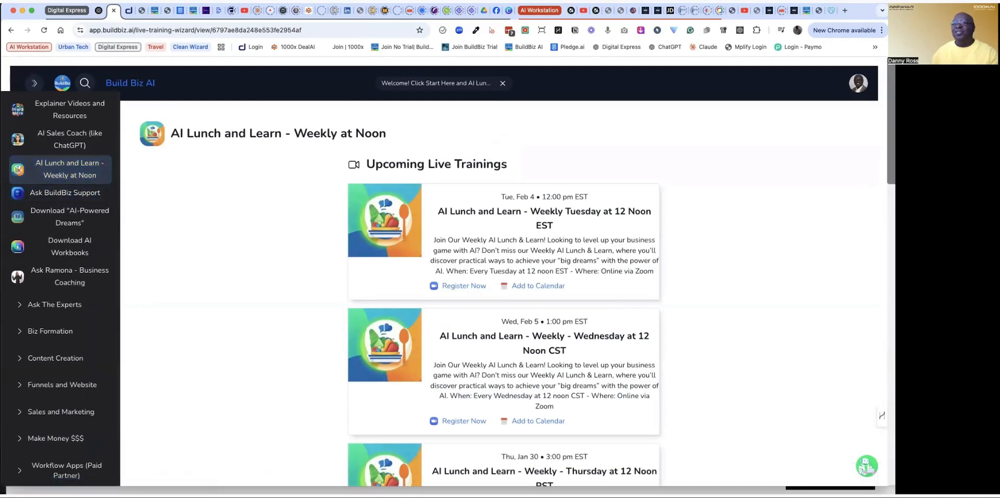
Step: Scroll through the upcoming AI Lunch and Learn live trainings
{"action": "scroll", "coordinate": [500, 271], "scroll_direction": "down", "scroll_amount": 3}
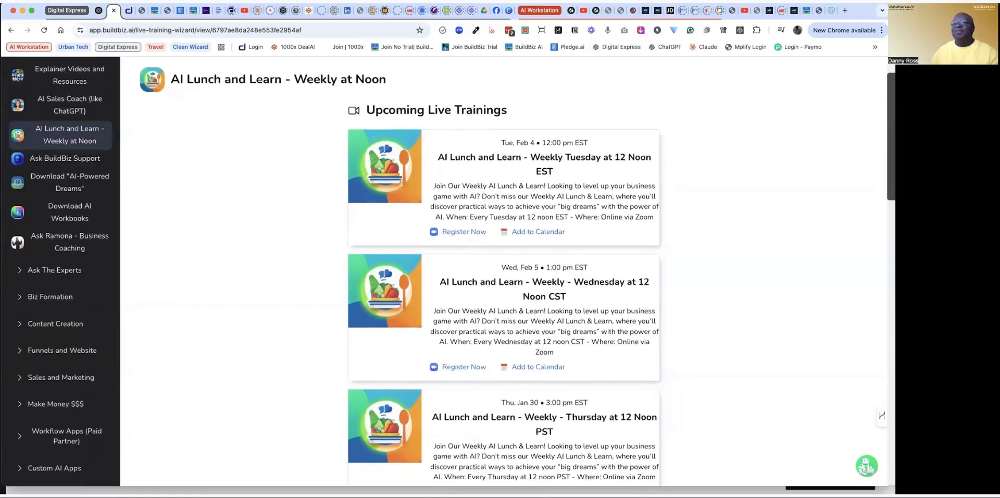
{"action": "scroll", "coordinate": [500, 270], "scroll_direction": "down", "scroll_amount": 1}
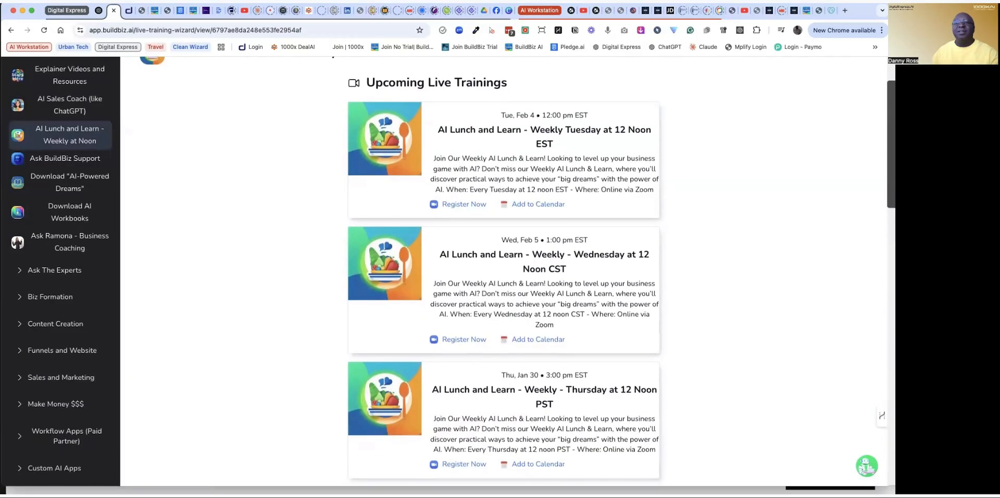
{"action": "scroll", "coordinate": [500, 271], "scroll_direction": "down", "scroll_amount": 1}
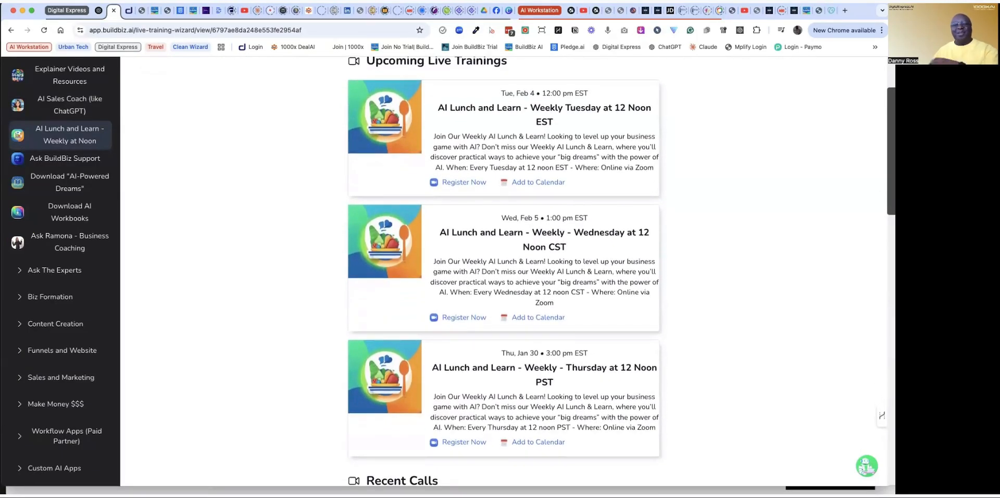
{"action": "scroll", "coordinate": [500, 271], "scroll_direction": "down", "scroll_amount": 1}
{"action": "scroll", "coordinate": [500, 270], "scroll_direction": "down", "scroll_amount": 1}
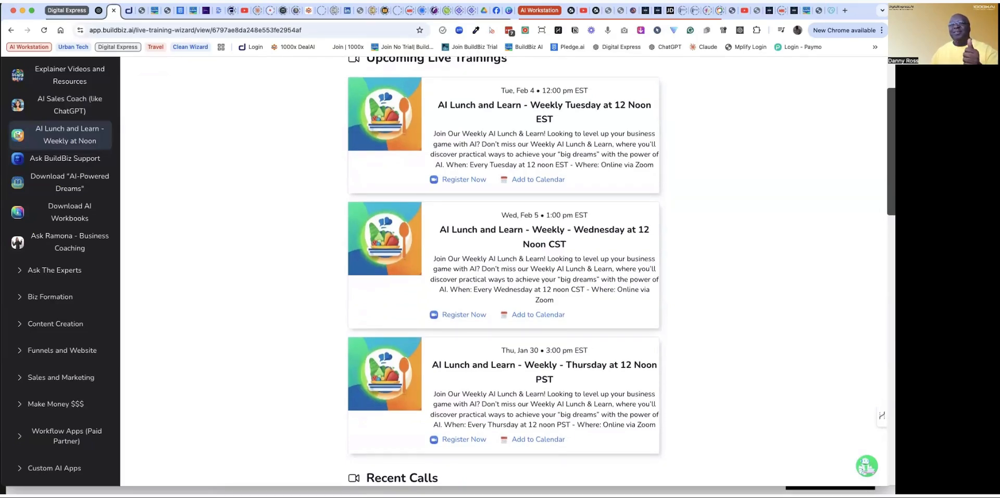
{"action": "scroll", "coordinate": [500, 271], "scroll_direction": "down", "scroll_amount": 1}
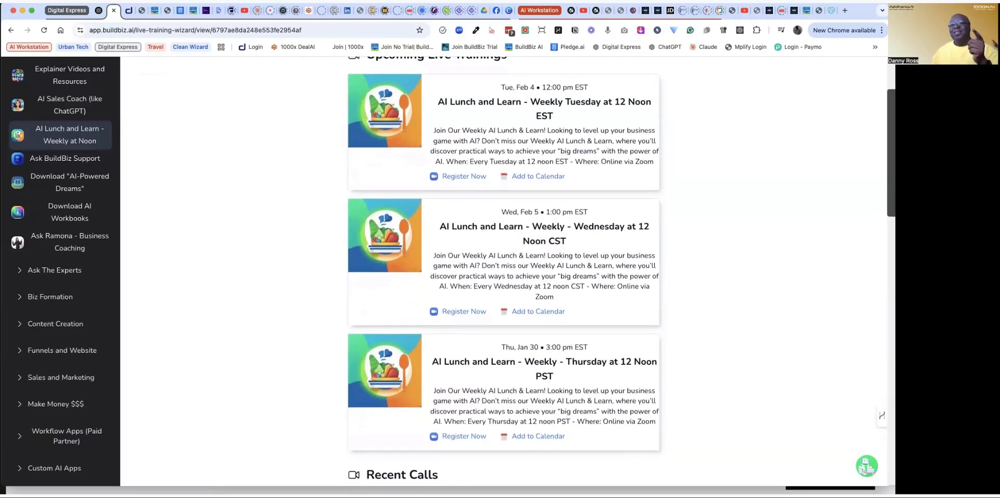
{"action": "scroll", "coordinate": [500, 270], "scroll_direction": "down", "scroll_amount": 1}
{"action": "scroll", "coordinate": [875, 236], "scroll_direction": "down", "scroll_amount": 6}
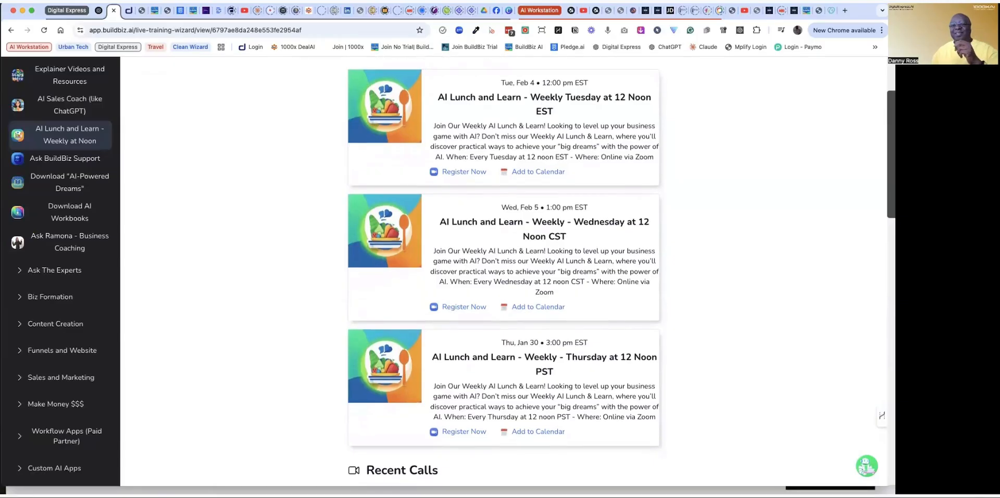
{"action": "scroll", "coordinate": [875, 269], "scroll_direction": "down", "scroll_amount": 2}
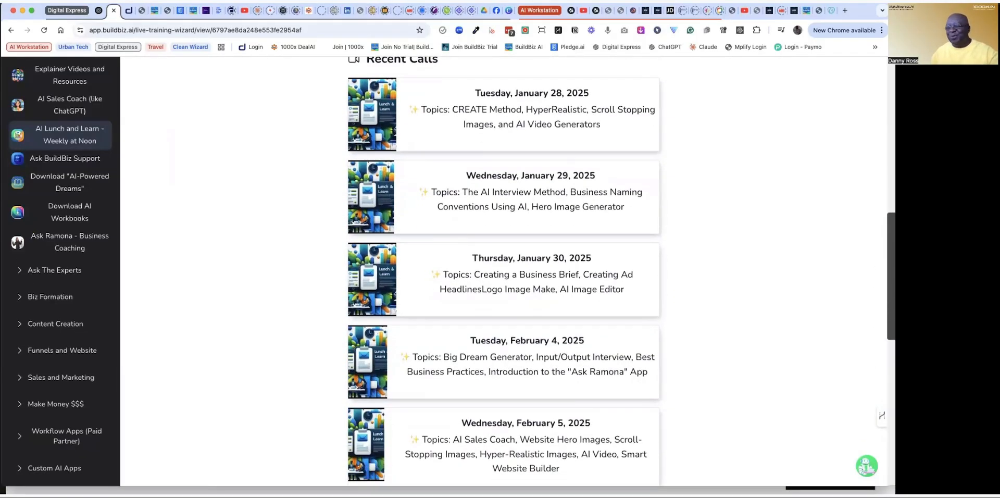
{"action": "scroll", "coordinate": [504, 271], "scroll_direction": "down", "scroll_amount": 1}
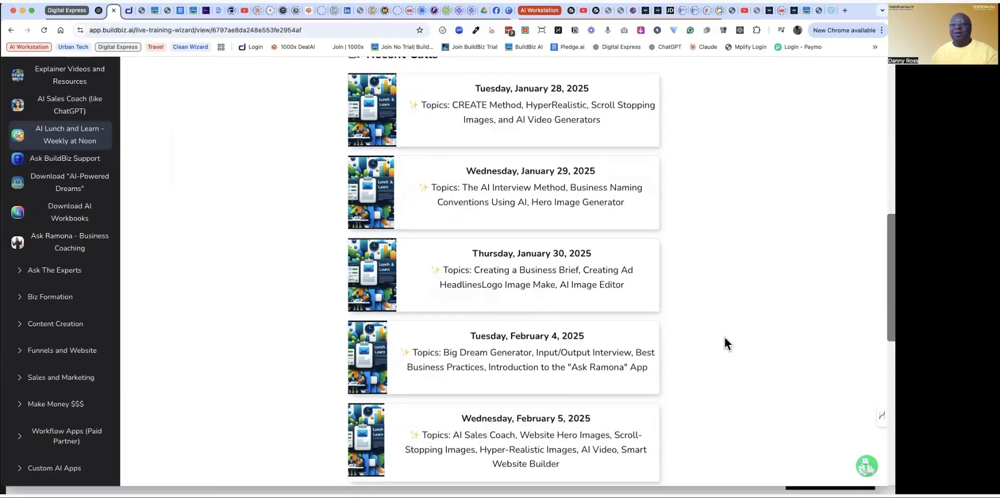
{"action": "scroll", "coordinate": [503, 271], "scroll_direction": "down", "scroll_amount": 6}
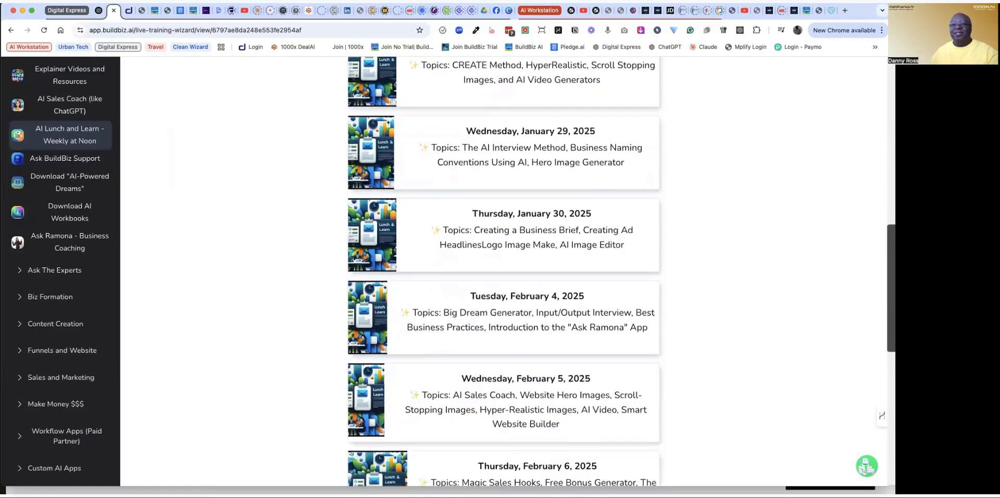
{"action": "scroll", "coordinate": [828, 104], "scroll_direction": "up", "scroll_amount": 15}
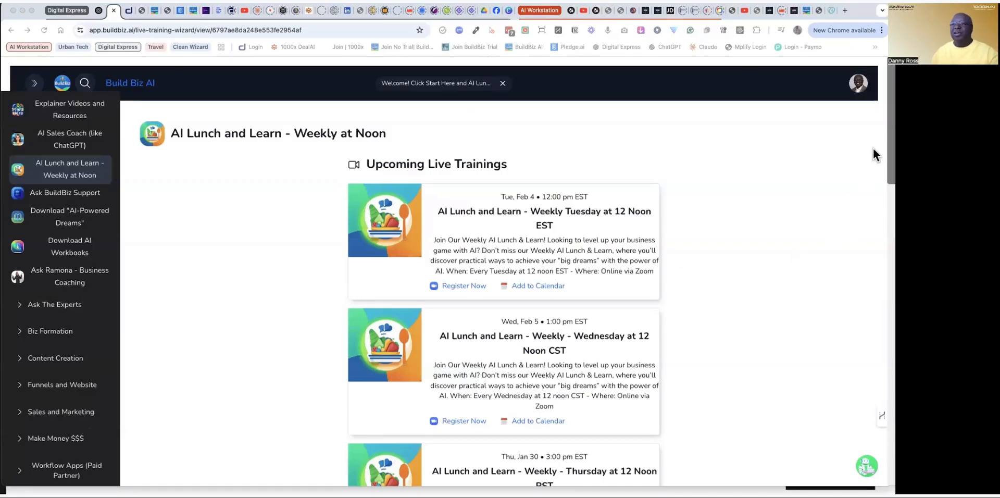
Step: Return to the browser and open the Explainer Videos and Resources page
{"action": "key", "text": "super+Tab"}
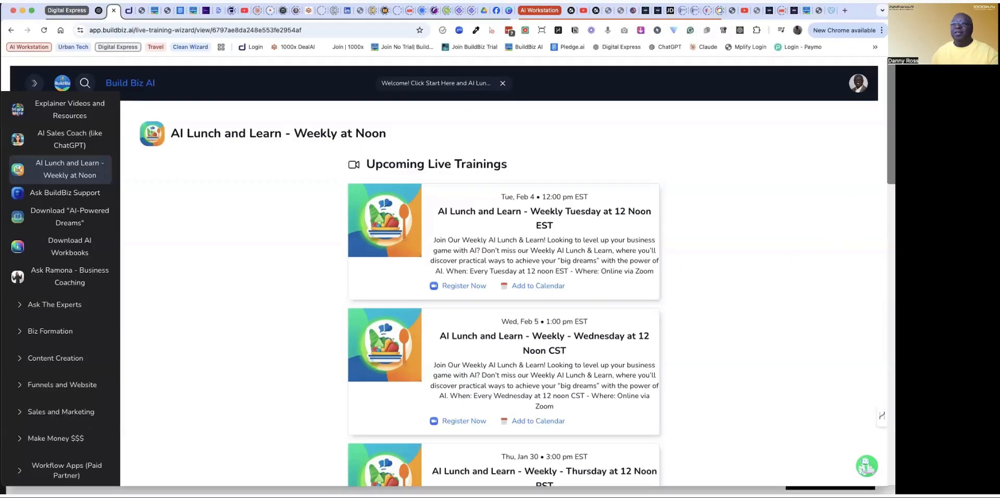
{"action": "scroll", "coordinate": [500, 276], "scroll_direction": "down", "scroll_amount": 7}
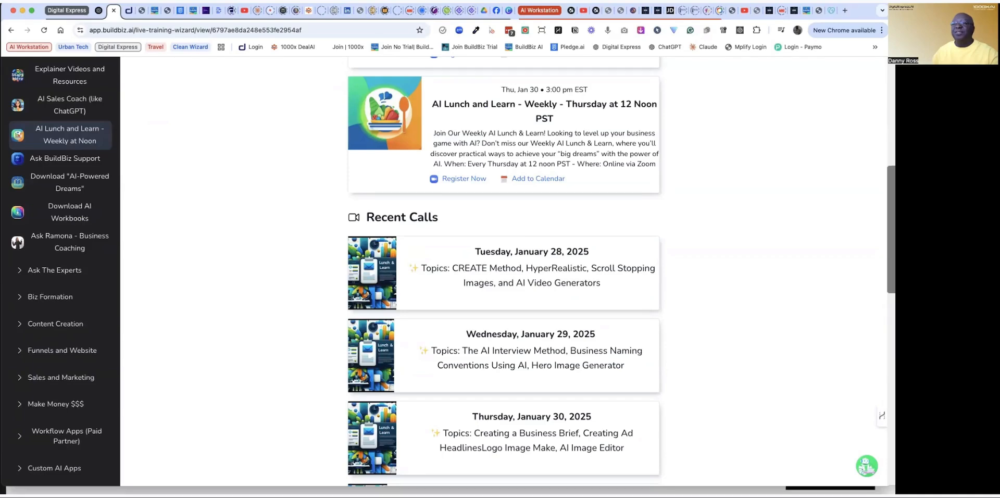
{"action": "scroll", "coordinate": [811, 83], "scroll_direction": "up", "scroll_amount": 7}
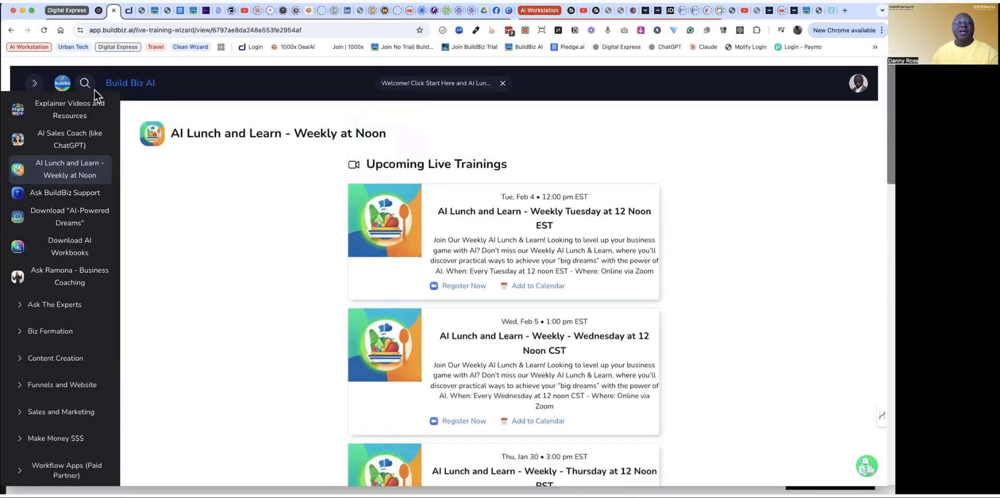
{"action": "left_click", "coordinate": [68, 110]}
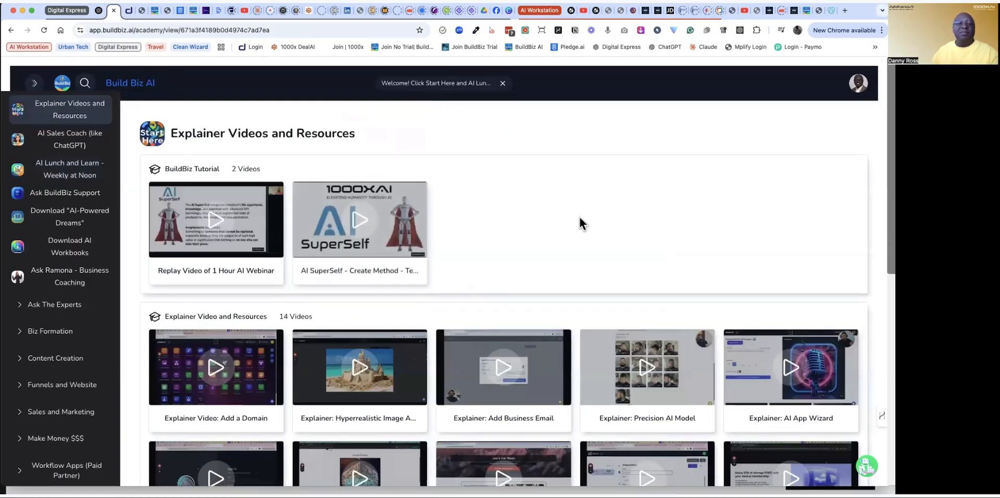
Step: Expand Ask The Experts and Biz Formation in the sidebar, then go to Manage Domains
{"action": "scroll", "coordinate": [73, 268], "scroll_direction": "down", "scroll_amount": 5}
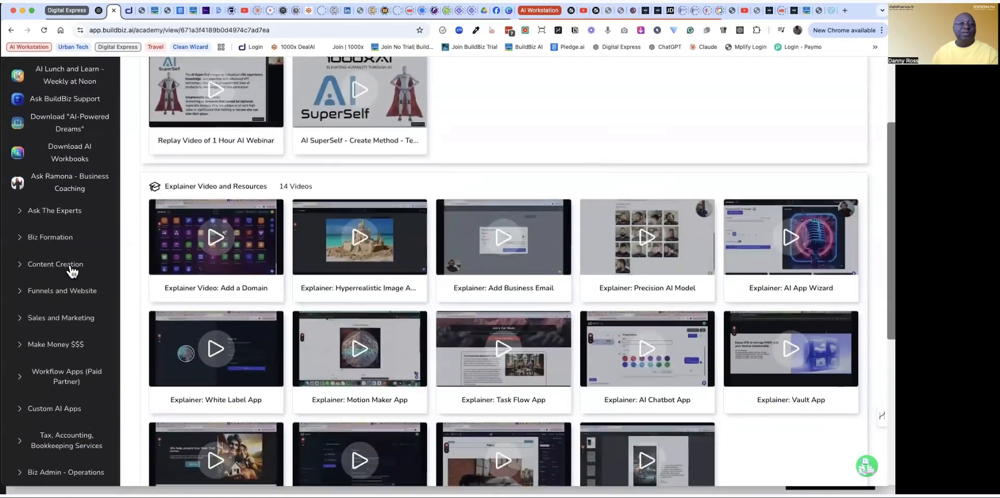
{"action": "left_click", "coordinate": [20, 211]}
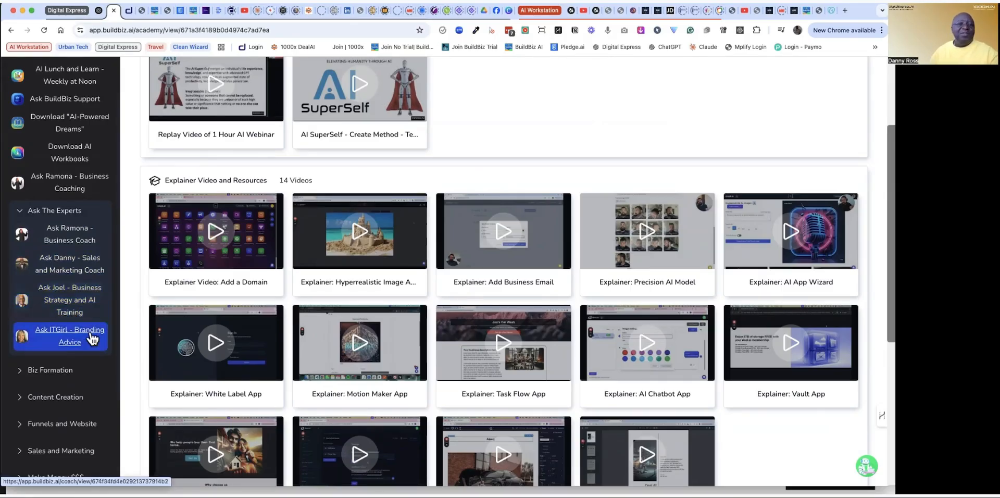
{"action": "scroll", "coordinate": [90, 334], "scroll_direction": "down", "scroll_amount": 5}
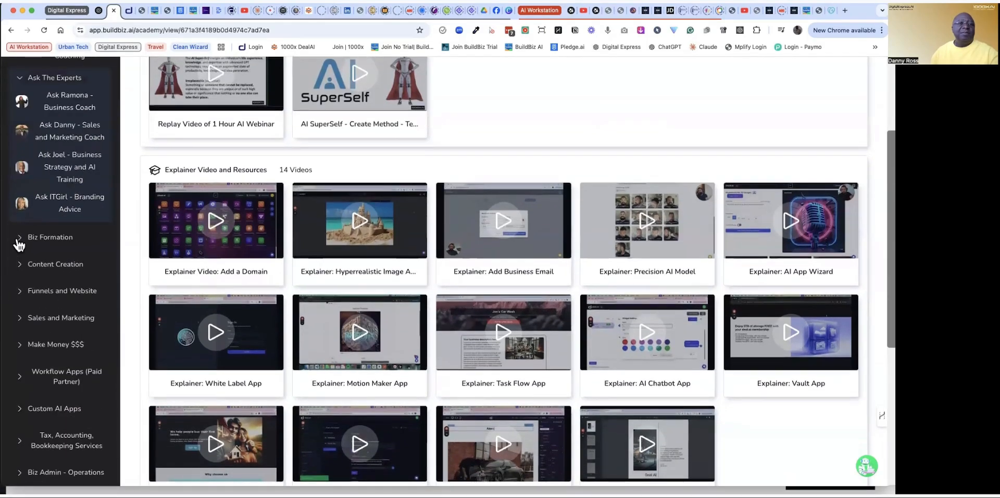
{"action": "left_click", "coordinate": [20, 237]}
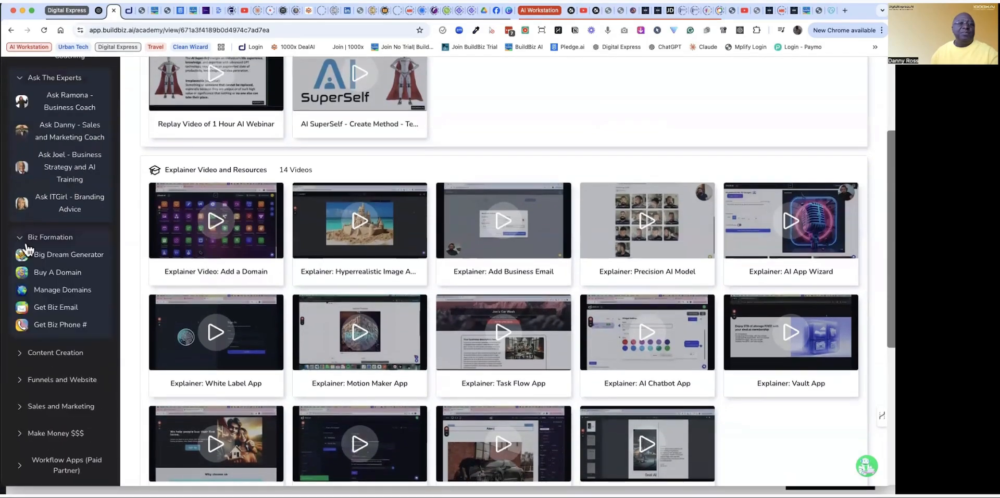
{"action": "left_click", "coordinate": [56, 295]}
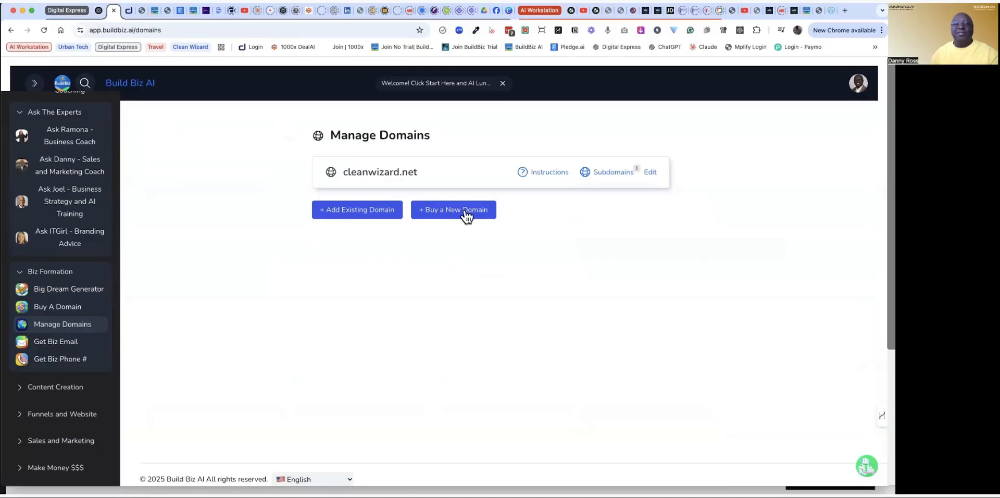
Step: On Buy A Domain, search for domains matching the description 'ai for humanity'
{"action": "left_click", "coordinate": [62, 309]}
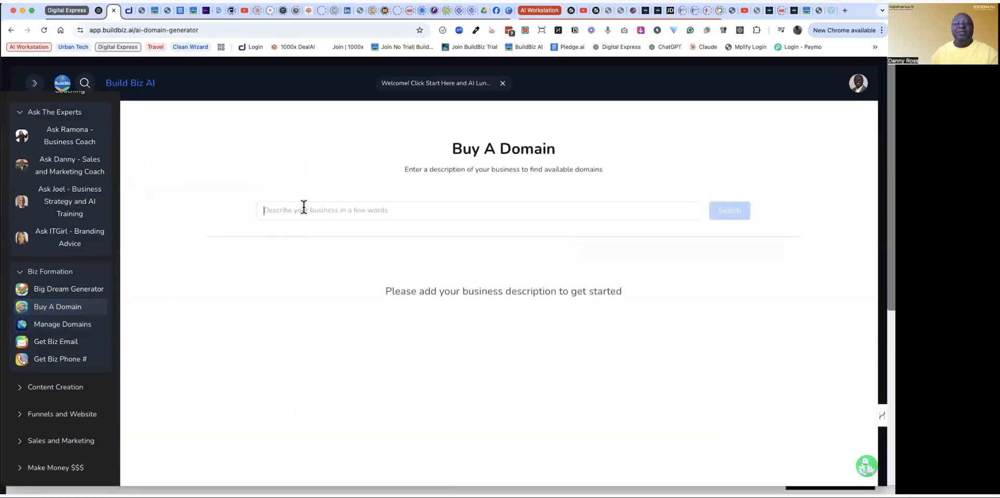
{"action": "left_click", "coordinate": [529, 209]}
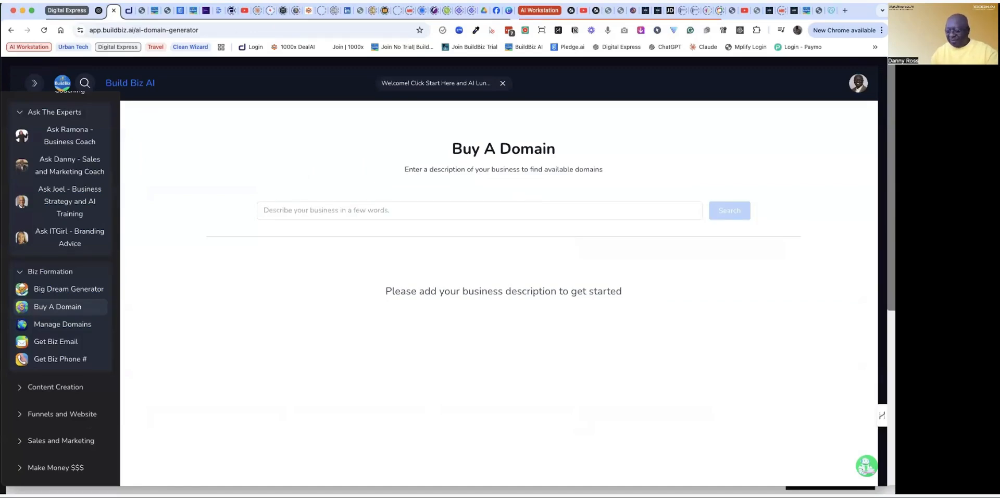
{"action": "type", "text": "ai"}
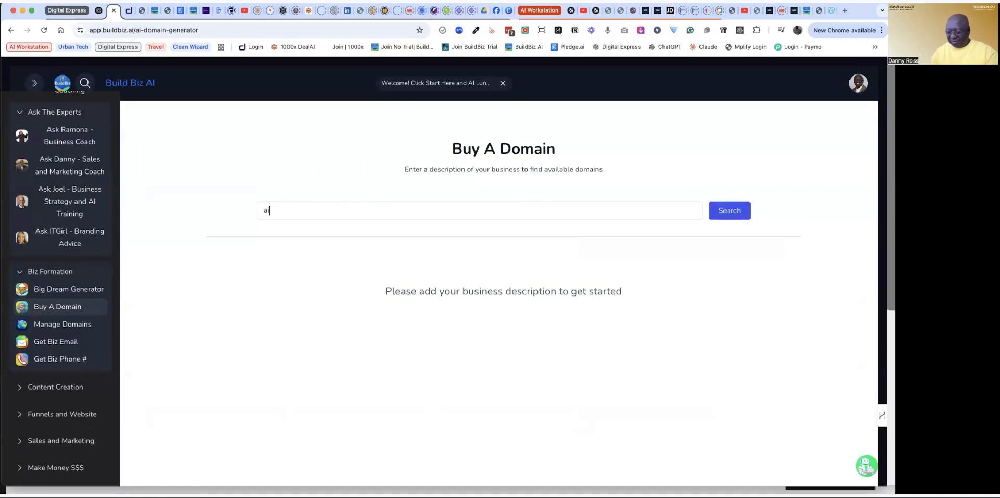
{"action": "type", "text": " for humanity"}
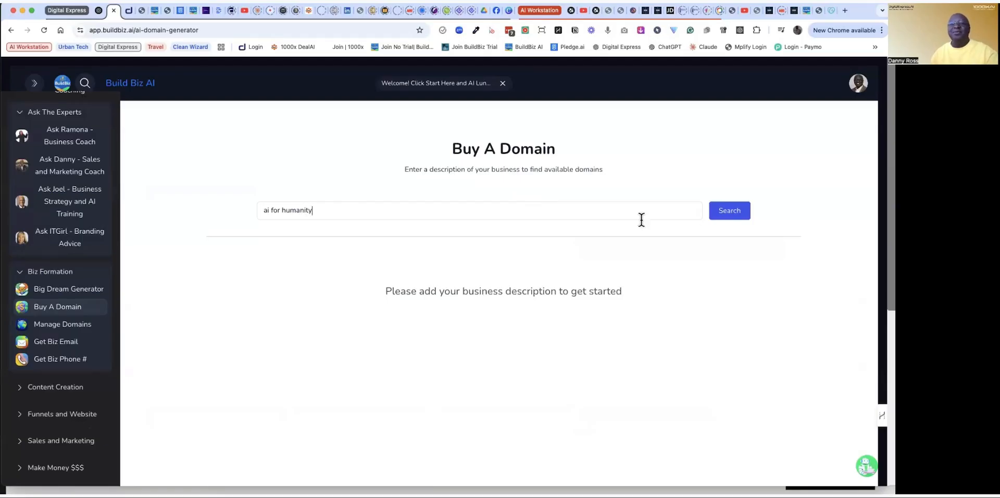
{"action": "left_click", "coordinate": [729, 211]}
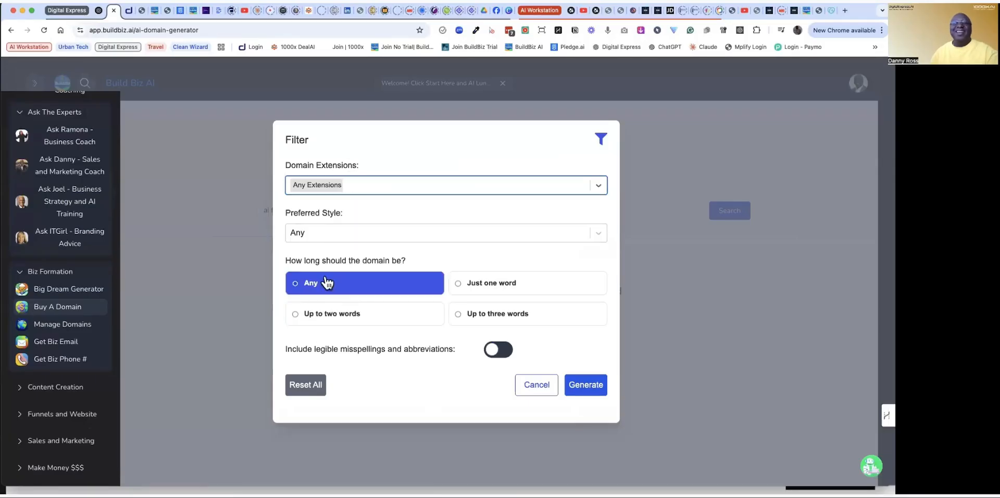
Step: Keep Preferred Style at Any and generate domain suggestions for 'ai for humanity'
{"action": "left_click", "coordinate": [348, 232]}
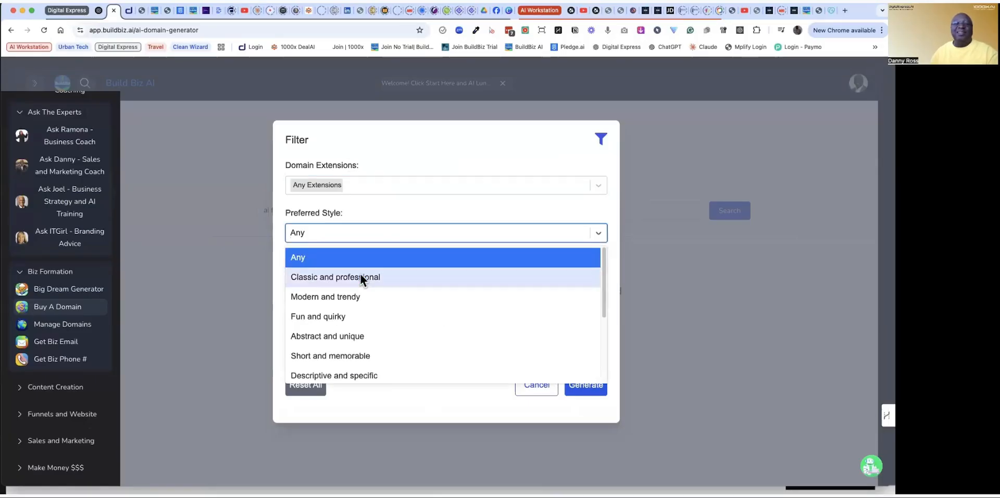
{"action": "left_click", "coordinate": [574, 205]}
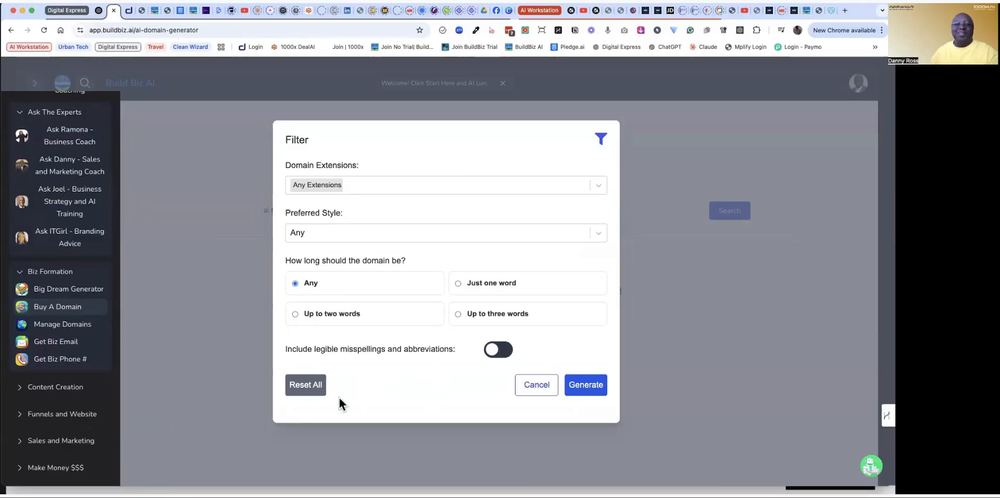
{"action": "left_click", "coordinate": [586, 385]}
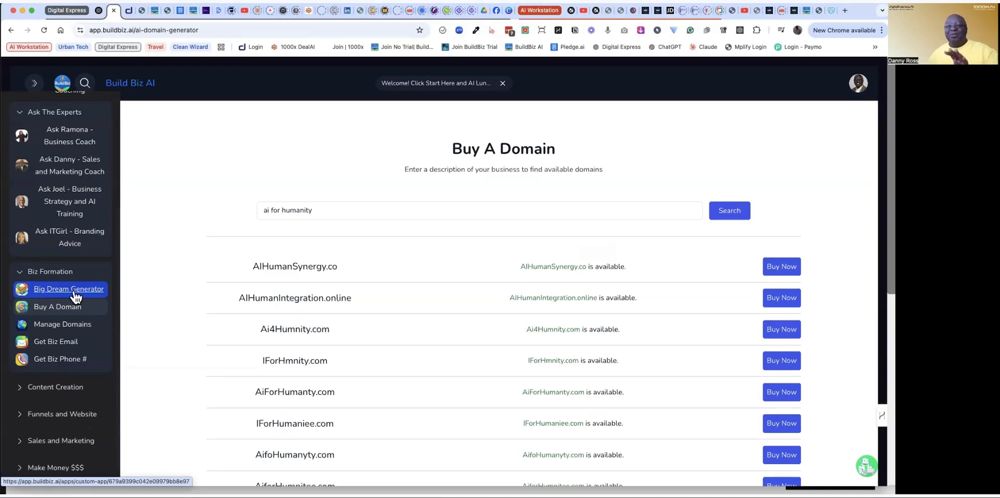
Step: Review the results, correct the description to 'ai for humanity', and search and generate again
{"action": "scroll", "coordinate": [195, 304], "scroll_direction": "down", "scroll_amount": 1}
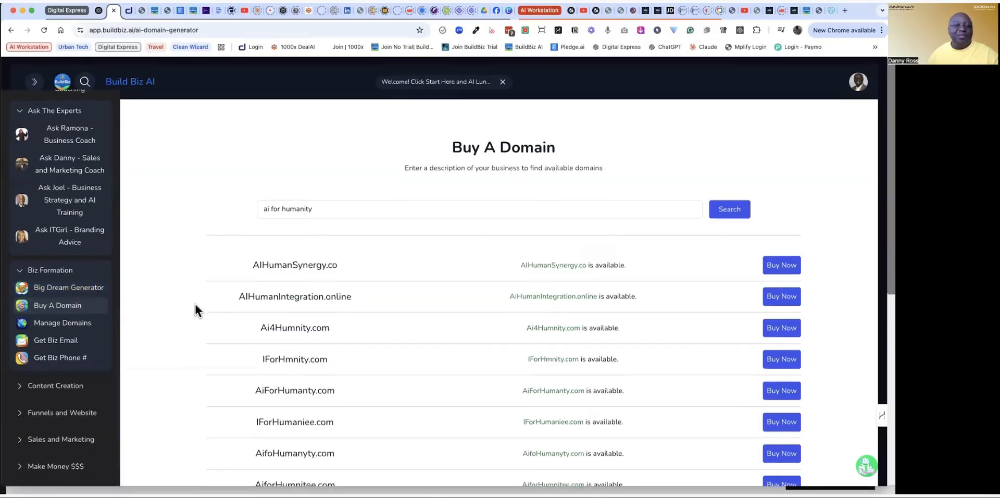
{"action": "scroll", "coordinate": [195, 304], "scroll_direction": "down", "scroll_amount": 2}
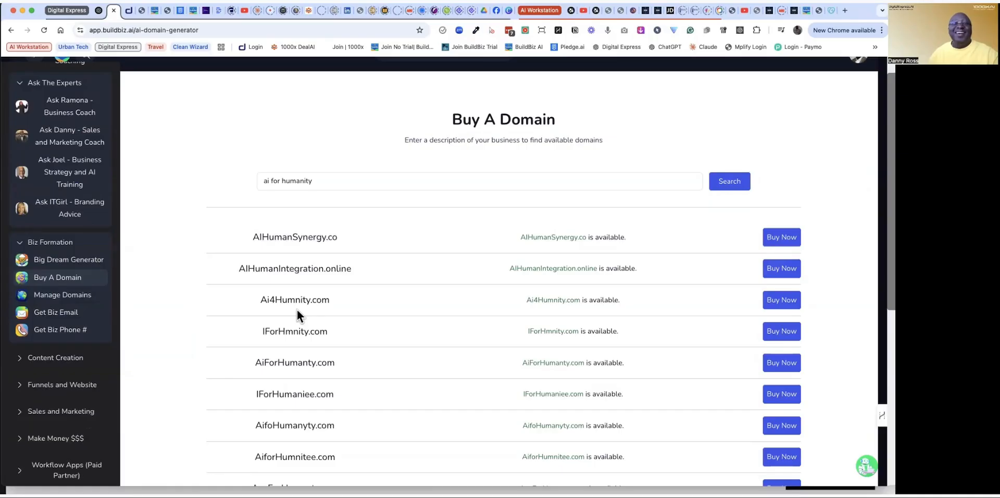
{"action": "scroll", "coordinate": [278, 358], "scroll_direction": "down", "scroll_amount": 1}
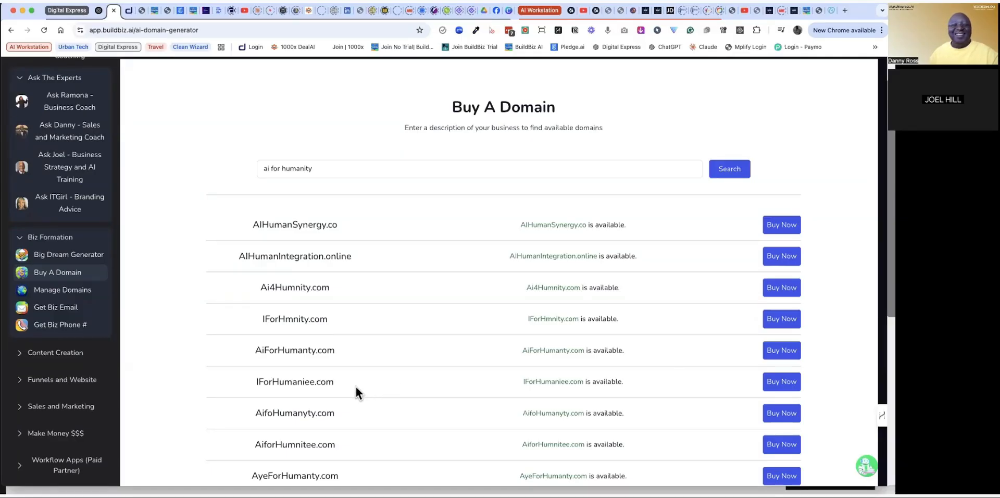
{"action": "type", "text": "um"}
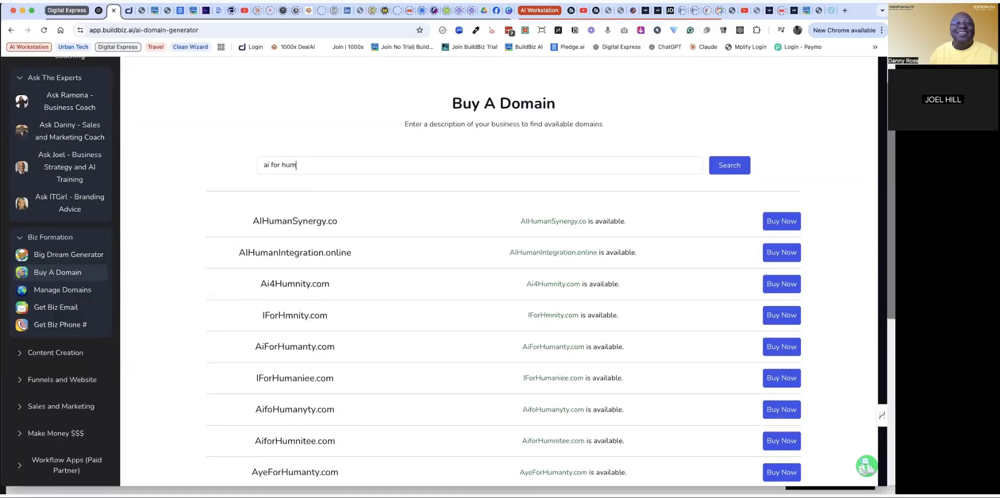
{"action": "type", "text": "anity"}
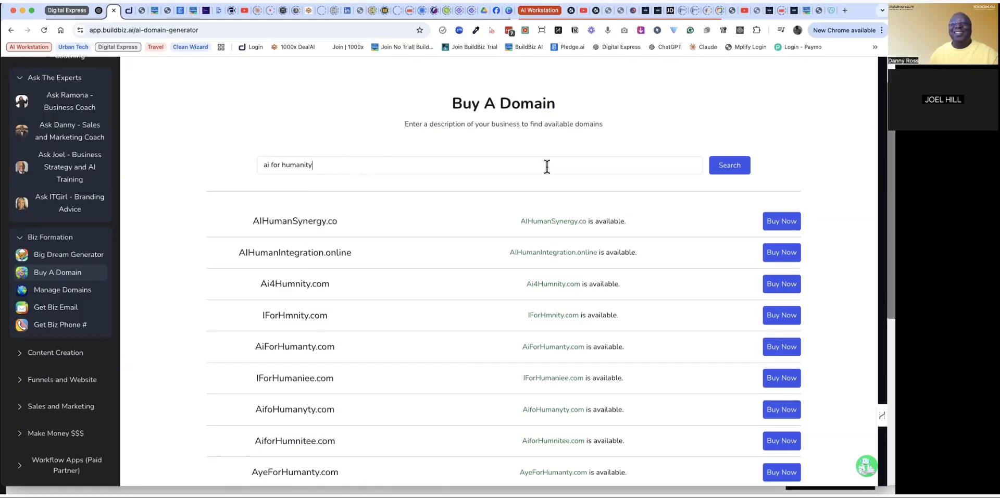
{"action": "left_click", "coordinate": [729, 165]}
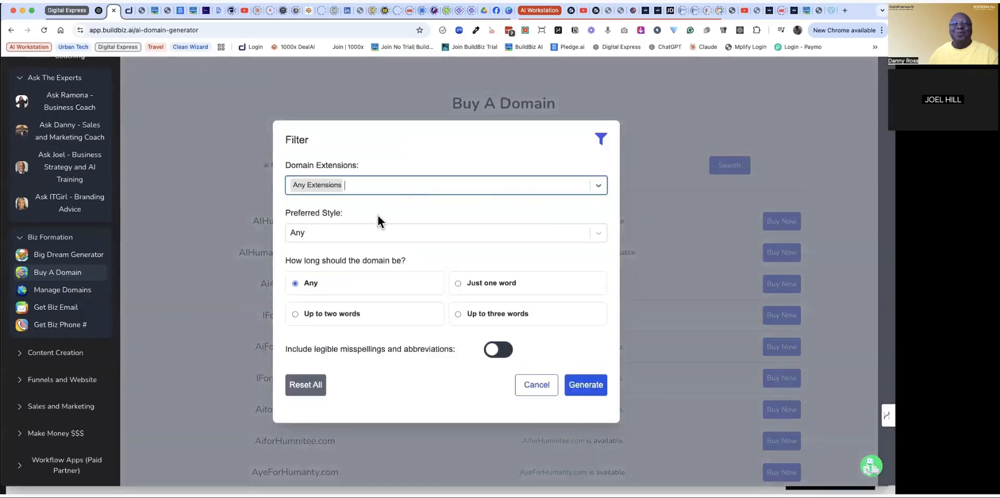
{"action": "left_click", "coordinate": [588, 387]}
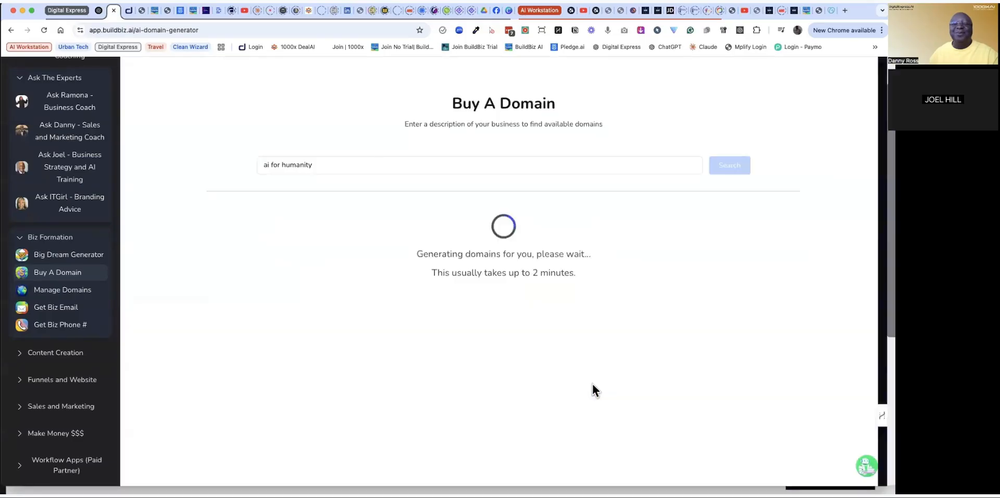
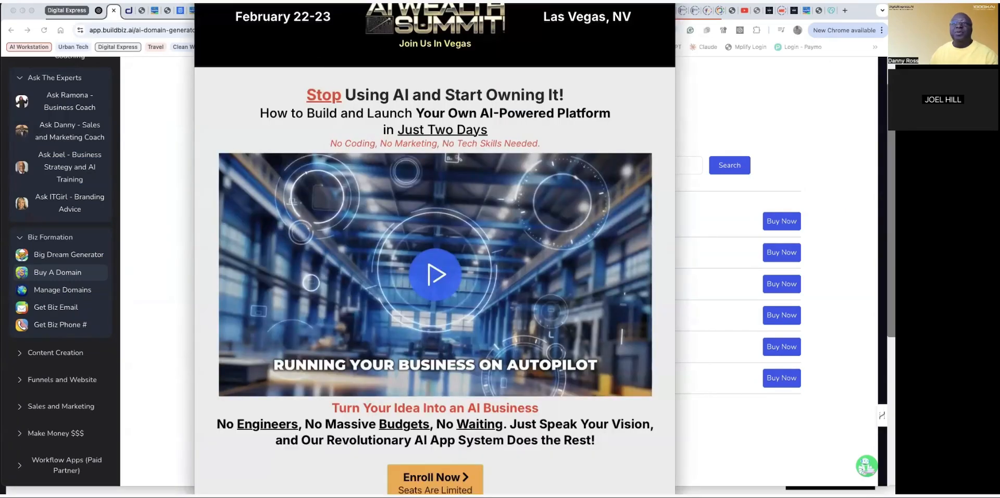
Step: Close the AI Wealth Summit image window to reveal the 'ai for humanity' domain suggestions
{"action": "left_click_drag", "start_coordinate": [374, 0], "coordinate": [377, 0]}
{"action": "left_click_drag", "start_coordinate": [531, 0], "coordinate": [524, 20]}
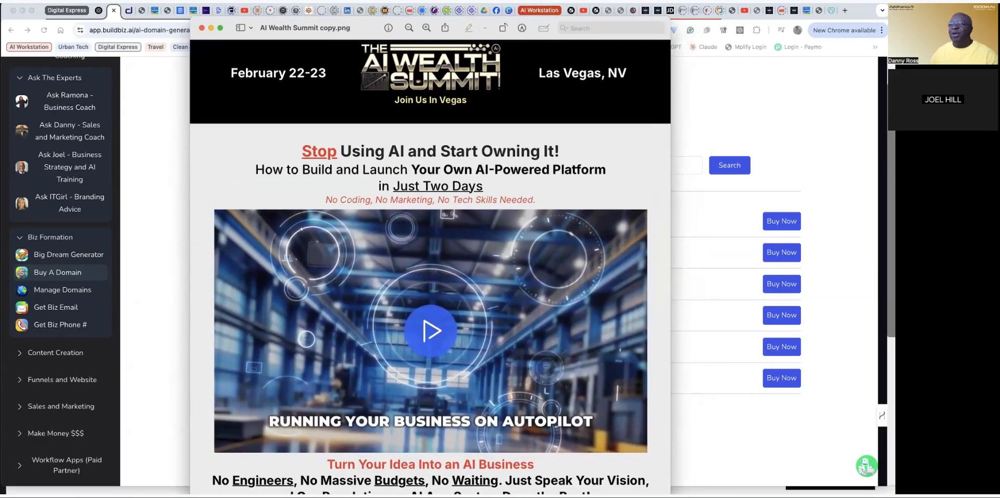
{"action": "left_click", "coordinate": [201, 28]}
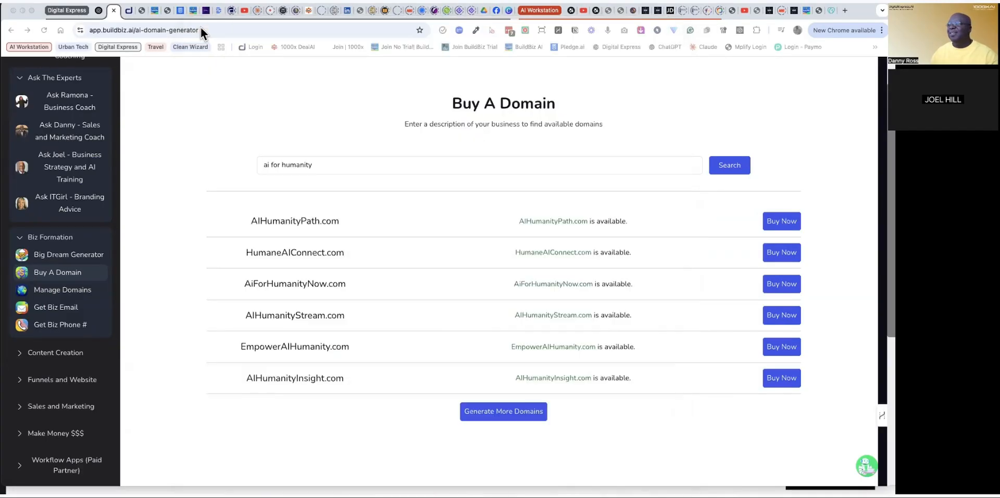
Step: Move past the Ask Ramona tabs to the buildbiz.ai home page and scroll to Ask The Experts
{"action": "left_click", "coordinate": [155, 10]}
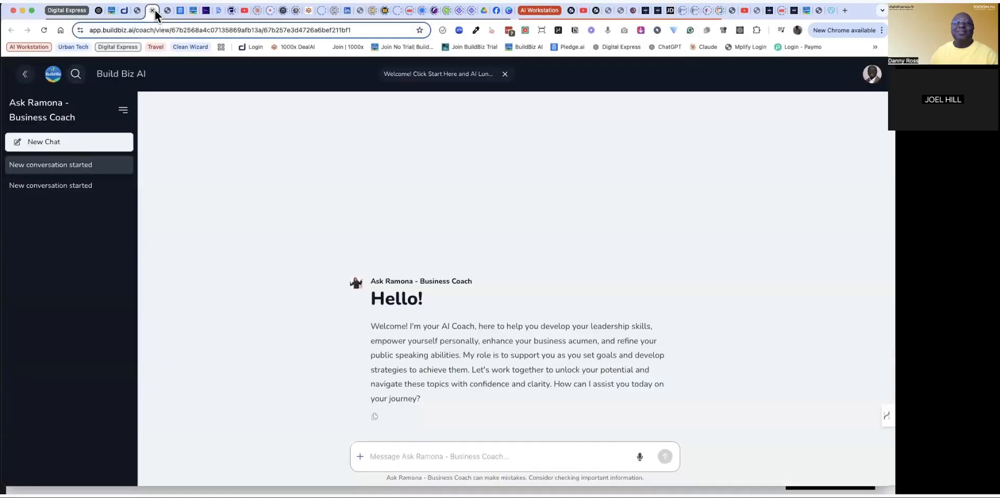
{"action": "left_click", "coordinate": [191, 10]}
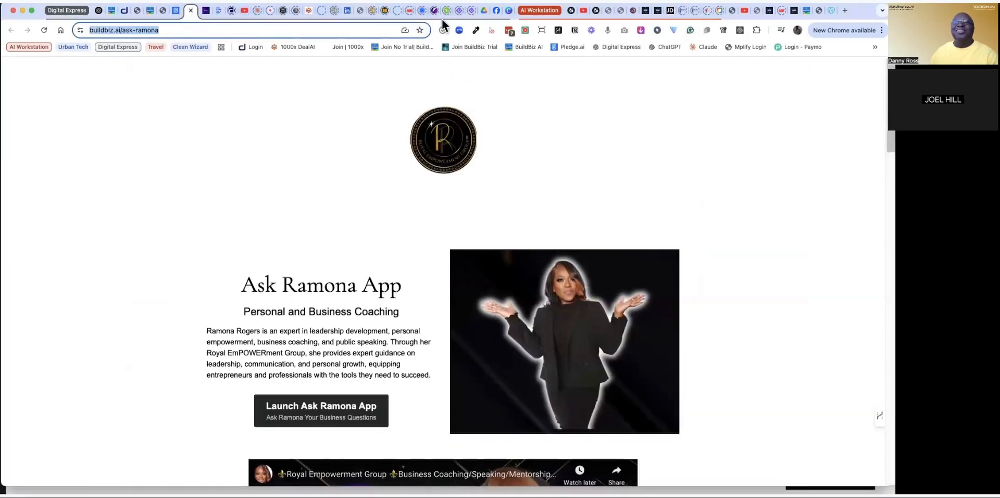
{"action": "left_click", "coordinate": [808, 11]}
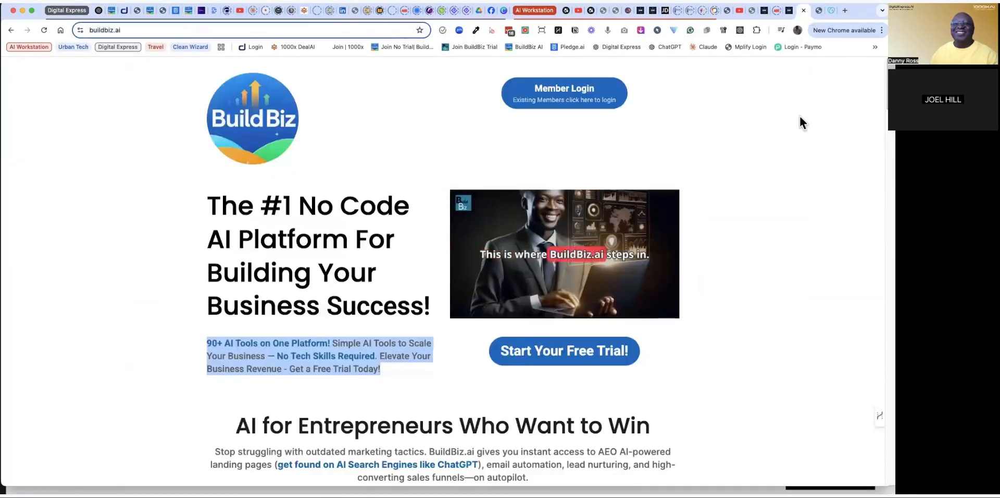
{"action": "scroll", "coordinate": [801, 155], "scroll_direction": "down", "scroll_amount": 20}
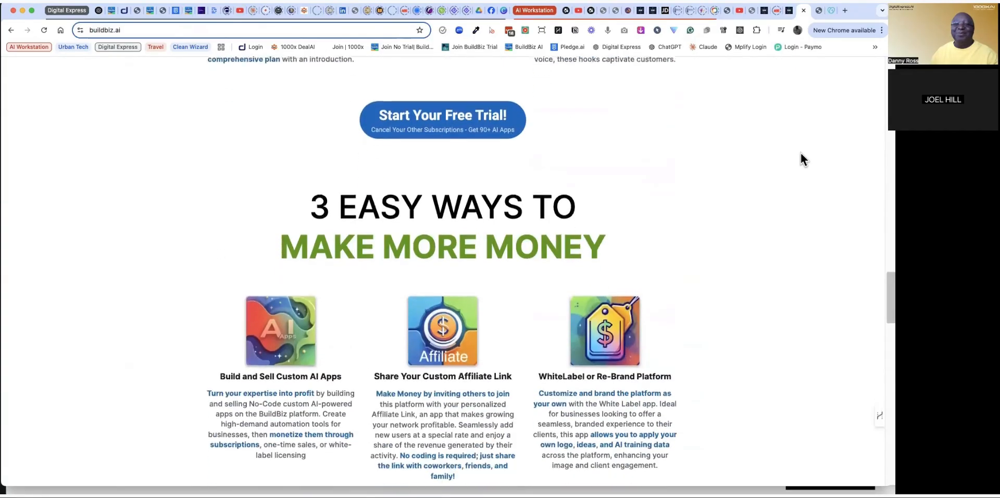
{"action": "scroll", "coordinate": [800, 152], "scroll_direction": "up", "scroll_amount": 5}
{"action": "scroll", "coordinate": [800, 152], "scroll_direction": "down", "scroll_amount": 10}
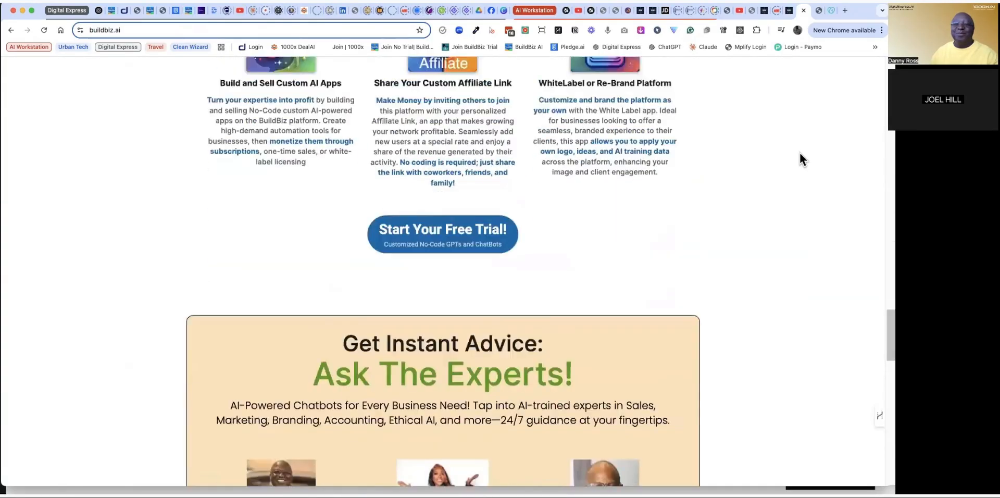
{"action": "scroll", "coordinate": [800, 154], "scroll_direction": "down", "scroll_amount": 10}
{"action": "scroll", "coordinate": [799, 154], "scroll_direction": "up", "scroll_amount": 5}
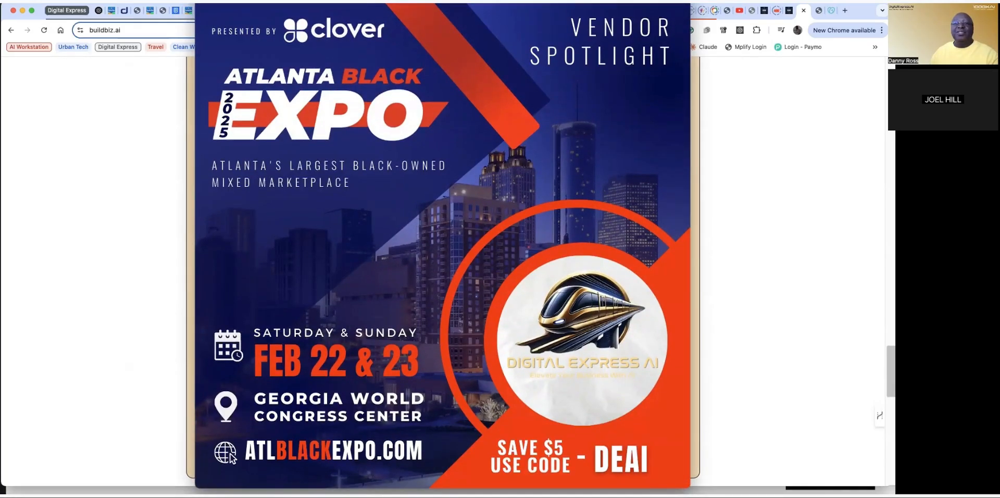
Step: Return to the app.buildbiz.ai Buy A Domain tab after dismissing the expo flyer
{"action": "scroll", "coordinate": [250, 188], "scroll_direction": "up", "scroll_amount": 20}
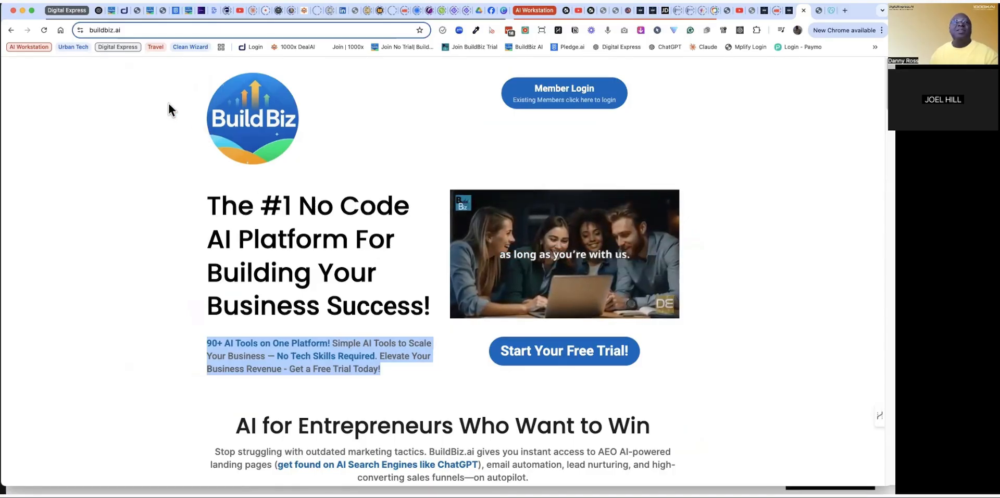
{"action": "left_click", "coordinate": [111, 10]}
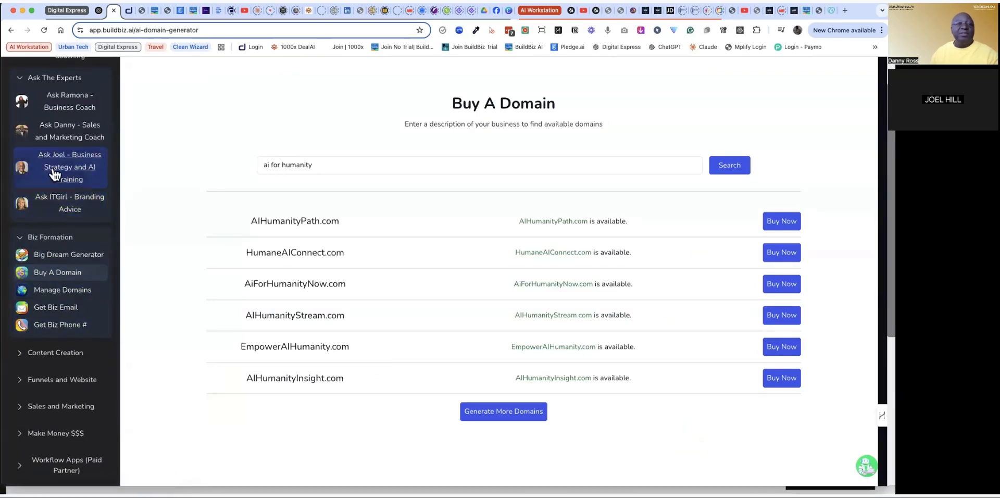
Step: Open AI Lunch and Learn and scroll through the weekly live trainings
{"action": "scroll", "coordinate": [33, 281], "scroll_direction": "up", "scroll_amount": 5}
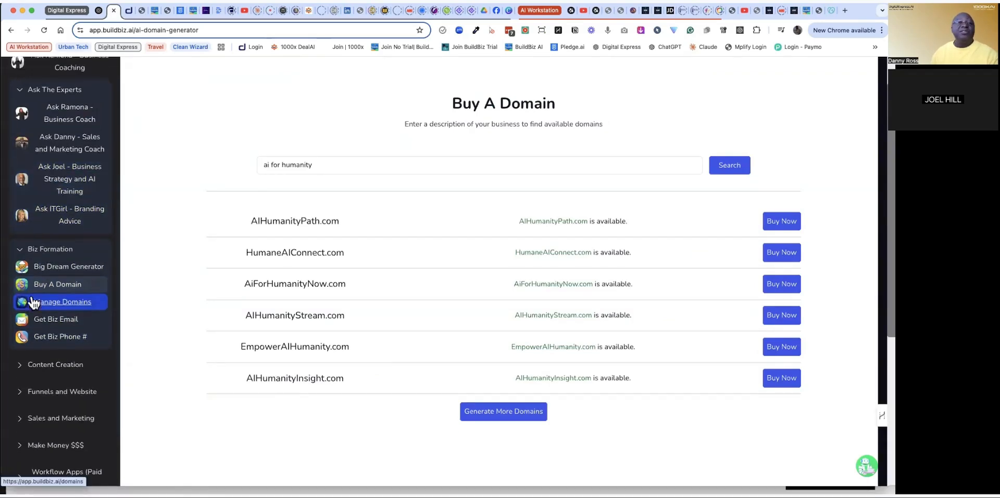
{"action": "left_click", "coordinate": [55, 133]}
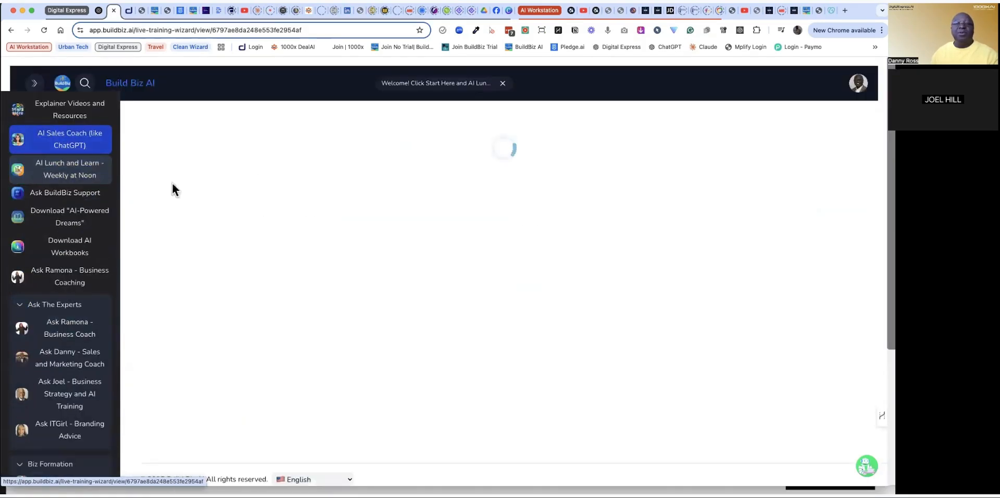
{"action": "scroll", "coordinate": [863, 179], "scroll_direction": "down", "scroll_amount": 15}
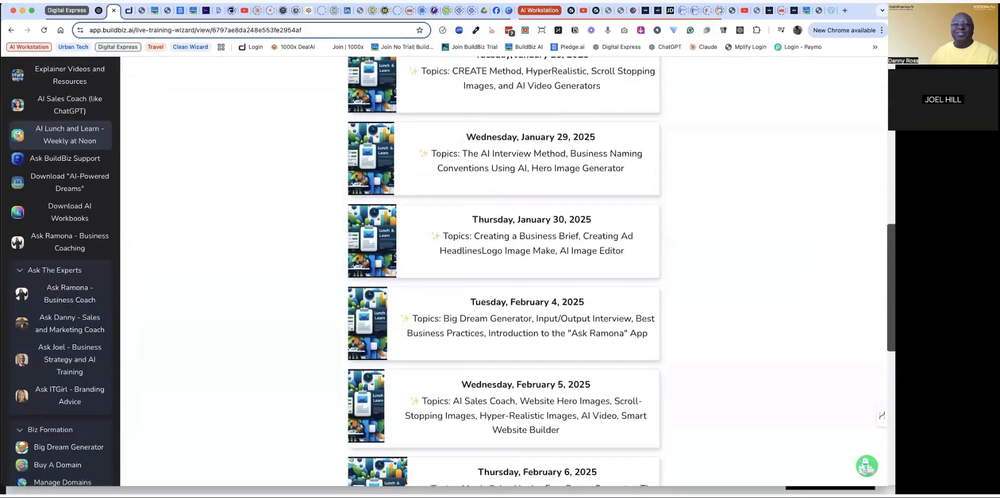
{"action": "scroll", "coordinate": [503, 272], "scroll_direction": "up", "scroll_amount": 7}
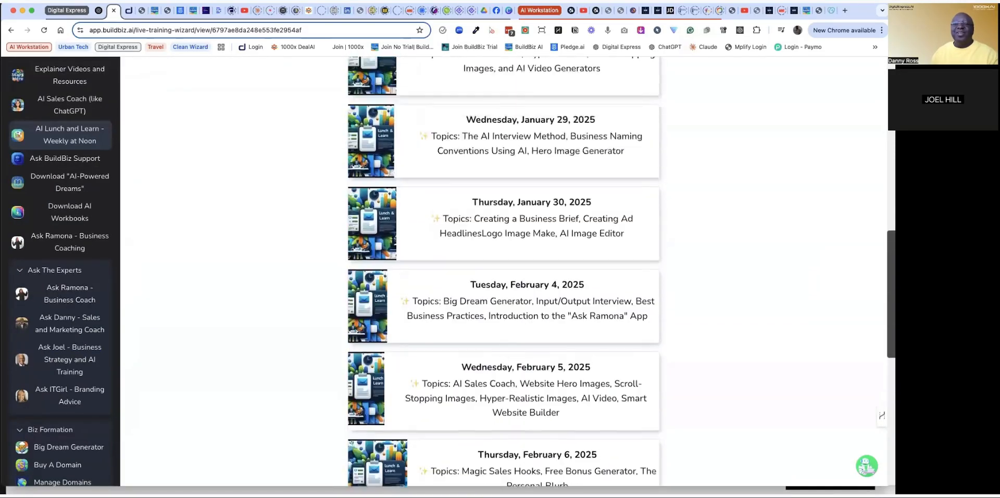
{"action": "scroll", "coordinate": [259, 310], "scroll_direction": "up", "scroll_amount": 7}
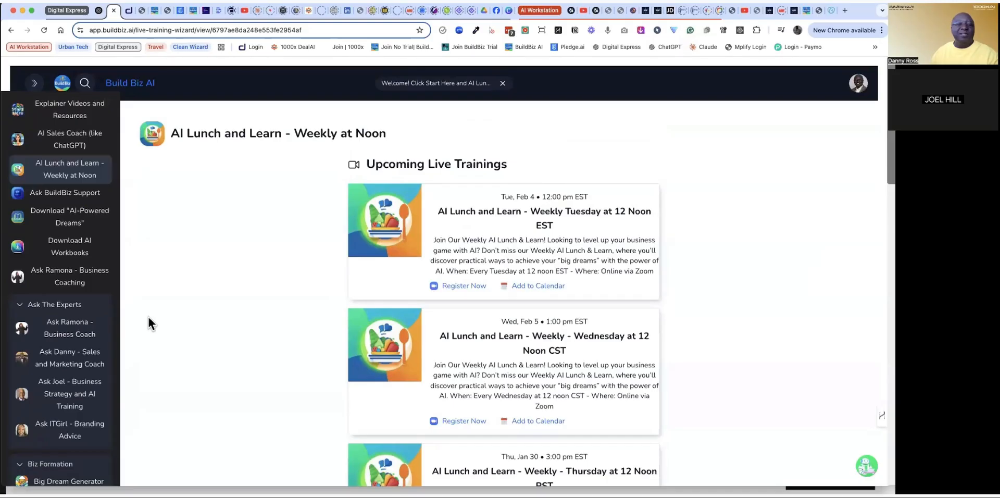
Step: Collapse and re-expand the Ask The Experts, Biz Formation and Funnels and Website sidebar groups
{"action": "left_click", "coordinate": [26, 309]}
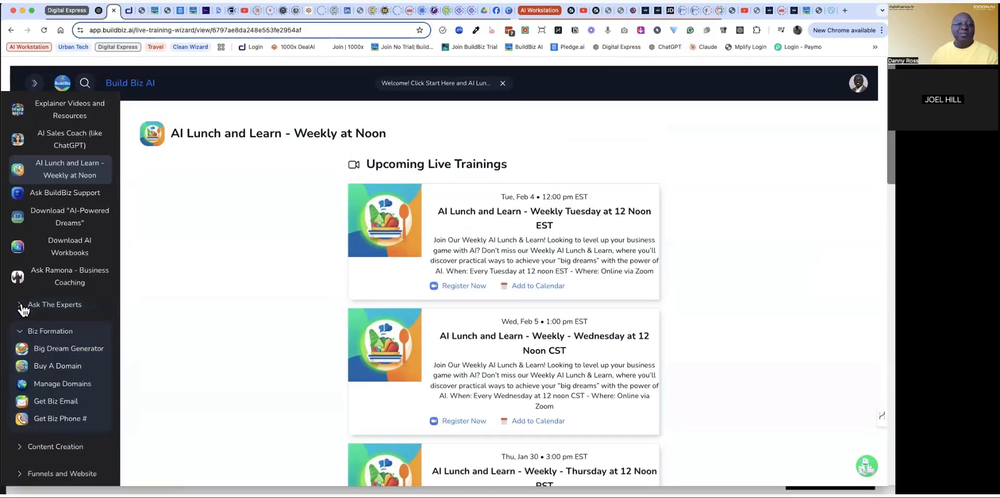
{"action": "left_click", "coordinate": [21, 331]}
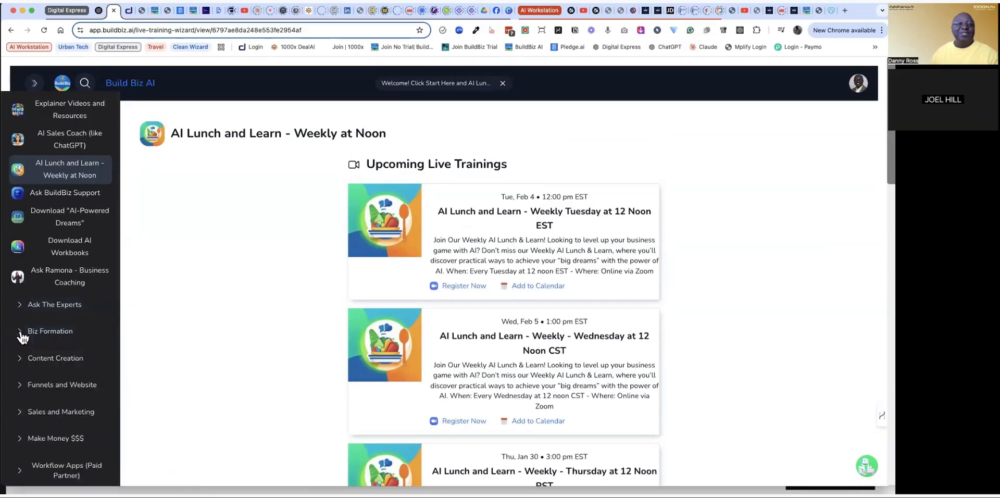
{"action": "scroll", "coordinate": [21, 338], "scroll_direction": "down", "scroll_amount": 1}
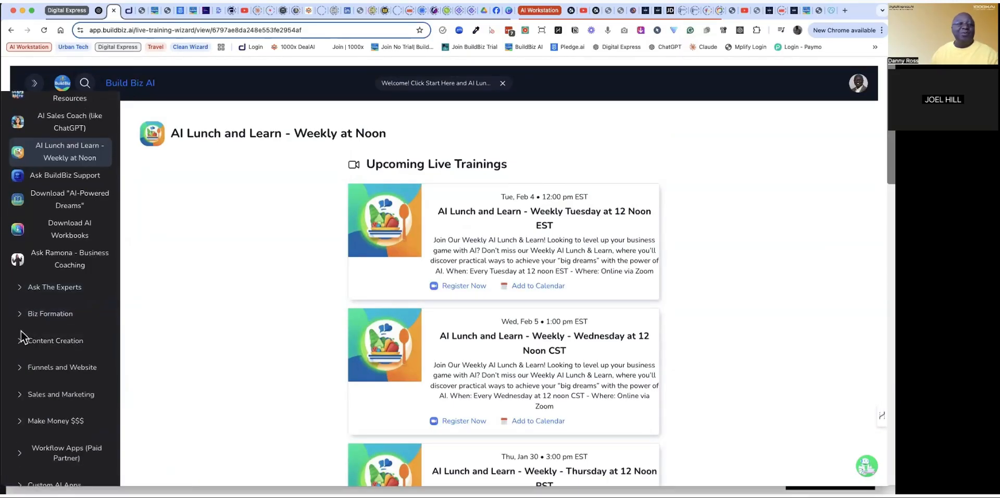
{"action": "left_click", "coordinate": [22, 359]}
{"action": "left_click", "coordinate": [22, 359]}
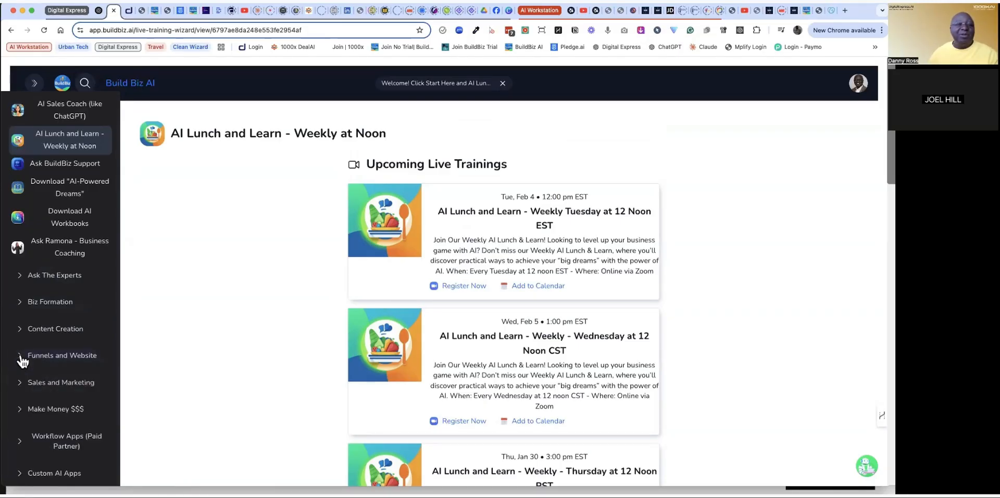
{"action": "left_click", "coordinate": [20, 303]}
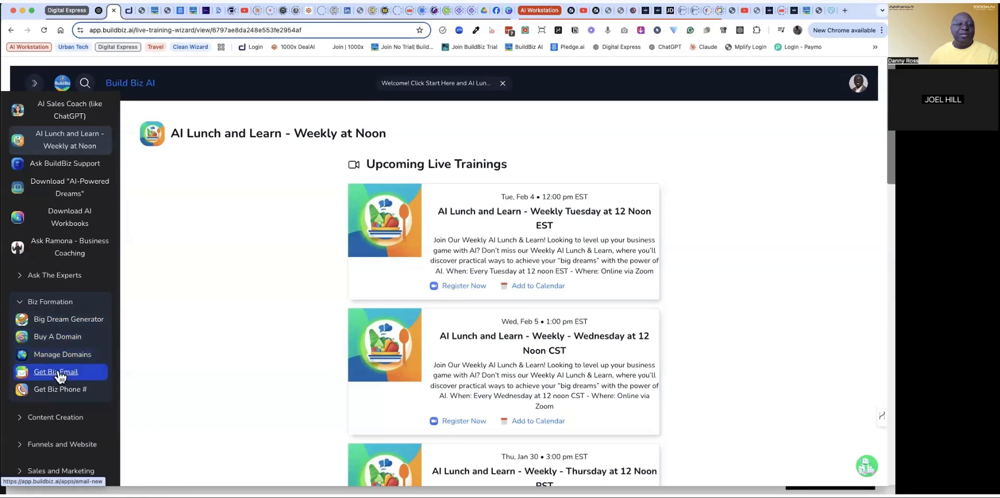
{"action": "left_click", "coordinate": [20, 302]}
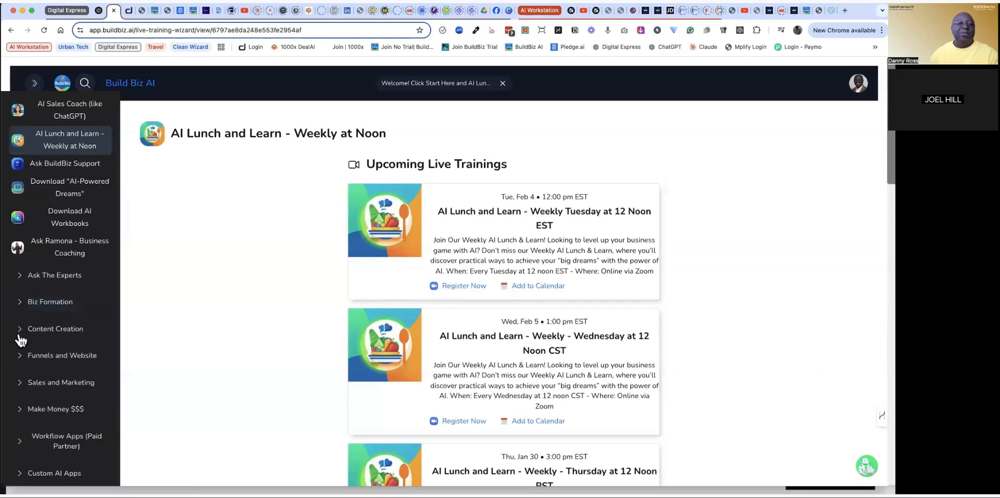
Step: Open Scroll-Stopping Images via Content Creation > Hyperrealistic AI Images in the sidebar
{"action": "left_click", "coordinate": [18, 333]}
{"action": "scroll", "coordinate": [52, 338], "scroll_direction": "down", "scroll_amount": 3}
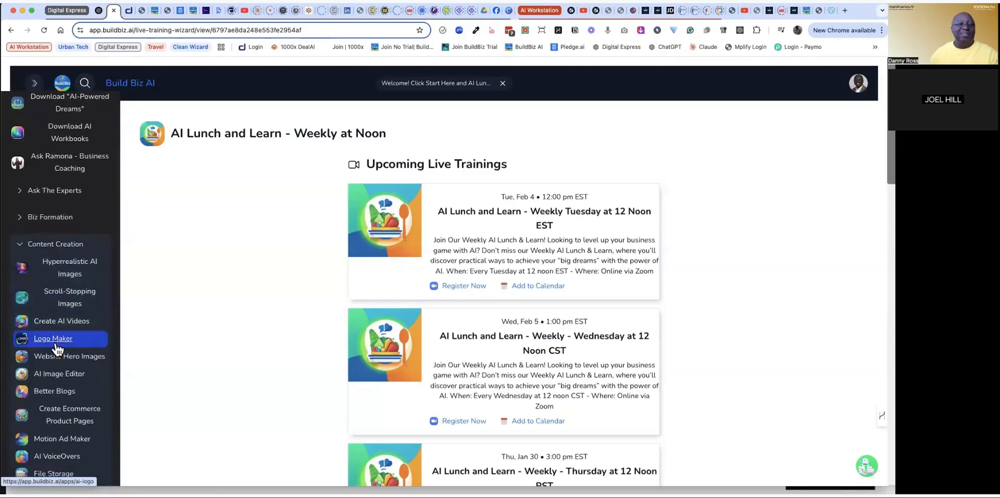
{"action": "scroll", "coordinate": [57, 348], "scroll_direction": "down", "scroll_amount": 3}
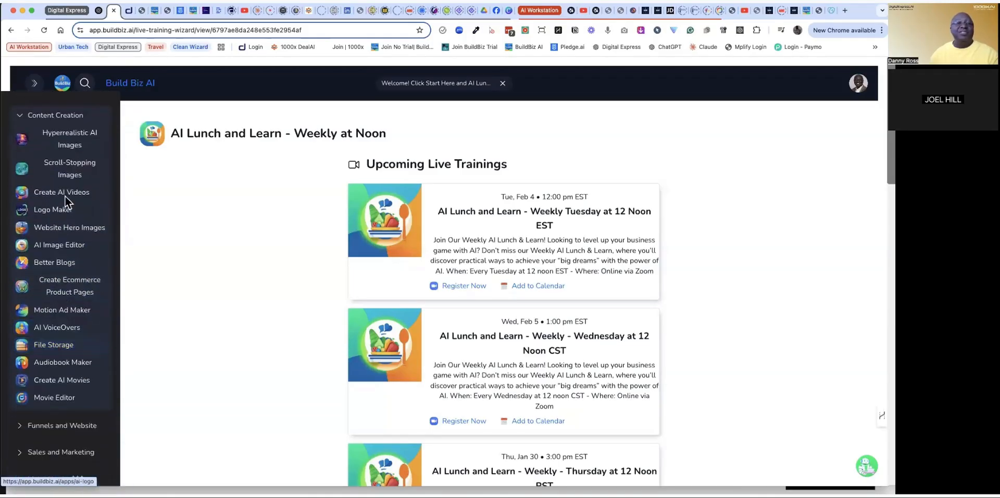
{"action": "left_click", "coordinate": [77, 139]}
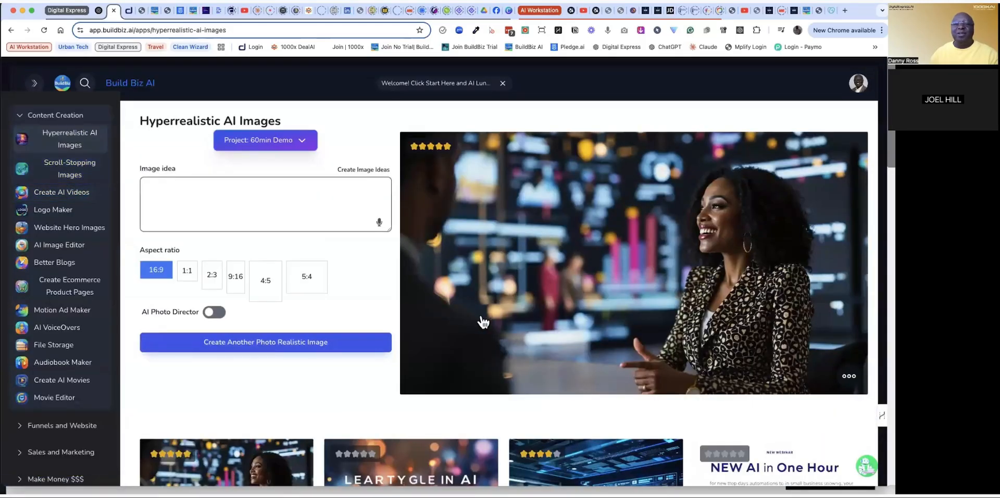
{"action": "scroll", "coordinate": [484, 322], "scroll_direction": "down", "scroll_amount": 1}
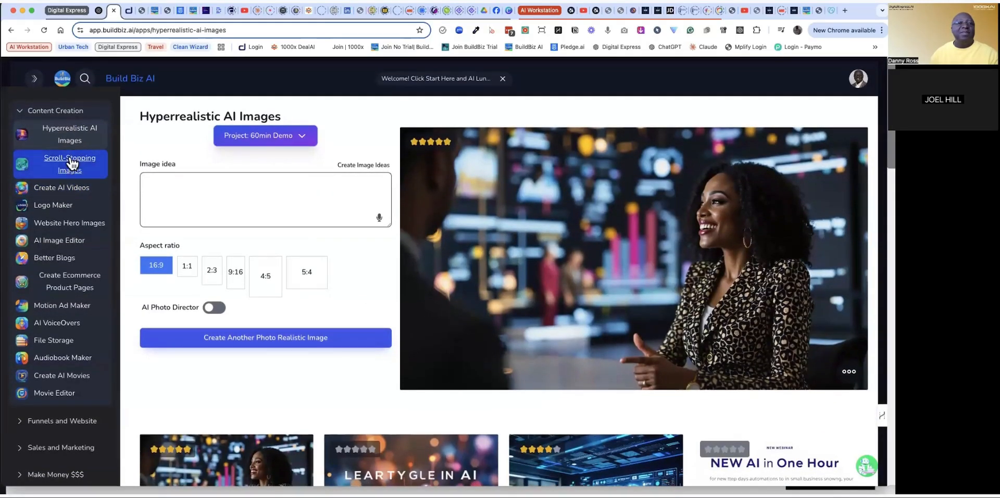
{"action": "left_click", "coordinate": [71, 164]}
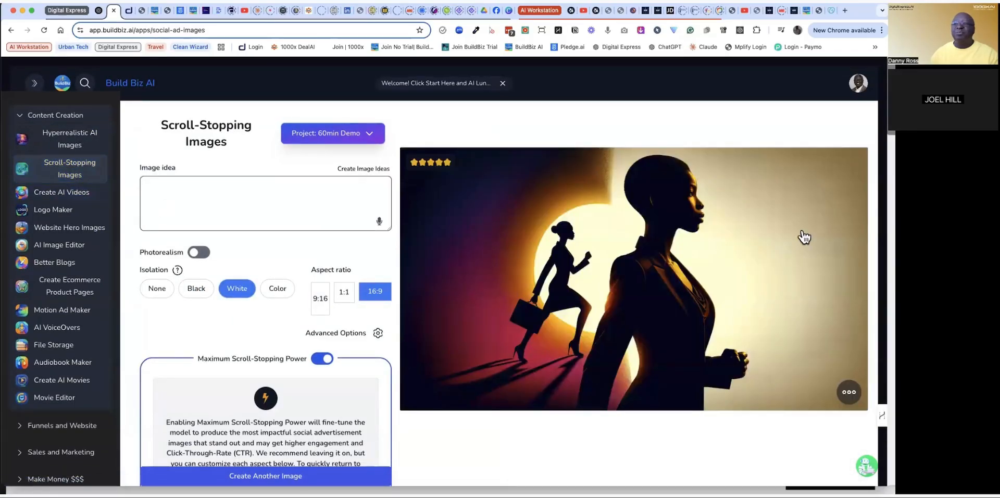
{"action": "scroll", "coordinate": [625, 271], "scroll_direction": "down", "scroll_amount": 15}
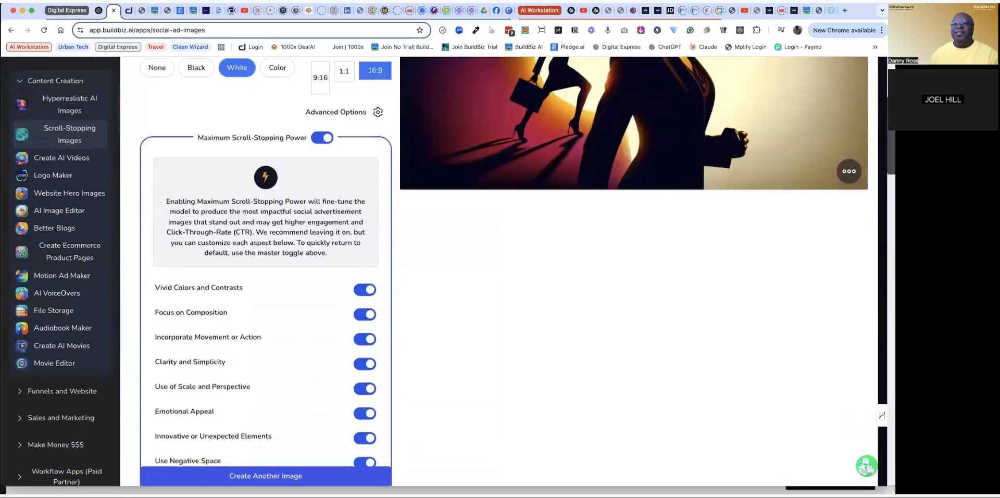
{"action": "scroll", "coordinate": [516, 271], "scroll_direction": "down", "scroll_amount": 5}
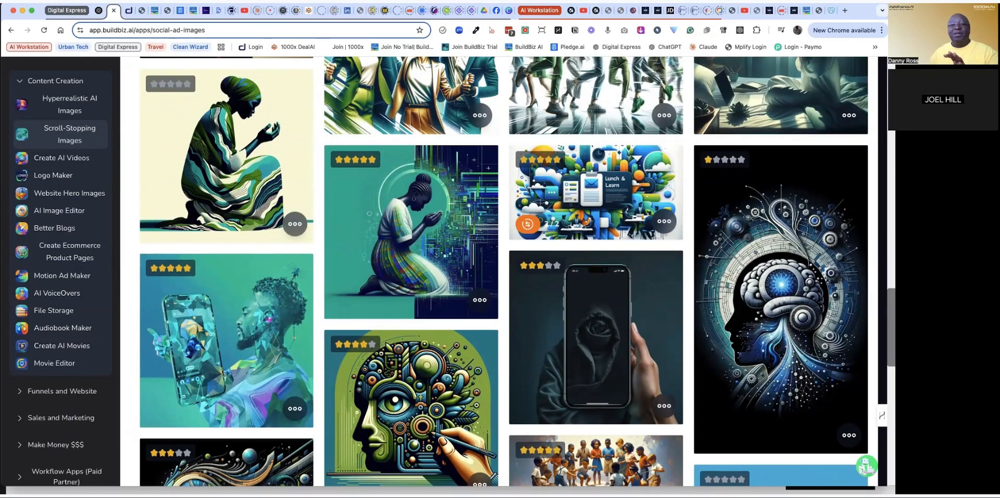
{"action": "mouse_move", "coordinate": [420, 250]}
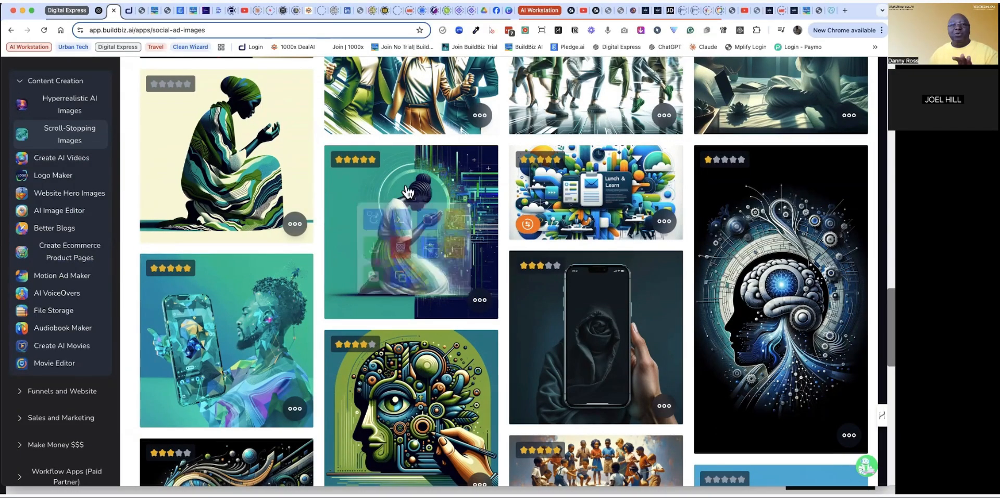
{"action": "left_click", "coordinate": [420, 207]}
{"action": "left_click", "coordinate": [632, 456]}
{"action": "left_click", "coordinate": [554, 376]}
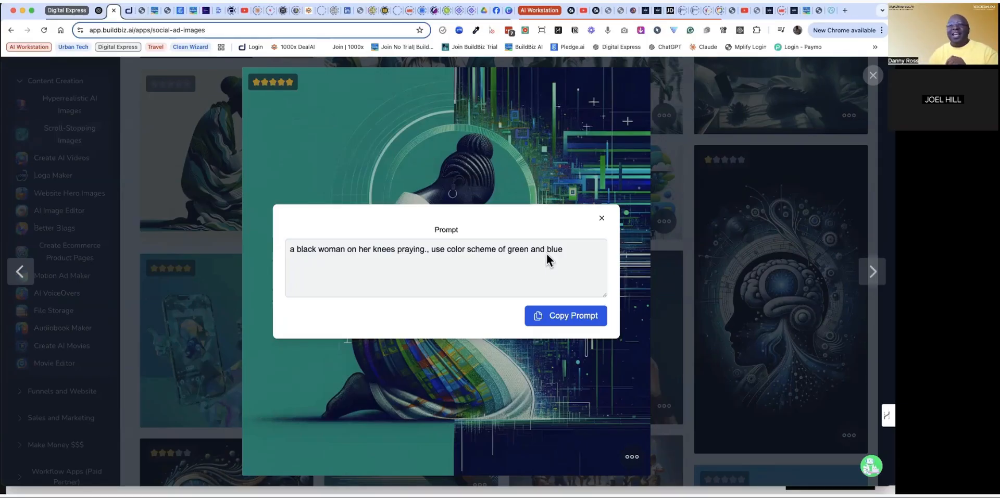
{"action": "left_click", "coordinate": [602, 218]}
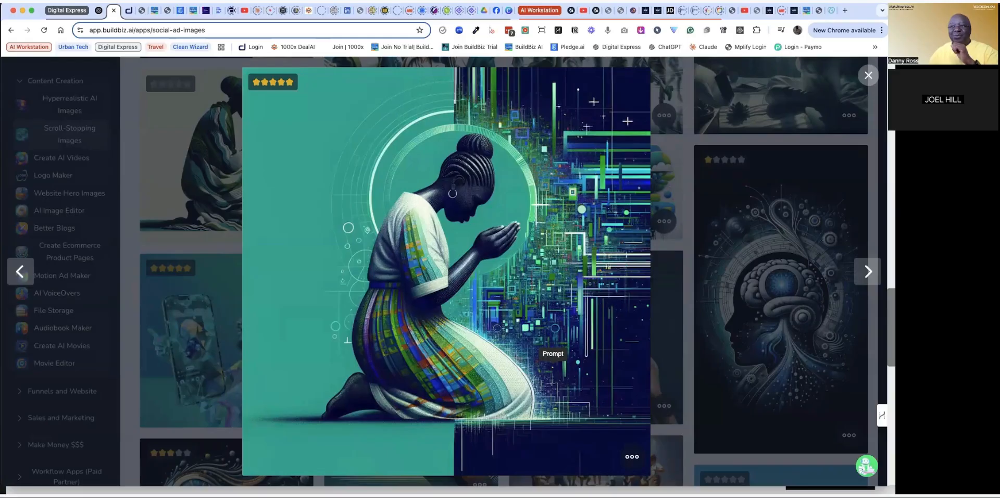
{"action": "left_click", "coordinate": [868, 75]}
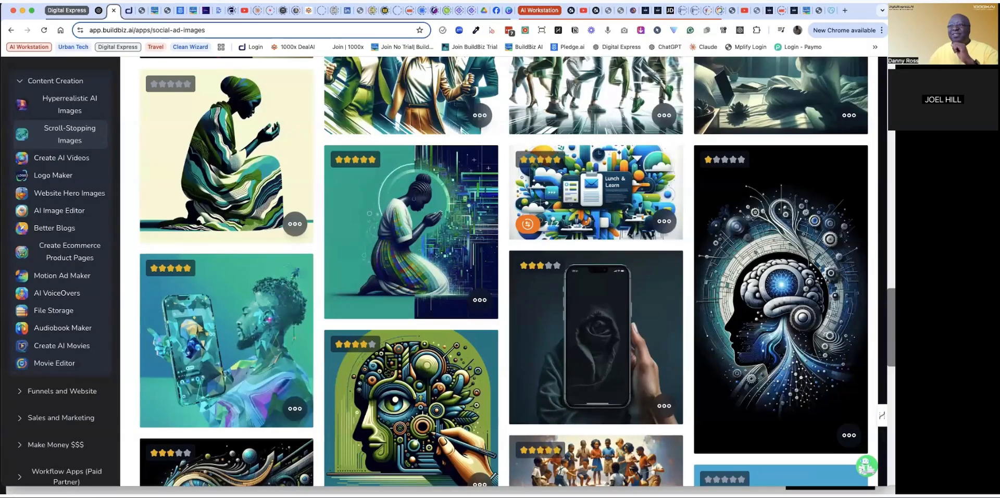
{"action": "scroll", "coordinate": [724, 210], "scroll_direction": "up", "scroll_amount": 1}
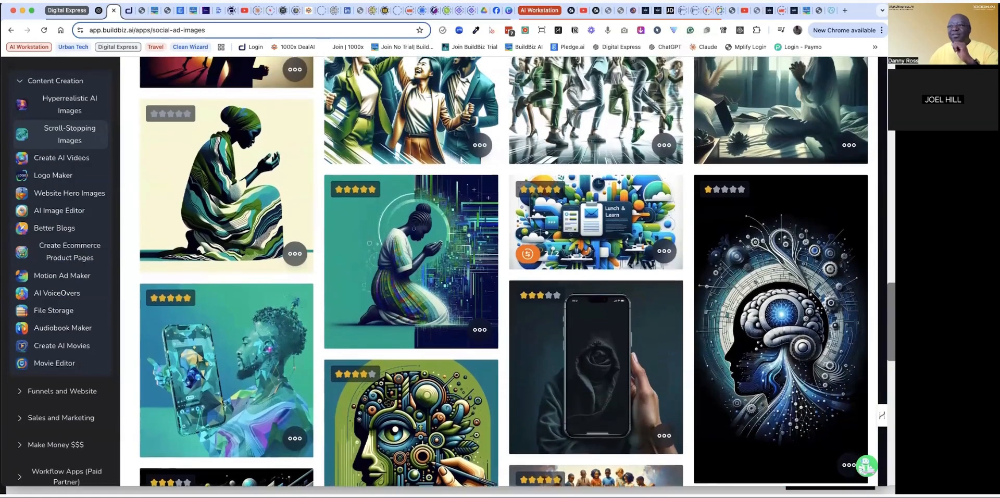
{"action": "scroll", "coordinate": [725, 210], "scroll_direction": "up", "scroll_amount": 10}
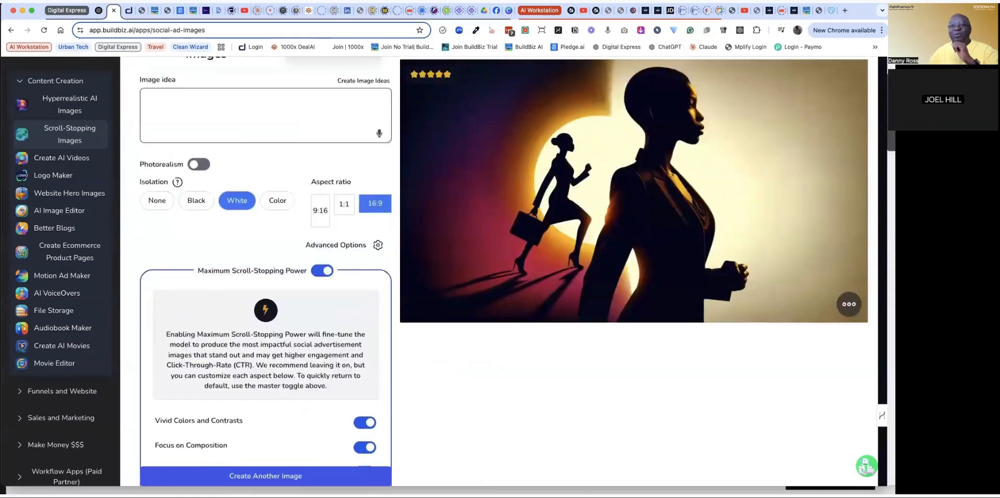
{"action": "scroll", "coordinate": [725, 210], "scroll_direction": "down", "scroll_amount": 10}
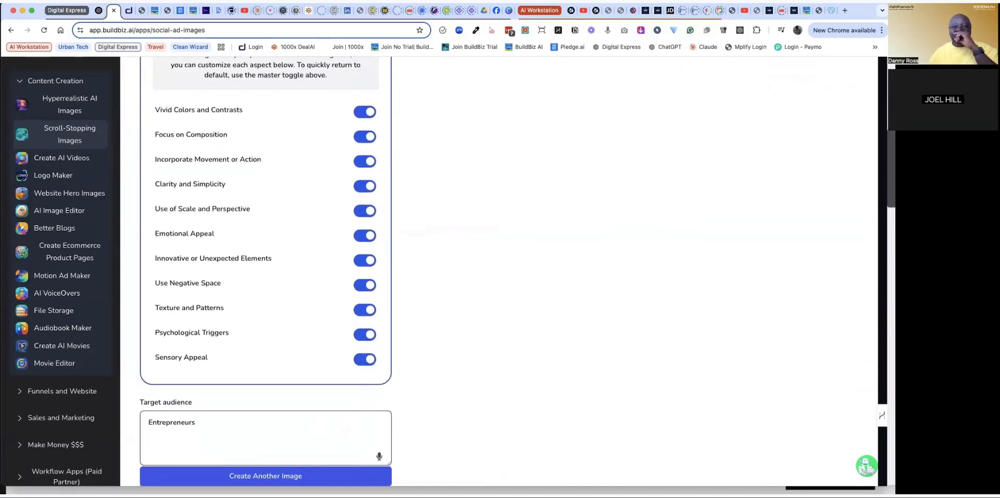
{"action": "scroll", "coordinate": [266, 262], "scroll_direction": "up", "scroll_amount": 1}
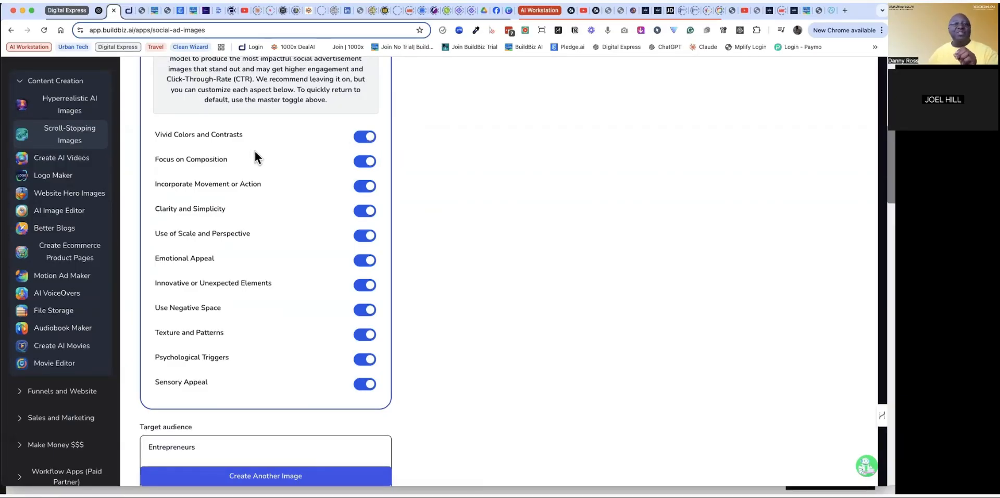
{"action": "left_click", "coordinate": [370, 166]}
{"action": "left_click", "coordinate": [370, 165]}
{"action": "left_click", "coordinate": [368, 189]}
{"action": "left_click", "coordinate": [368, 189]}
{"action": "left_click", "coordinate": [366, 214]}
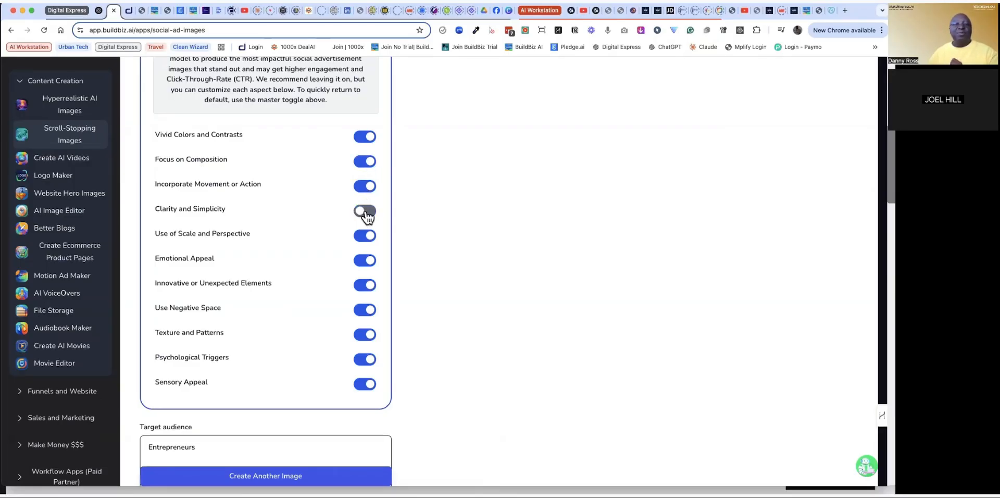
{"action": "left_click", "coordinate": [366, 236]}
{"action": "left_click", "coordinate": [366, 236]}
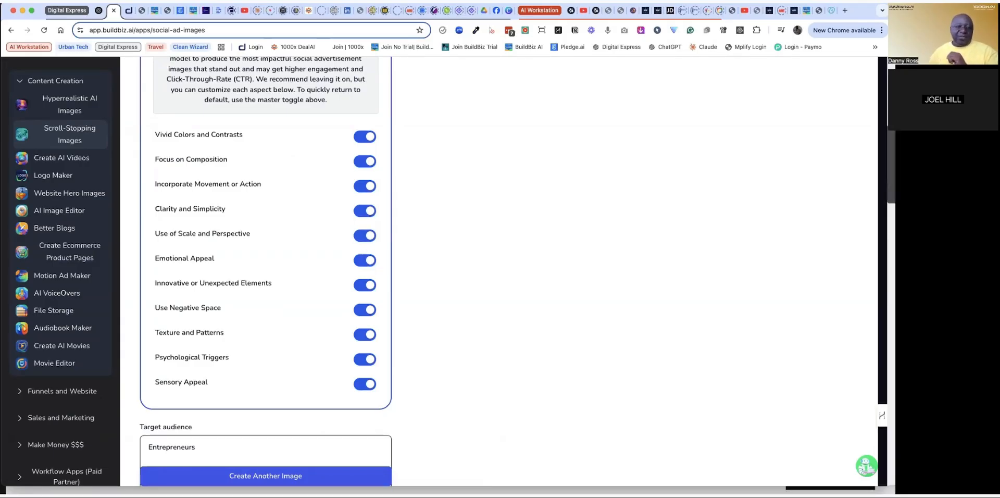
{"action": "left_click_drag", "start_coordinate": [196, 447], "coordinate": [141, 443]}
{"action": "left_click", "coordinate": [510, 394]}
{"action": "scroll", "coordinate": [510, 394], "scroll_direction": "down", "scroll_amount": 1}
{"action": "scroll", "coordinate": [508, 392], "scroll_direction": "down", "scroll_amount": 3}
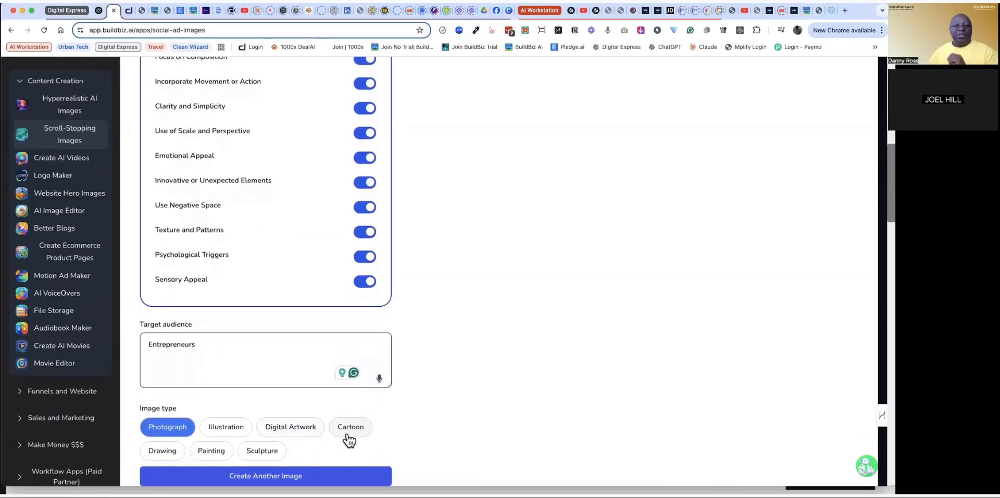
{"action": "scroll", "coordinate": [433, 423], "scroll_direction": "down", "scroll_amount": 1}
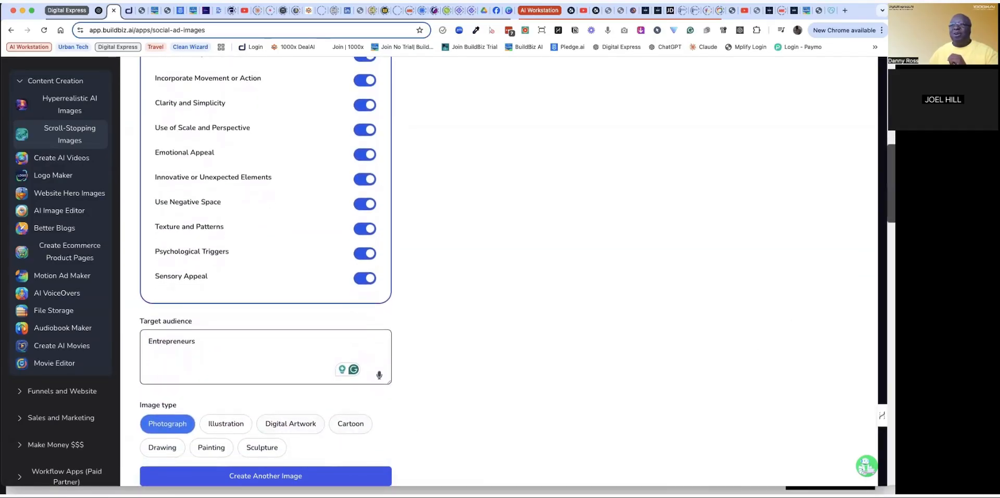
{"action": "left_click_drag", "start_coordinate": [891, 184], "coordinate": [891, 230]}
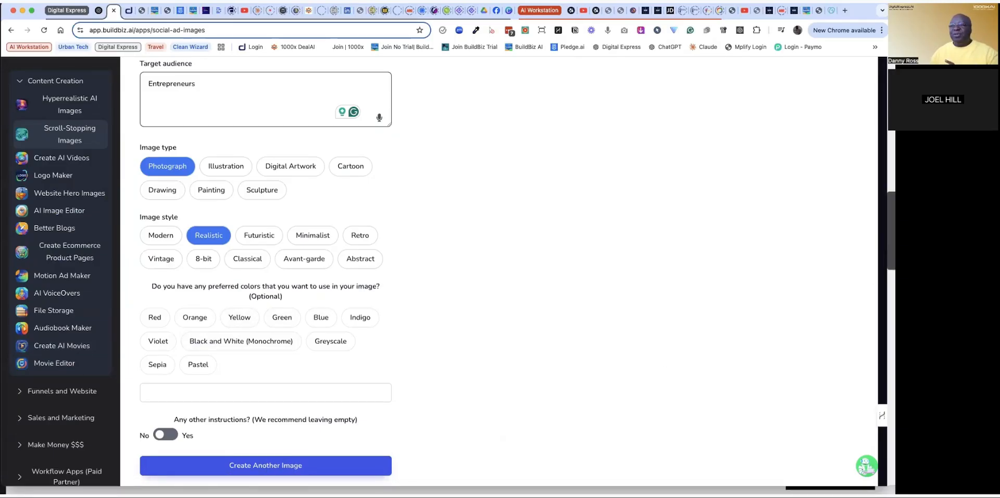
{"action": "scroll", "coordinate": [891, 229], "scroll_direction": "up", "scroll_amount": 1}
{"action": "scroll", "coordinate": [521, 260], "scroll_direction": "up", "scroll_amount": 10}
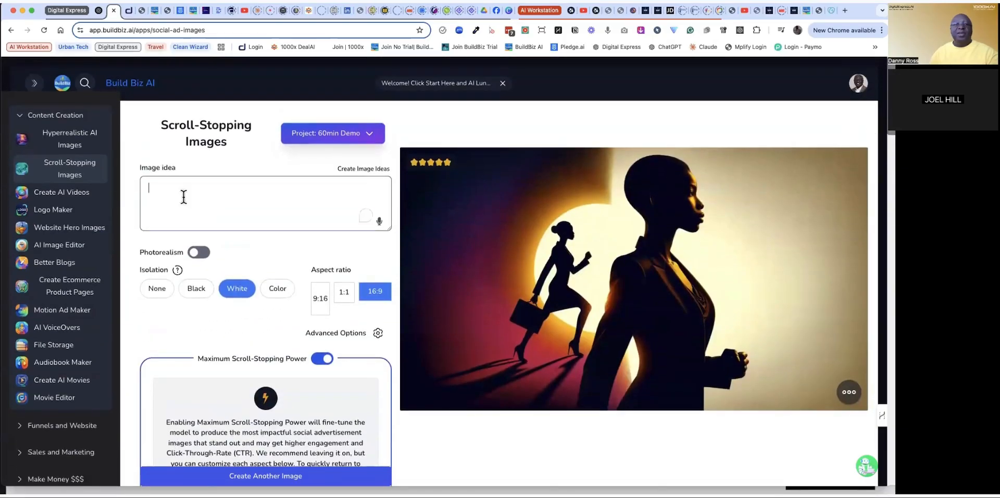
Step: Enter the image idea 'Black Female Business Coach, use color scheme black gold and white'
{"action": "left_click", "coordinate": [184, 196]}
{"action": "type", "text": "Business Coach"}
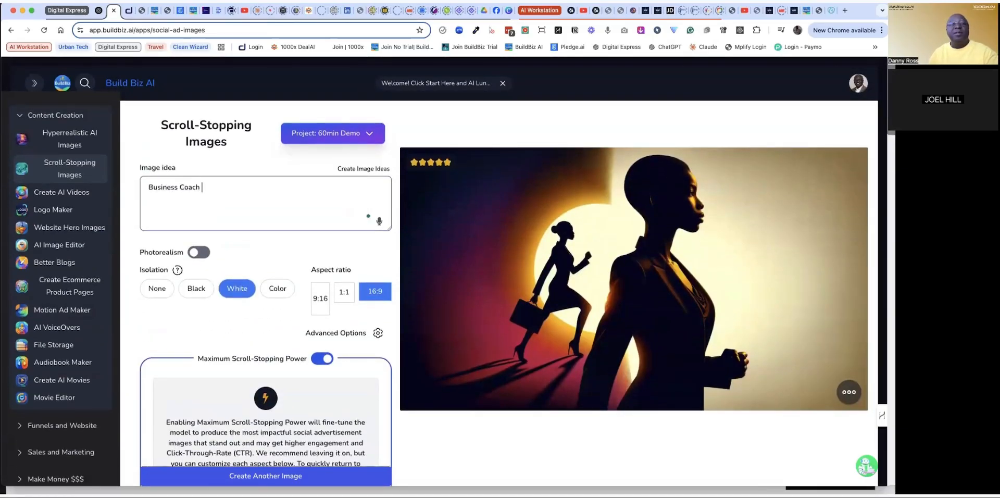
{"action": "type", "text": " for"}
{"action": "key", "text": "BackSpace"}
{"action": "type", "text": "h, "}
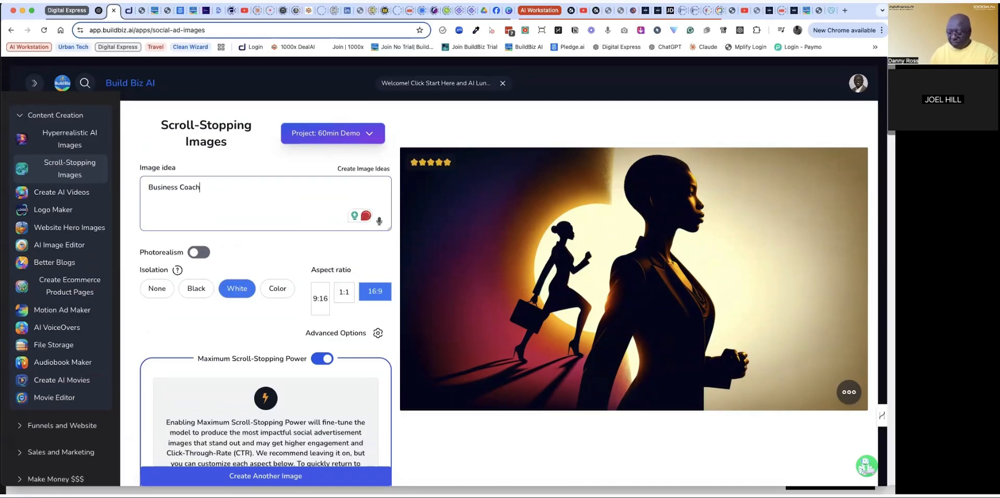
{"action": "type", "text": "use col"}
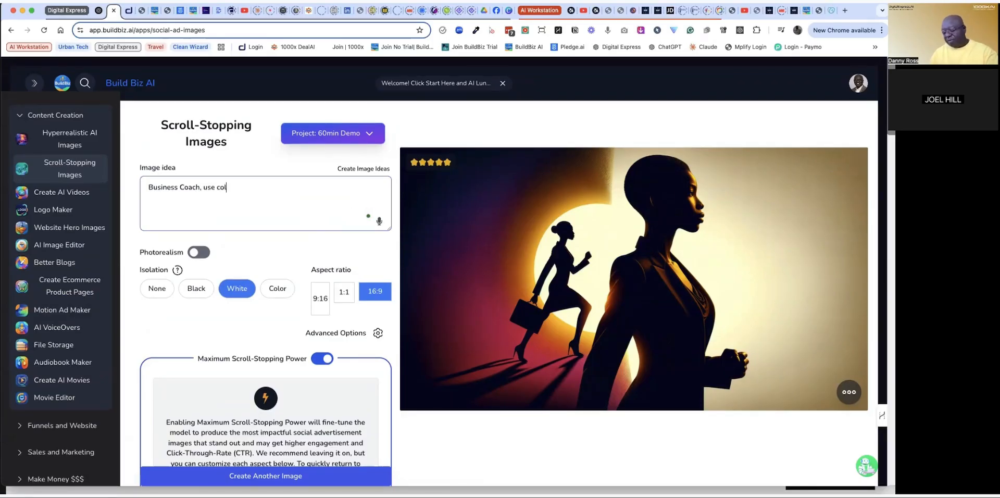
{"action": "type", "text": "or scheme black gold and white"}
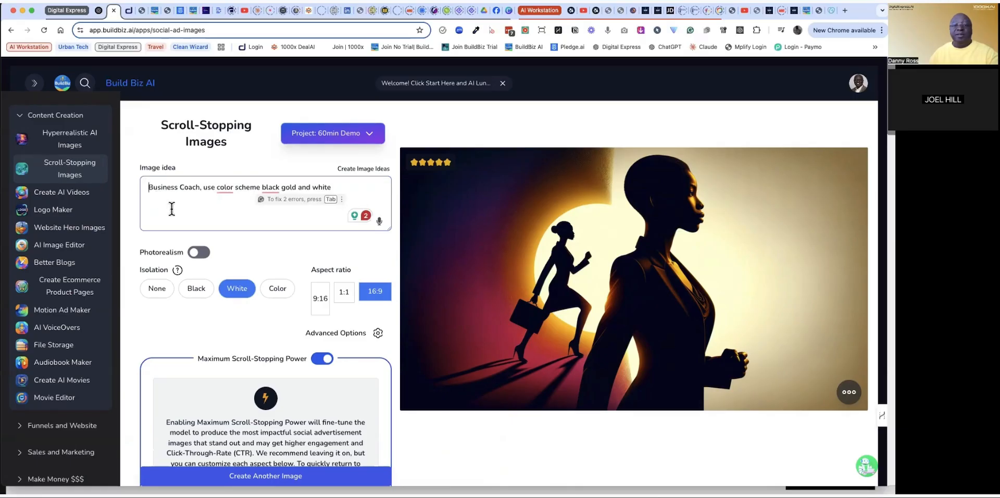
{"action": "type", "text": "Fema"}
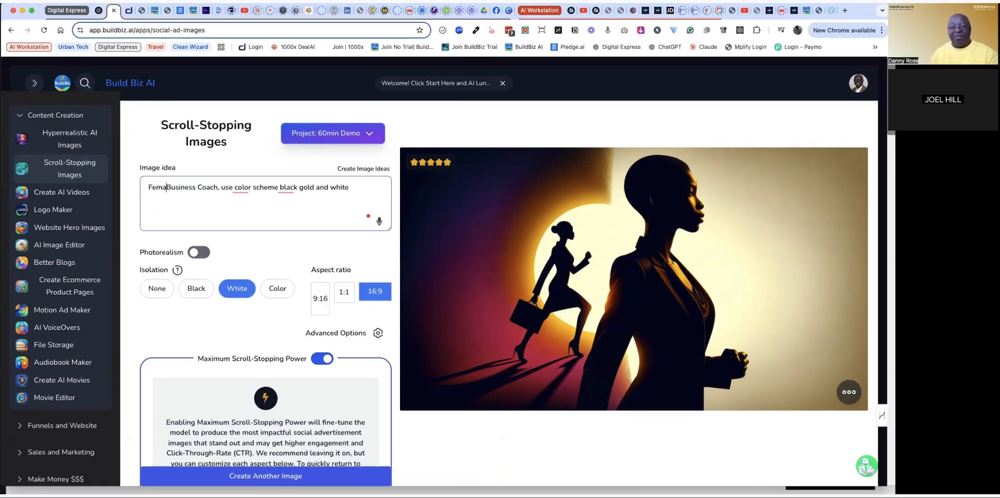
{"action": "type", "text": "le"}
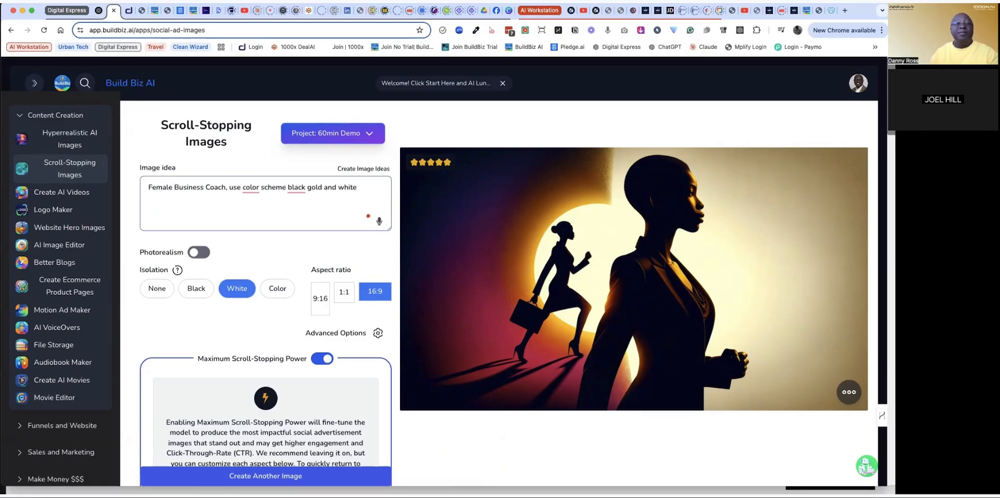
{"action": "left_click", "coordinate": [149, 186]}
{"action": "type", "text": "Black"}
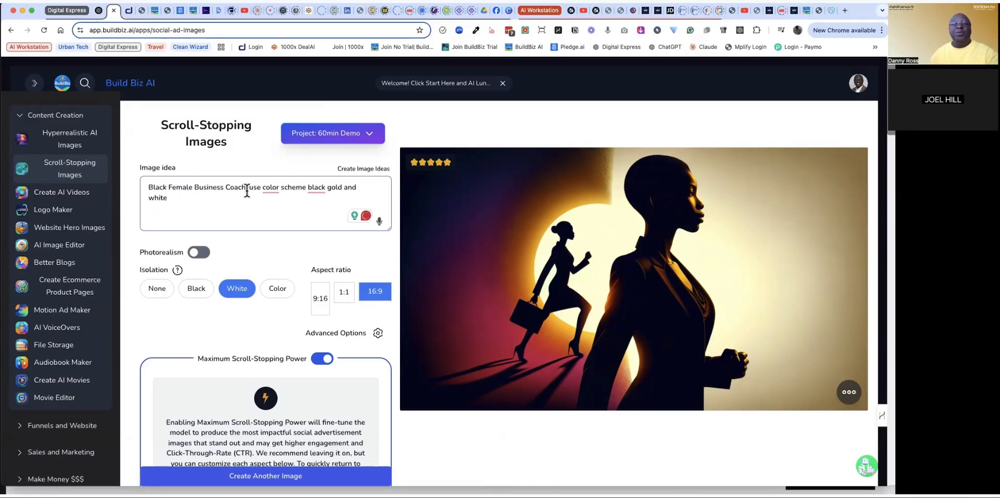
Step: Generate the gold-and-black business coach image, download it as WEBP, and go to deal.ai
{"action": "left_click", "coordinate": [276, 477]}
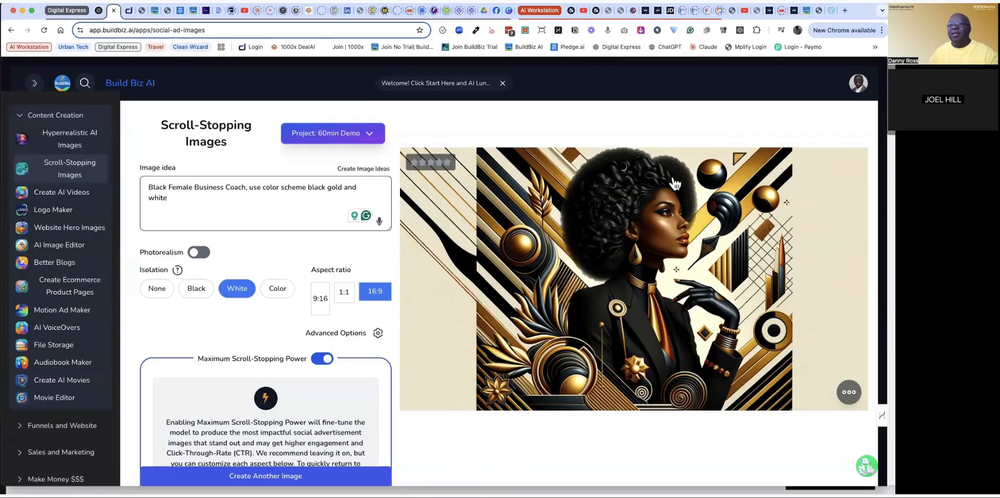
{"action": "left_click", "coordinate": [849, 392]}
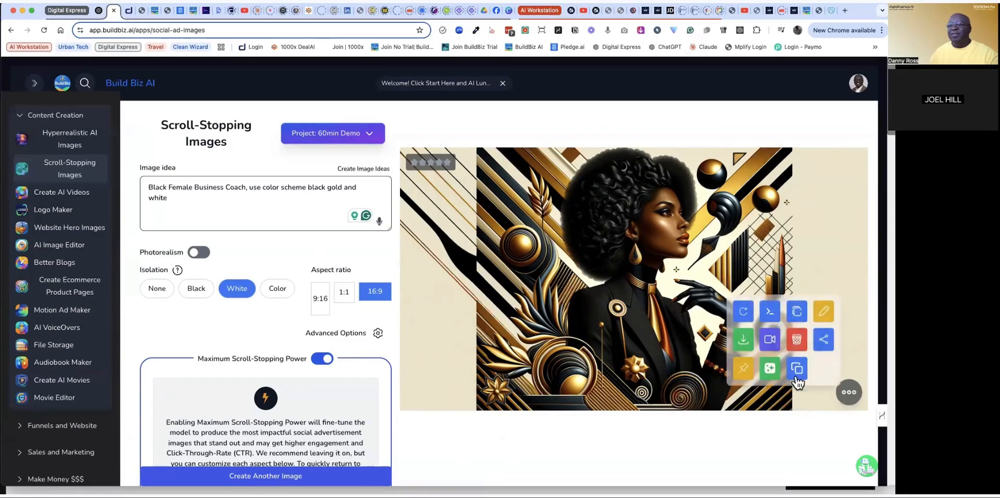
{"action": "left_click", "coordinate": [745, 342]}
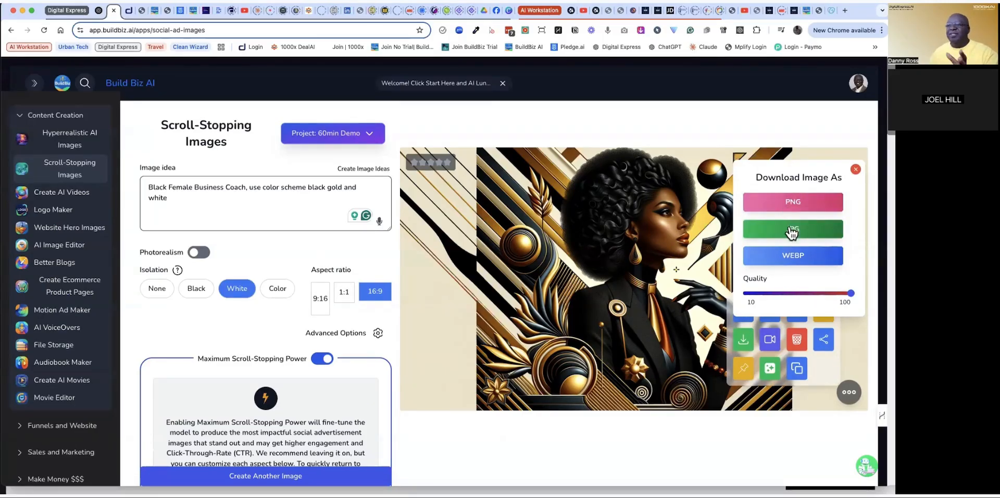
{"action": "left_click", "coordinate": [806, 257]}
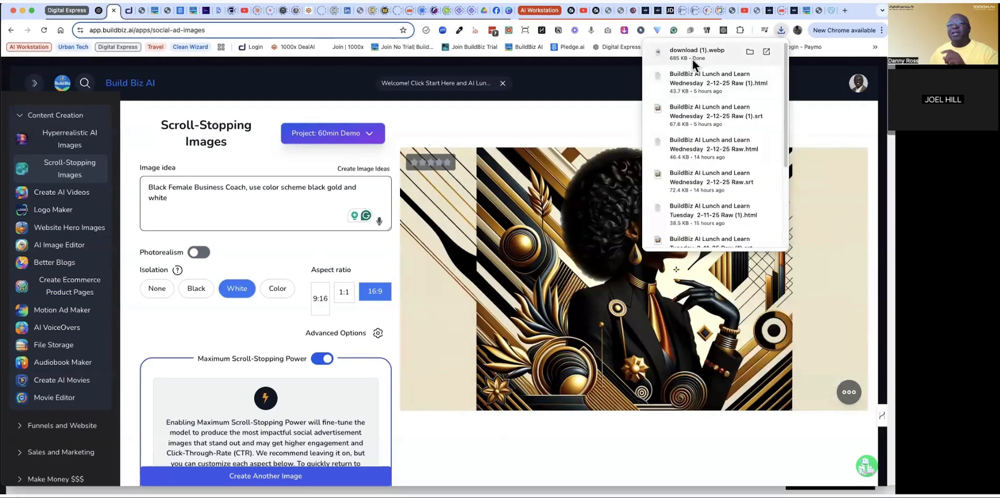
{"action": "left_click", "coordinate": [128, 11]}
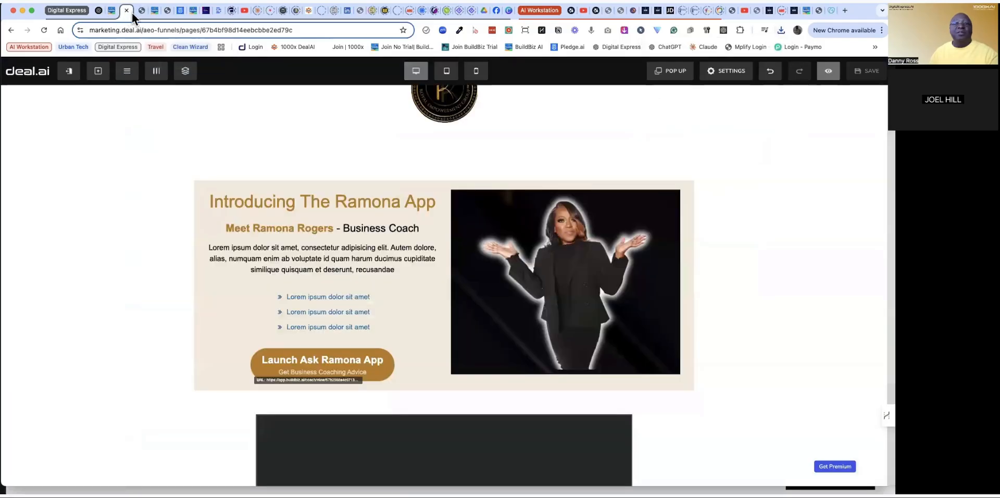
Step: Add a one-column row below the video section containing a new image component
{"action": "scroll", "coordinate": [734, 262], "scroll_direction": "down", "scroll_amount": 2}
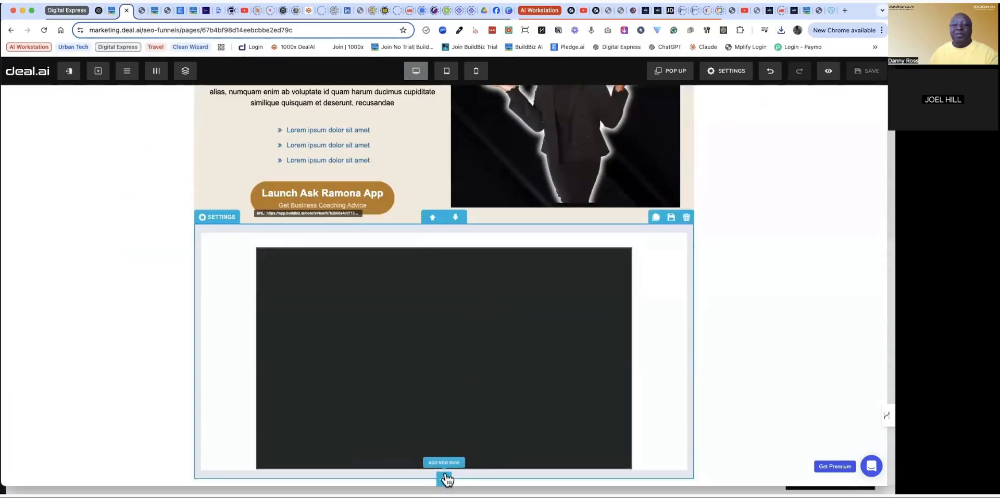
{"action": "left_click", "coordinate": [444, 478]}
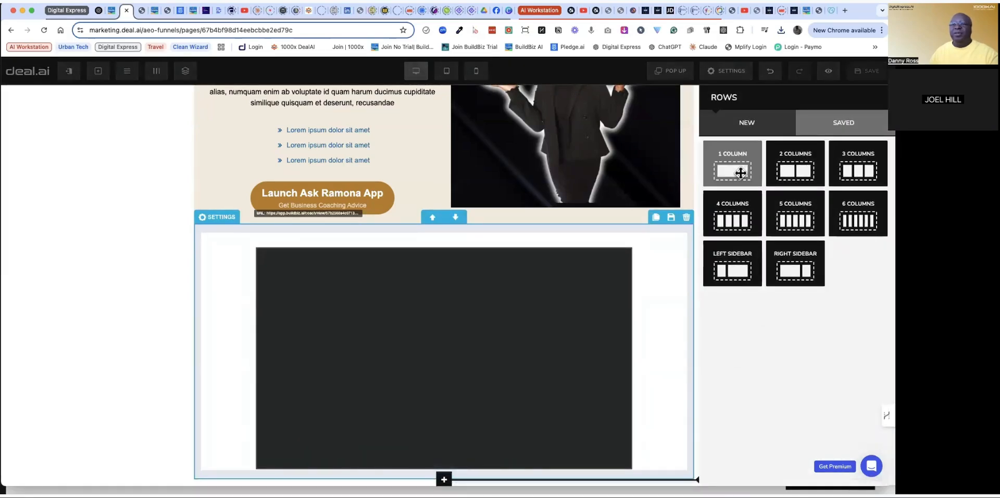
{"action": "left_click_drag", "start_coordinate": [733, 183], "coordinate": [662, 357]}
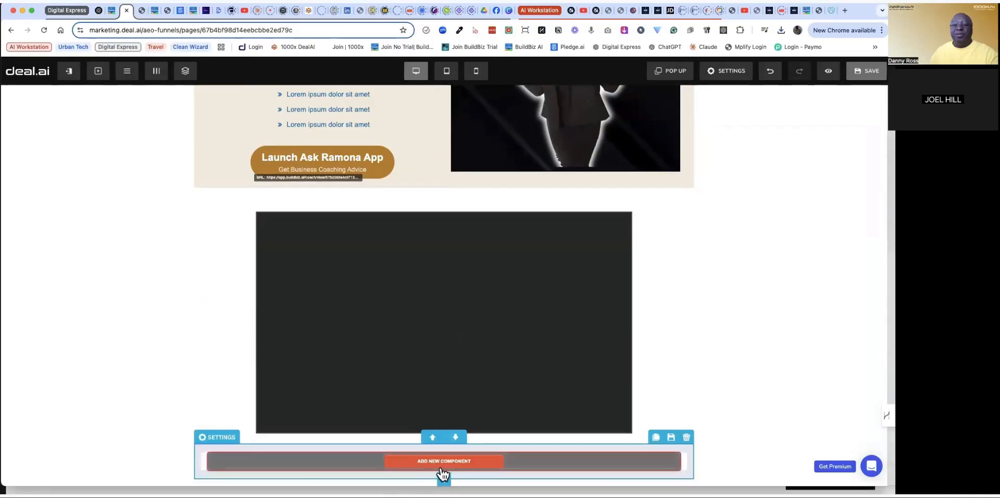
{"action": "left_click", "coordinate": [448, 463]}
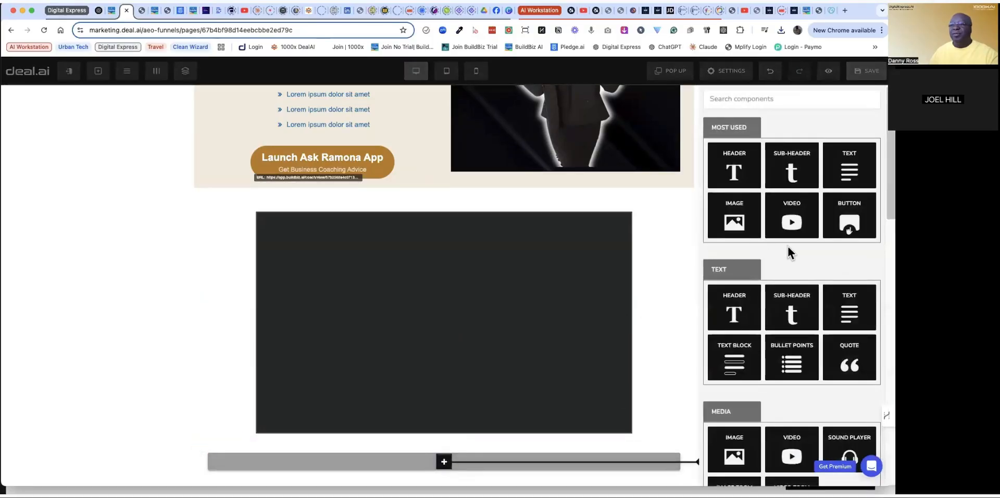
{"action": "left_click", "coordinate": [732, 444]}
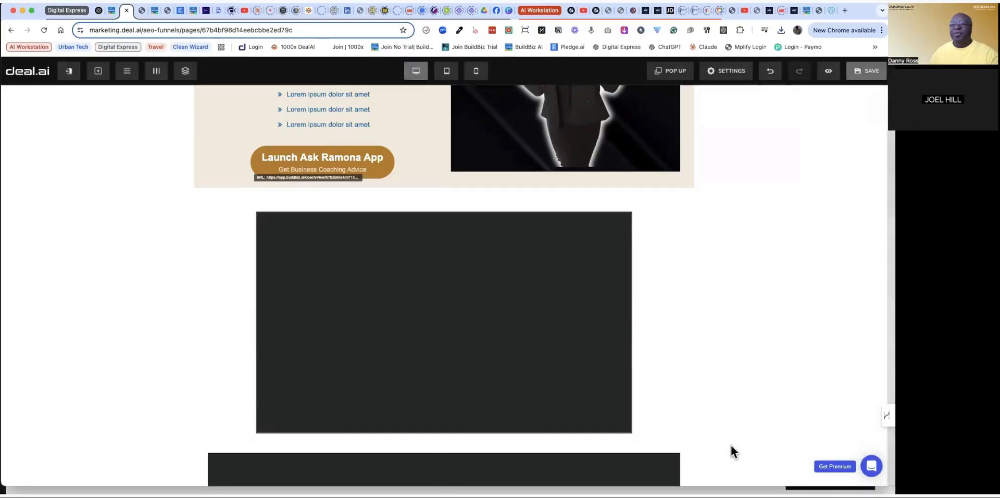
{"action": "scroll", "coordinate": [661, 381], "scroll_direction": "down", "scroll_amount": 4}
{"action": "left_click", "coordinate": [536, 391]}
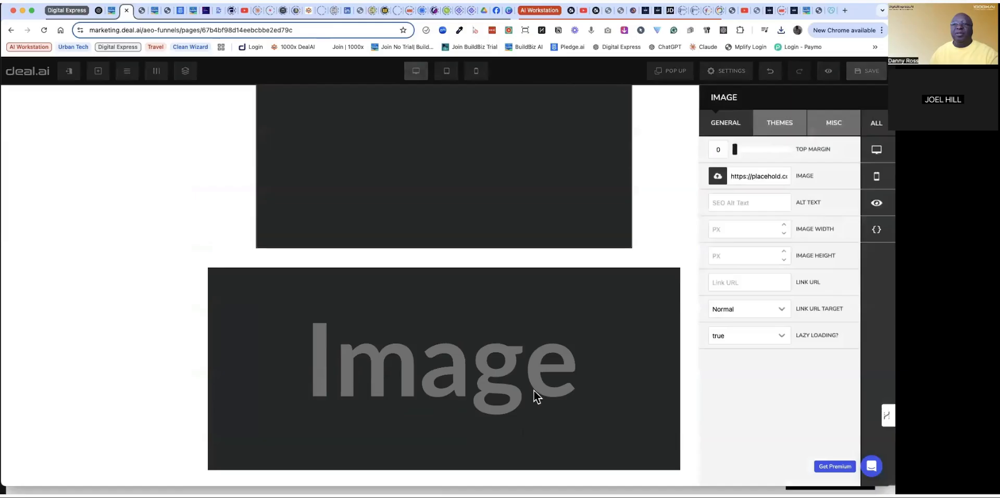
Step: Upload the gold art-deco business coach portrait to the library and place it in the block
{"action": "left_click", "coordinate": [719, 178]}
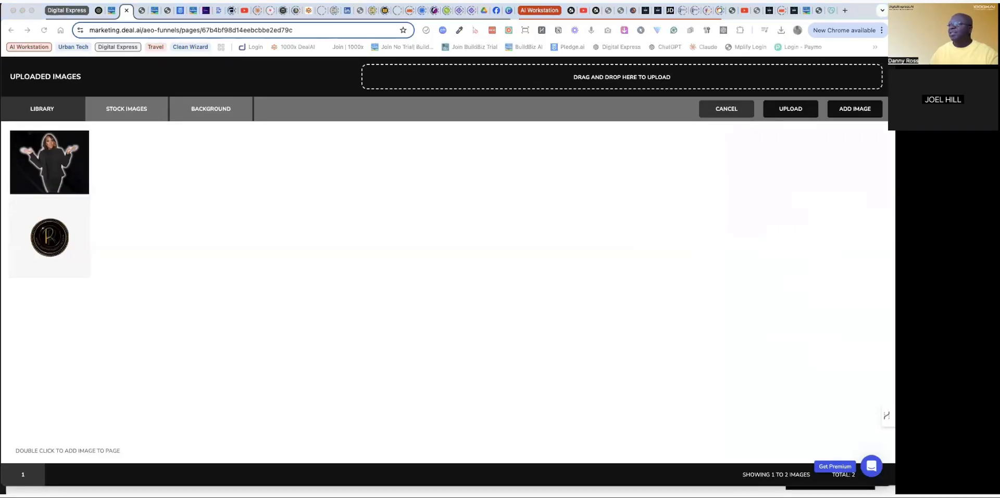
{"action": "left_click_drag", "start_coordinate": [864, 117], "coordinate": [643, 86]}
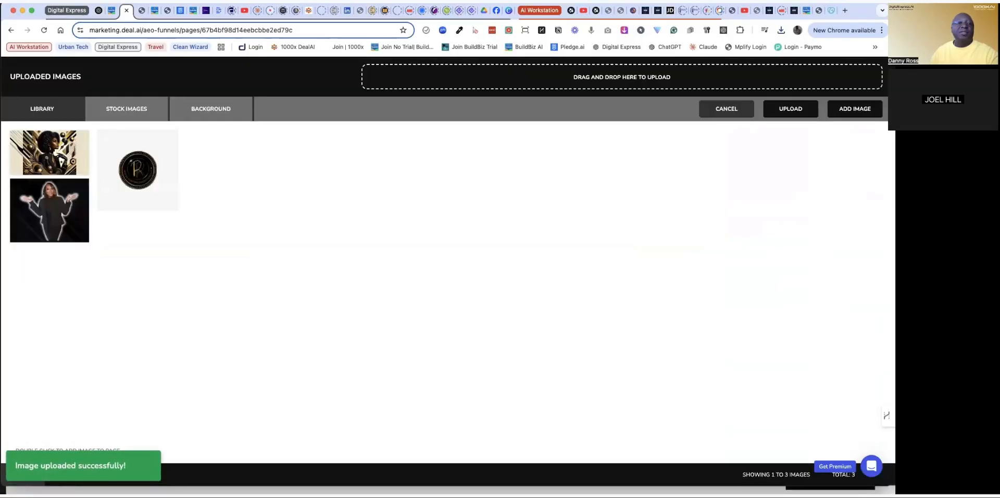
{"action": "double_click", "coordinate": [46, 146]}
{"action": "scroll", "coordinate": [815, 239], "scroll_direction": "down", "scroll_amount": 1}
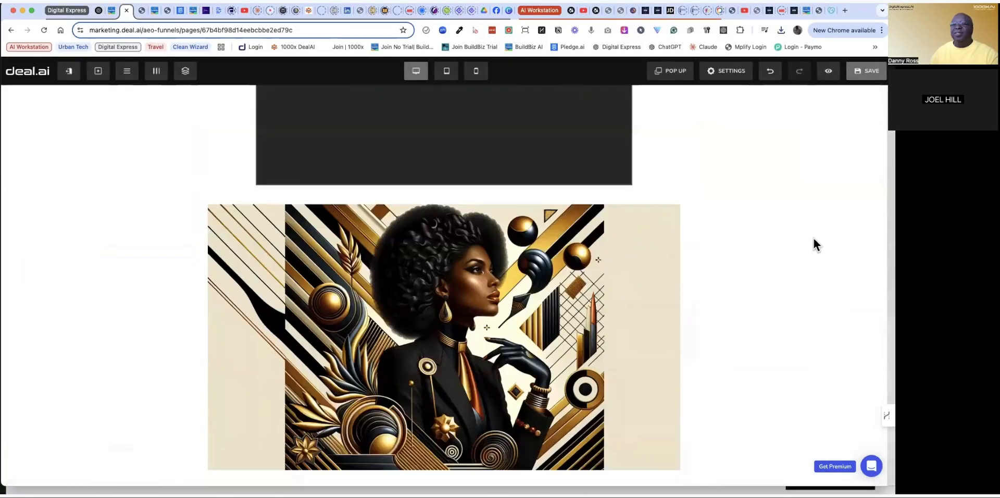
Step: Preview and scroll through the landing page in the tablet layout
{"action": "scroll", "coordinate": [701, 221], "scroll_direction": "up", "scroll_amount": 10}
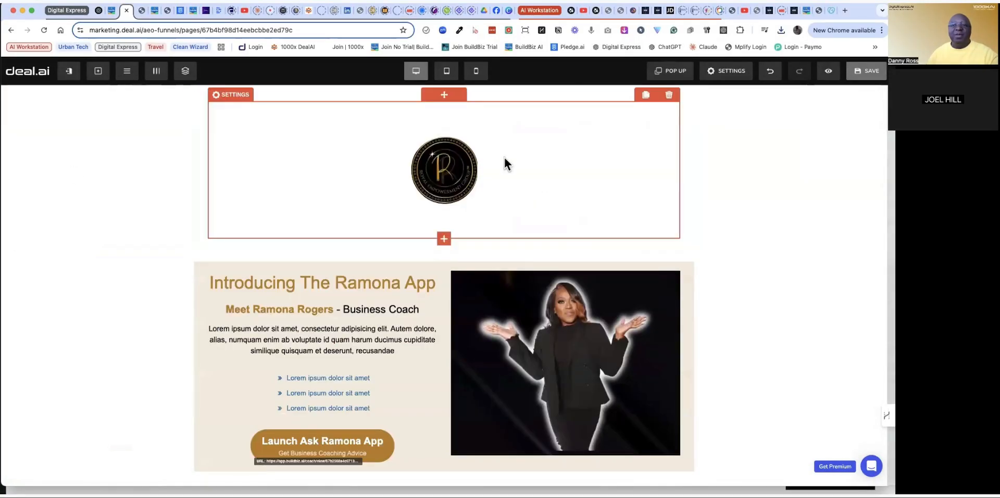
{"action": "left_click", "coordinate": [446, 71]}
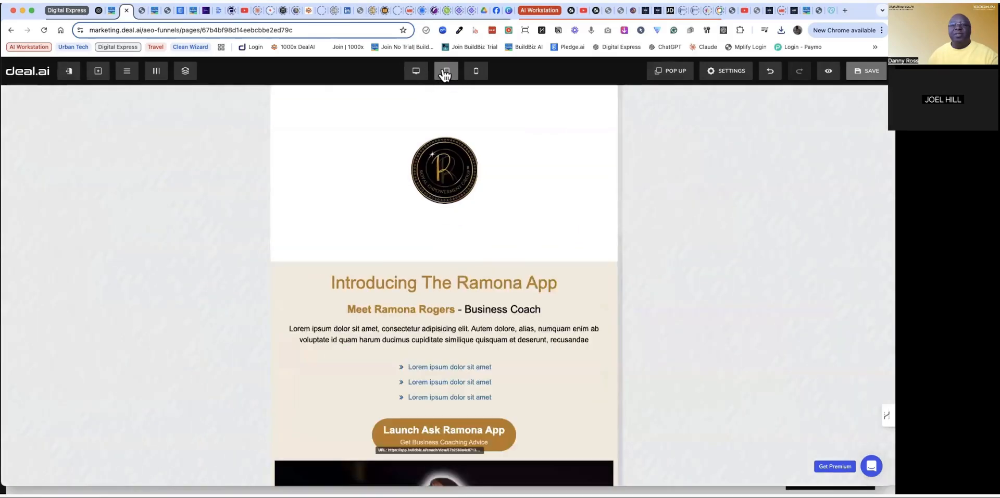
{"action": "scroll", "coordinate": [556, 284], "scroll_direction": "down", "scroll_amount": 4}
{"action": "scroll", "coordinate": [557, 283], "scroll_direction": "down", "scroll_amount": 10}
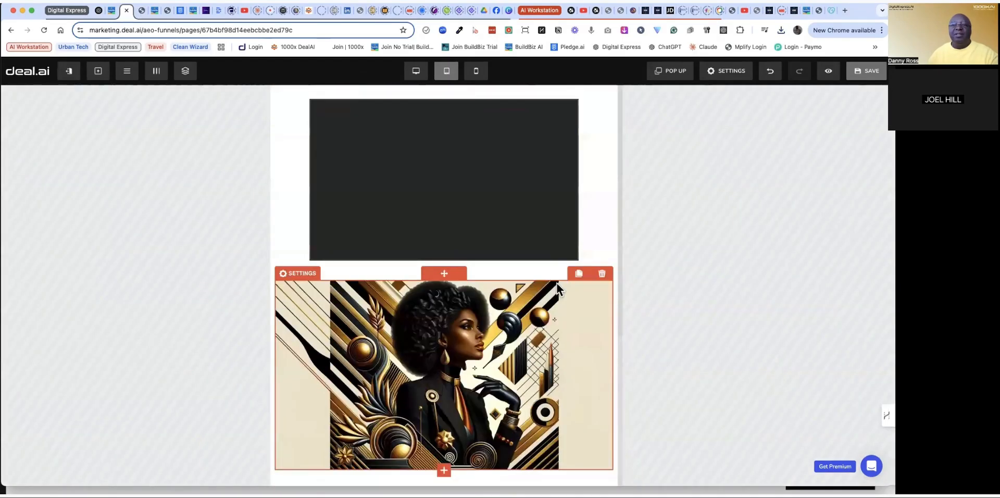
{"action": "scroll", "coordinate": [558, 282], "scroll_direction": "up", "scroll_amount": 15}
Step: Preview and scroll through the landing page in the mobile layout
{"action": "left_click", "coordinate": [476, 76]}
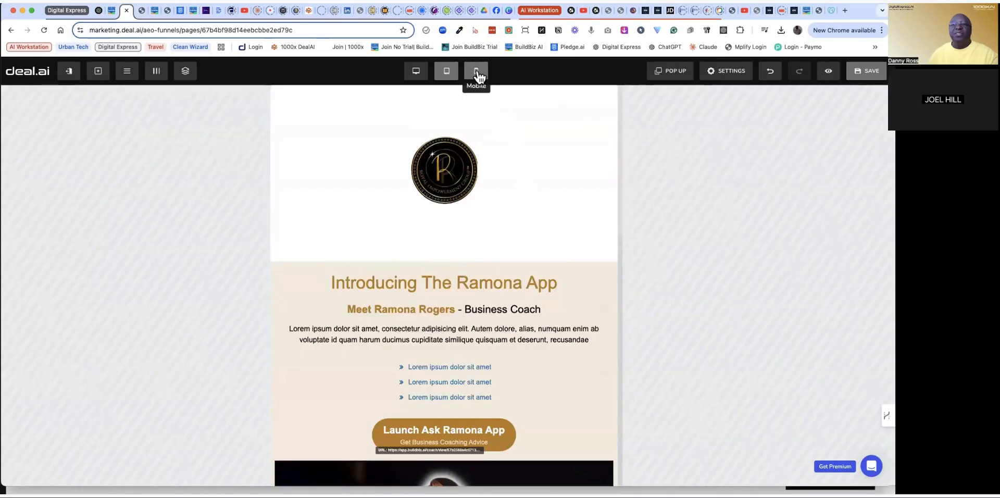
{"action": "scroll", "coordinate": [503, 330], "scroll_direction": "down", "scroll_amount": 5}
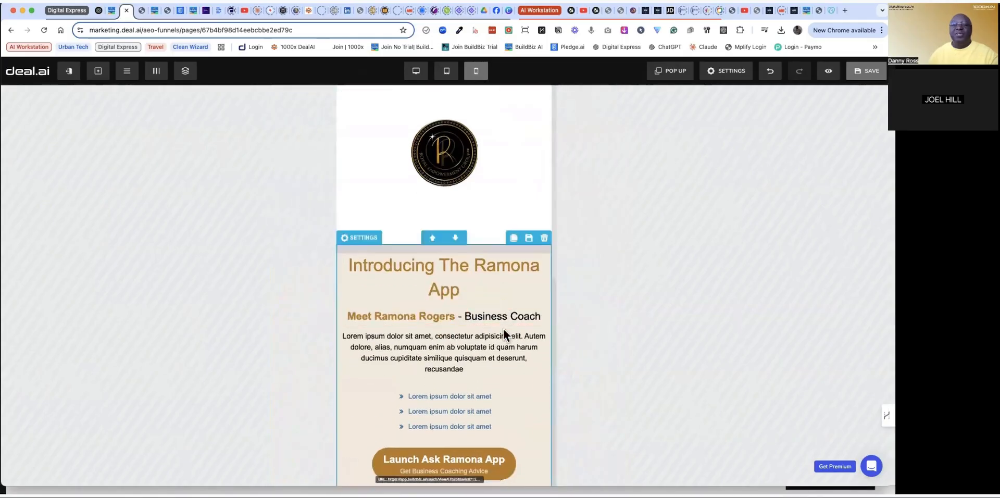
{"action": "scroll", "coordinate": [504, 333], "scroll_direction": "down", "scroll_amount": 4}
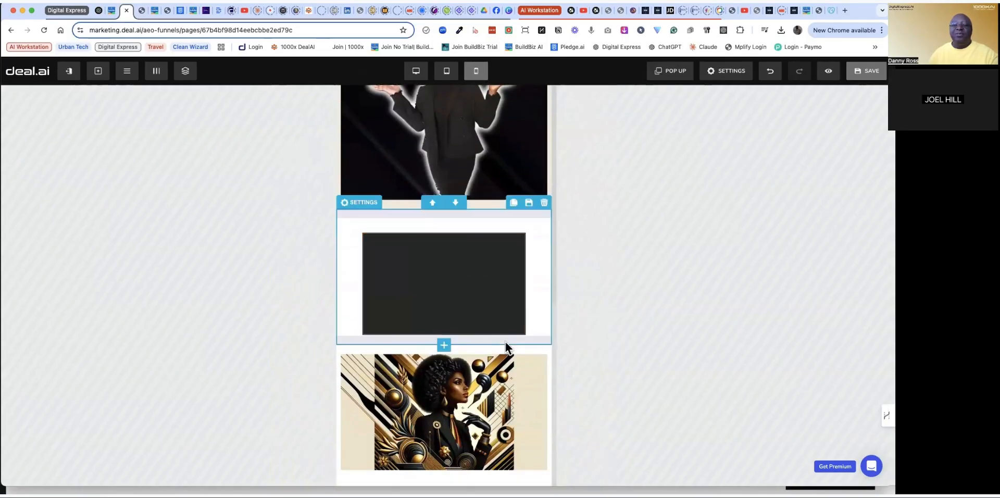
{"action": "scroll", "coordinate": [498, 365], "scroll_direction": "up", "scroll_amount": 3}
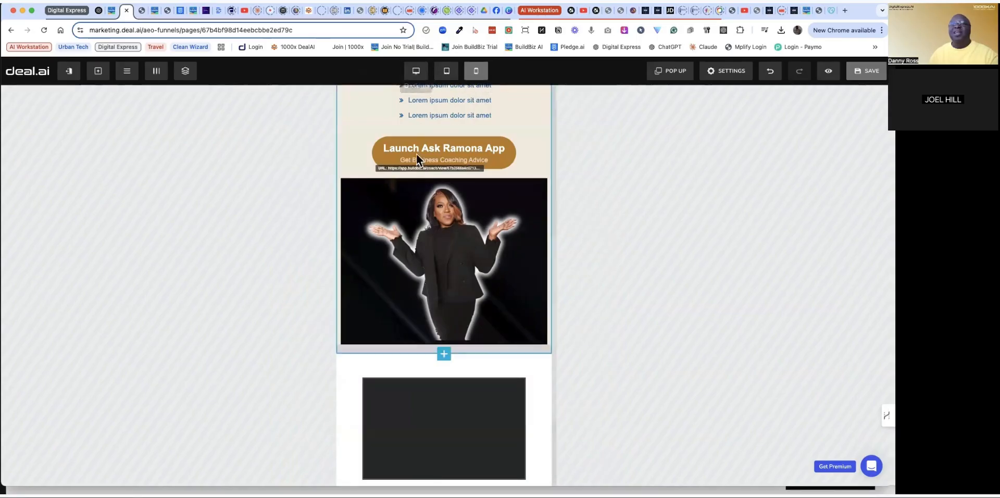
{"action": "left_click", "coordinate": [477, 239]}
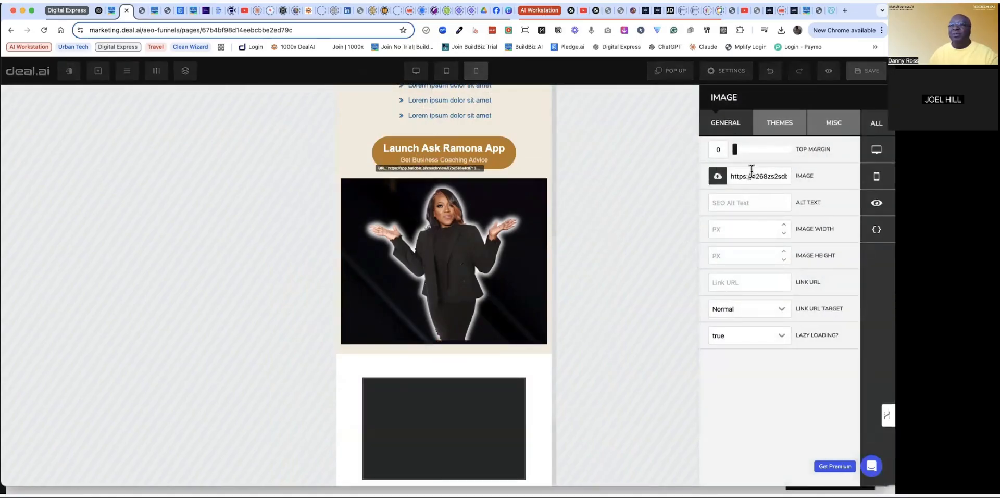
{"action": "left_click", "coordinate": [440, 254]}
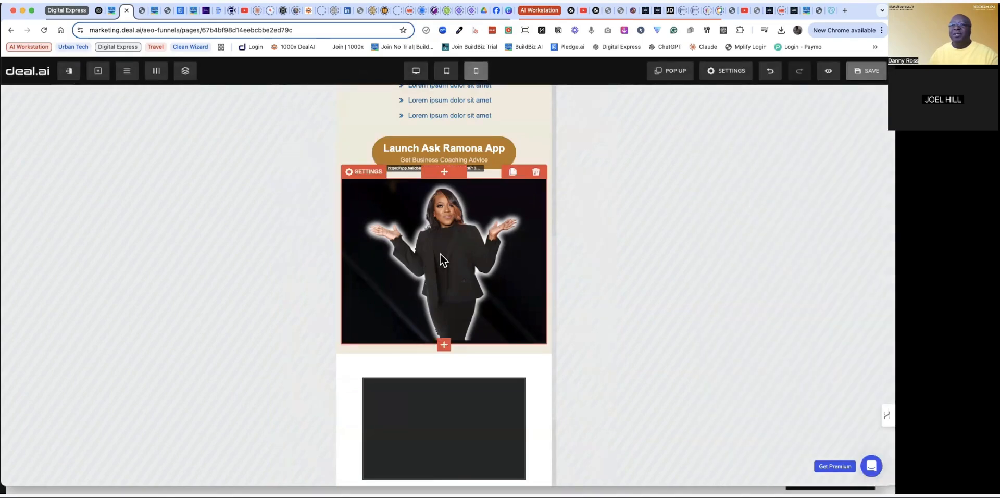
{"action": "left_click", "coordinate": [474, 242]}
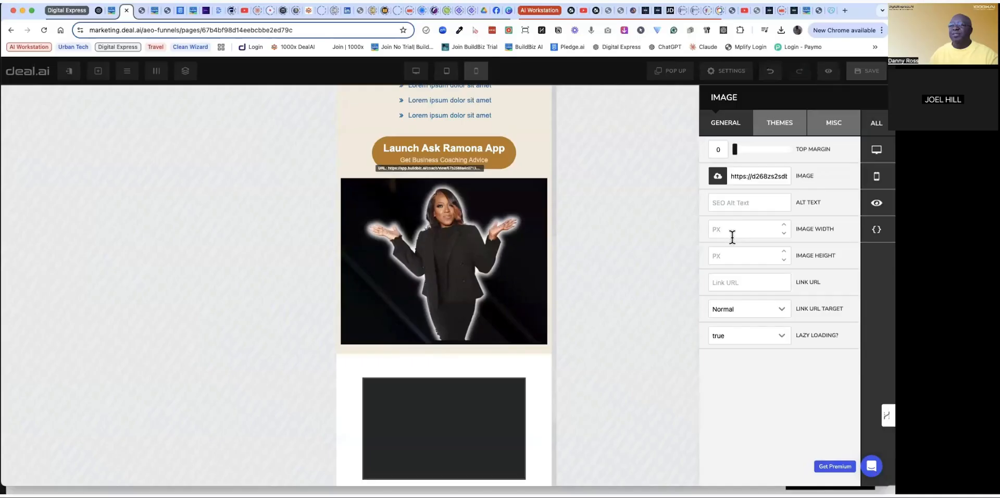
{"action": "left_click", "coordinate": [787, 125]}
{"action": "left_click", "coordinate": [835, 127]}
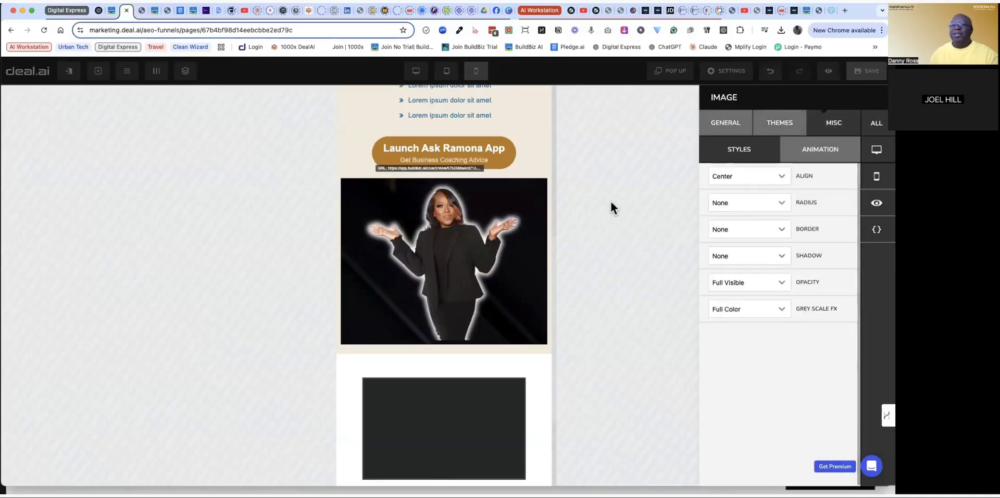
{"action": "left_click", "coordinate": [778, 204]}
{"action": "left_click", "coordinate": [741, 262]}
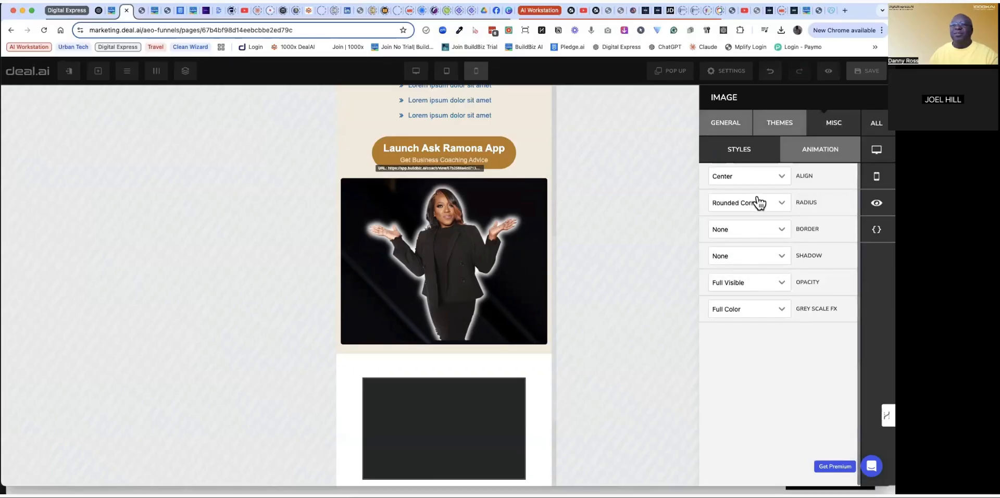
{"action": "left_click", "coordinate": [529, 246]}
{"action": "left_click", "coordinate": [528, 246]}
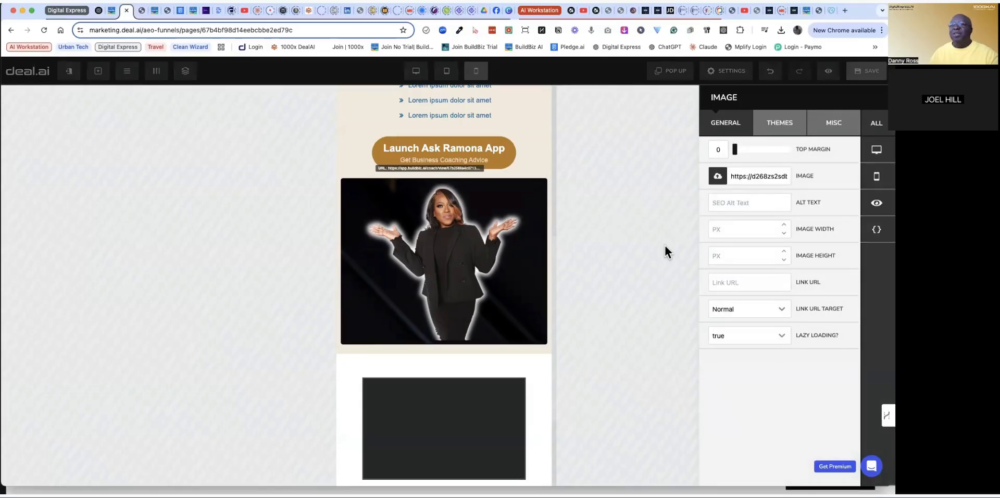
{"action": "left_click", "coordinate": [834, 125]}
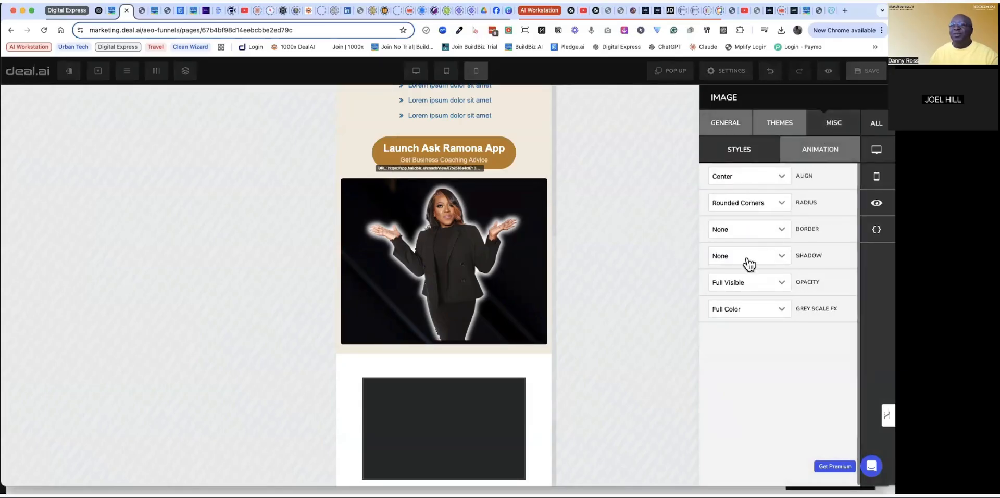
{"action": "left_click", "coordinate": [740, 204]}
{"action": "left_click", "coordinate": [732, 244]}
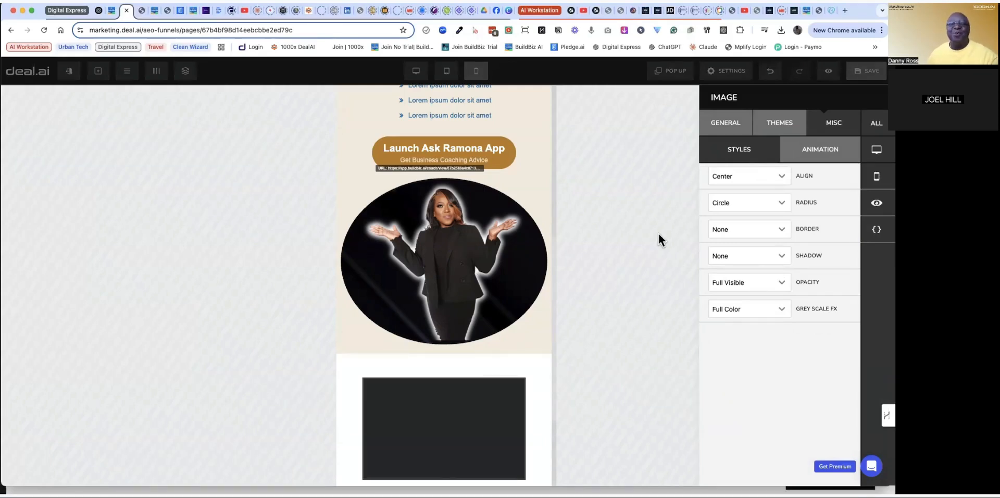
{"action": "left_click", "coordinate": [743, 207]}
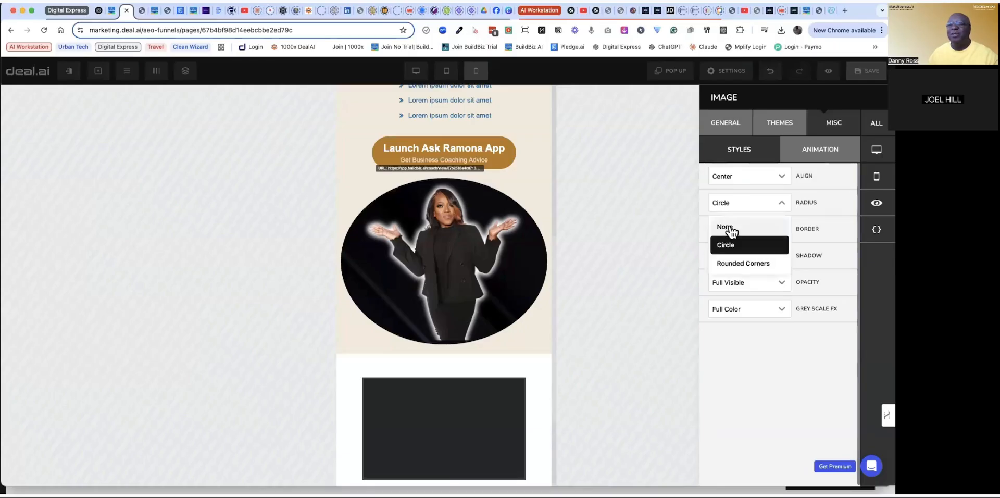
{"action": "left_click", "coordinate": [731, 228]}
{"action": "left_click", "coordinate": [749, 286]}
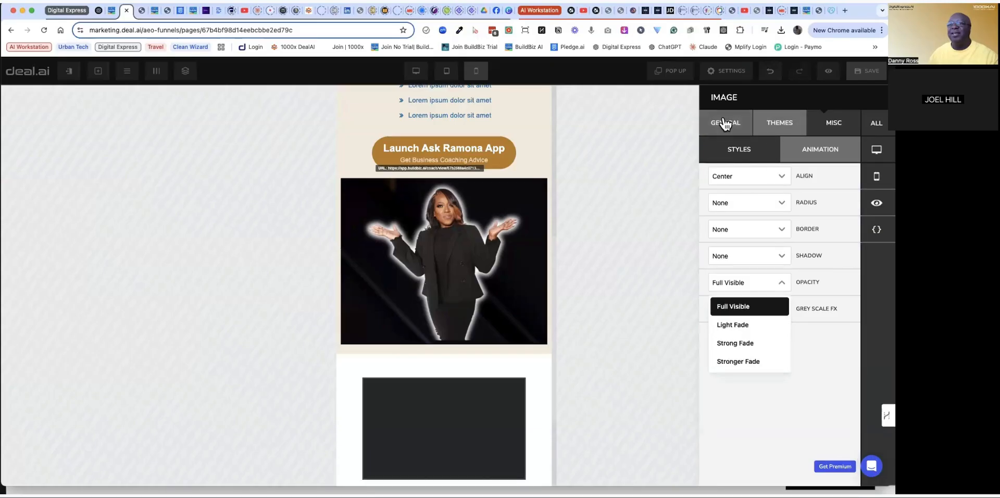
{"action": "left_click", "coordinate": [807, 154]}
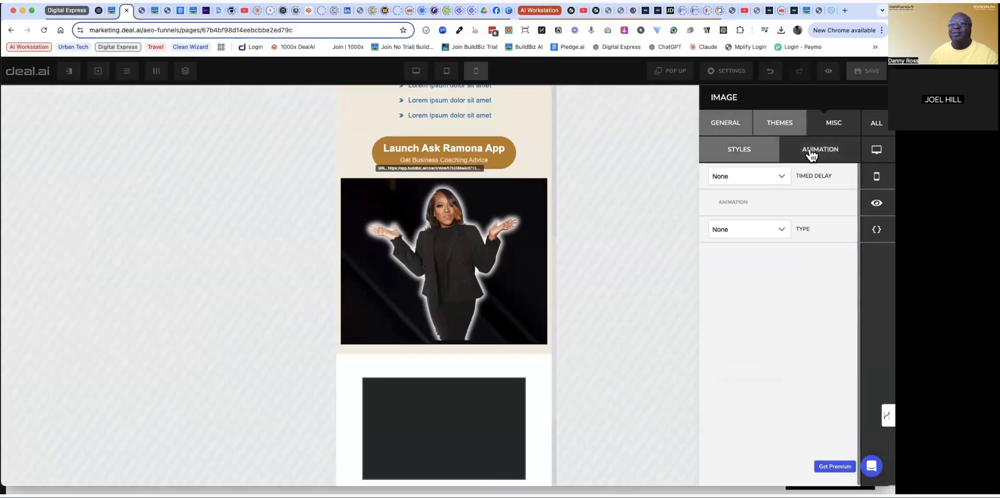
{"action": "left_click", "coordinate": [768, 179]}
{"action": "left_click", "coordinate": [752, 286]}
{"action": "left_click", "coordinate": [604, 181]}
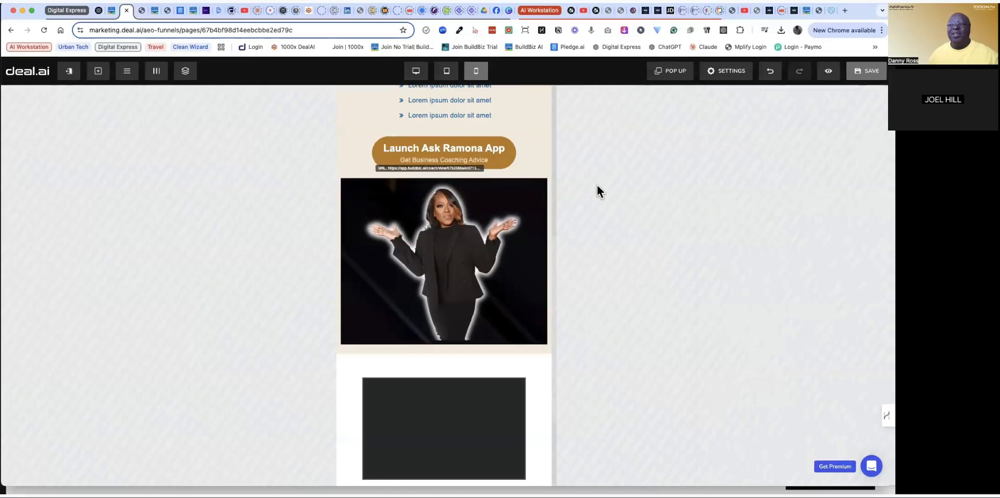